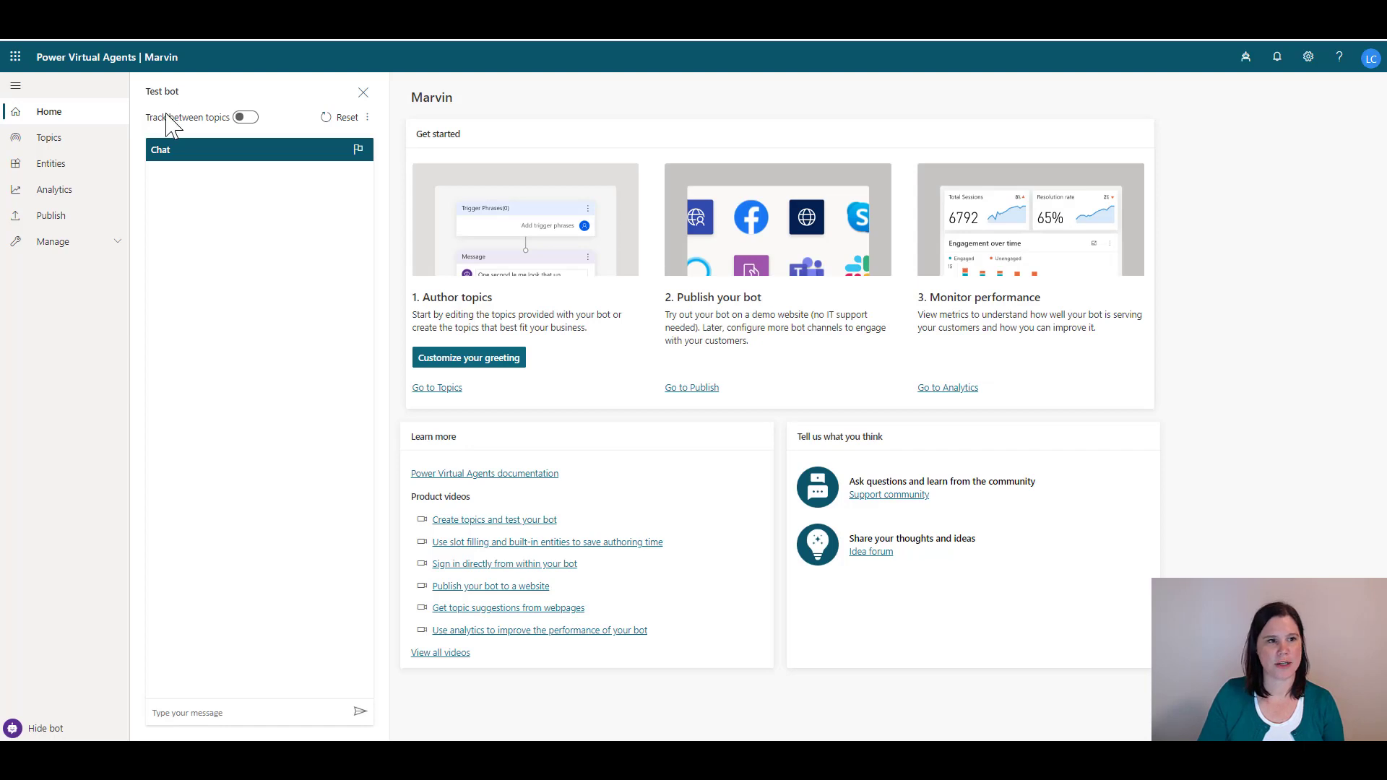
Create a new bot named 'Fitness Helper' from the Bots panel
mouse_move(166, 114)
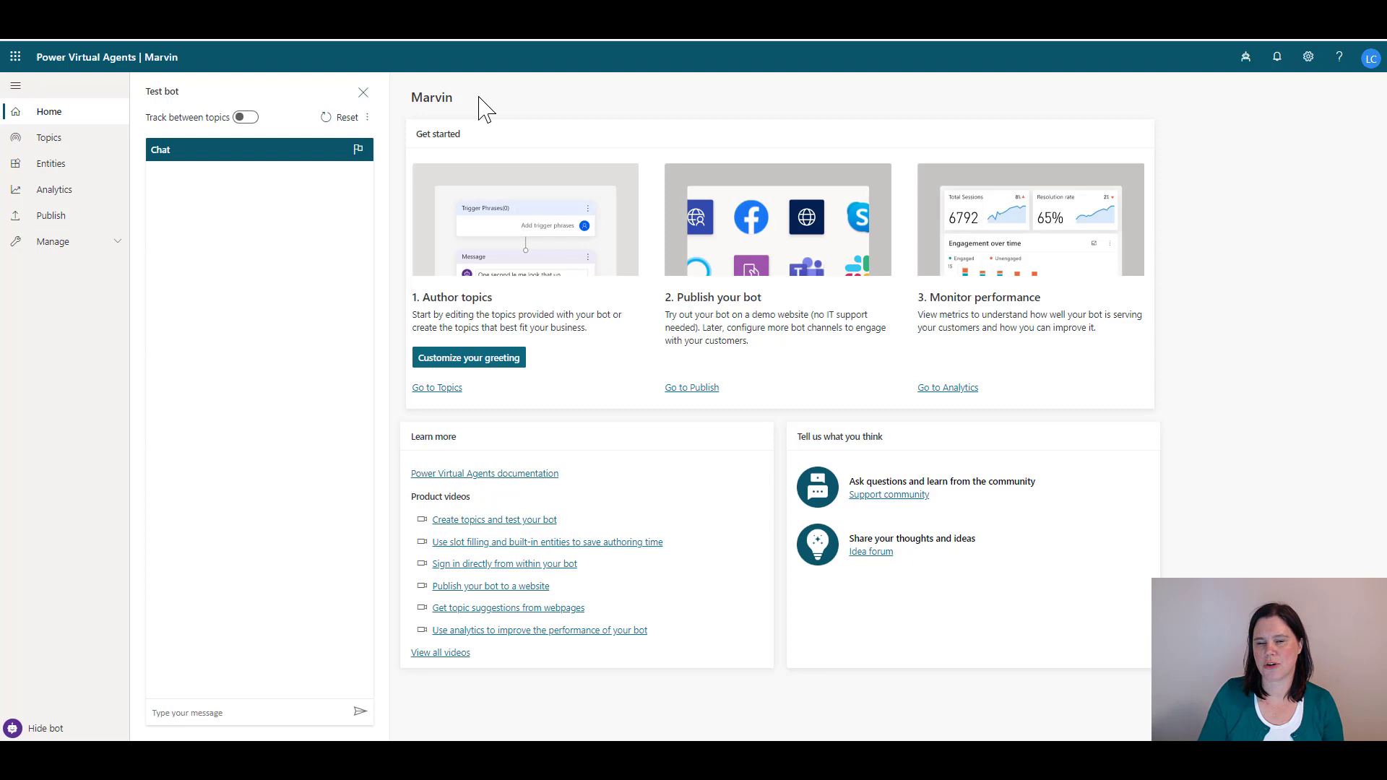
left_click(1246, 65)
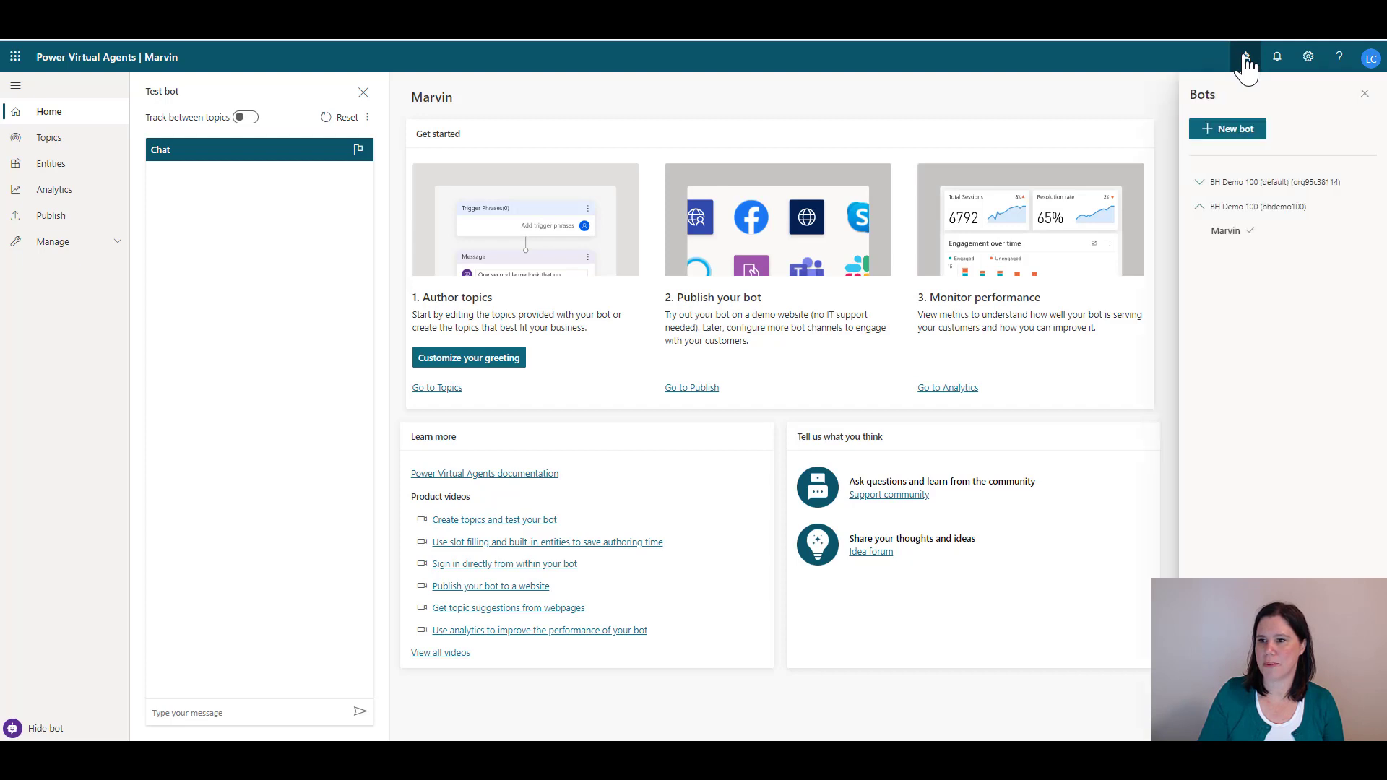
left_click(1218, 130)
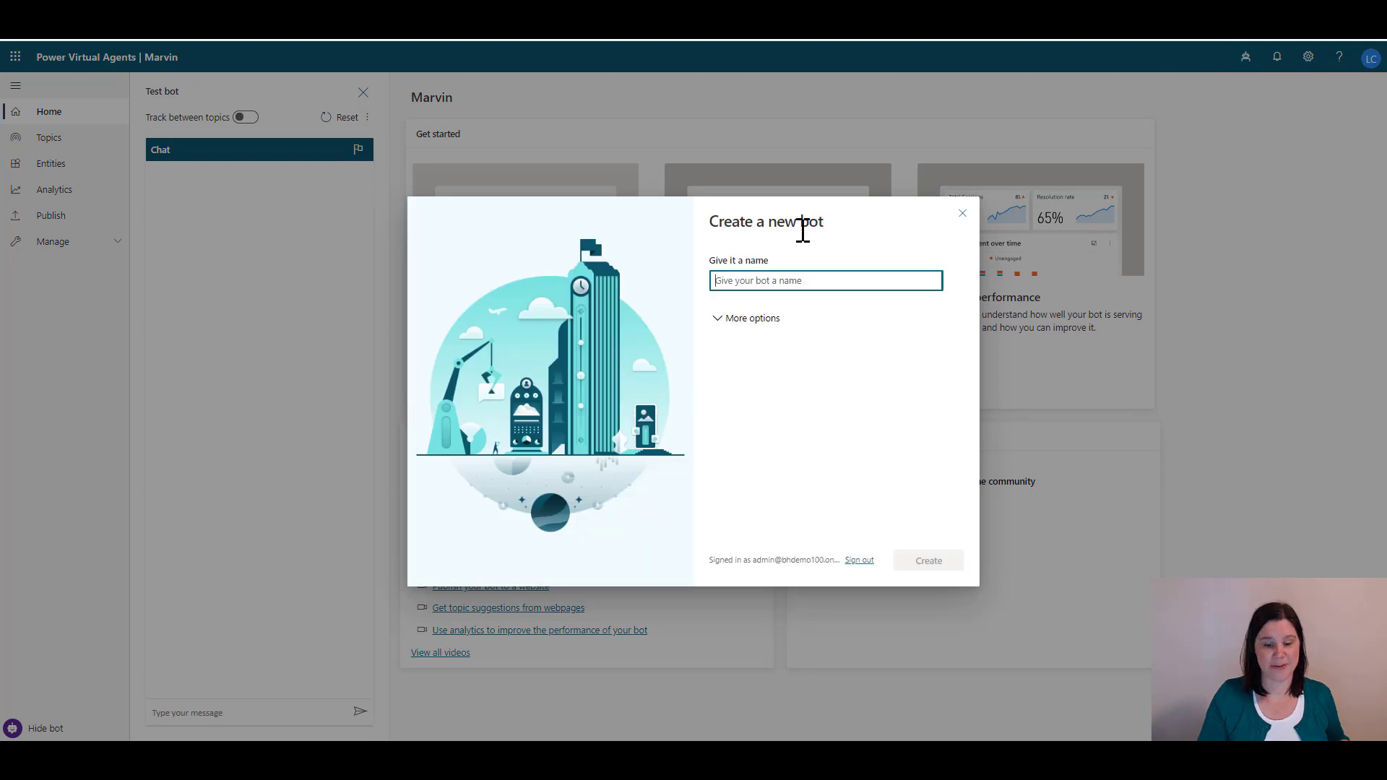
type("Fitne")
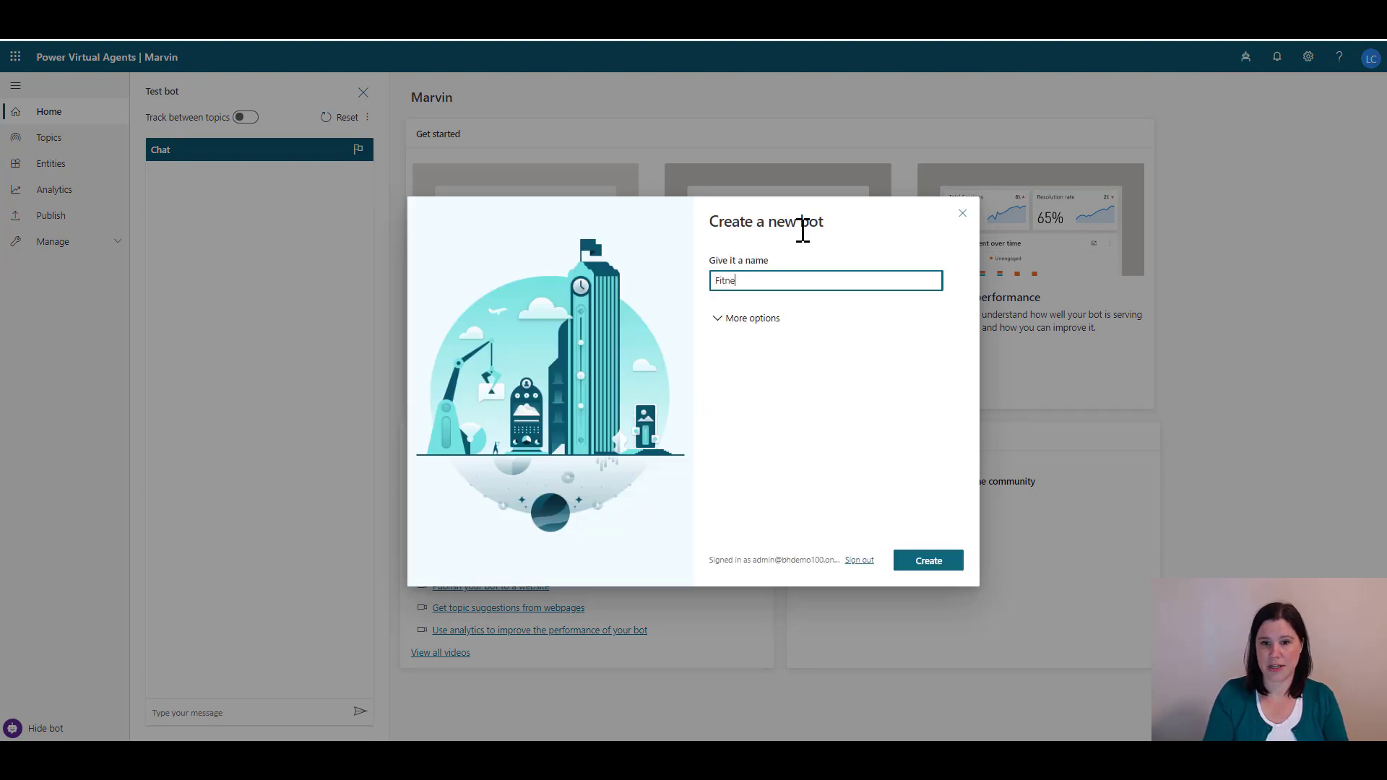
type("ss Helper")
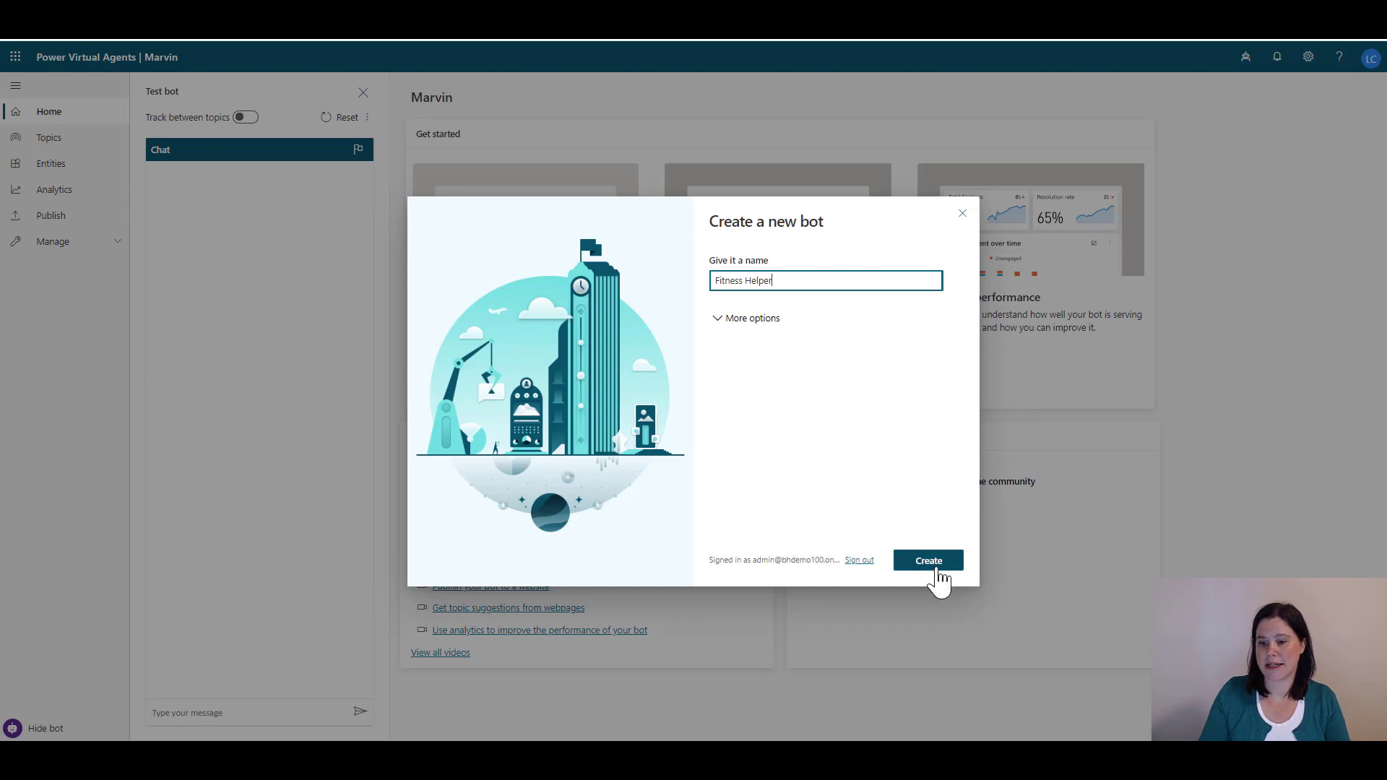
left_click(939, 578)
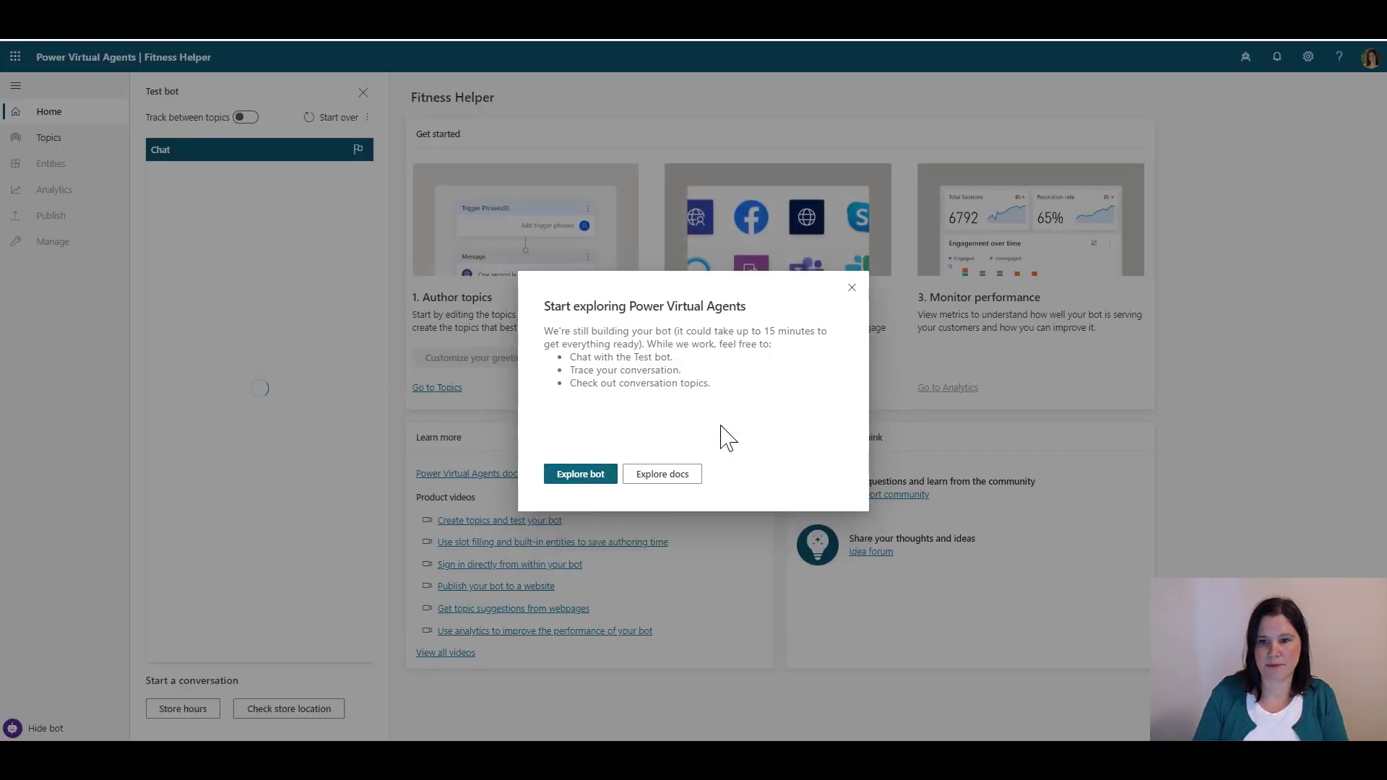
Close the Start exploring dialog and the green Bot created banner
left_click(852, 288)
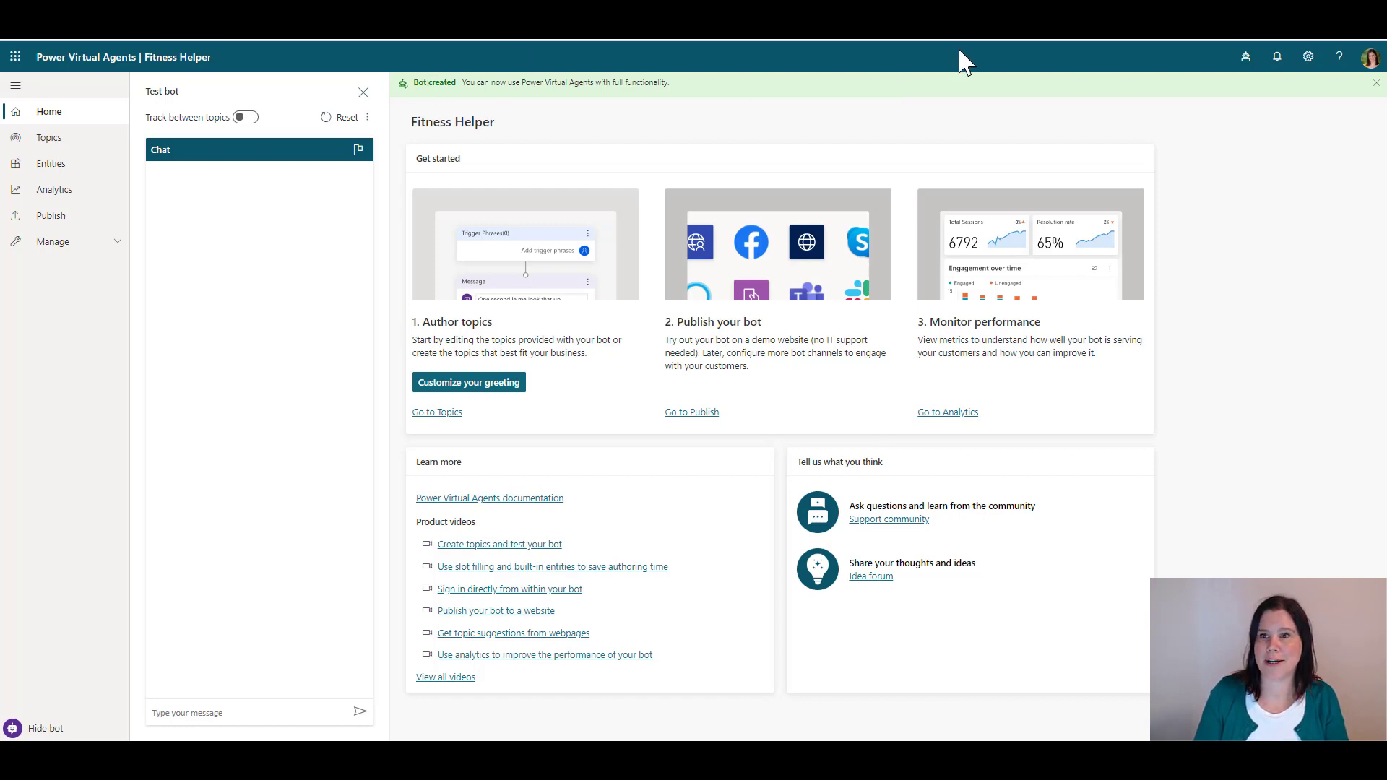
left_click(1376, 82)
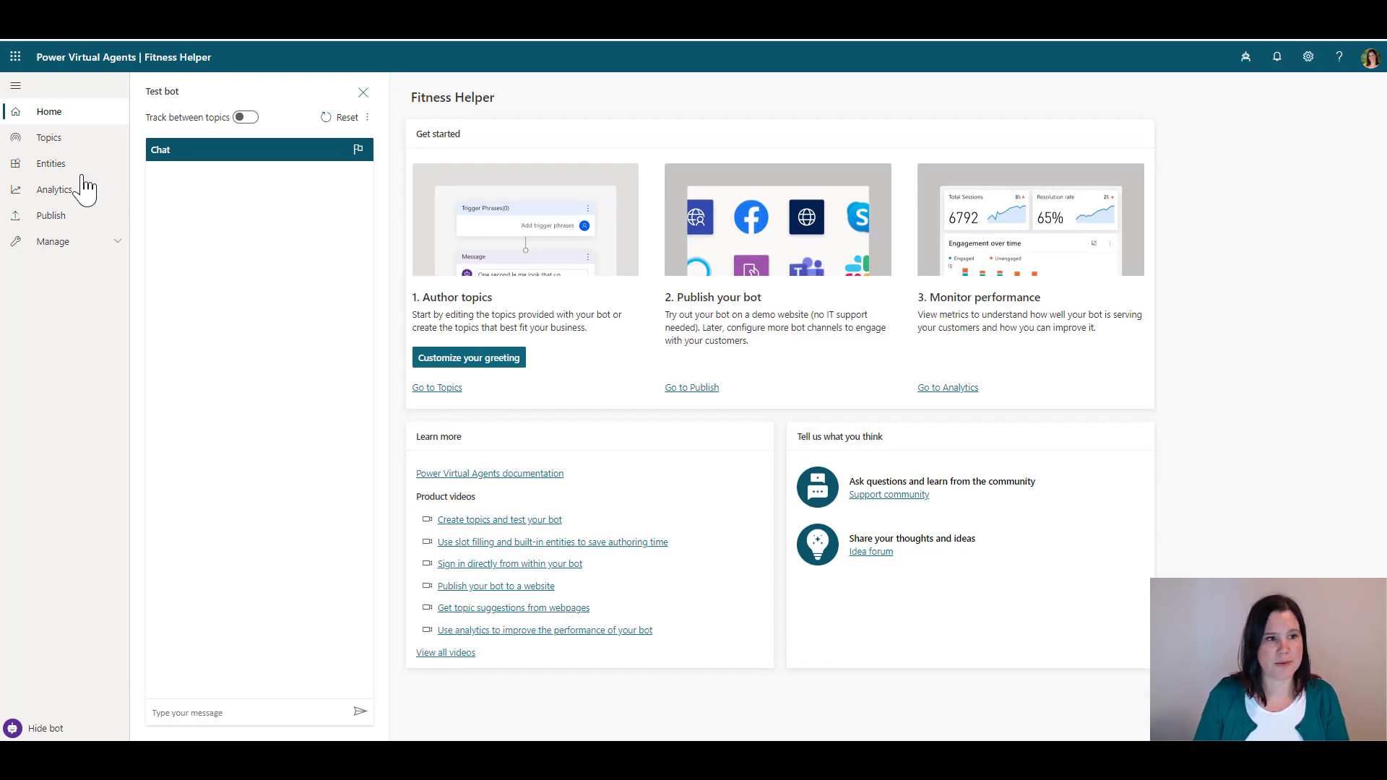
Open the Topics page to view its 4 user topics and 8 system topics
left_click(47, 140)
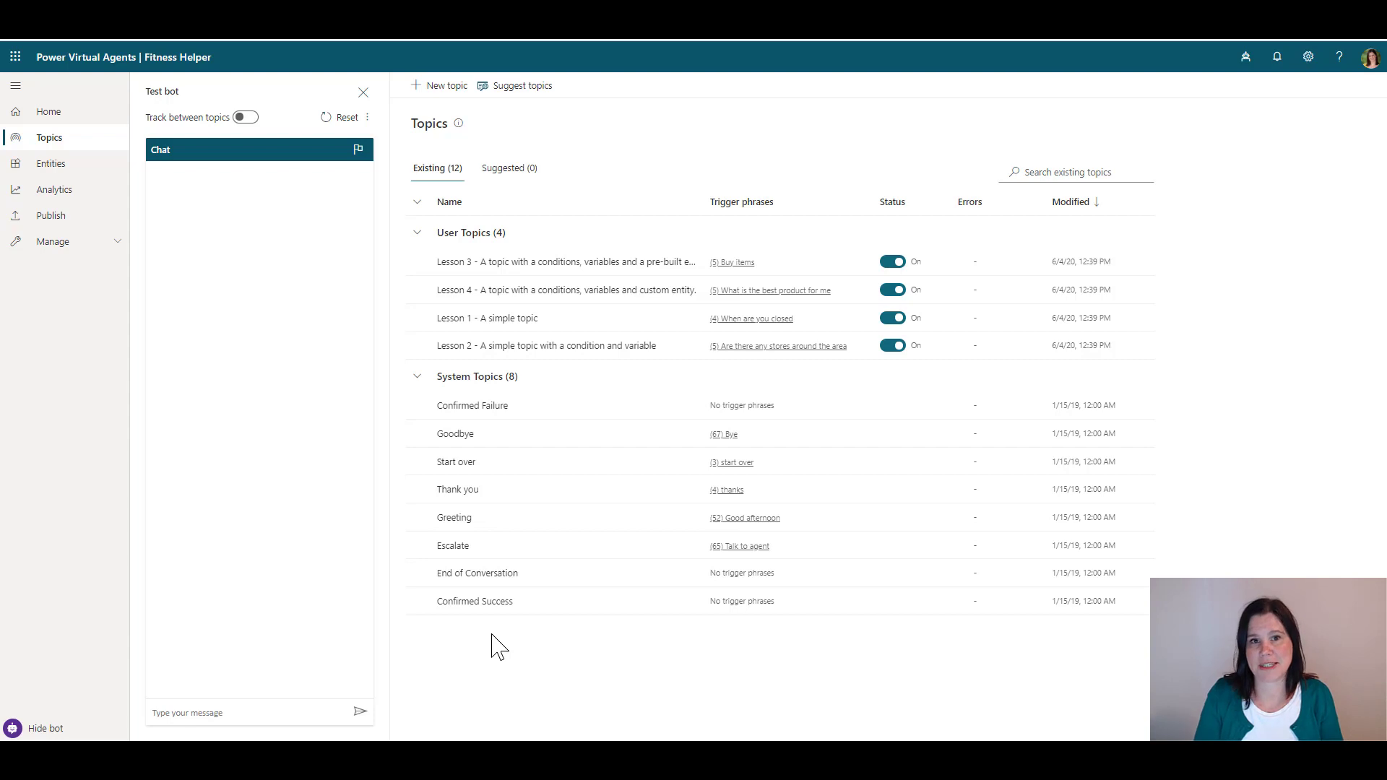
Review the prebuilt entities list, then go to the bot's Analytics page
left_click(47, 177)
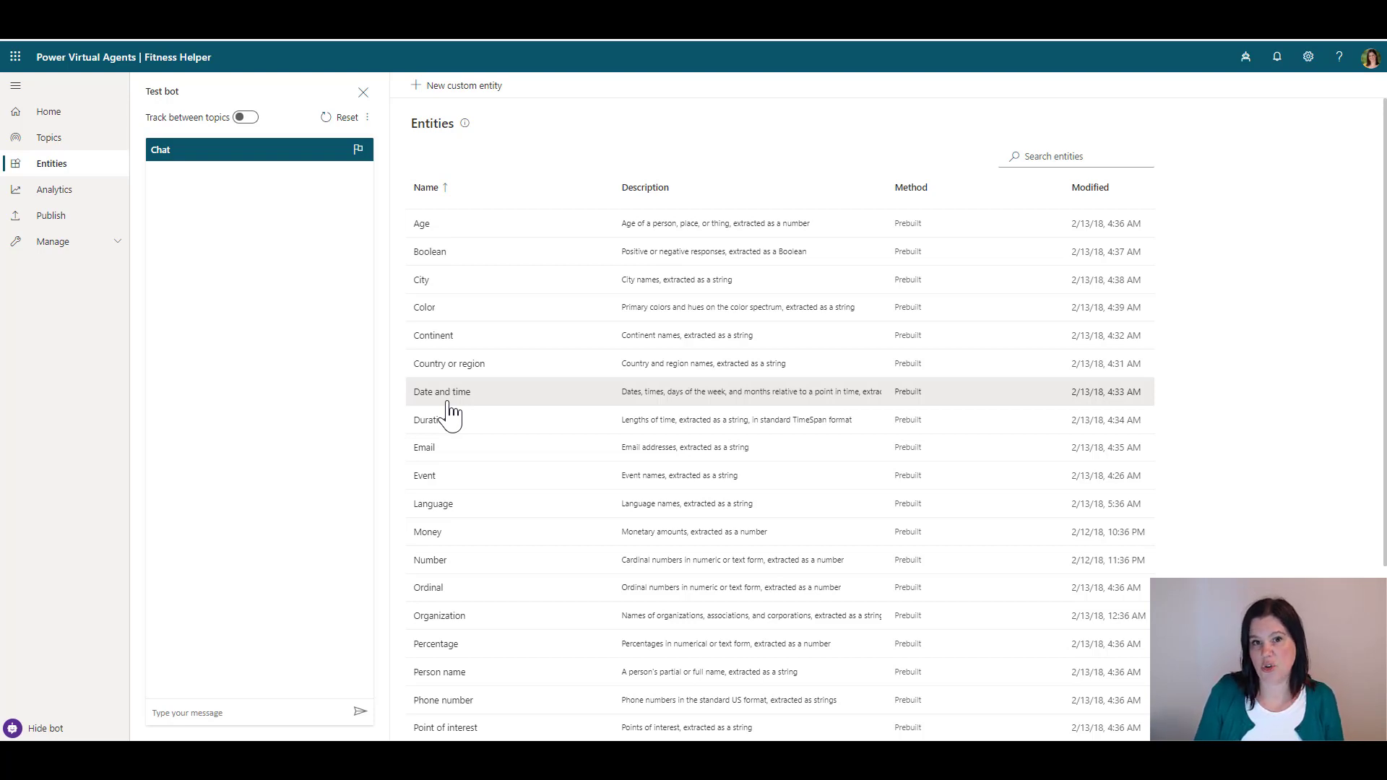
left_click(51, 195)
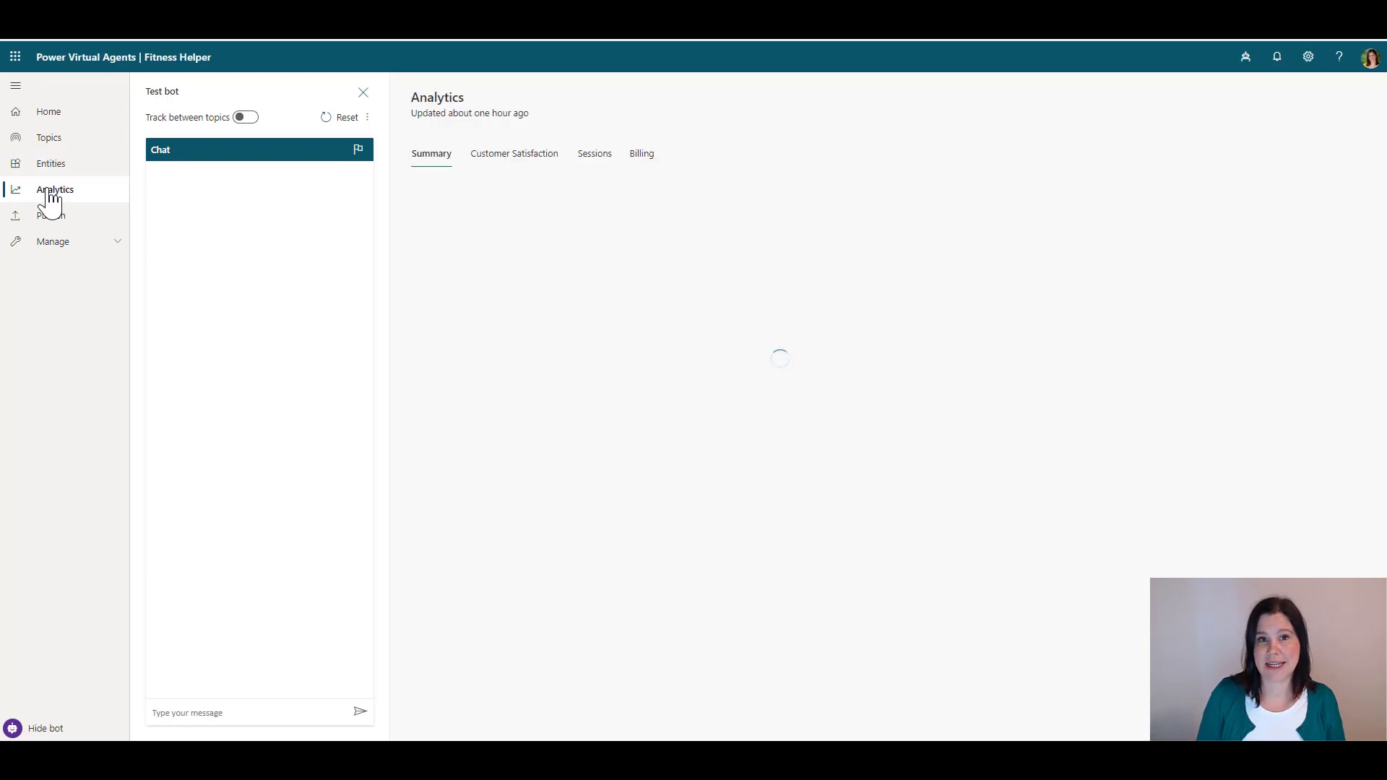
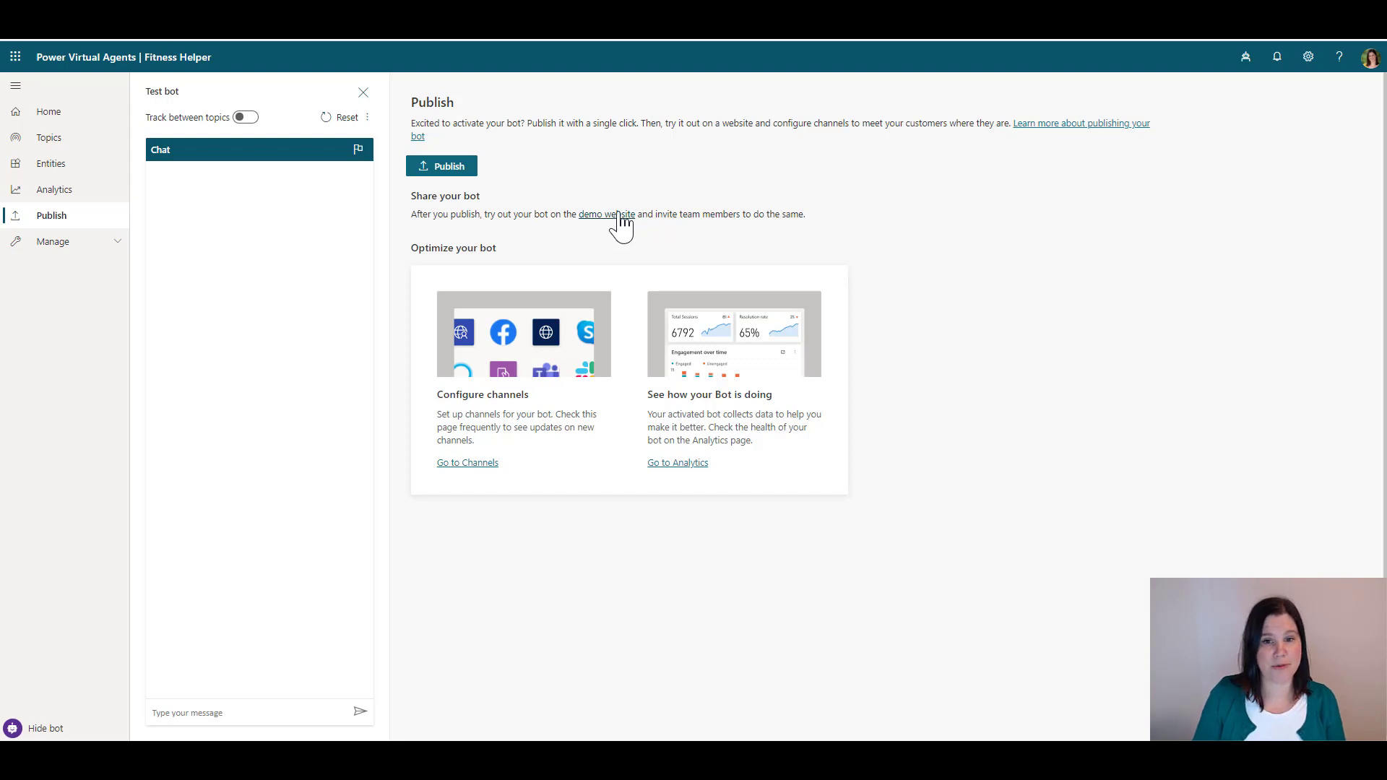
Open the Fitness Helper bot's Channels page from the Manage section
left_click(48, 243)
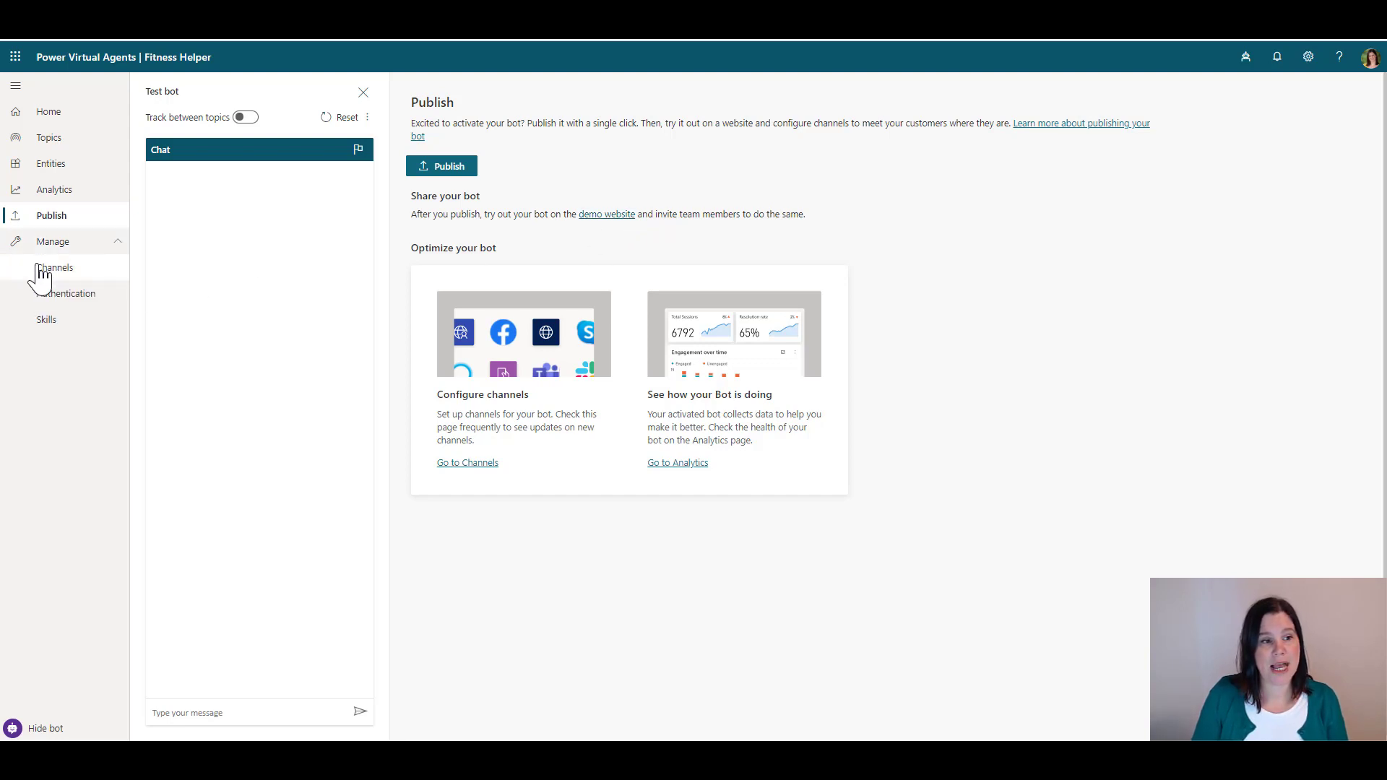
left_click(45, 269)
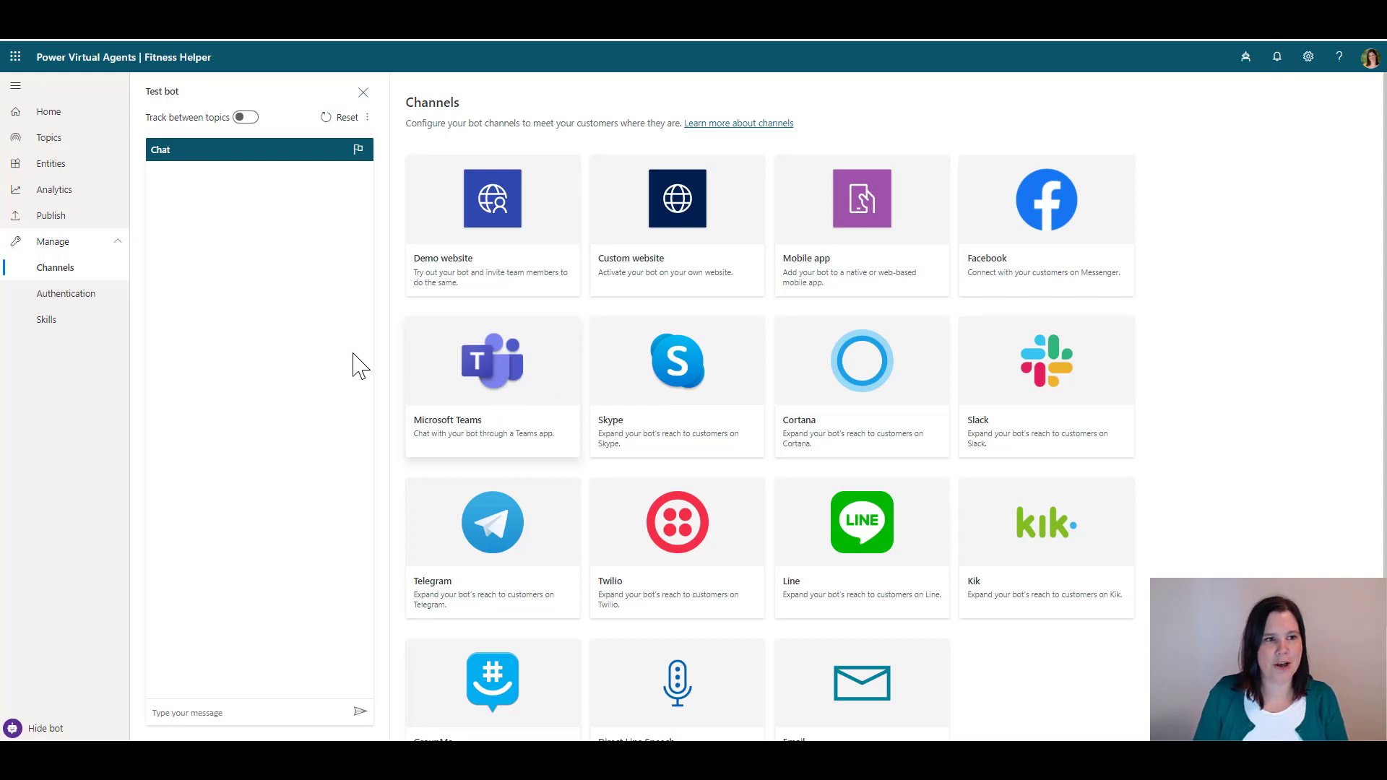
Go to the Topics list and create a new untitled topic
left_click(43, 141)
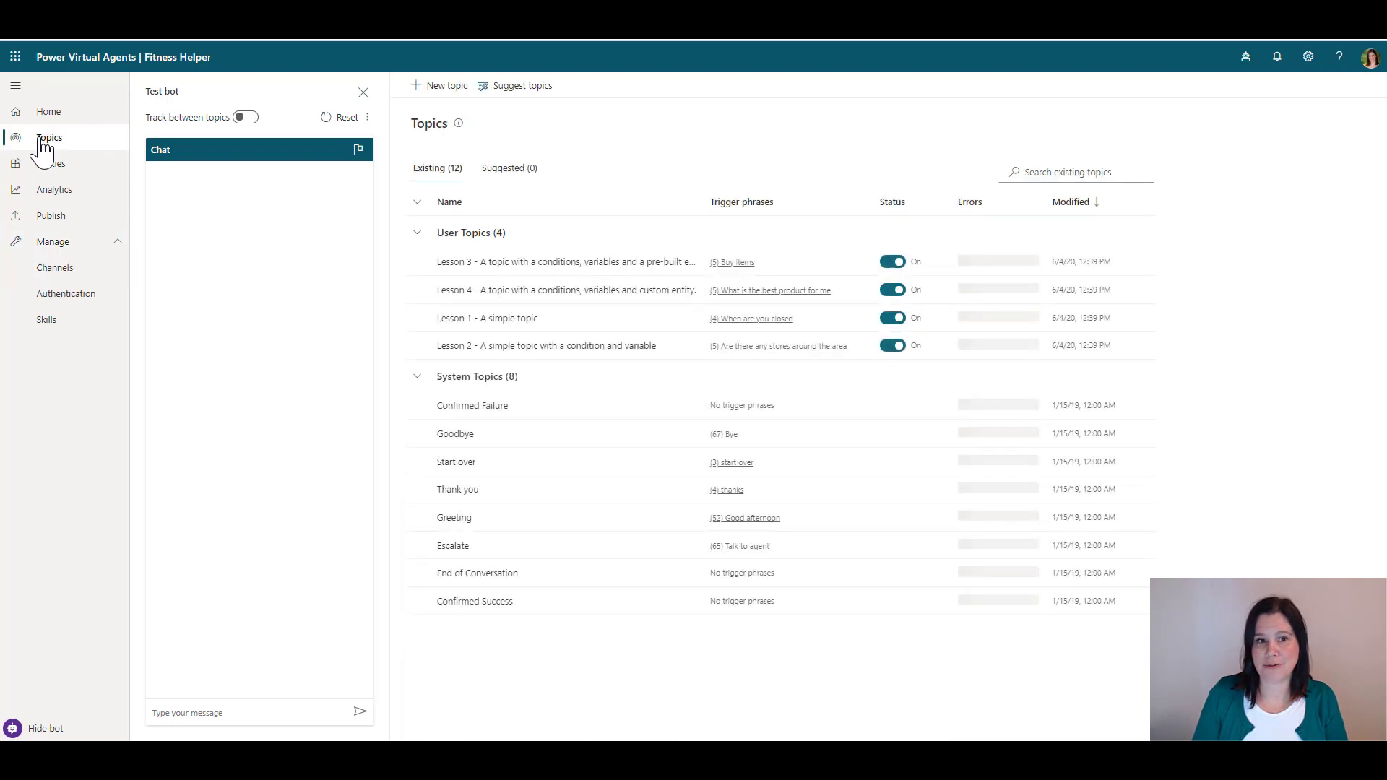
left_click(432, 86)
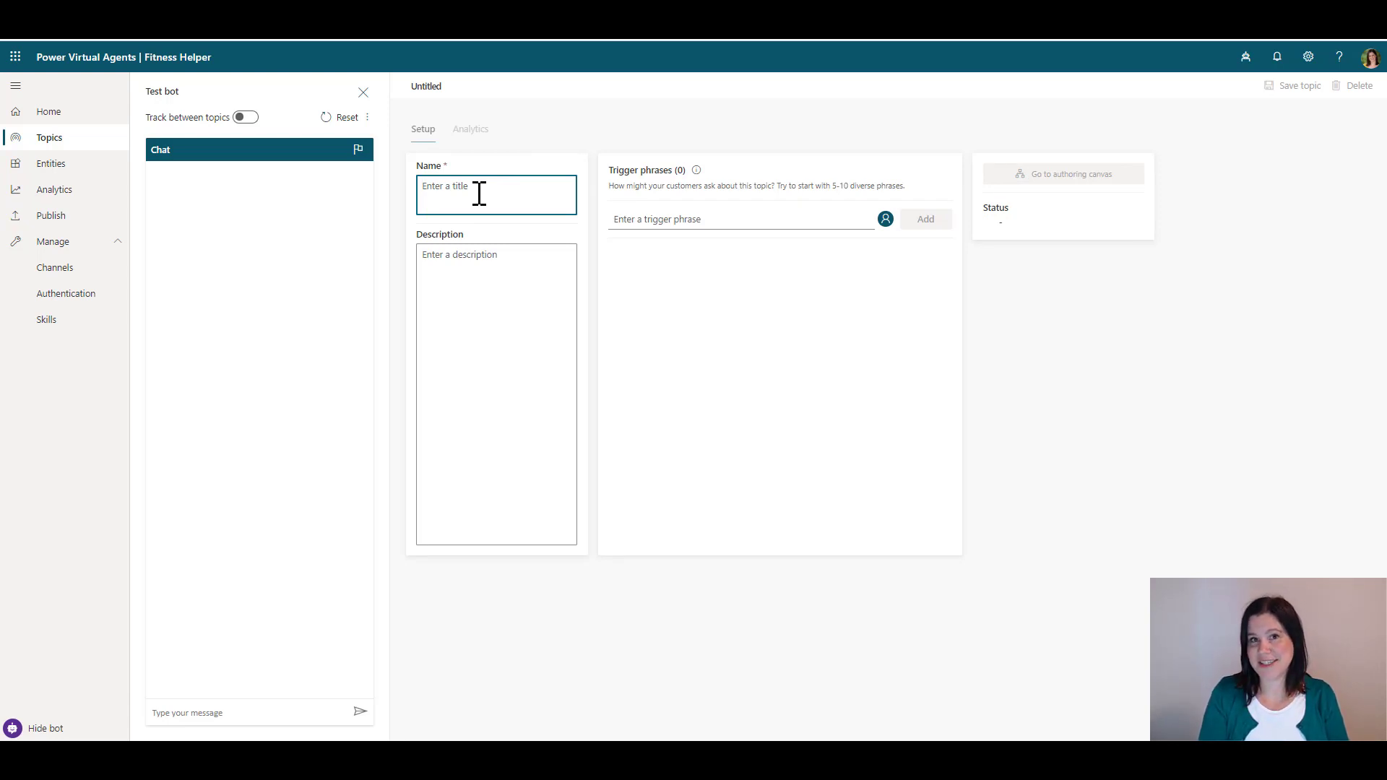
Name the topic 'Opening hours' with triggers 'when are you open', 'opening times', 'opening hours'
type("Openi")
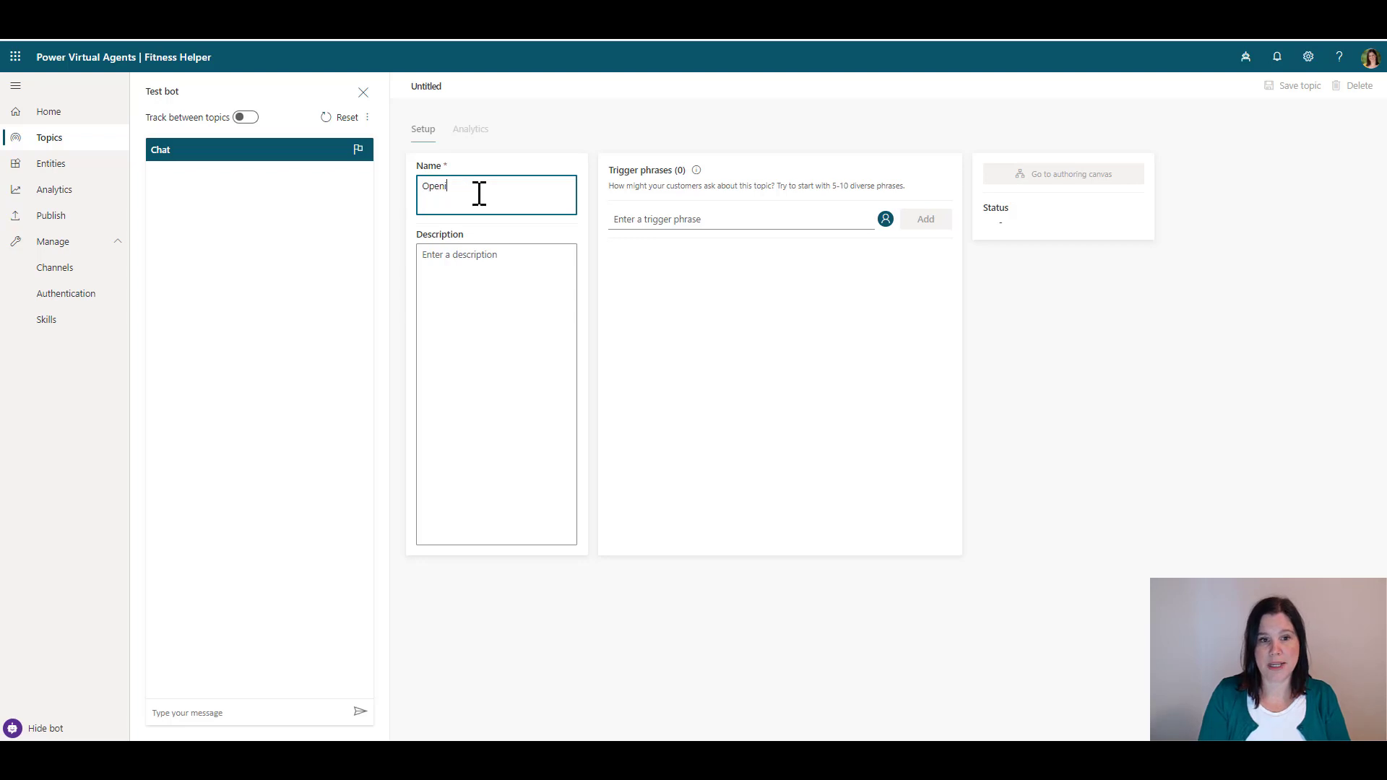
type("ng hours")
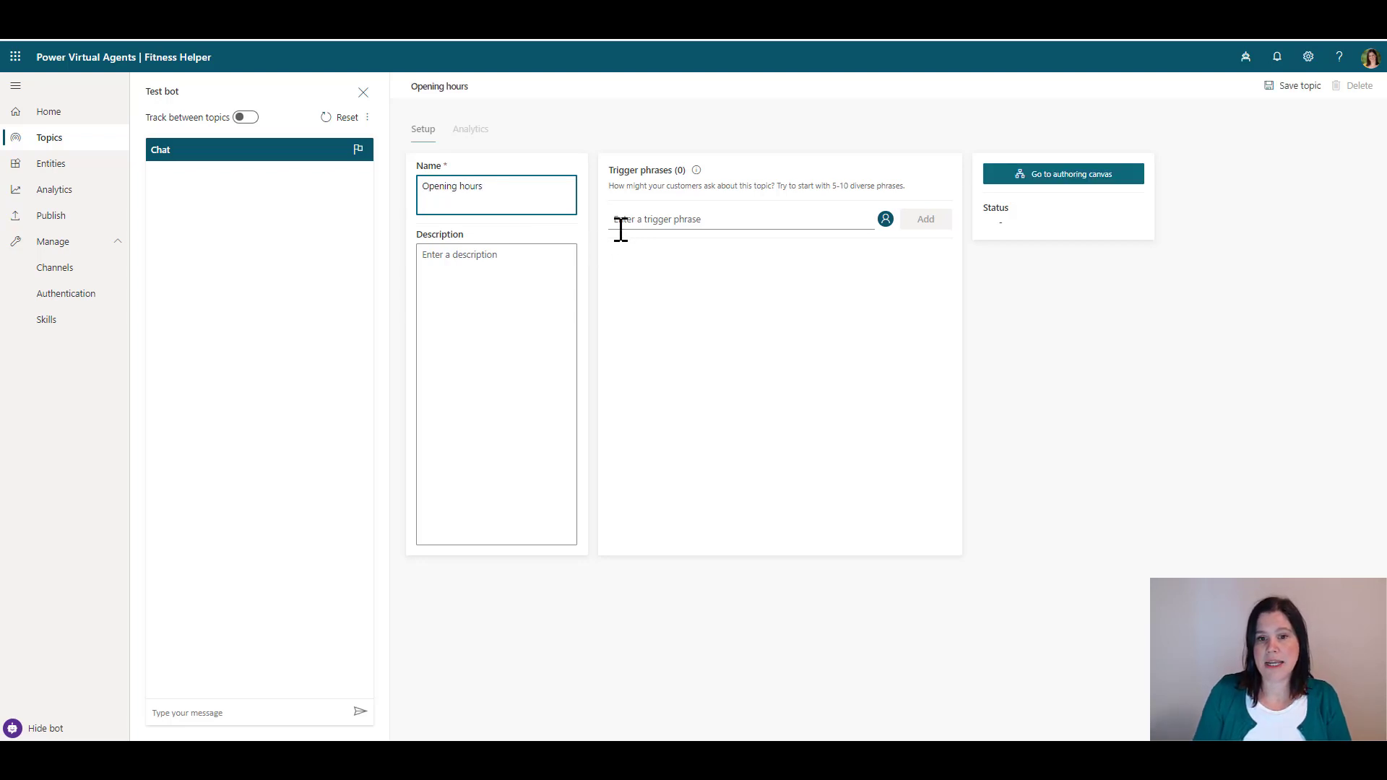
left_click(624, 221)
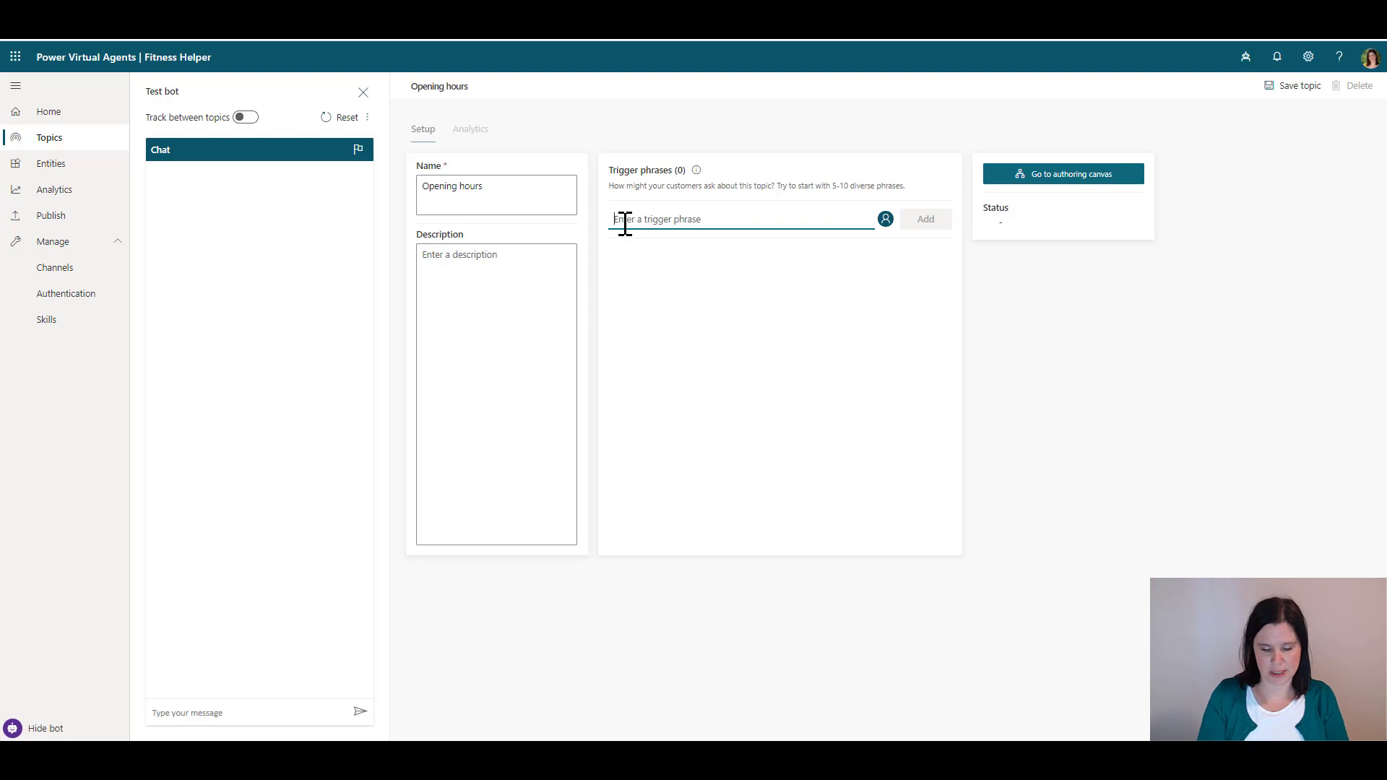
type("when are you open")
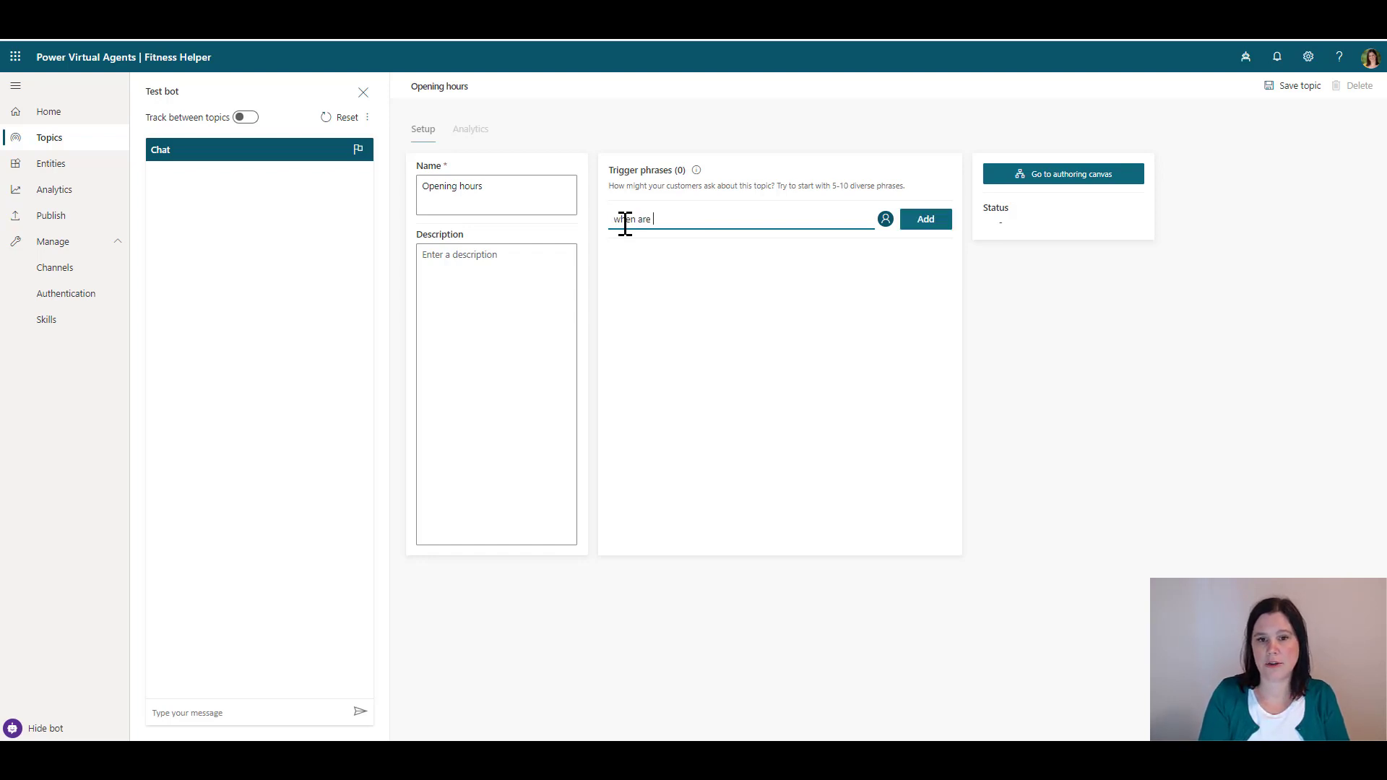
key("Return")
type("opening times")
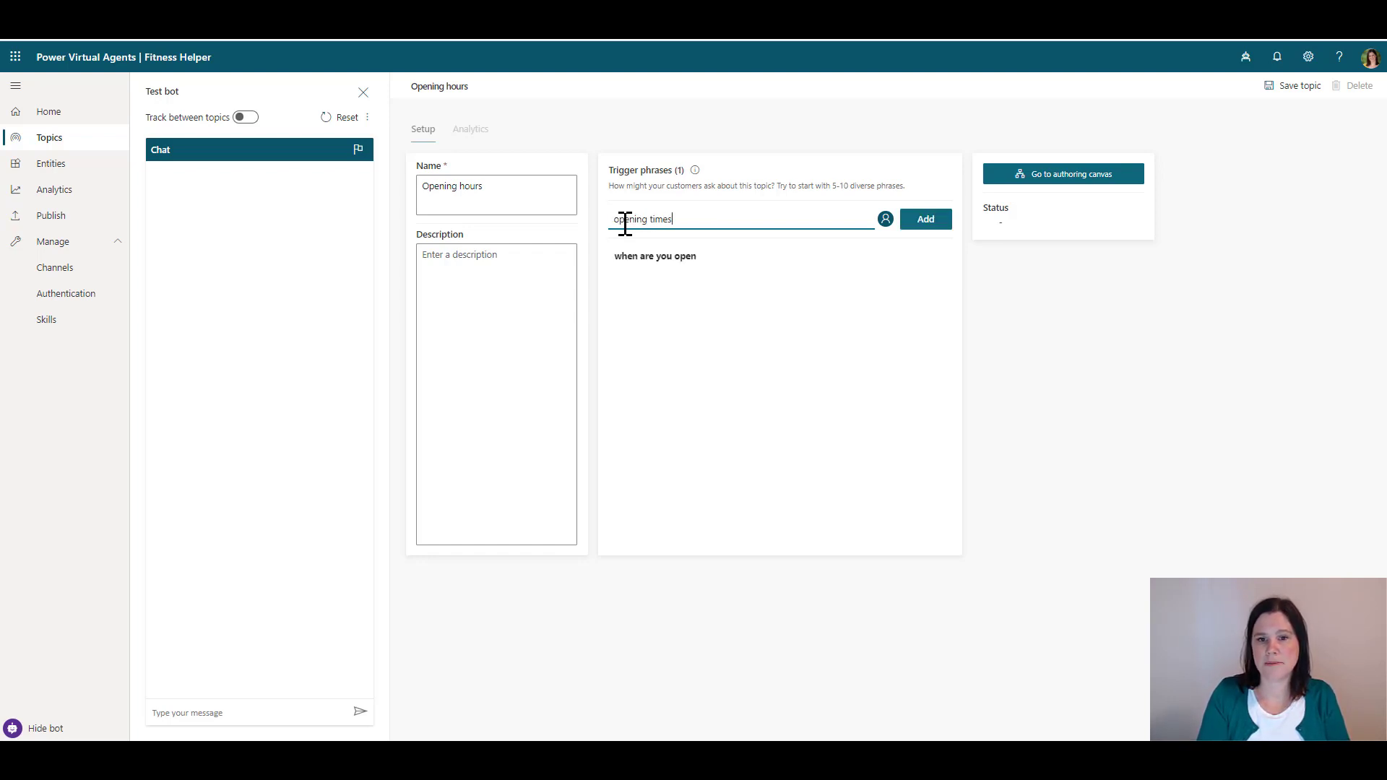
key("Return")
type("ope")
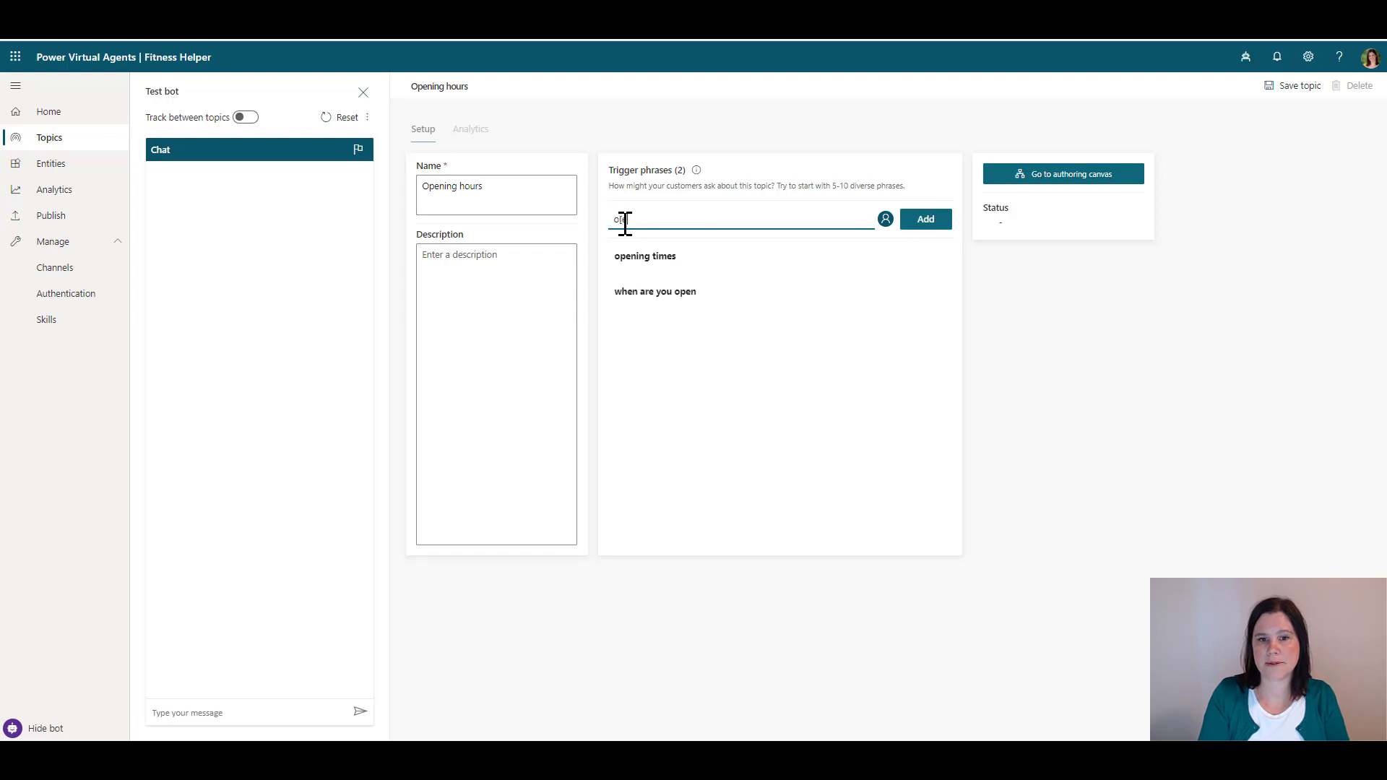
type("ning hours")
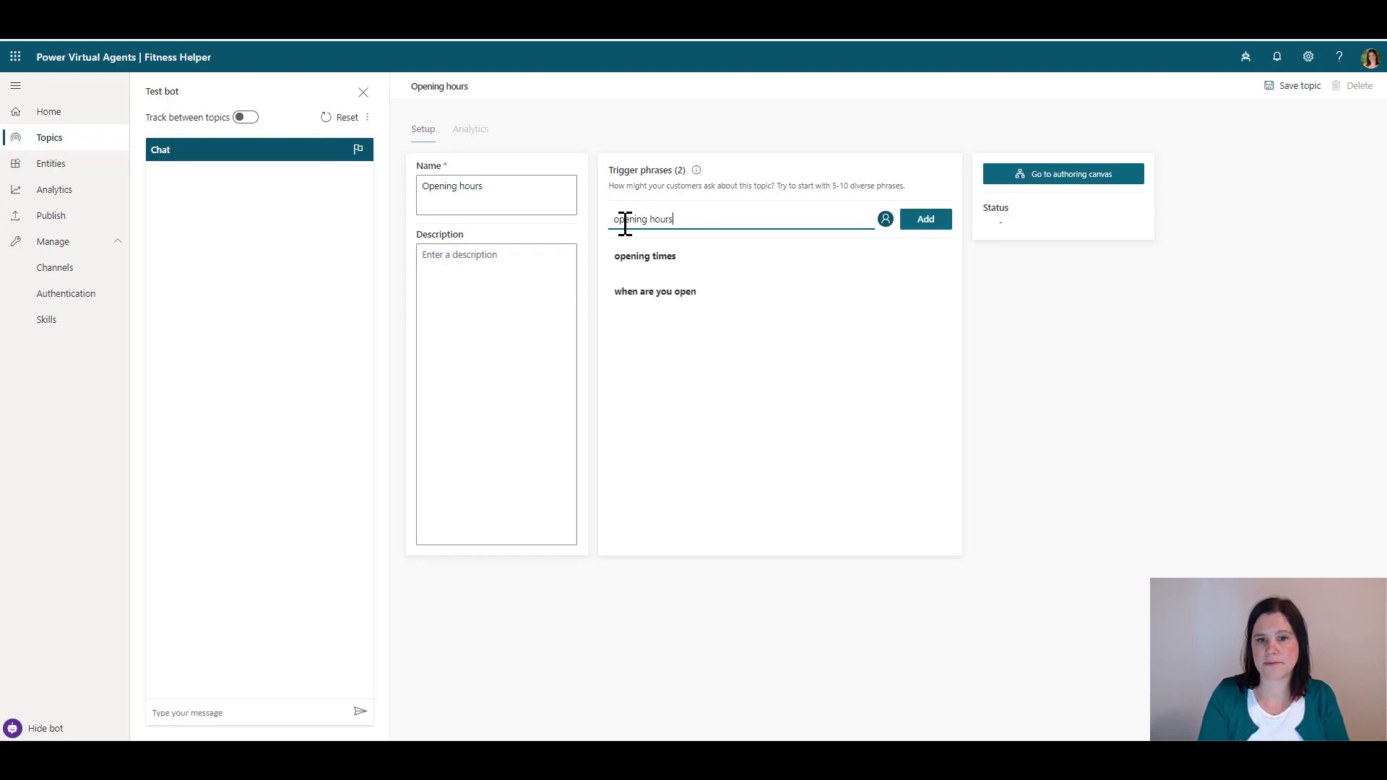
key("Return")
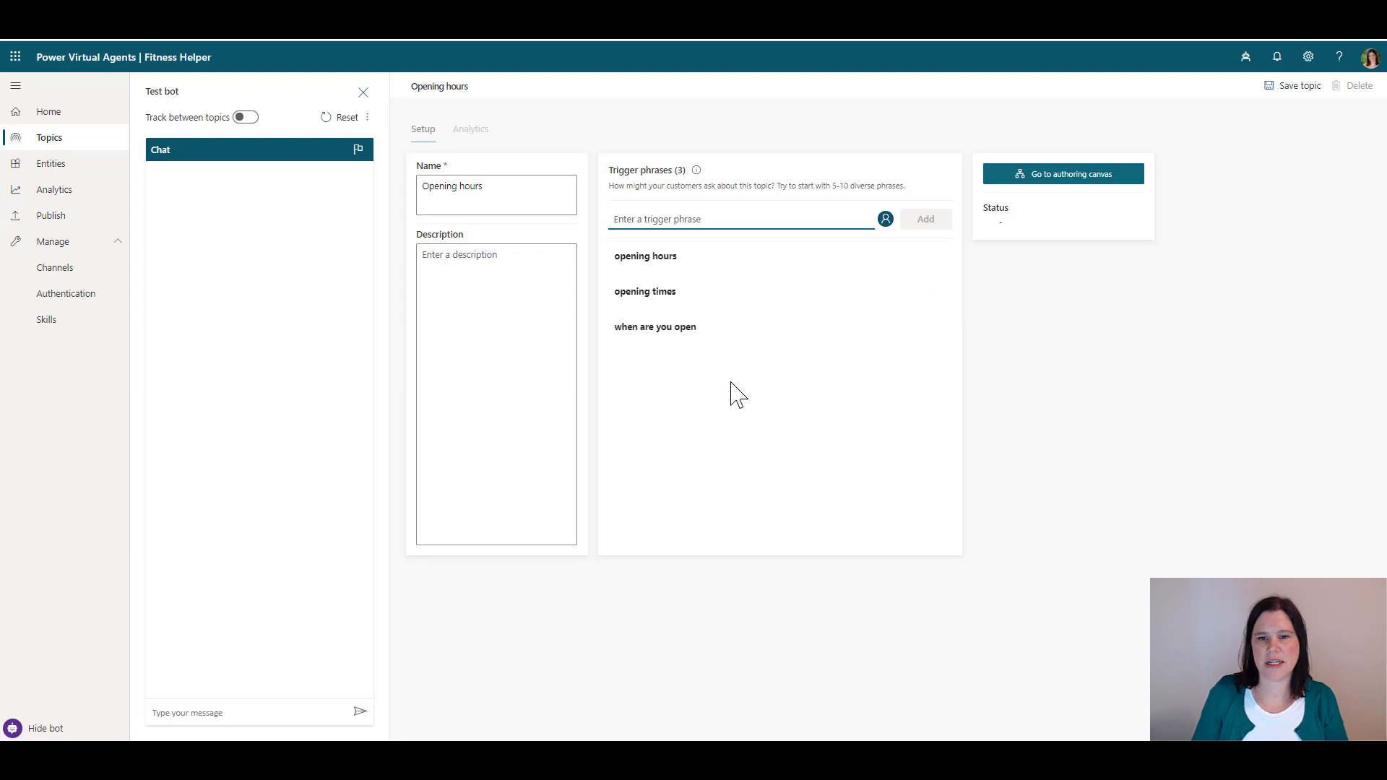
Save the topic and make its first message 'I can help you with opening hours'
left_click(1062, 179)
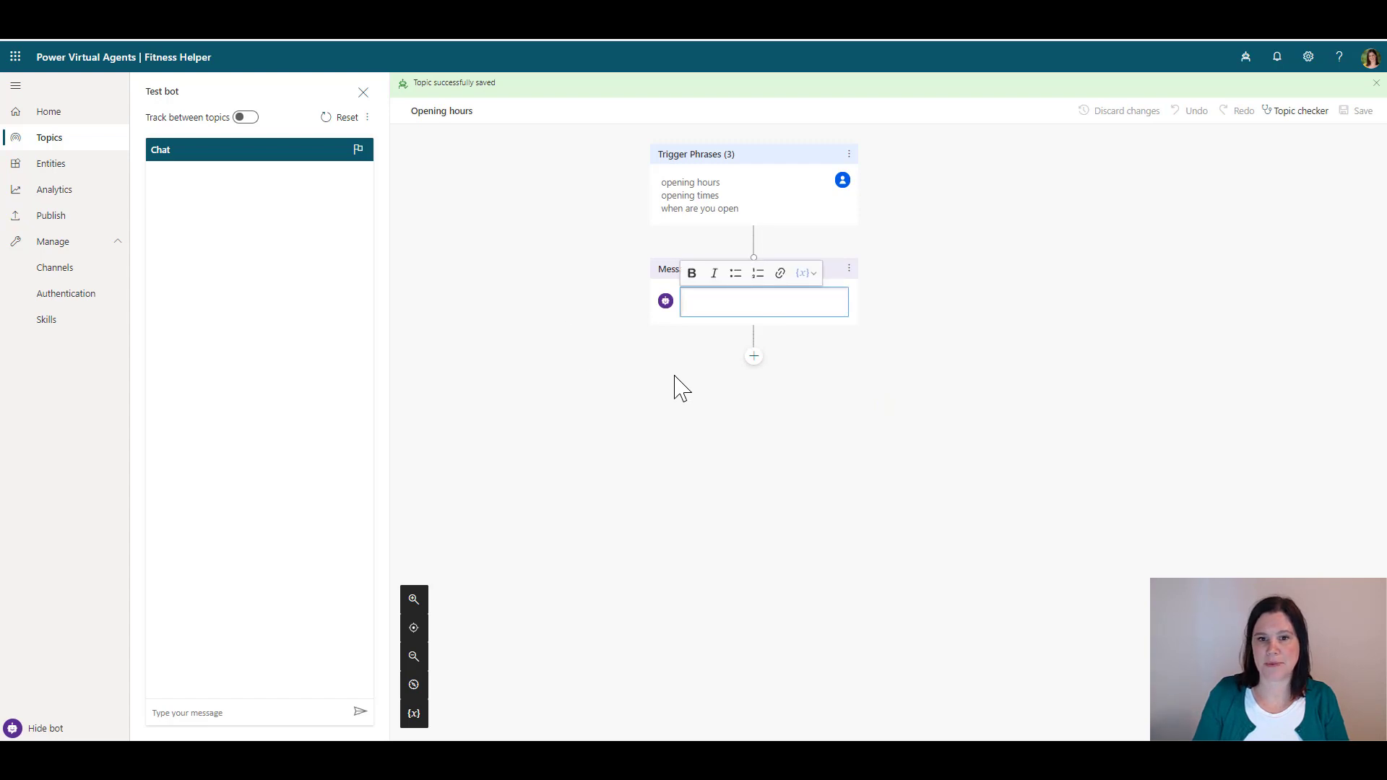
left_click(705, 300)
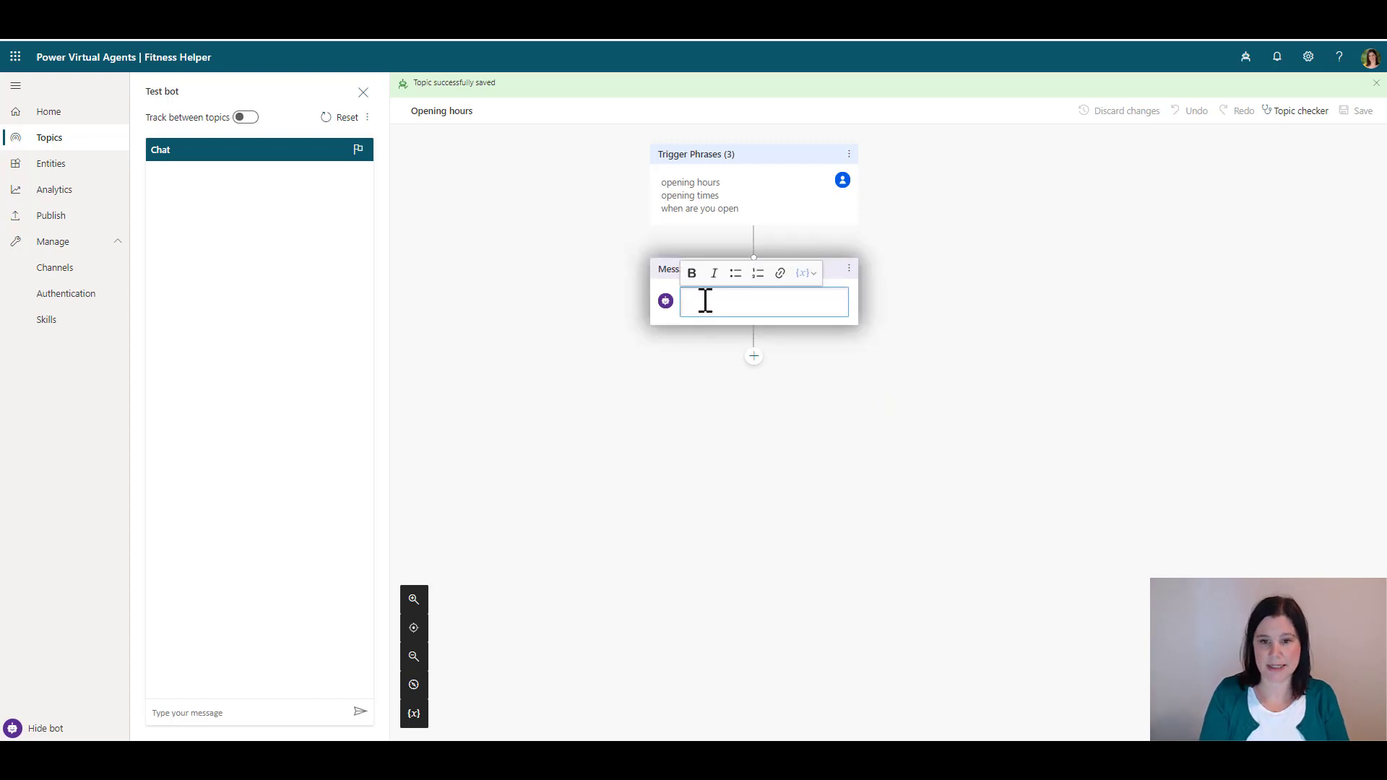
type("I can ")
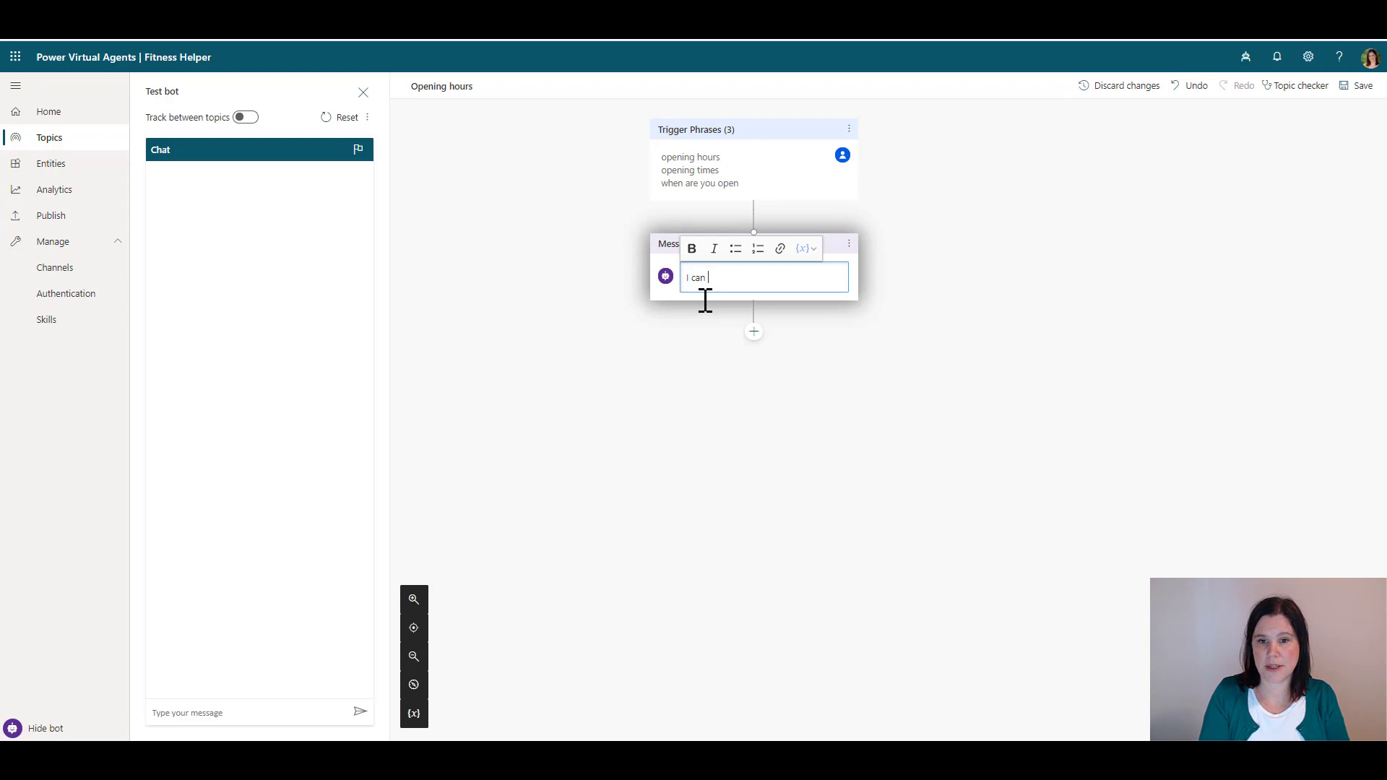
type("help you with ope")
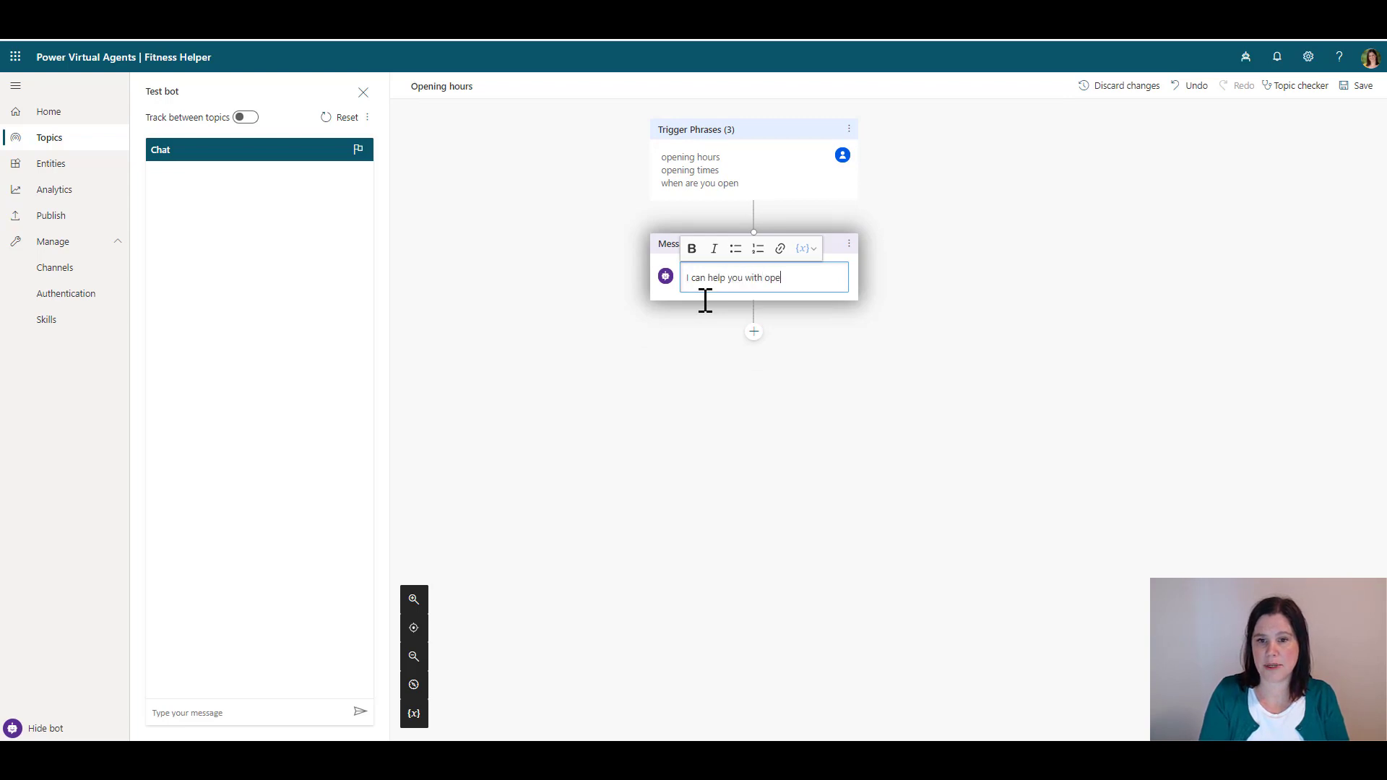
type("ning hours")
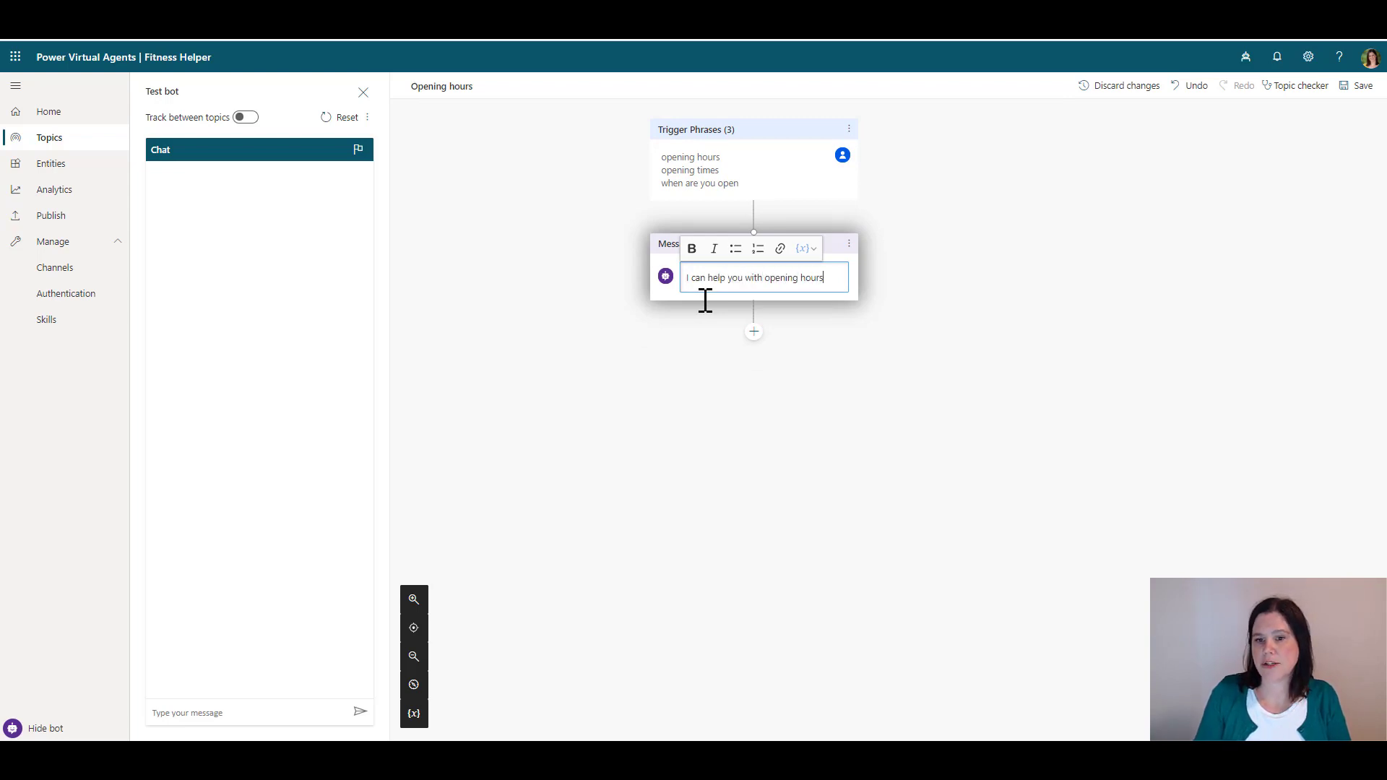
left_click(754, 333)
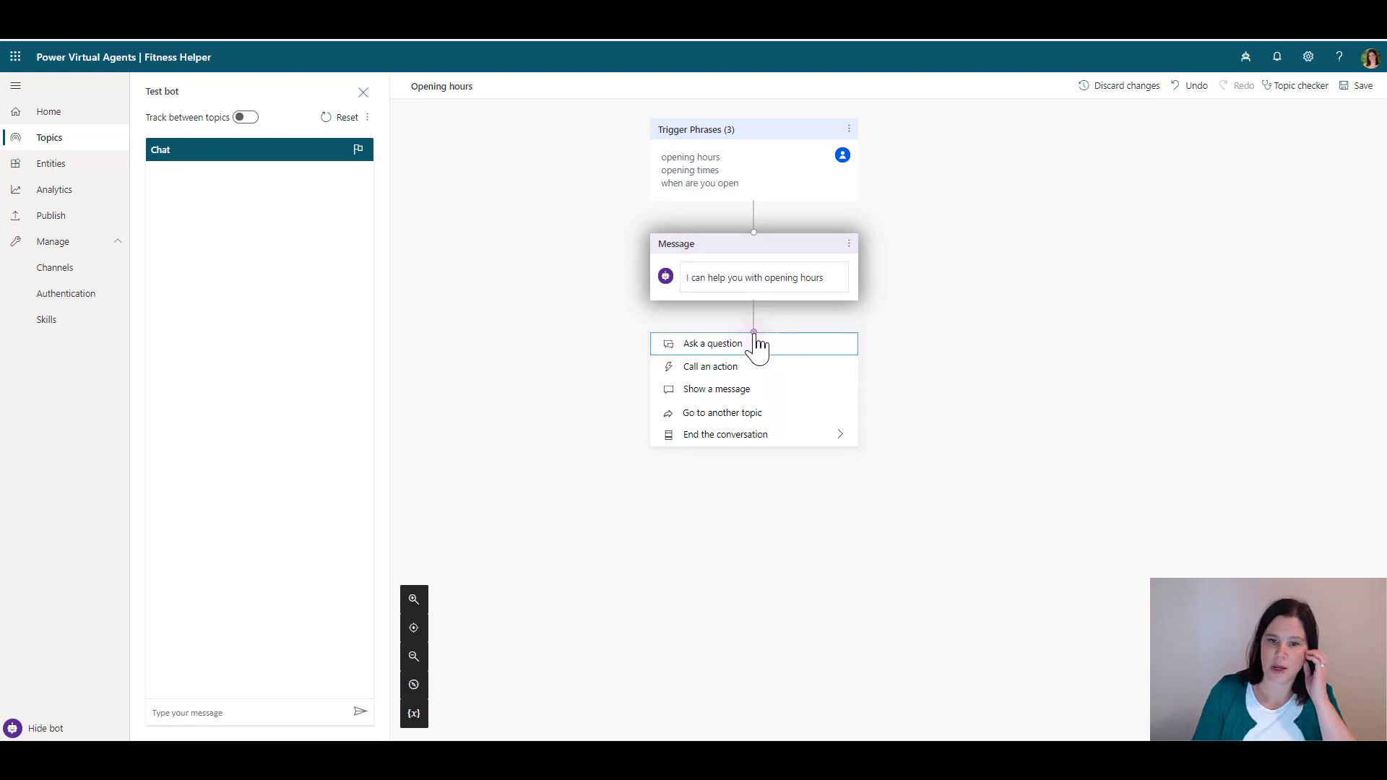
Add the question 'Which part of the fitness centre do you want to use?' with options Pool and Gym
left_click(728, 345)
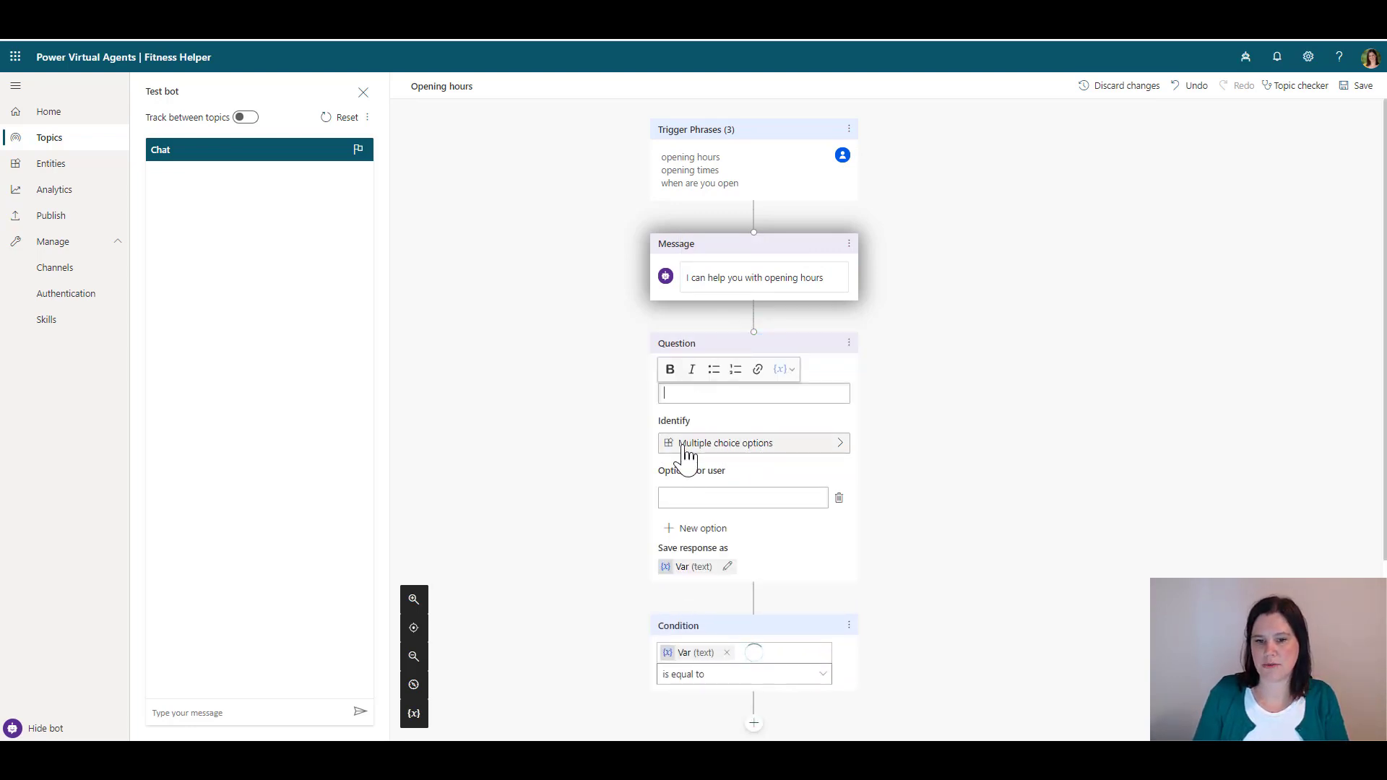
left_click(677, 395)
type("Which")
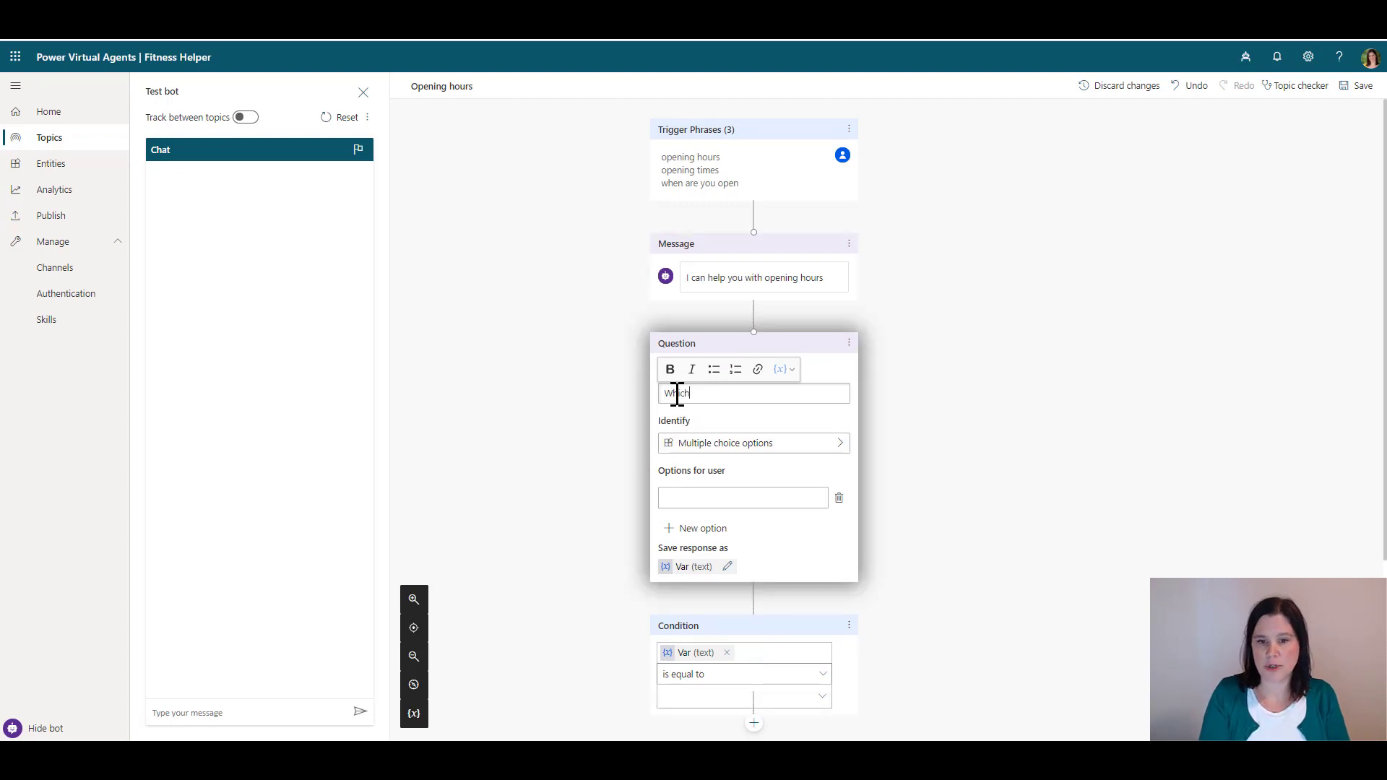
type(" part of the fitn")
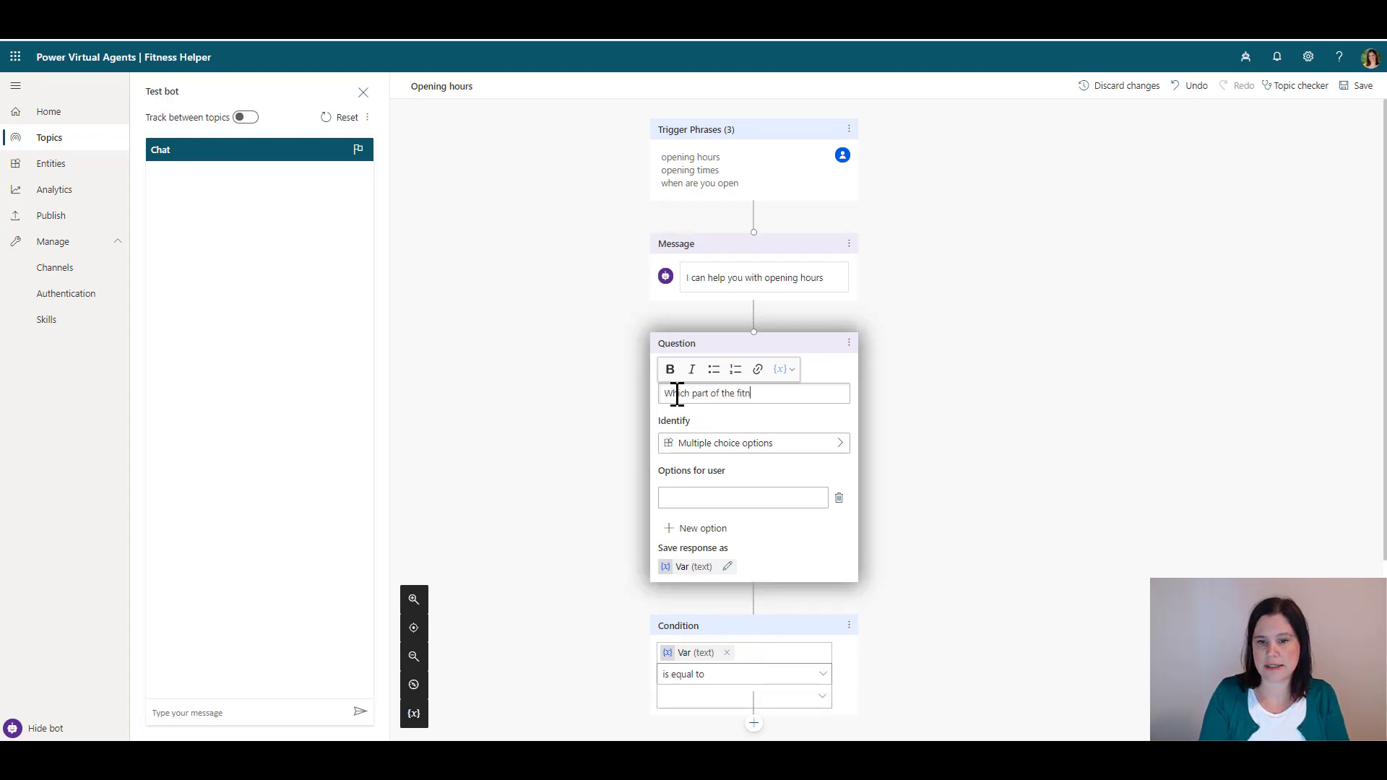
type("ess centre do you")
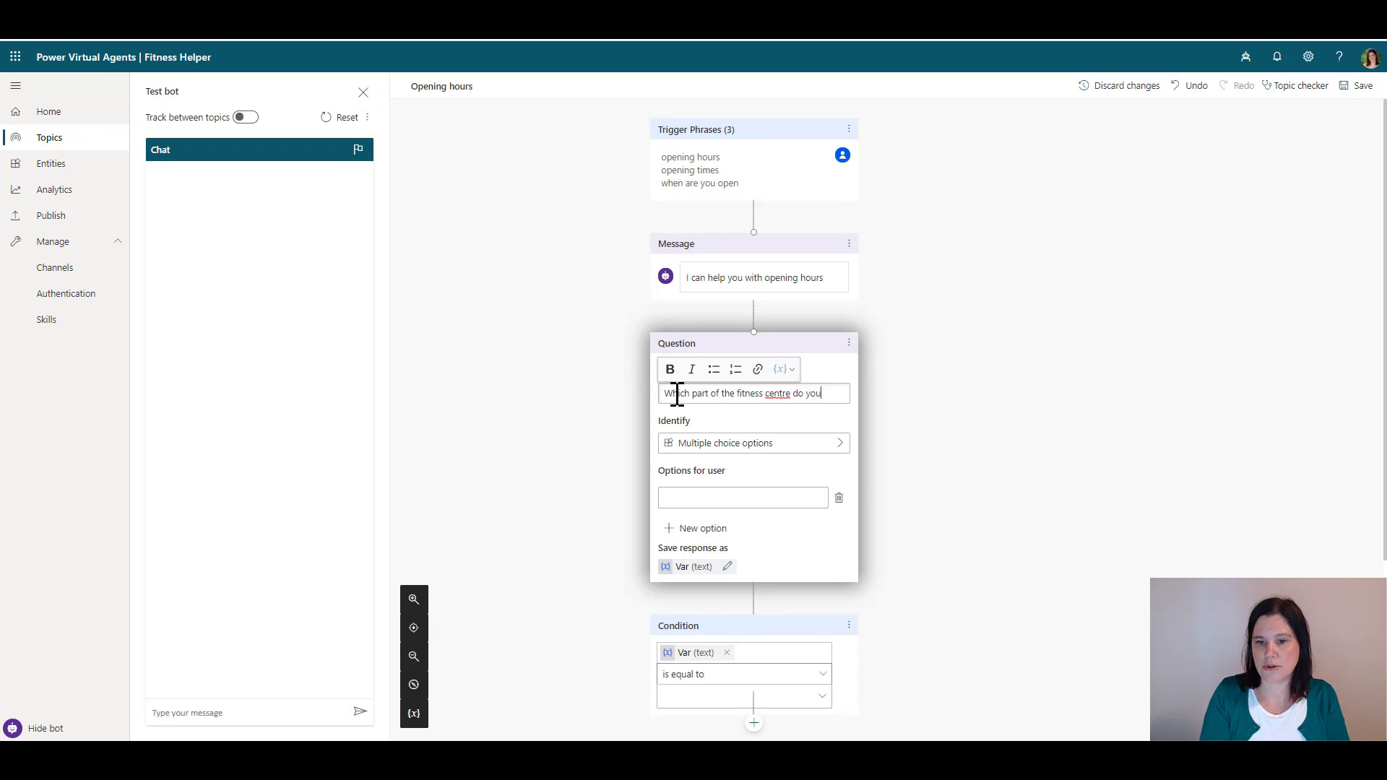
type(" want to use?")
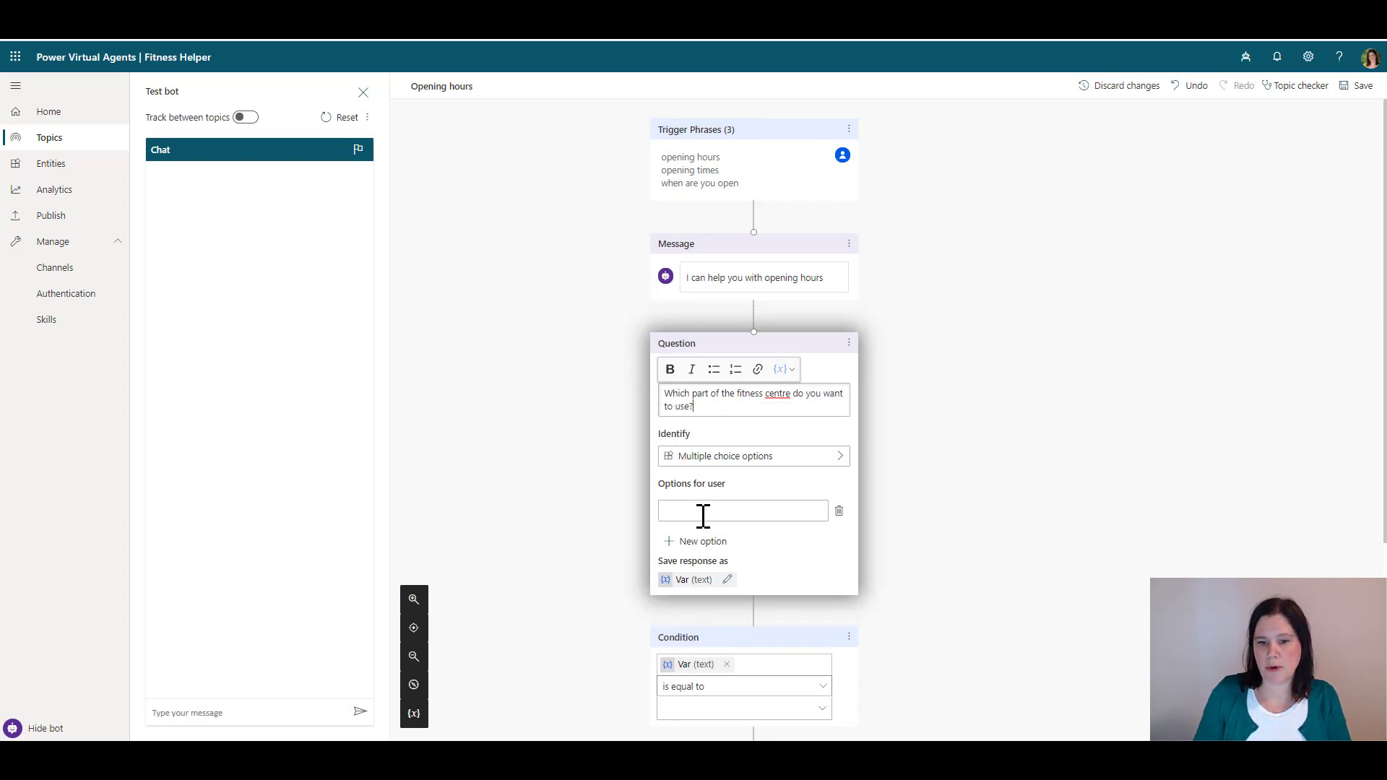
left_click(703, 513)
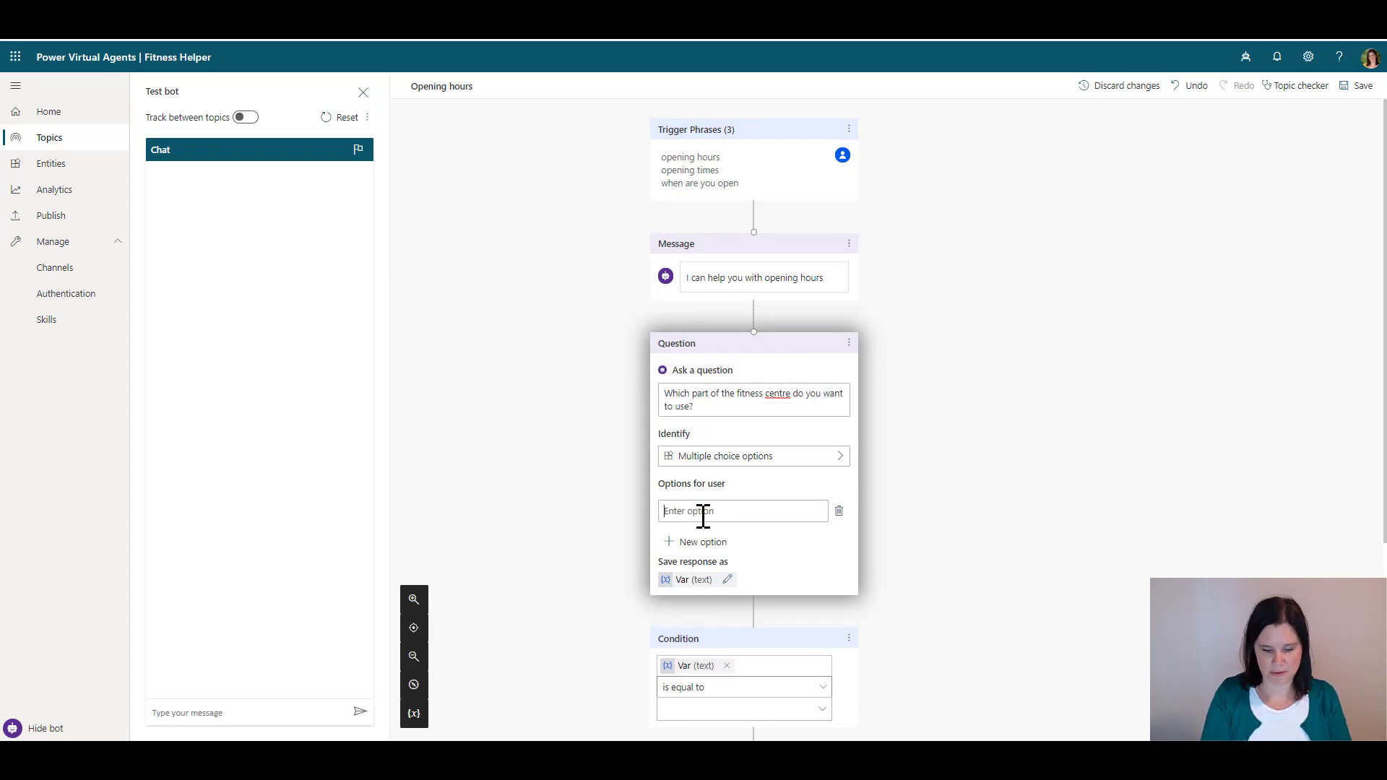
type("Pool")
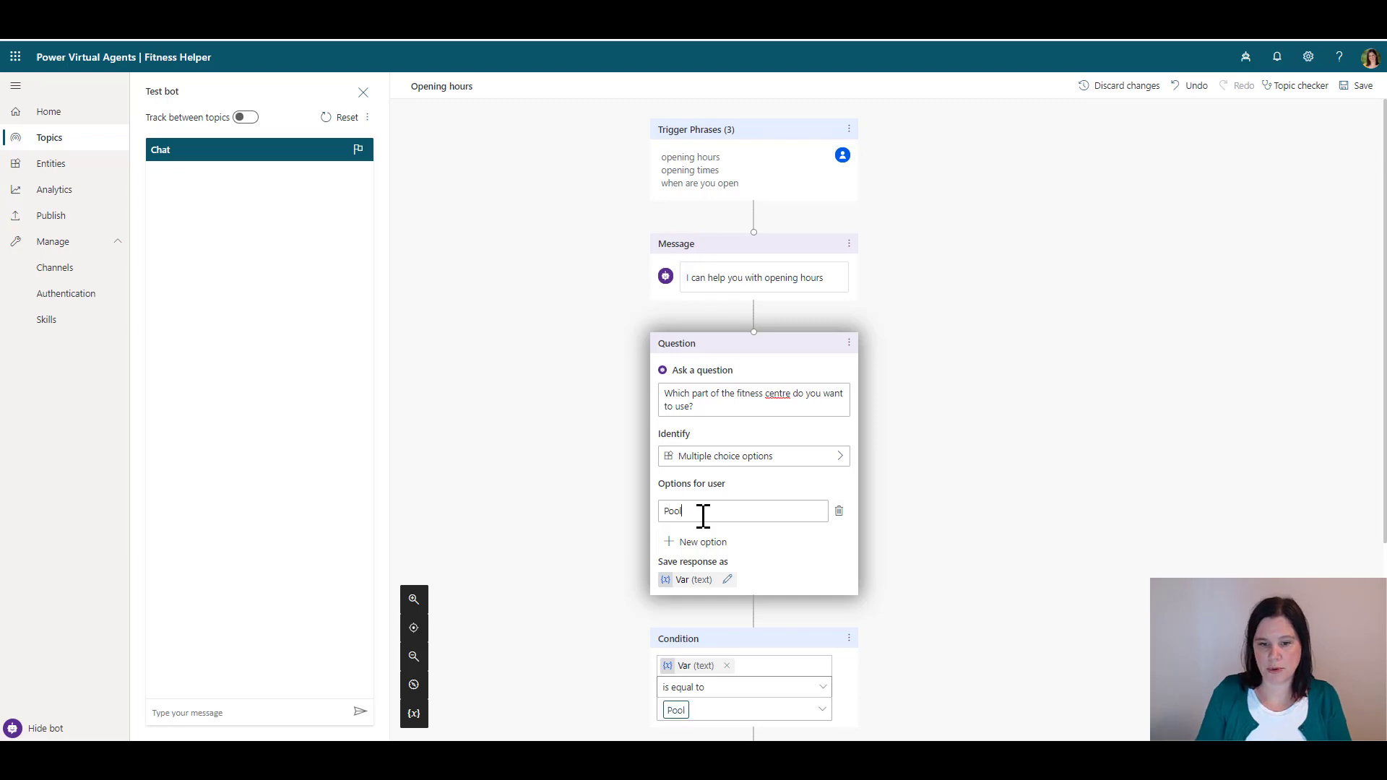
left_click(703, 548)
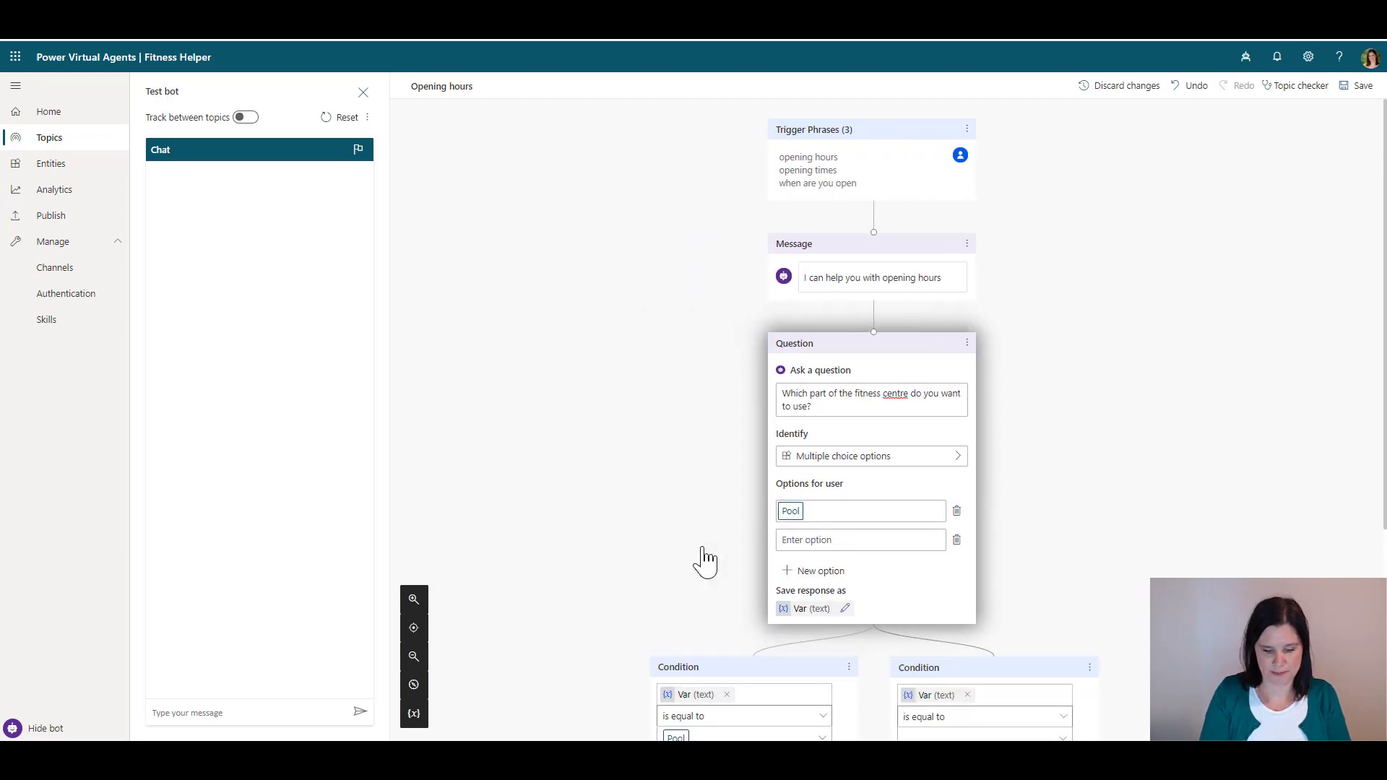
type("Gym")
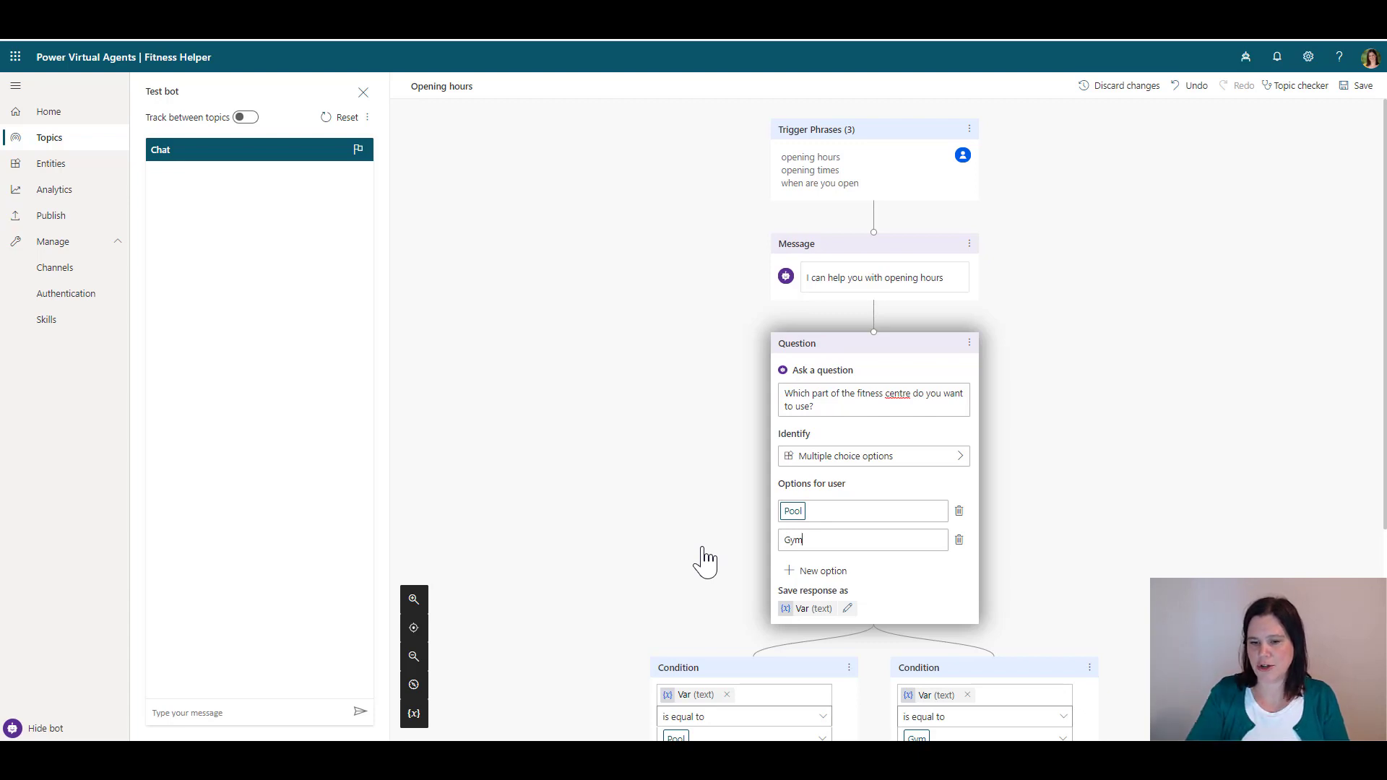
left_click(1056, 410)
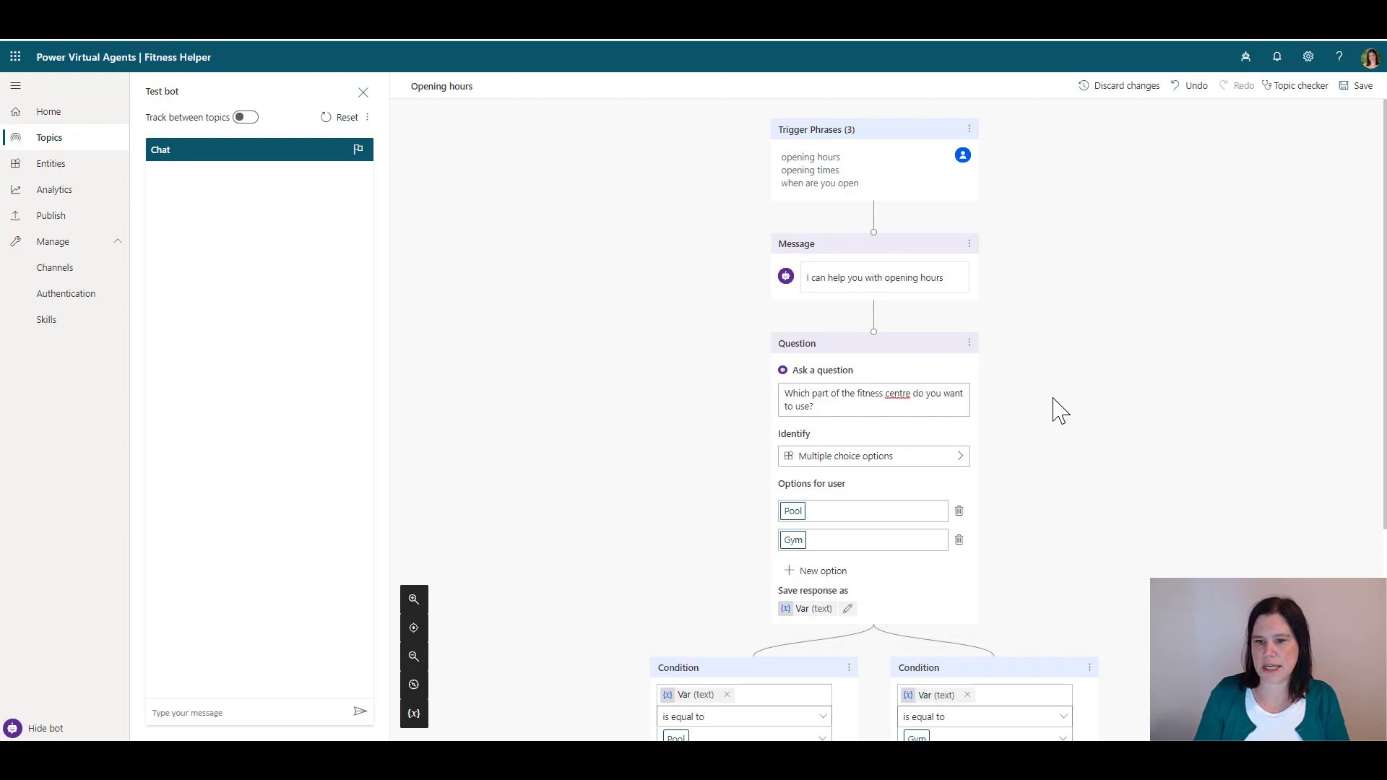
scroll(1042, 390, "down", 3)
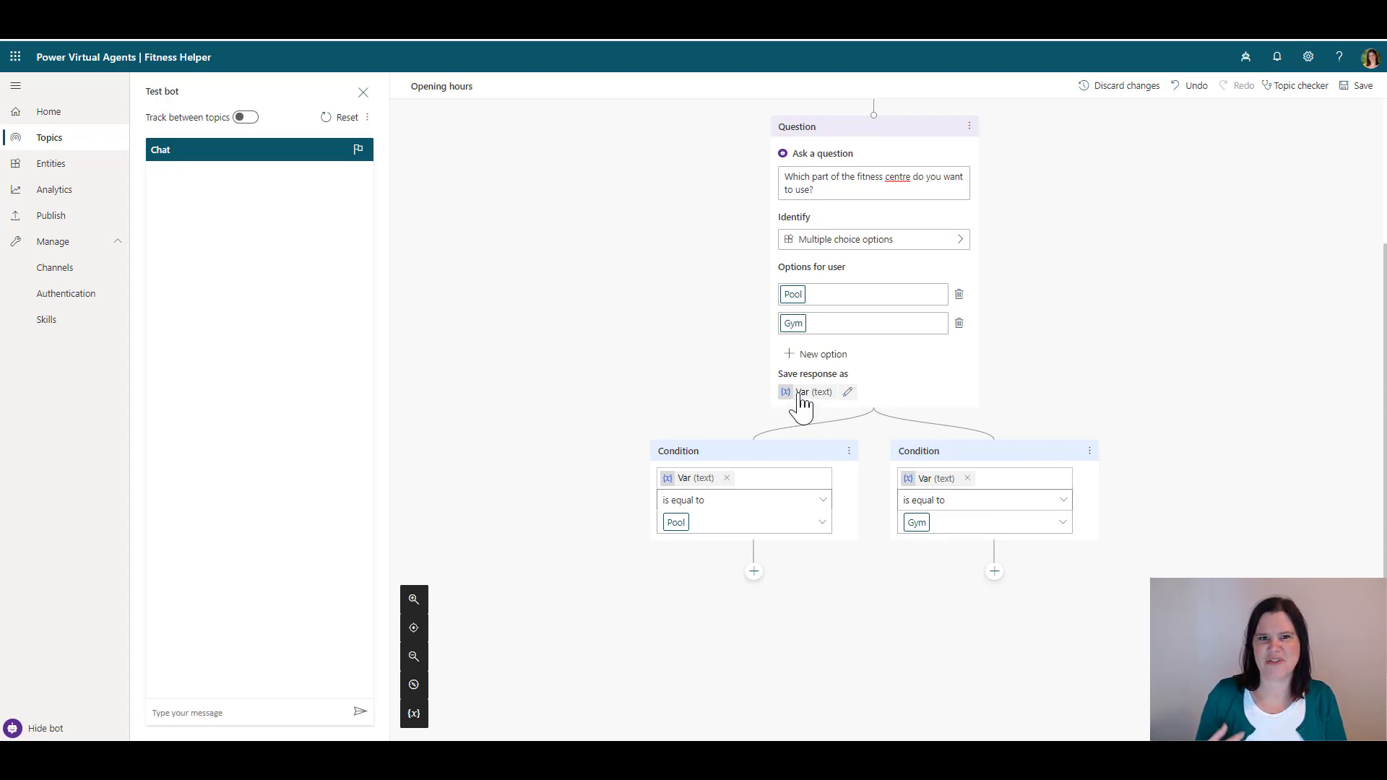
Rename the question's response variable to FitnessType
left_click(848, 392)
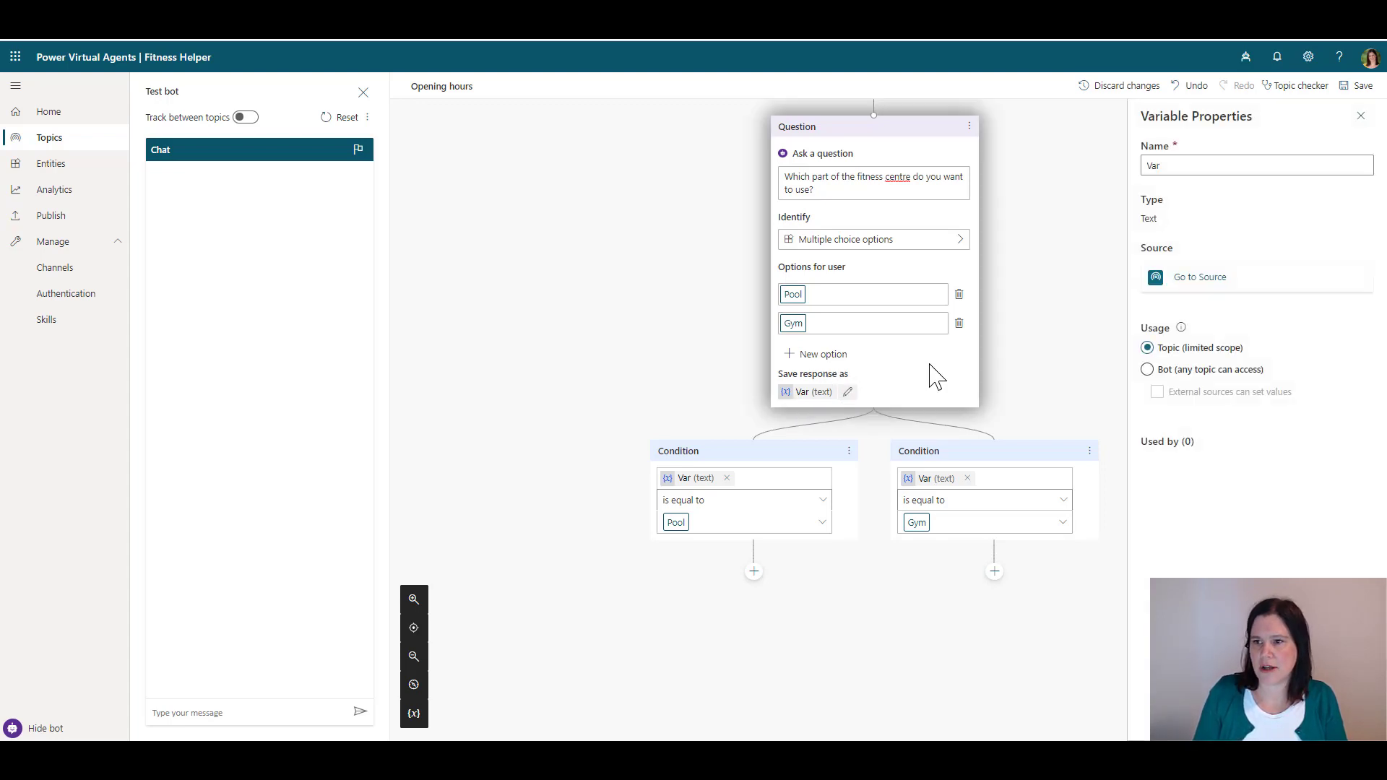
left_click(1159, 167)
key("ctrl+a")
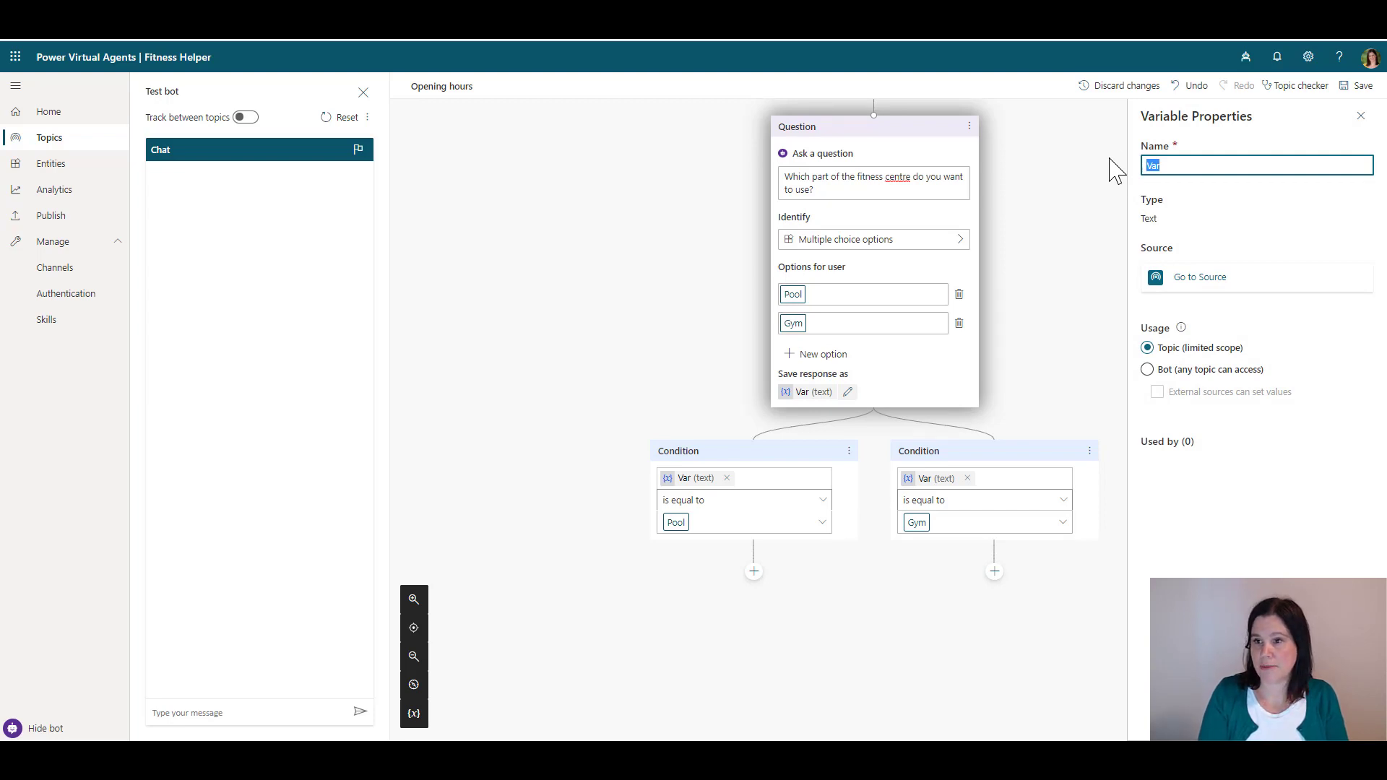
type("FitnessType")
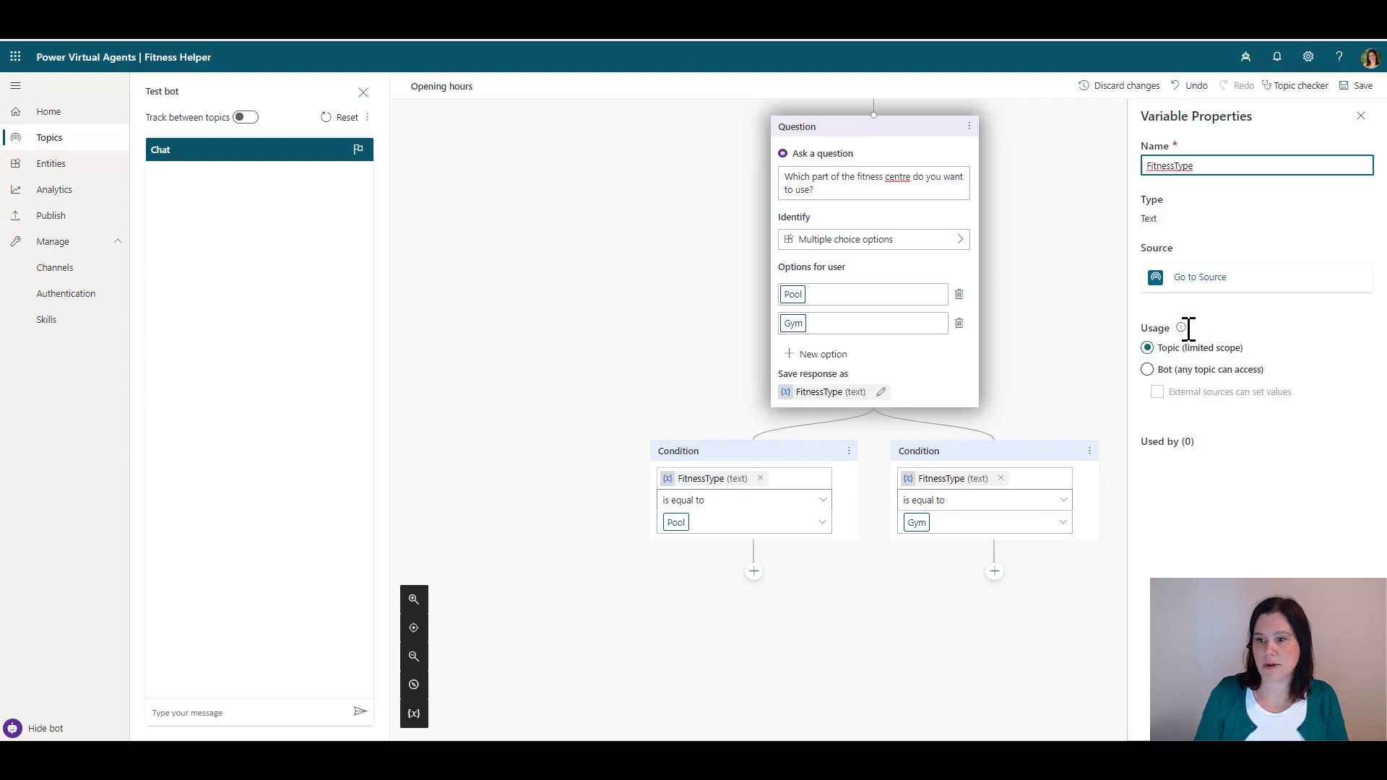
left_click(1184, 369)
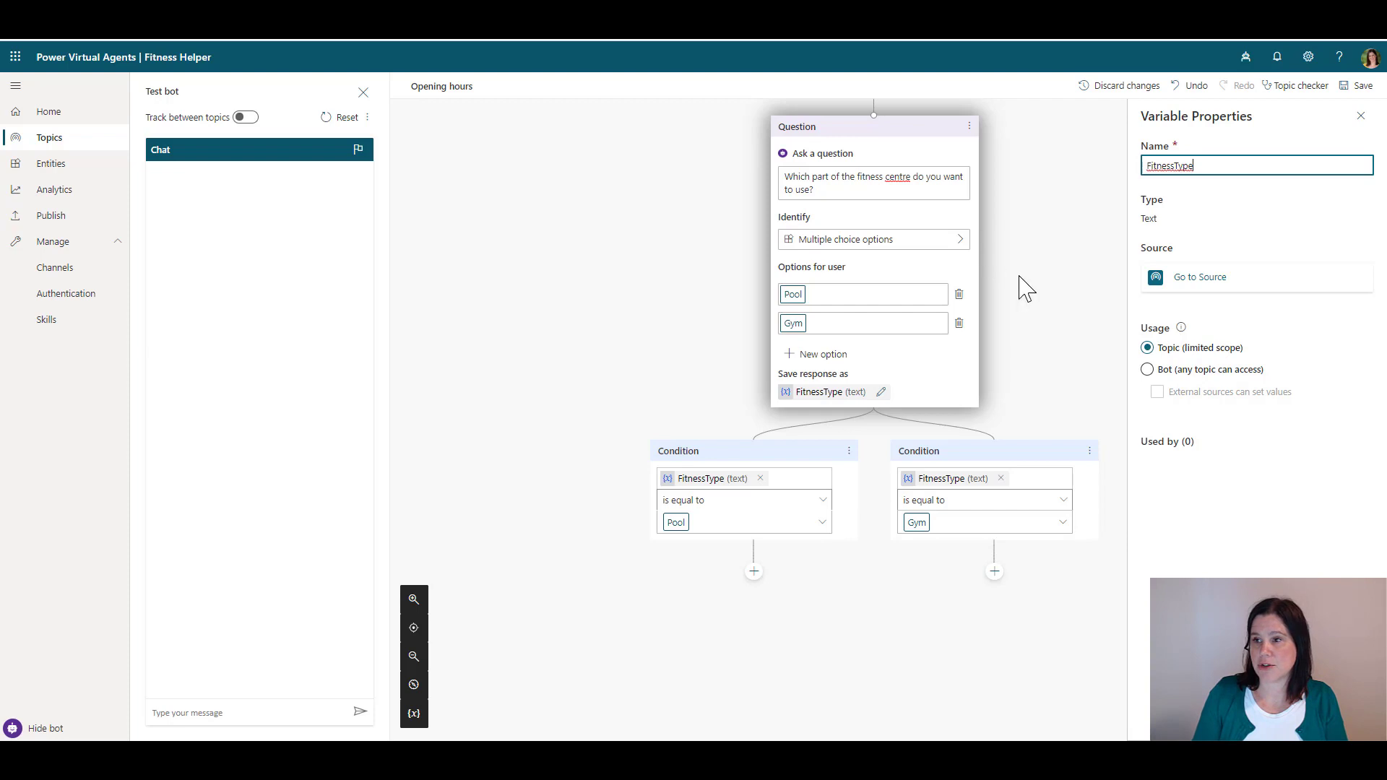
Save the topic and close the Variable Properties pane
left_click(1358, 86)
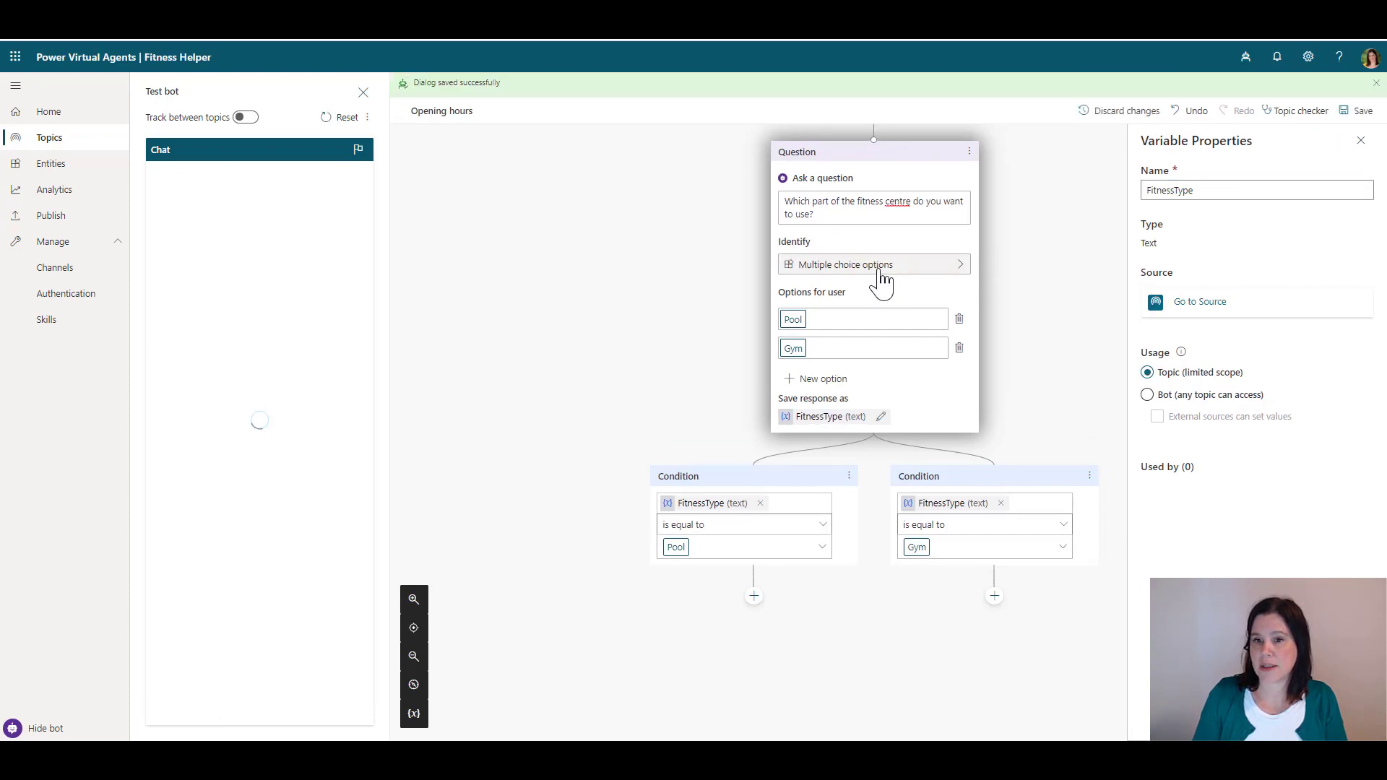
left_click(1361, 140)
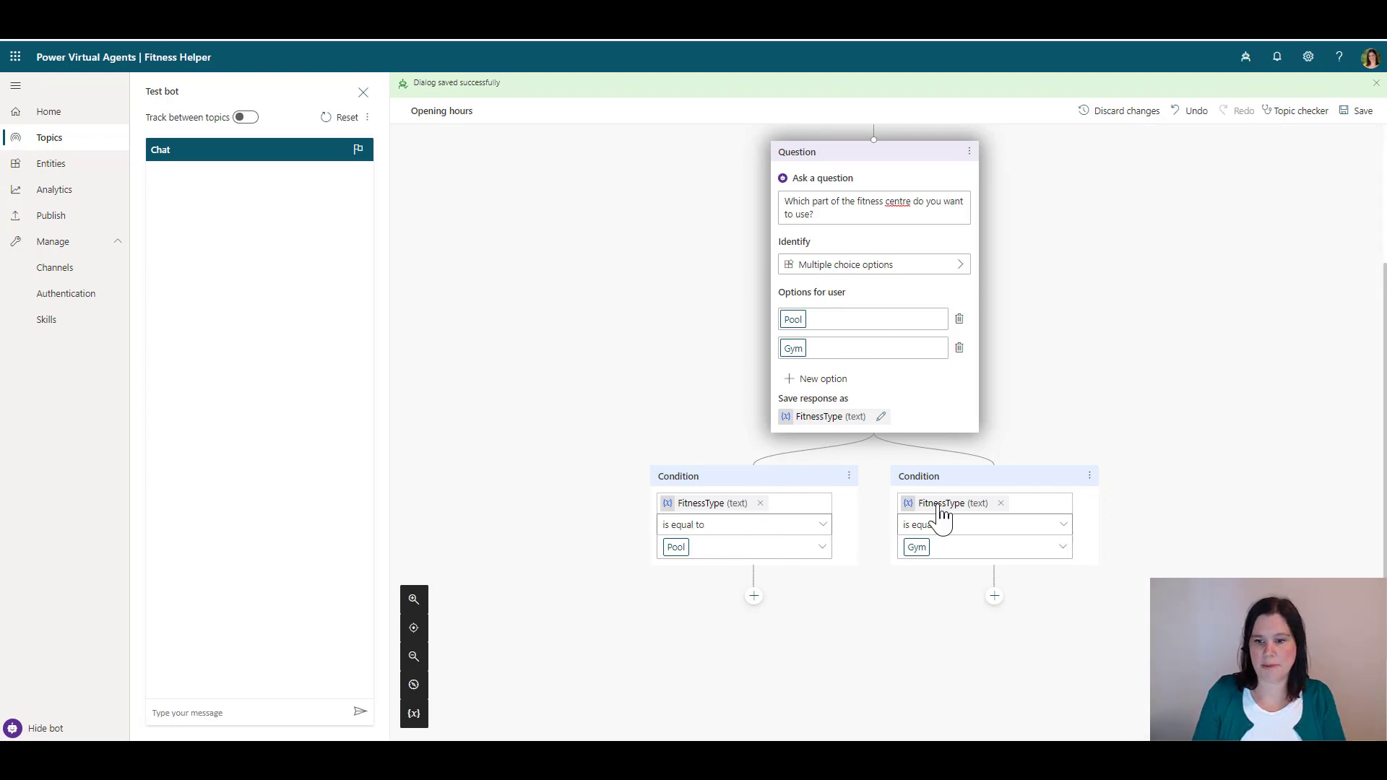
scroll(566, 195, "down", 3)
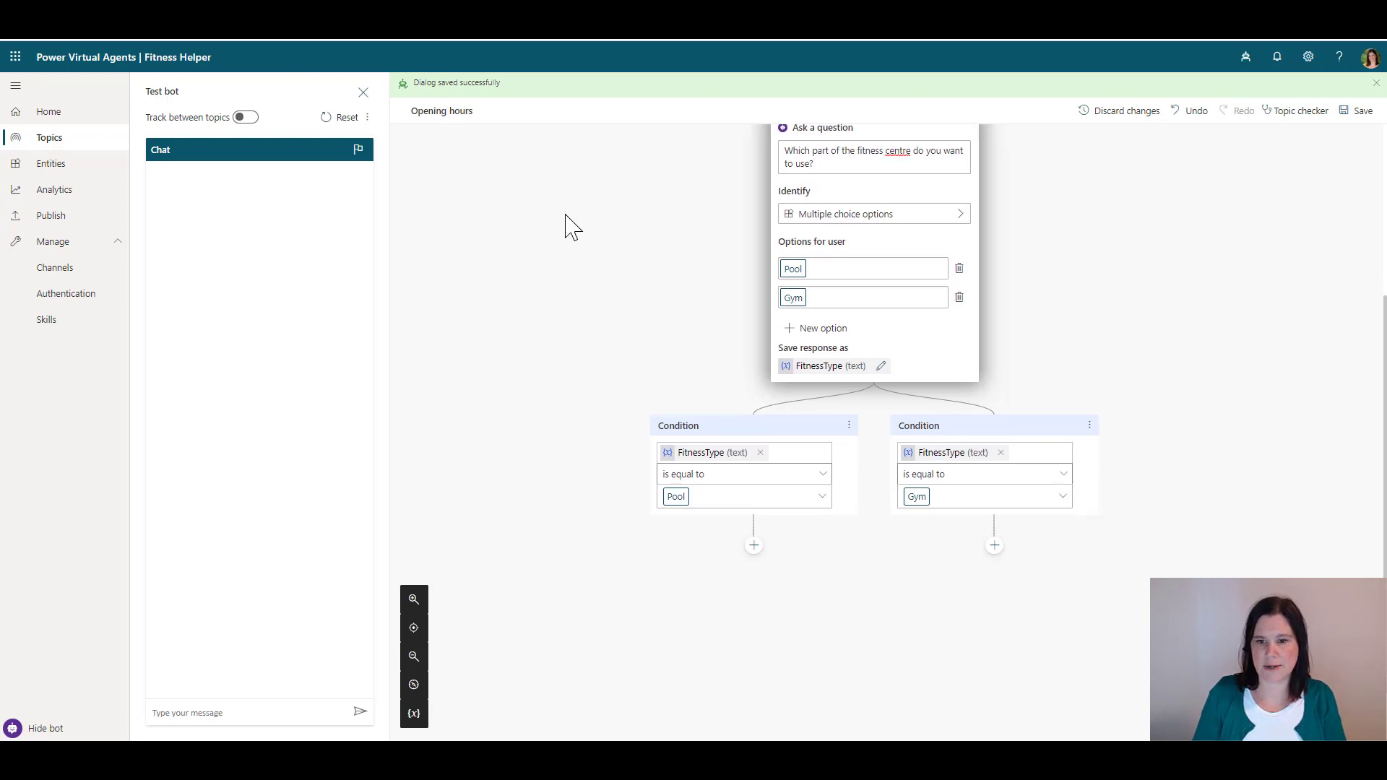
Add a Pool message reading 'The opening hours for the {FitnessType} are:'
left_click(754, 473)
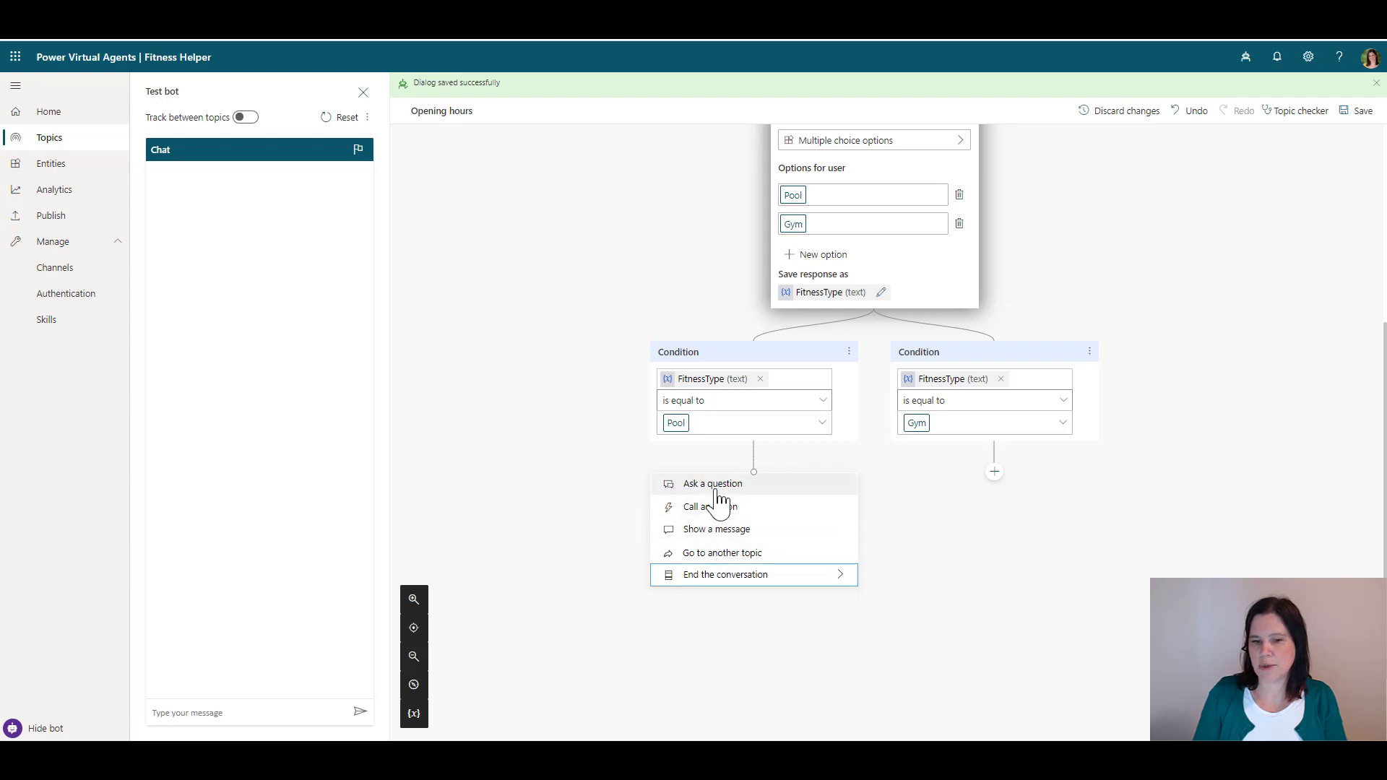
left_click(698, 536)
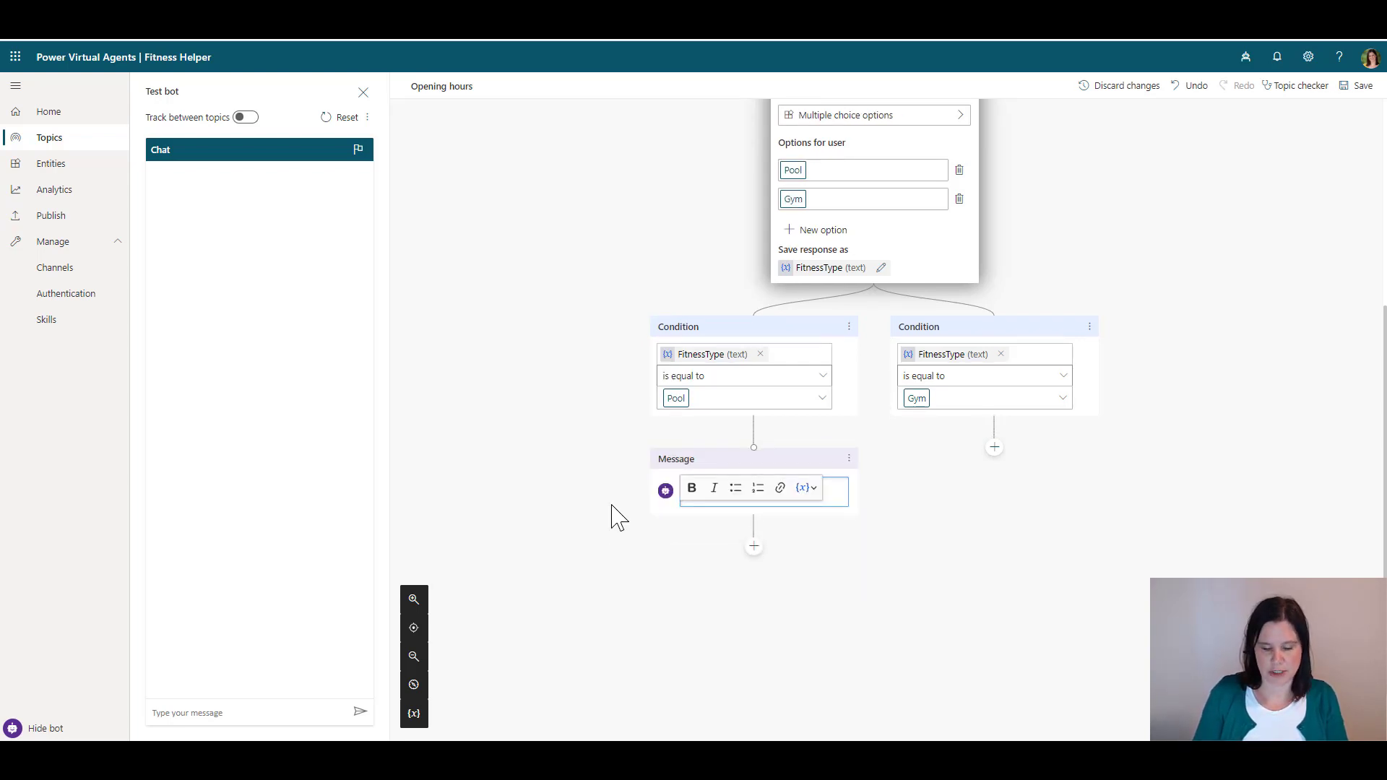
type("The openni")
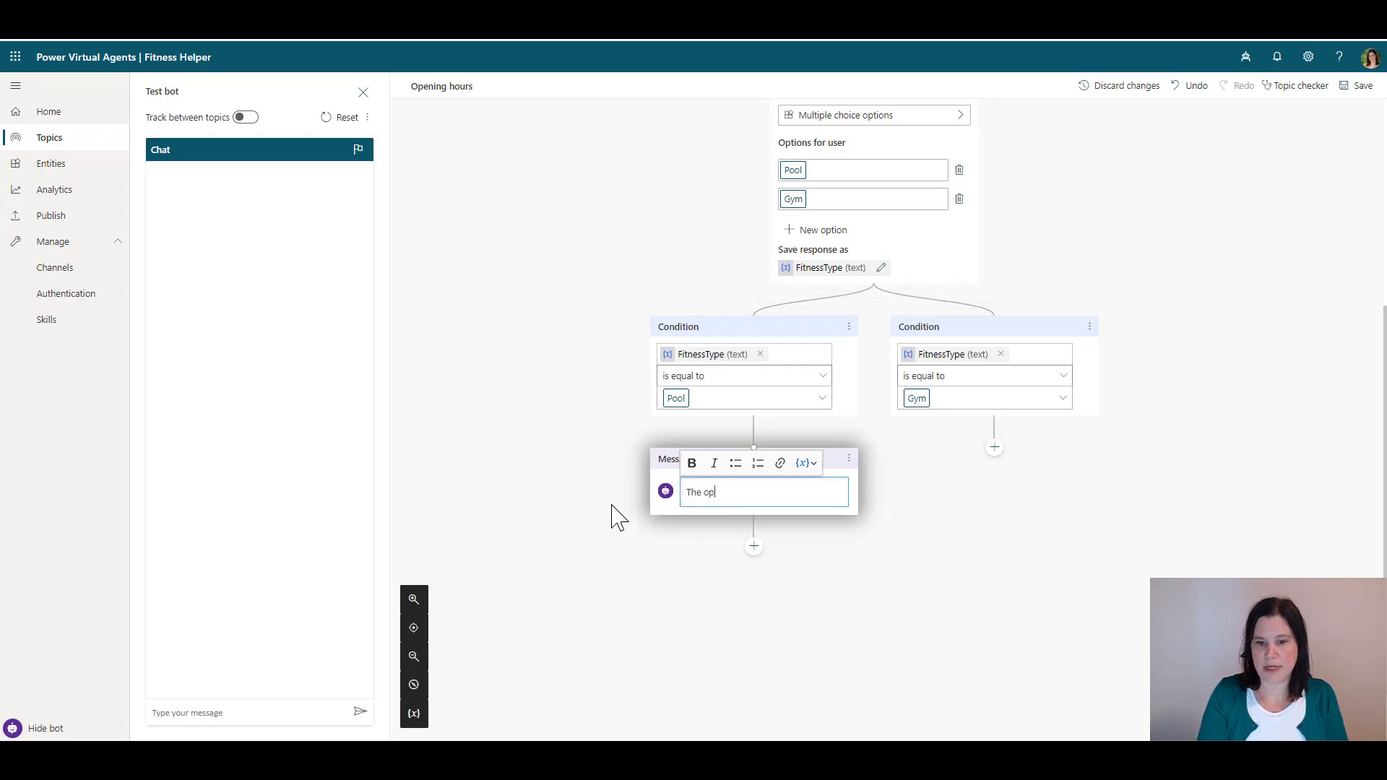
key("BackSpace")
key("BackSpace")
type("ing h")
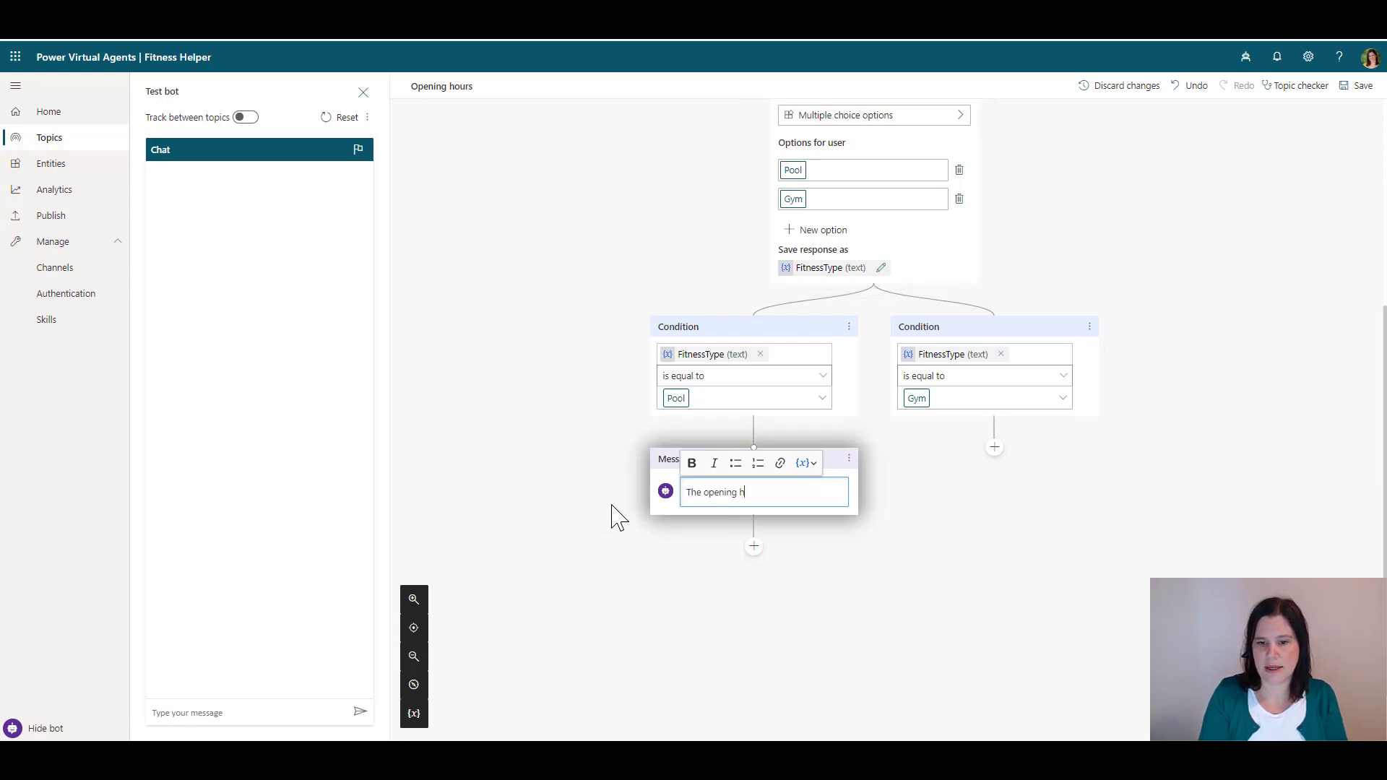
type("ours for the")
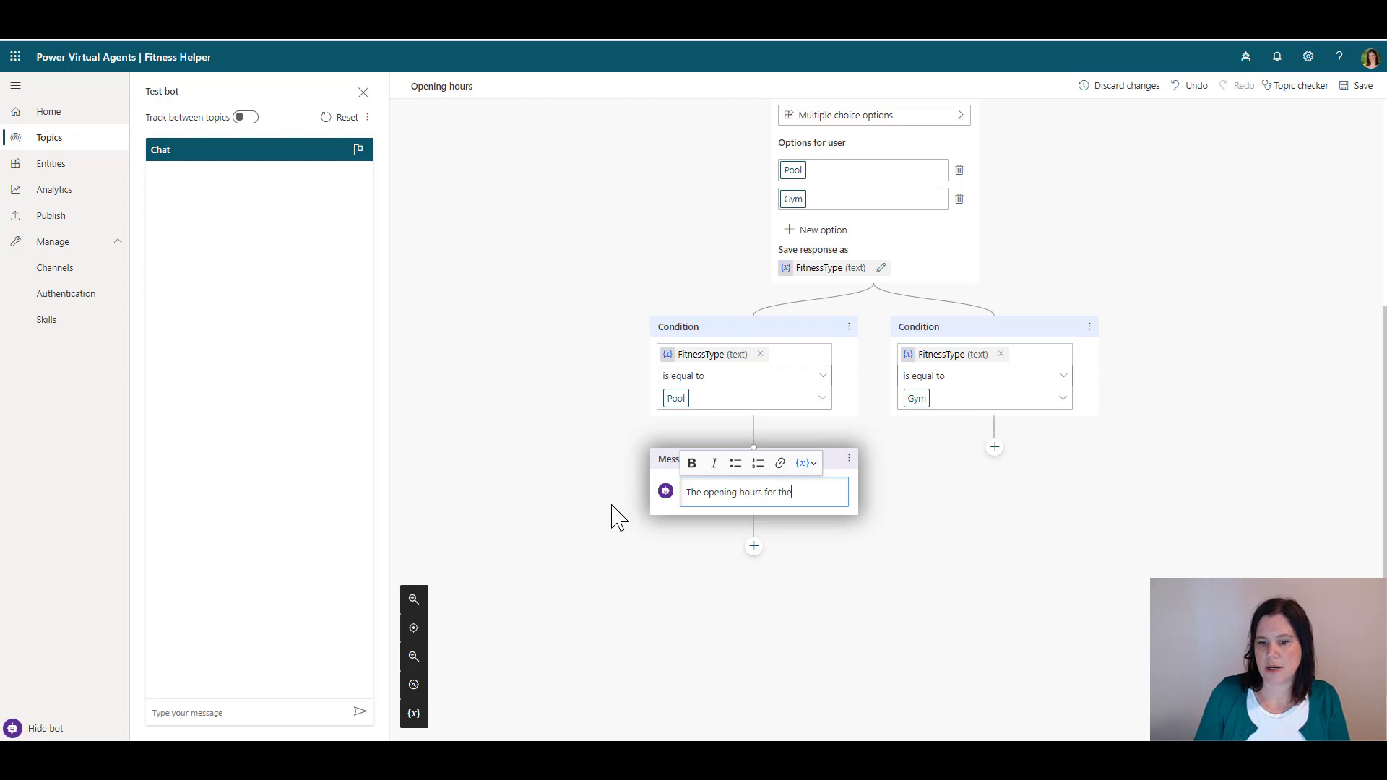
left_click(815, 466)
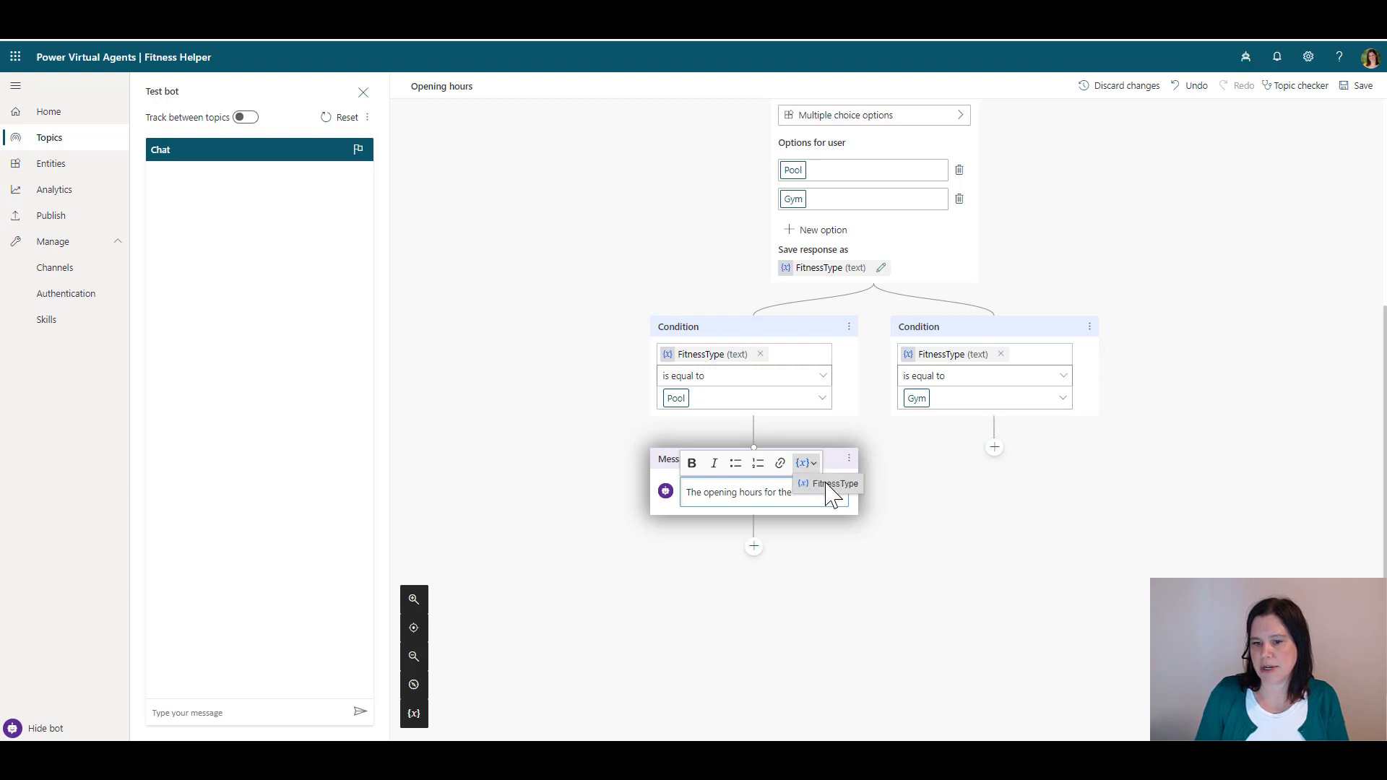
left_click(830, 483)
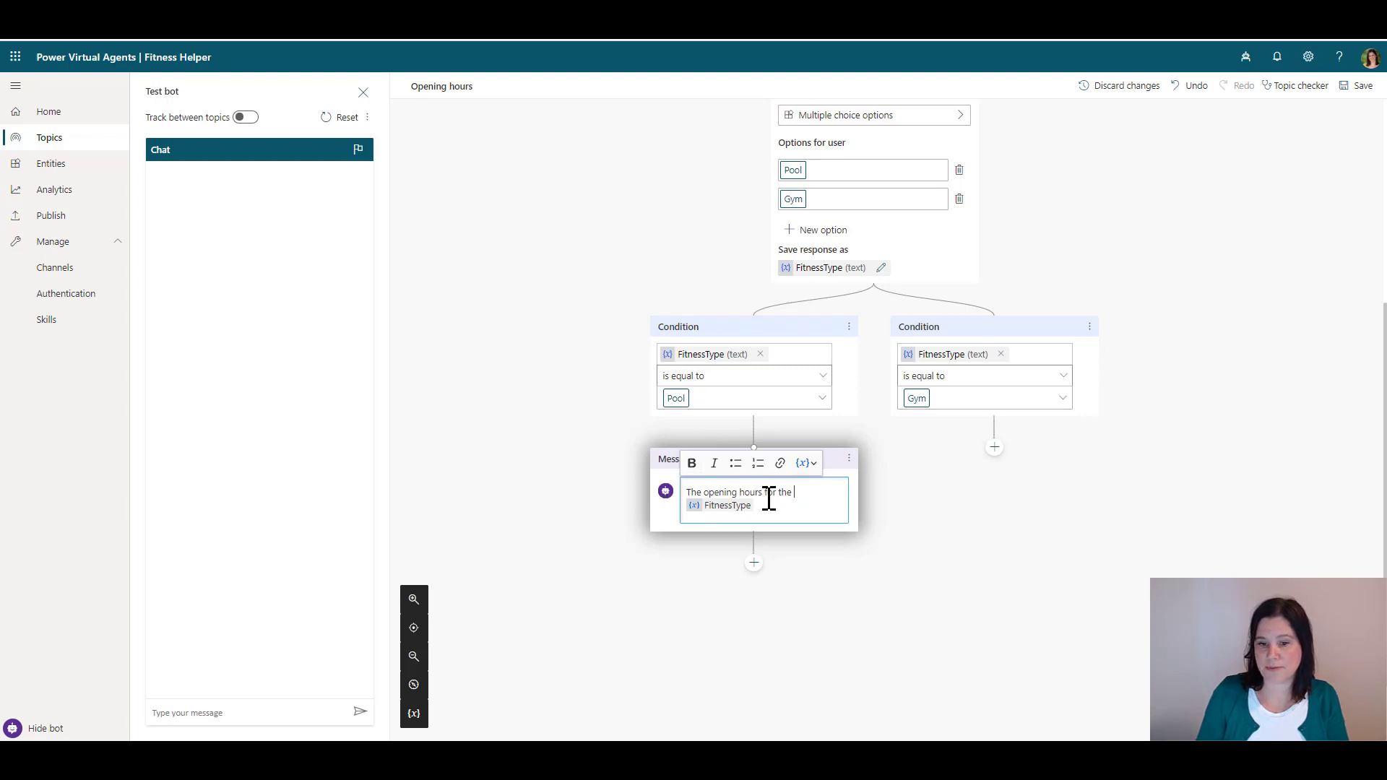
type("are:")
key("Return")
key("Return")
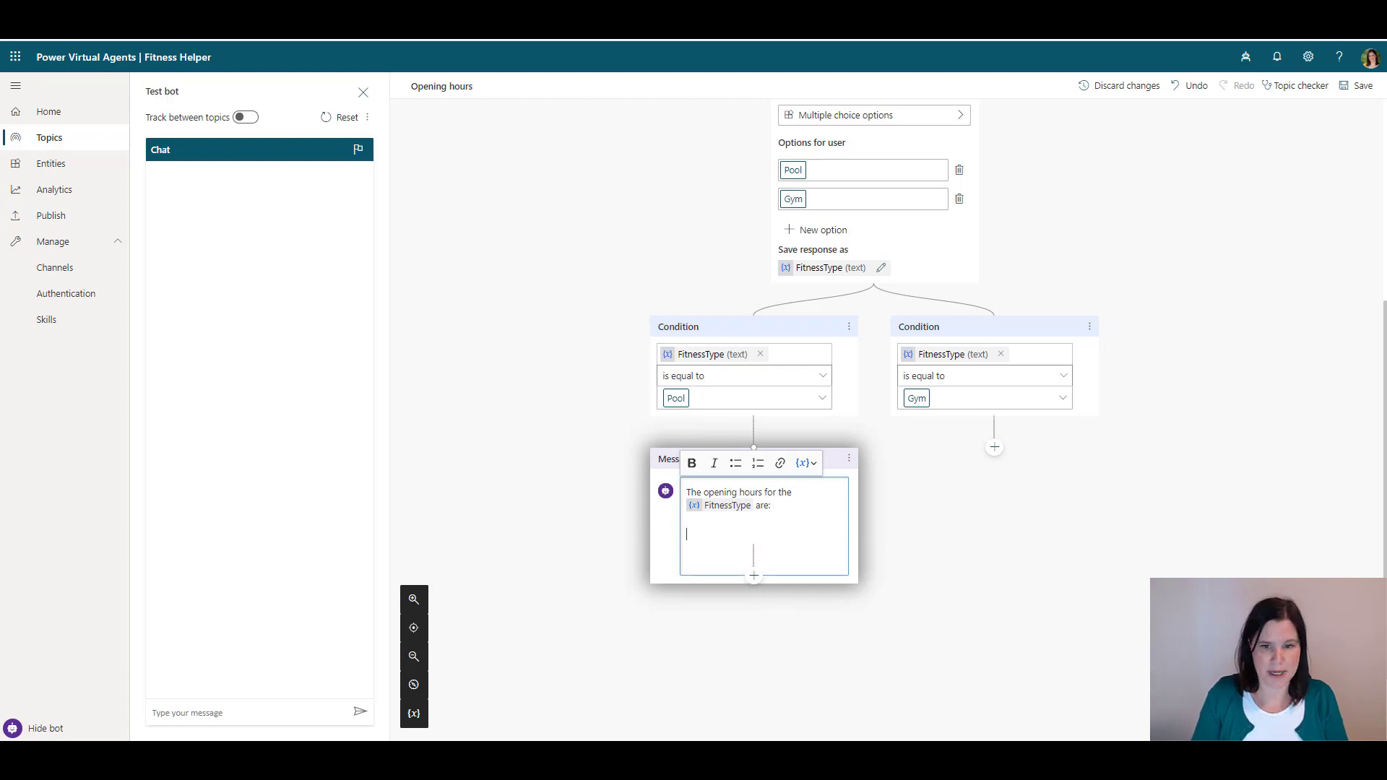
Paste the hours into the Pool message: weekdays 6am–8pm, Saturday 8am–6pm, Sunday 10am–6pm
key("Escape")
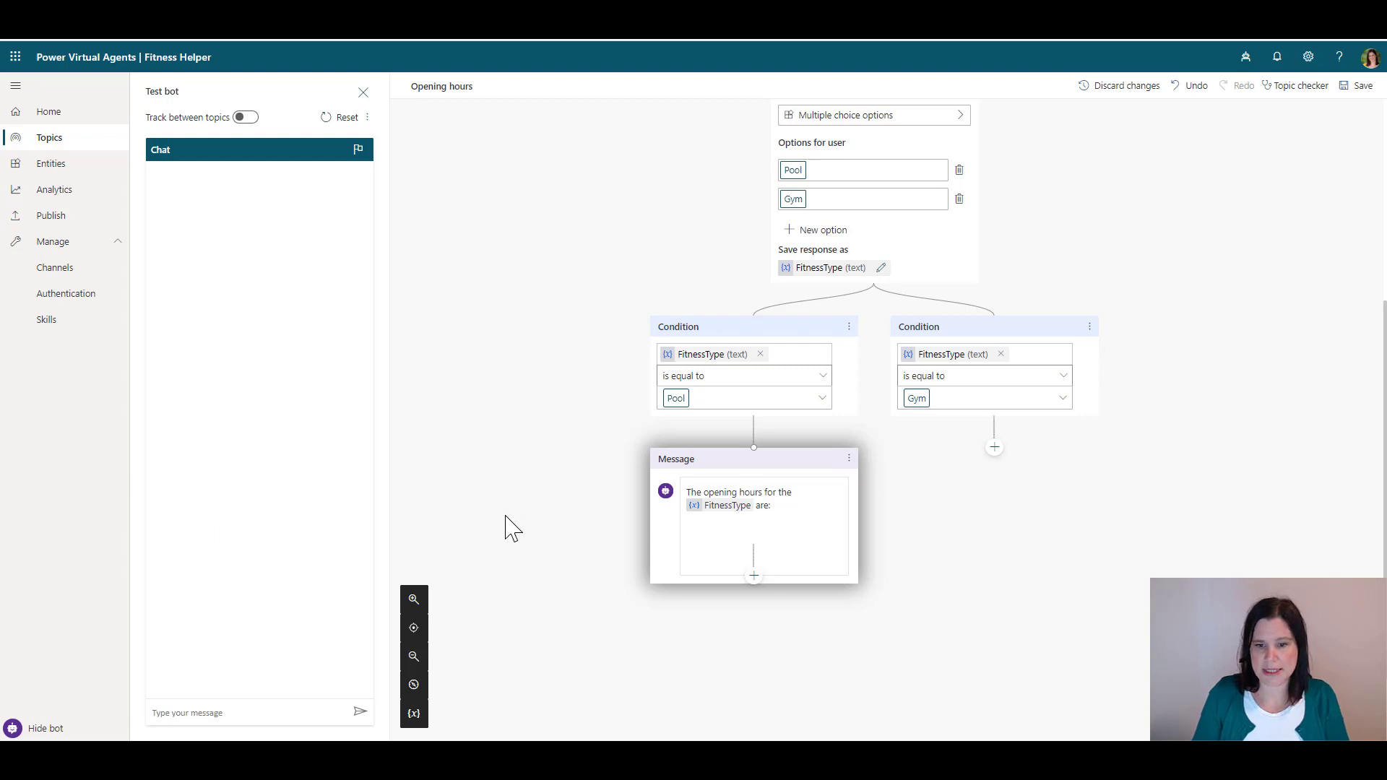
left_click(700, 530)
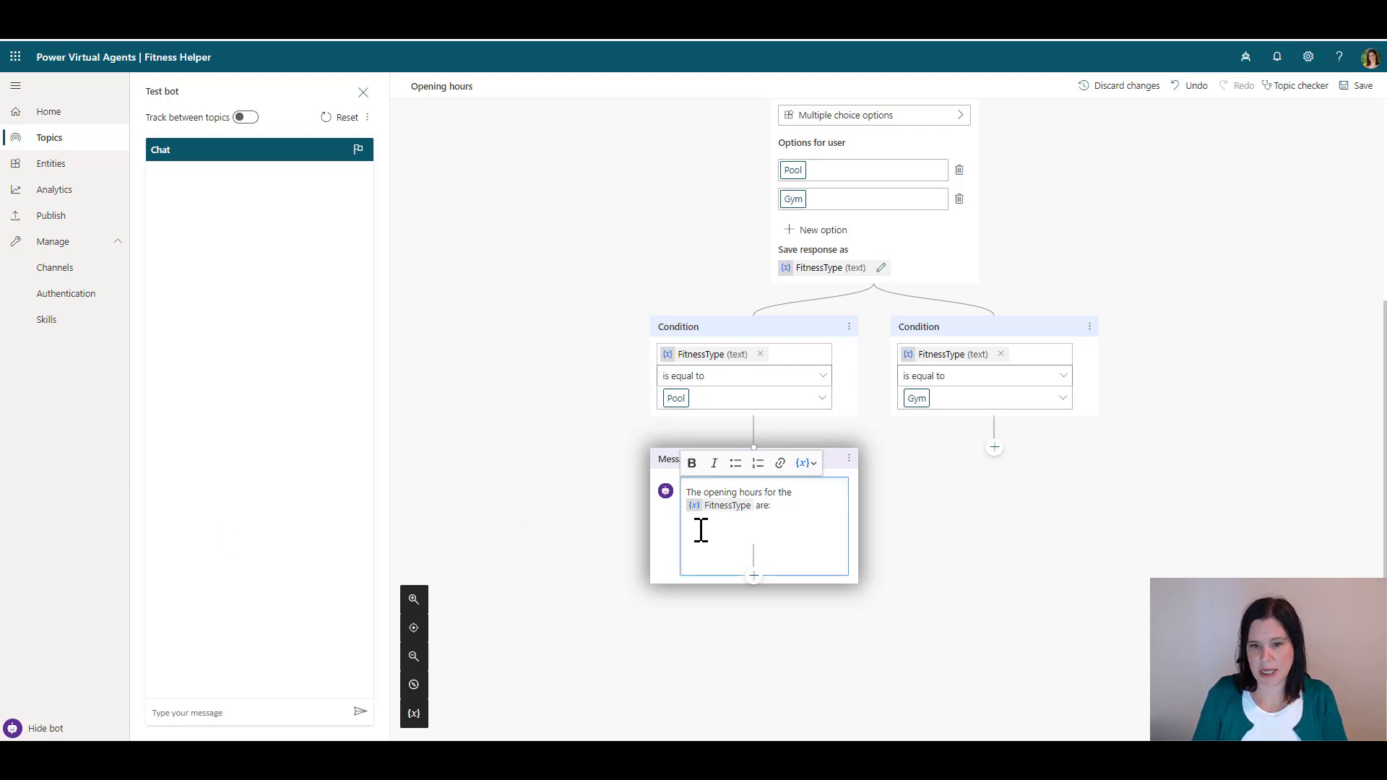
type("Monday to Friday: 6am to 8pm Saturday: 8am to 6pm Sunday: 10am to 6pm")
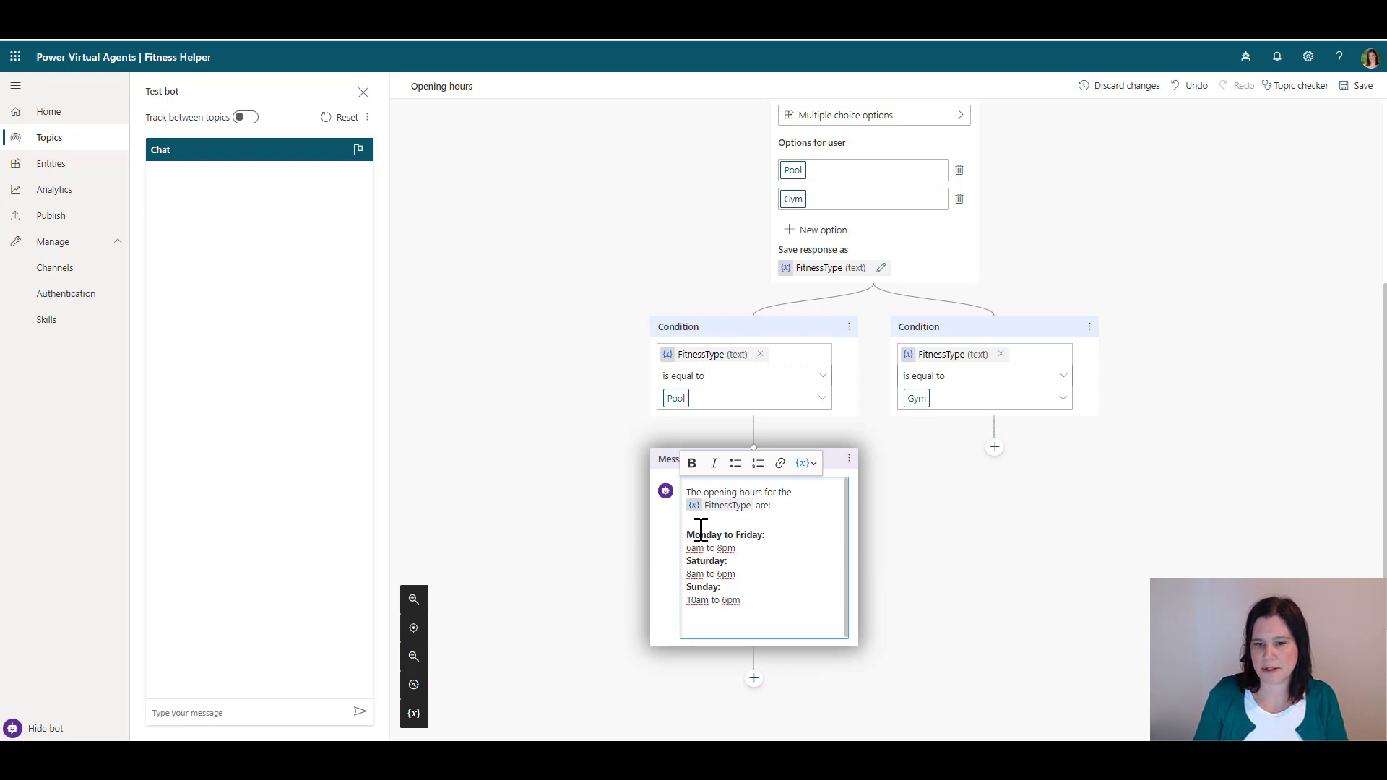
left_click(993, 448)
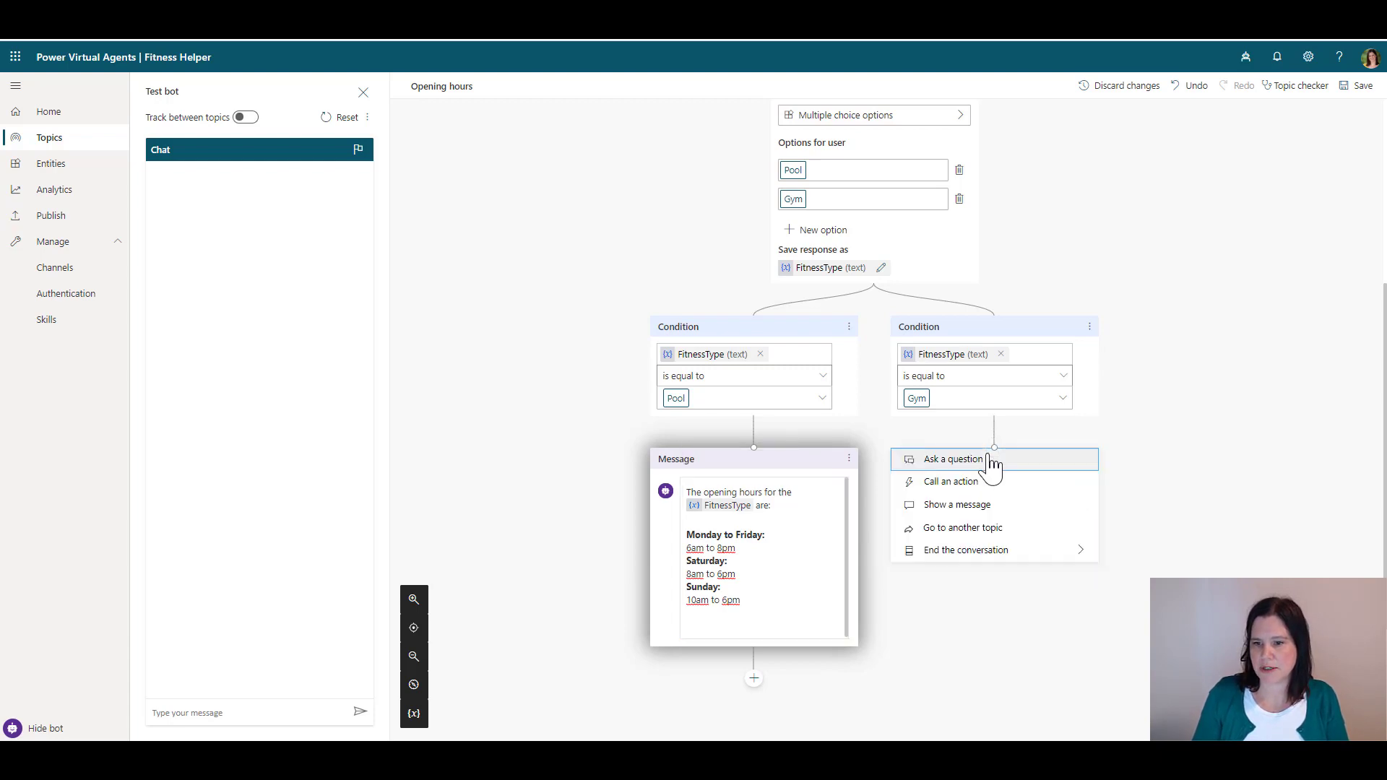
Add a Gym message with FitnessType and hours (weekdays 6am–9pm, weekends 8am/10am–6pm), then save
left_click(956, 505)
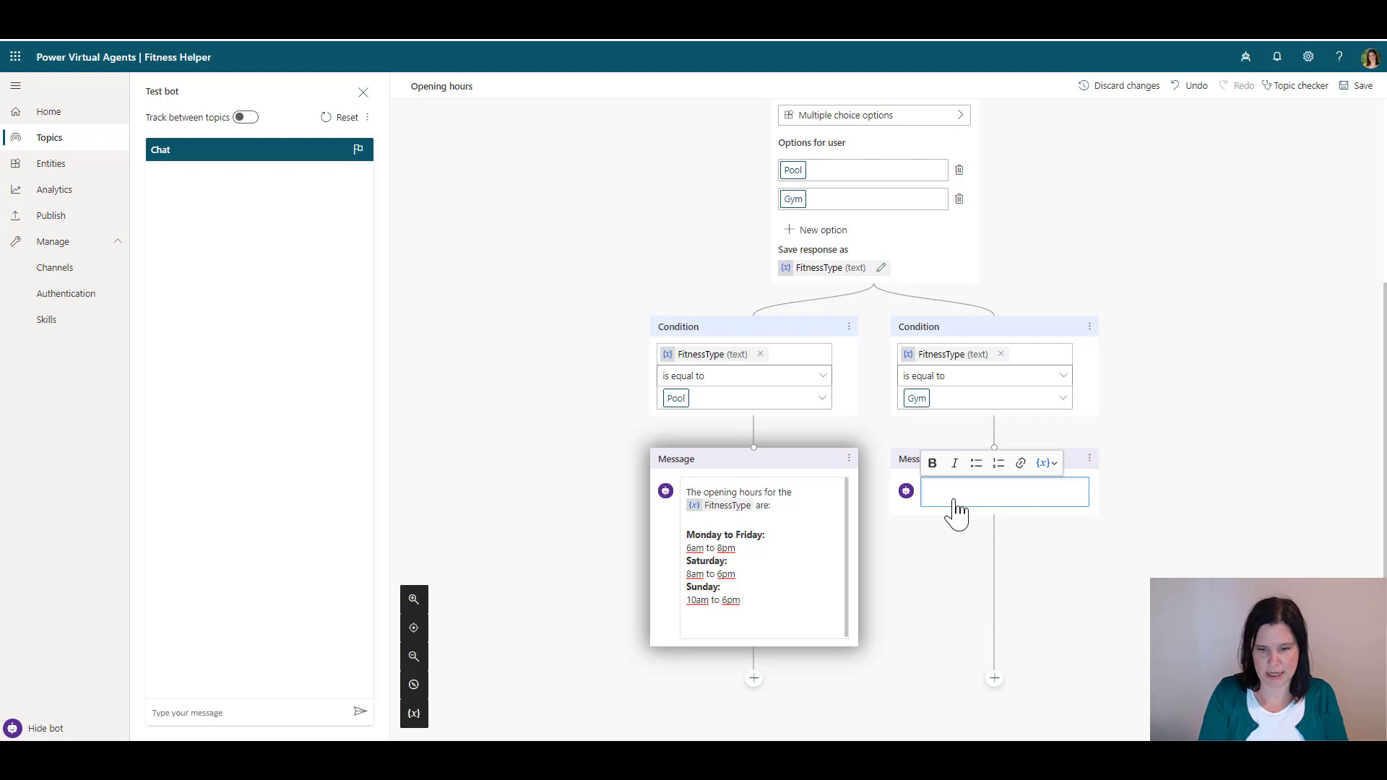
type("The opening hours for th")
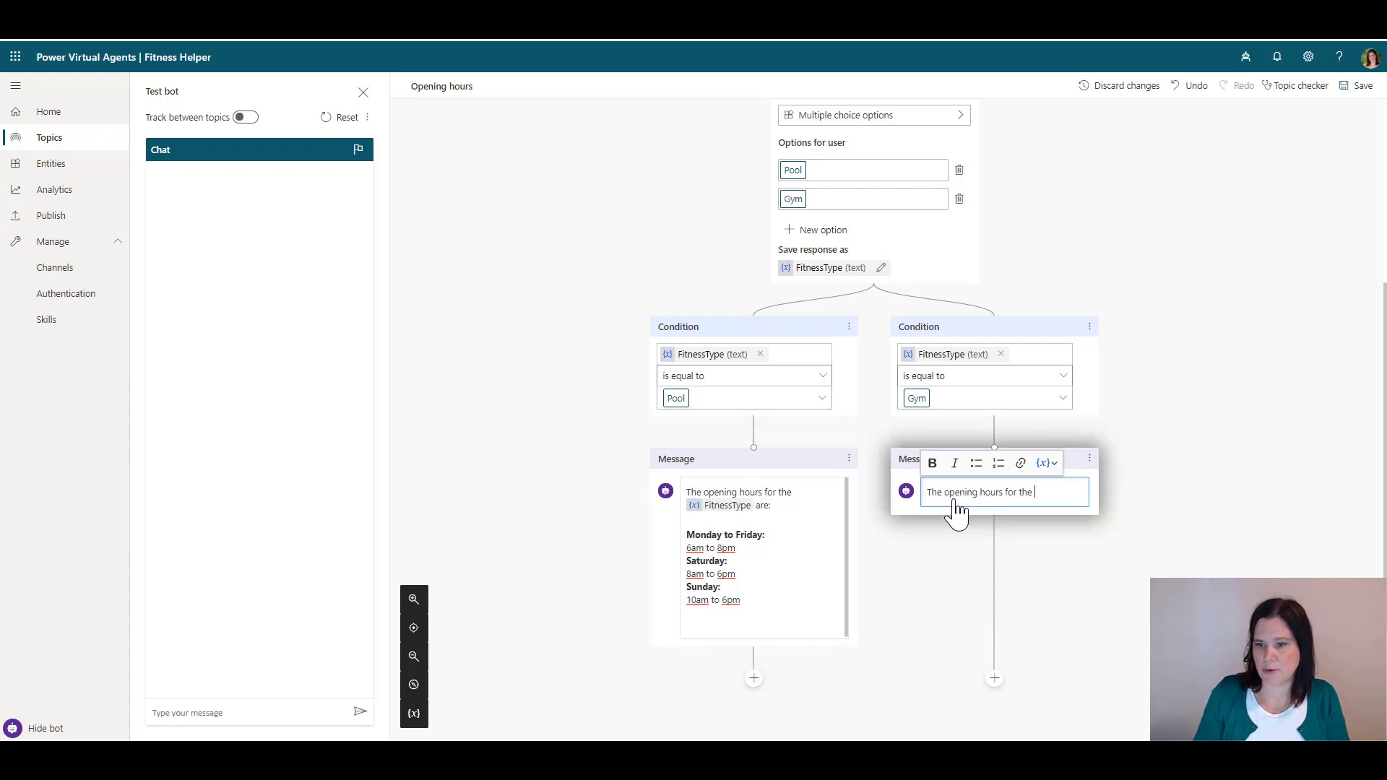
type("e")
left_click(1045, 463)
left_click(1057, 488)
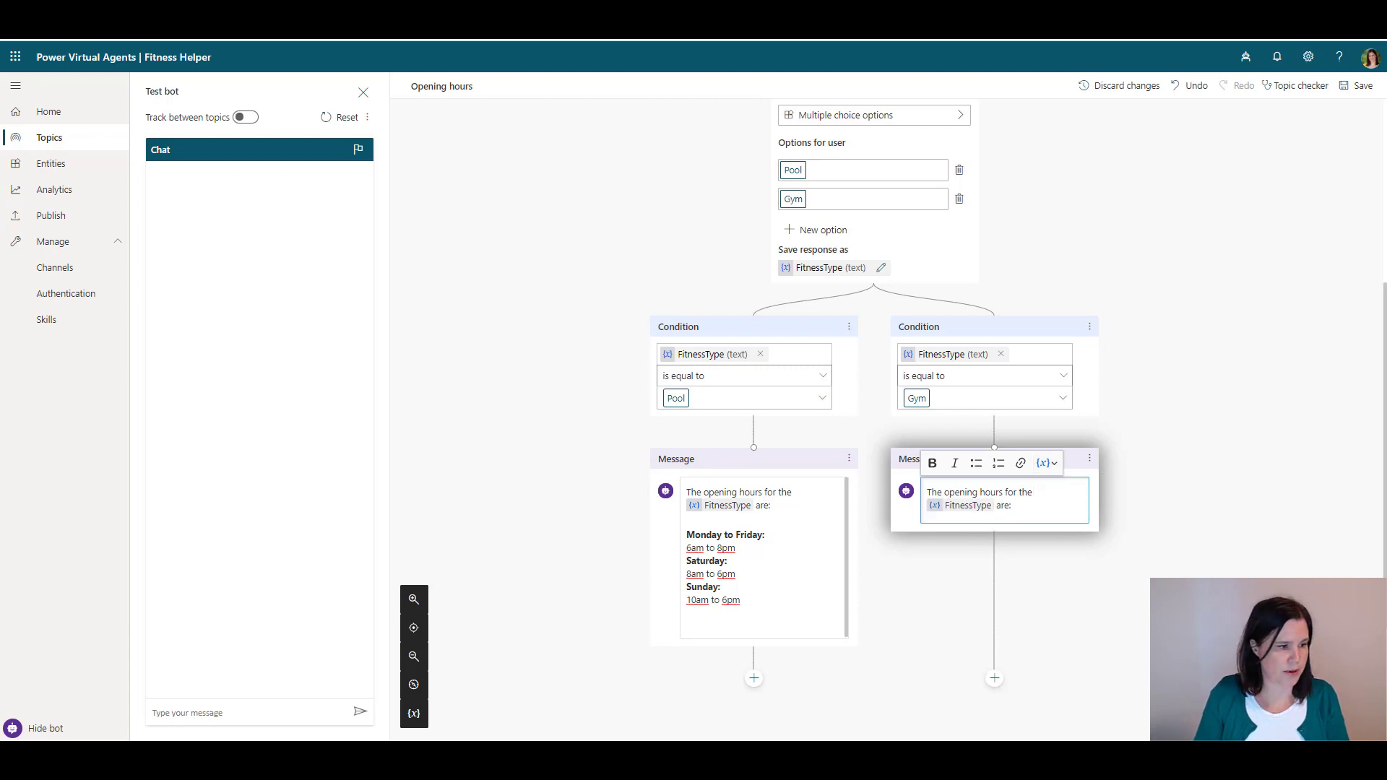
key("Escape")
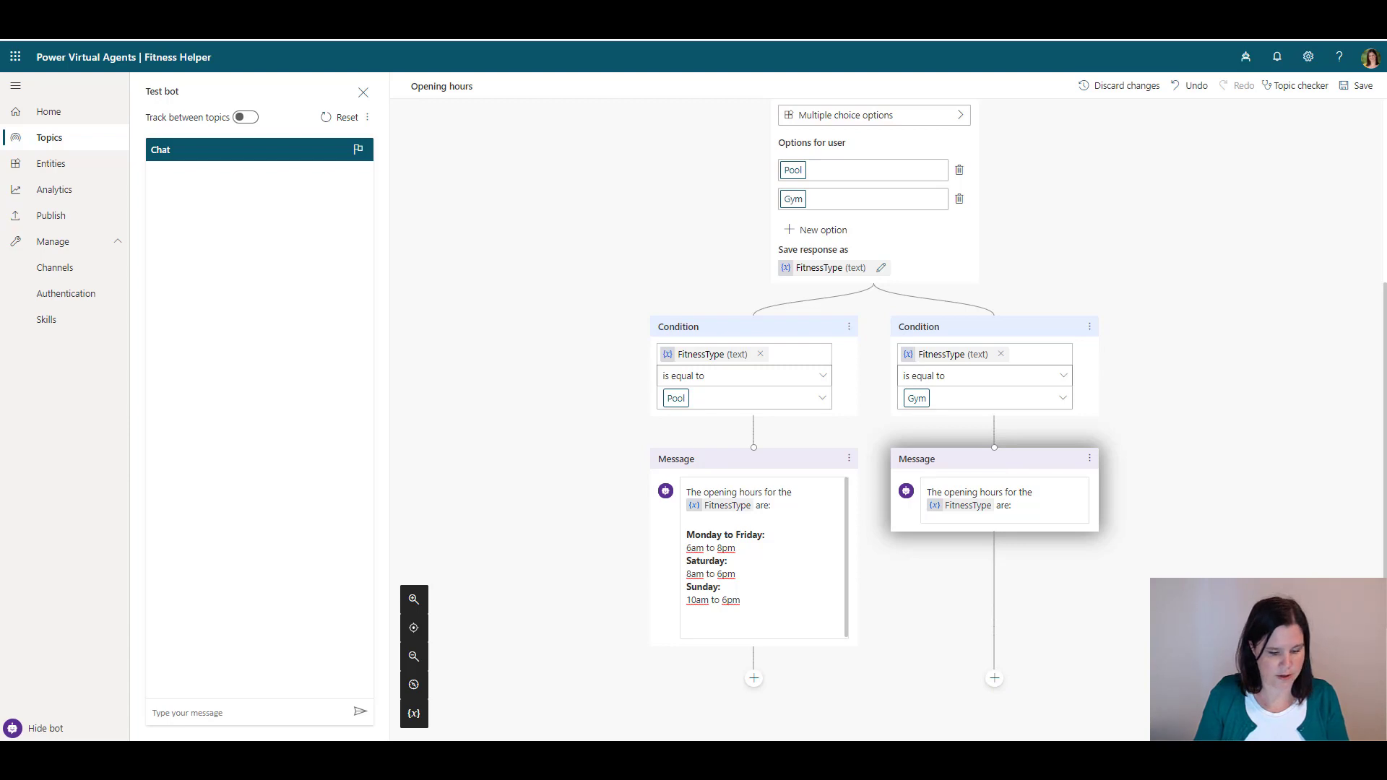
left_click(1034, 505)
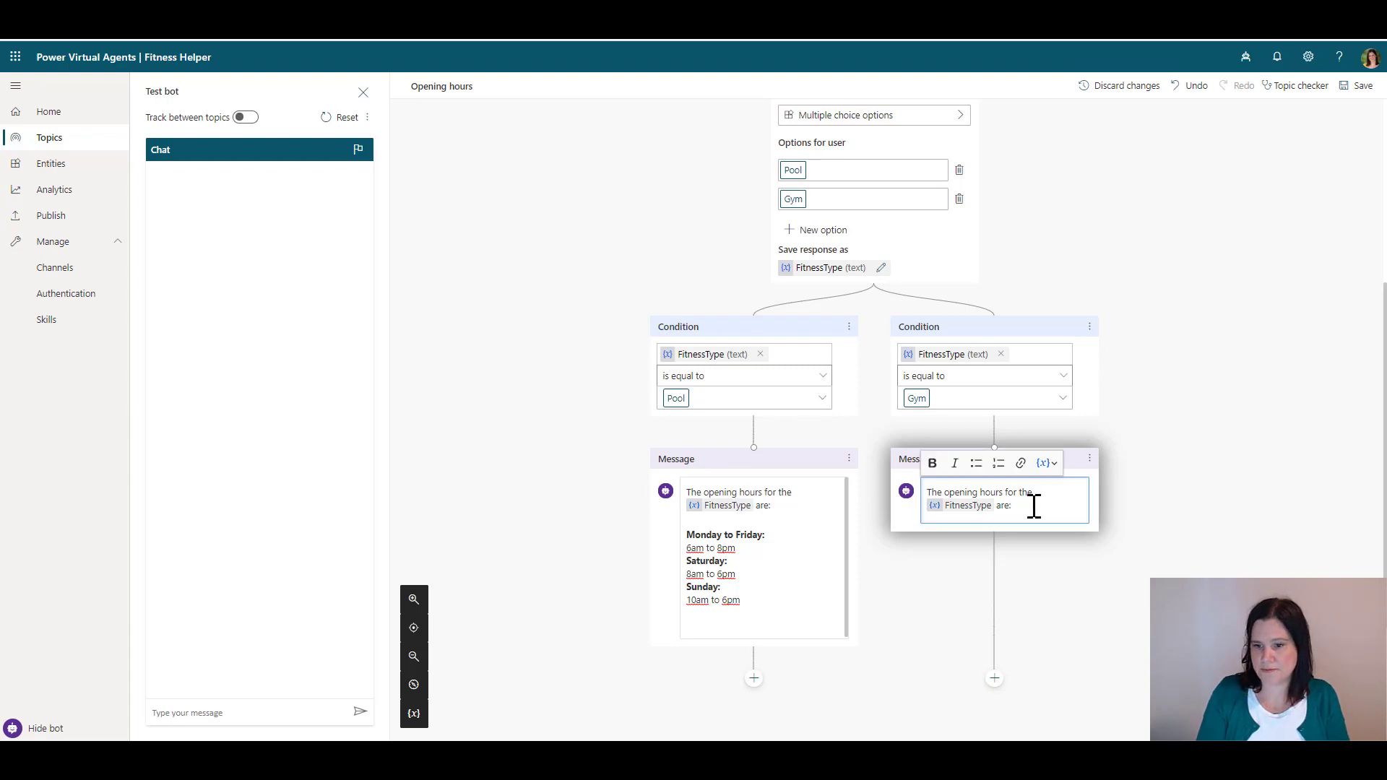
type("Monday to Friday: 6am to 9pm Saturday: 8am to 6pm Sunday: 10am to 6pm")
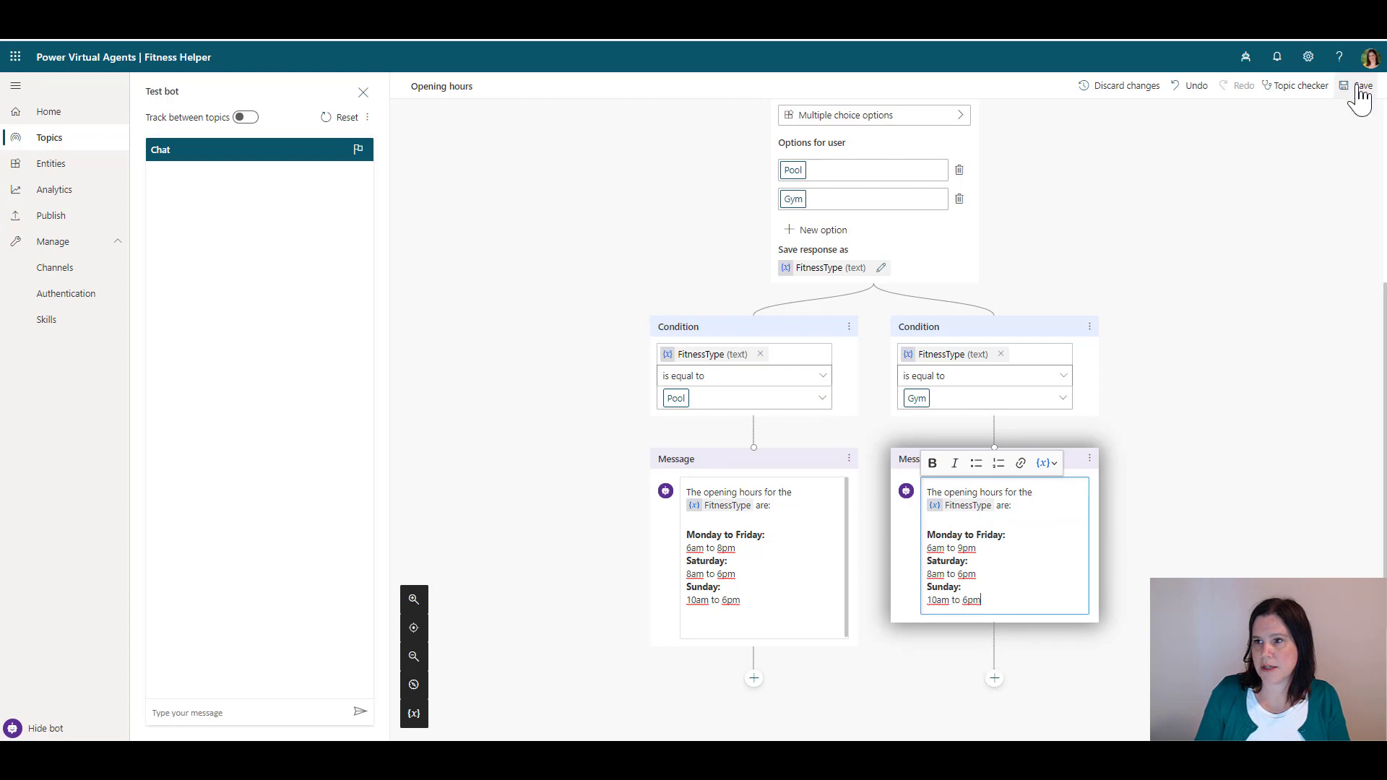
left_click(1358, 86)
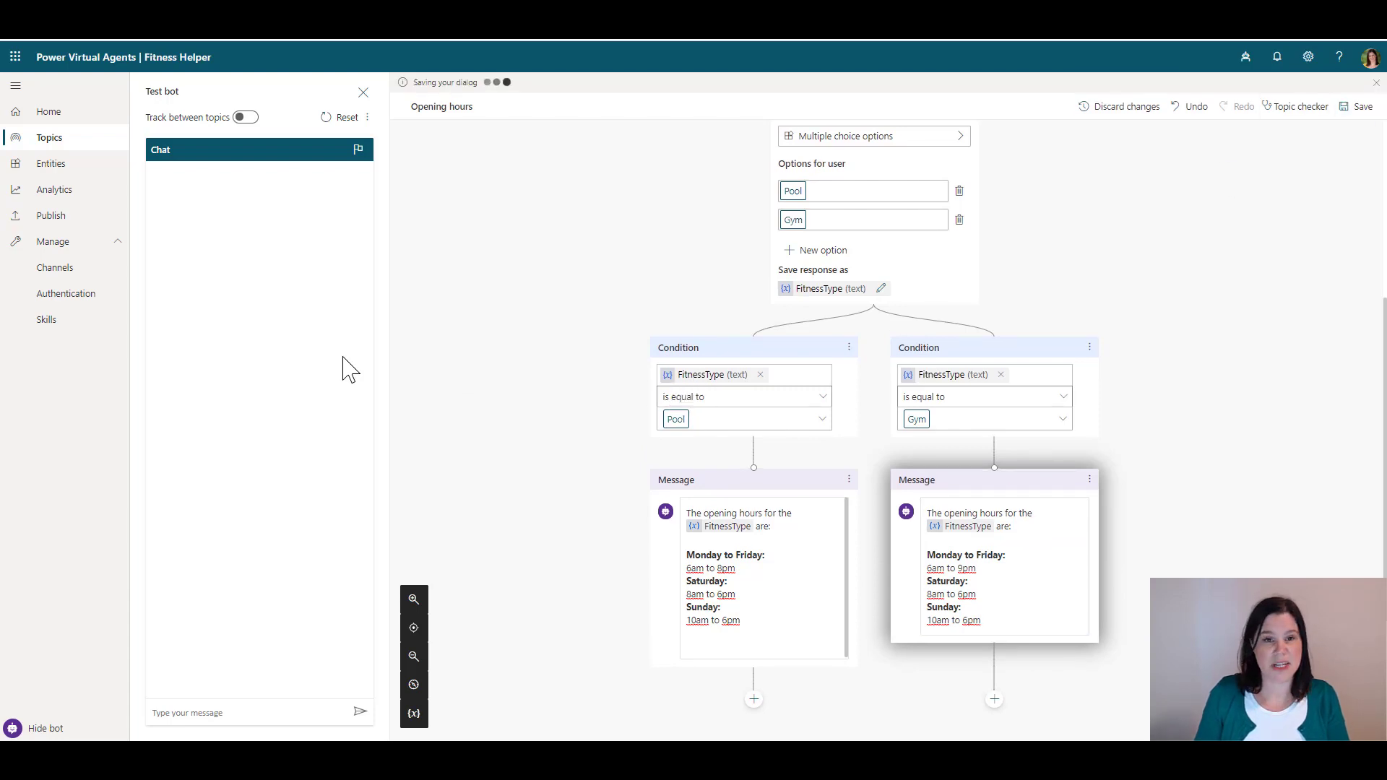
scroll(517, 349, "down", 3)
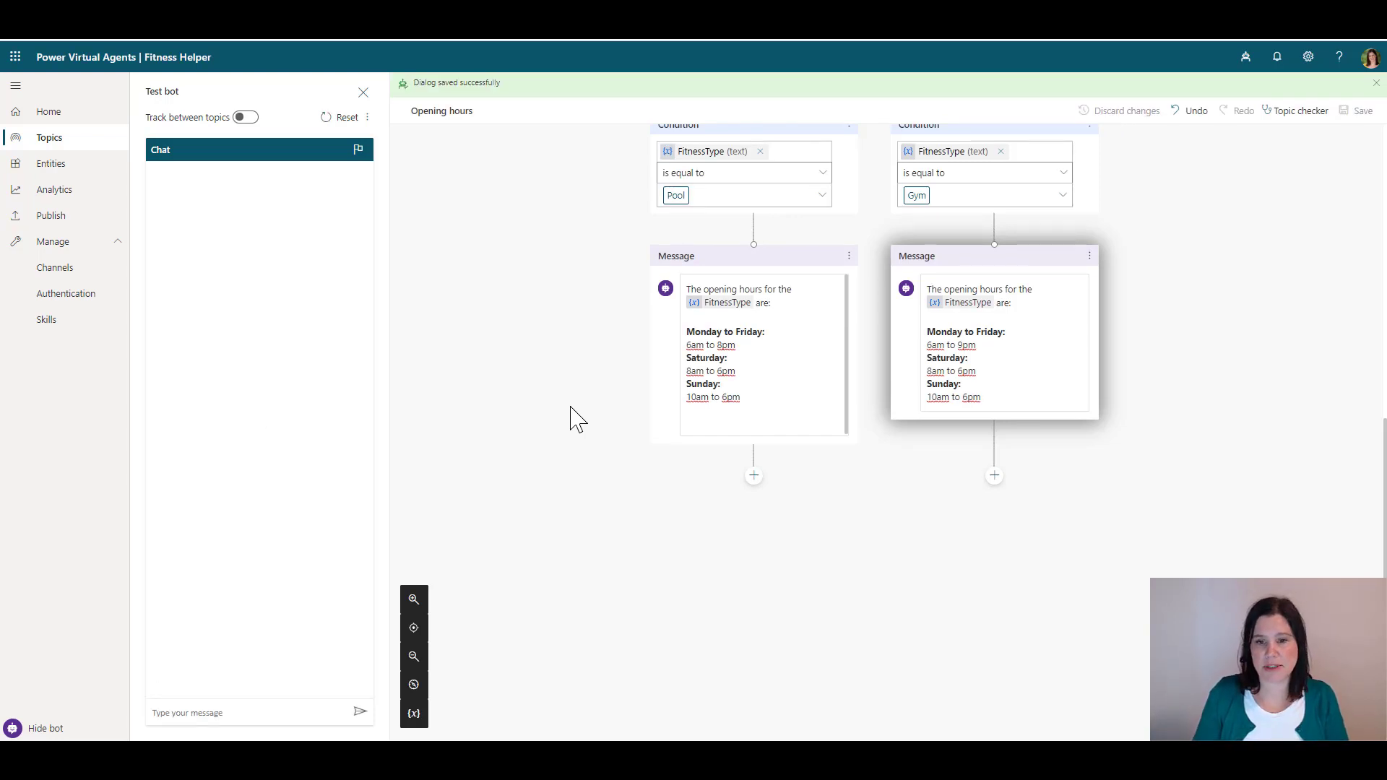
End the conversation after the Pool message, replacing a mistakenly added transfer-to-agent step
left_click(754, 476)
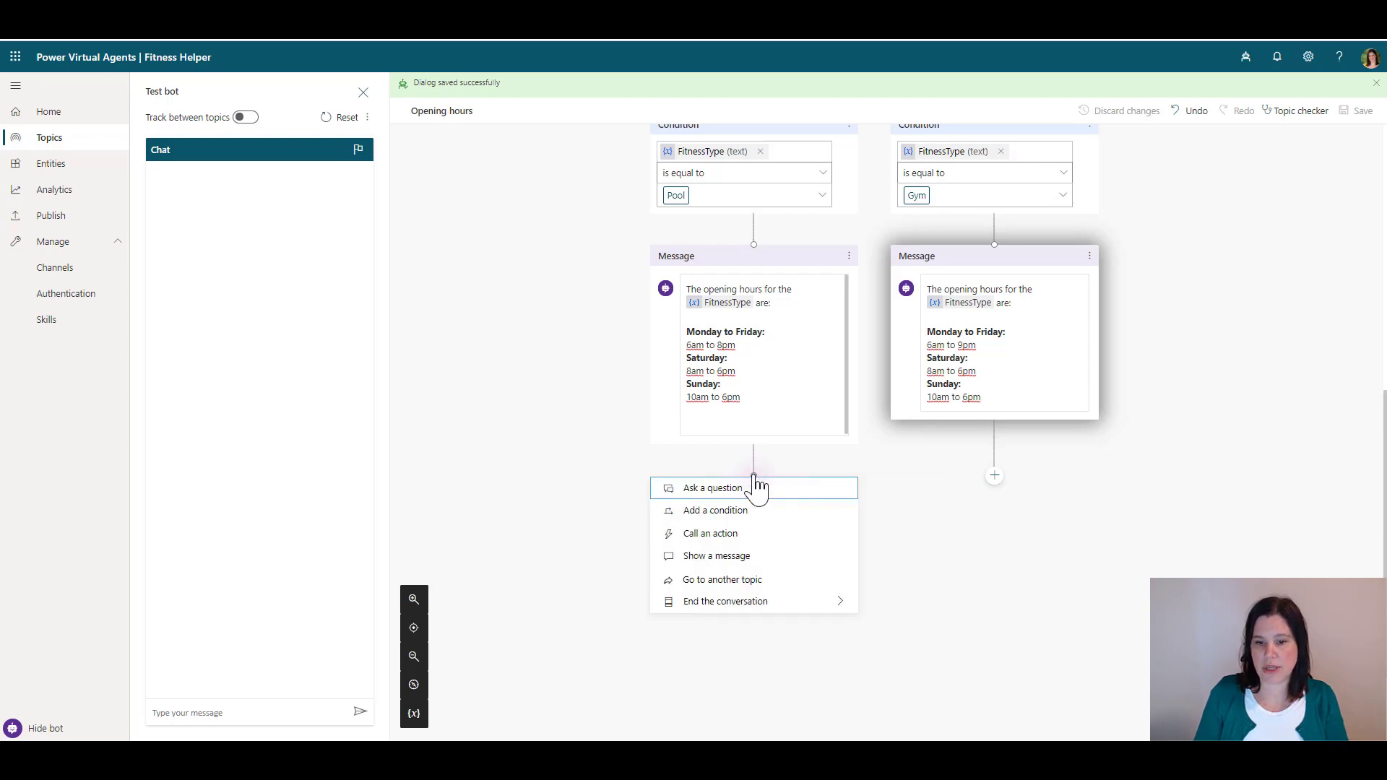
mouse_move(720, 611)
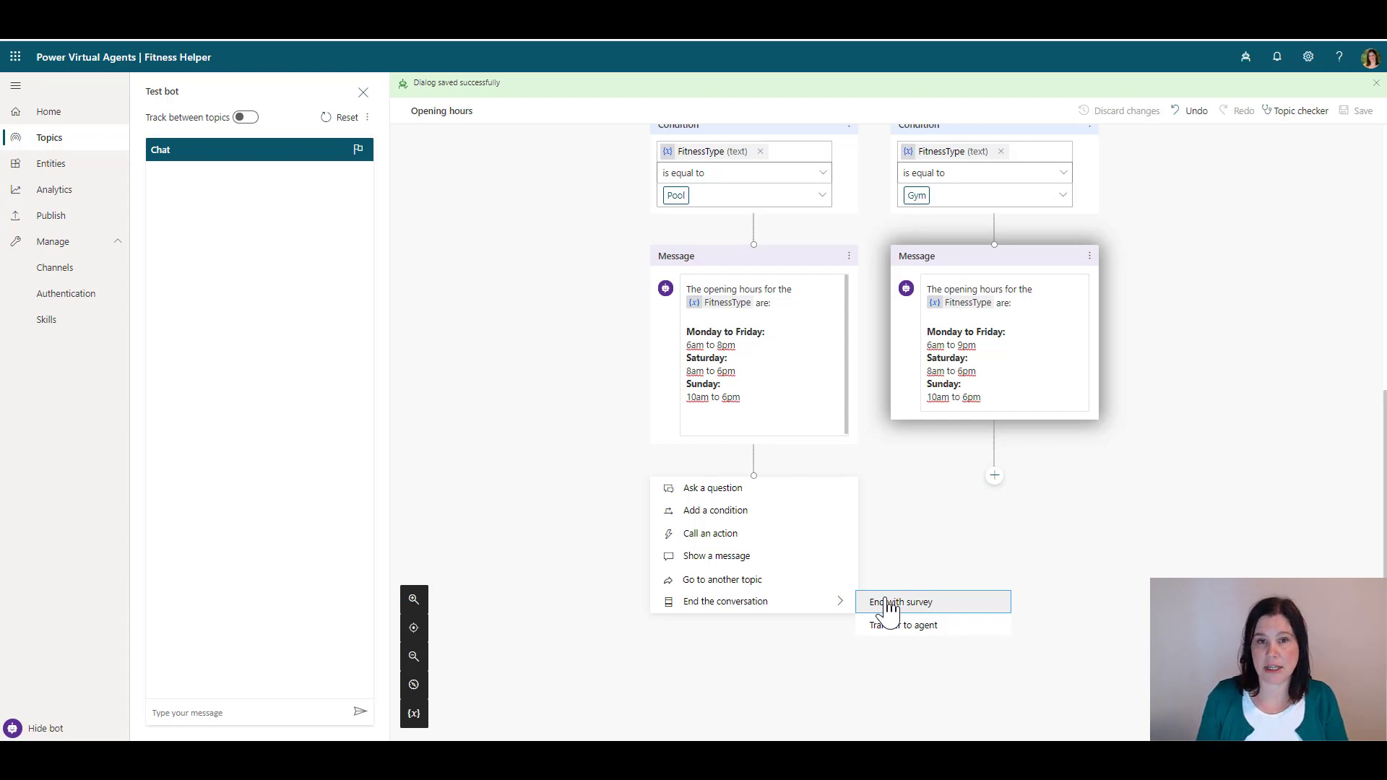
left_click(900, 625)
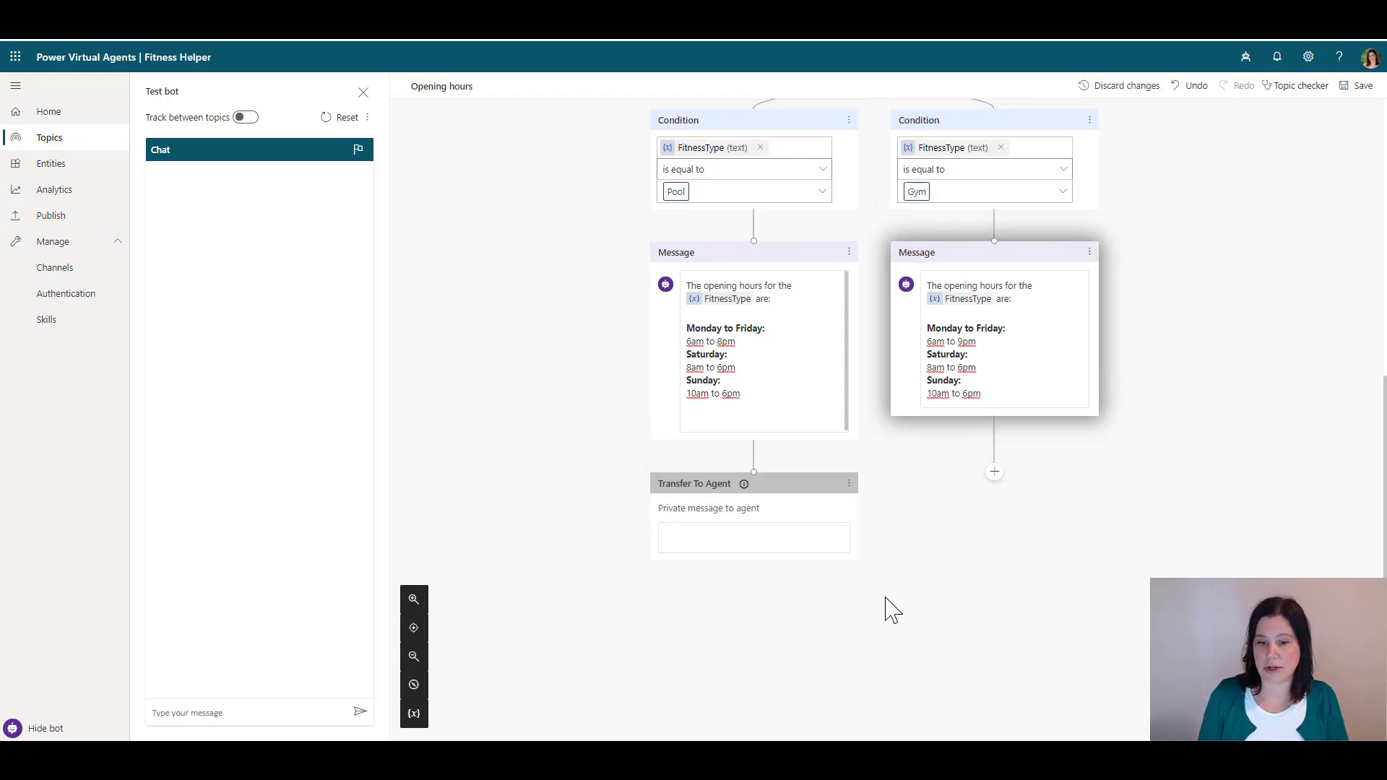
left_click(849, 483)
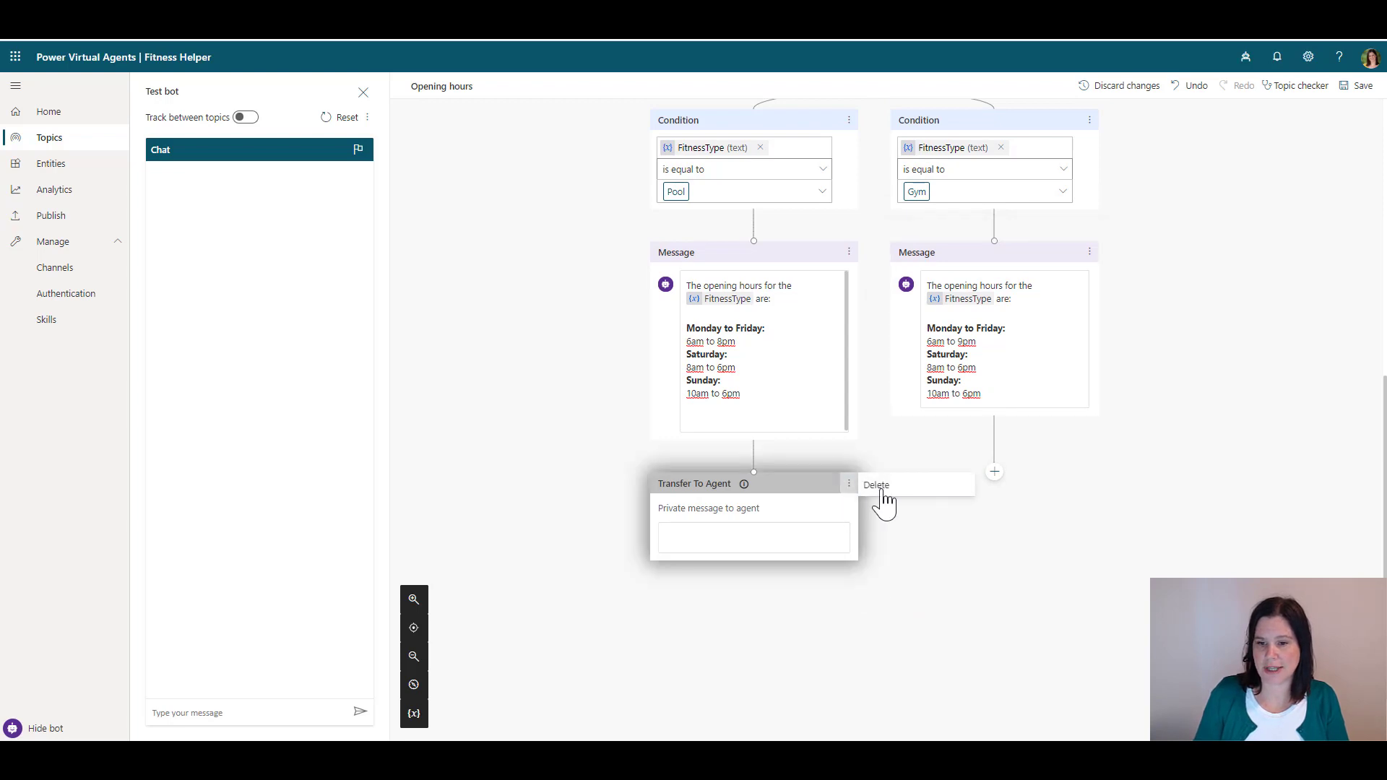
left_click(885, 488)
left_click(753, 474)
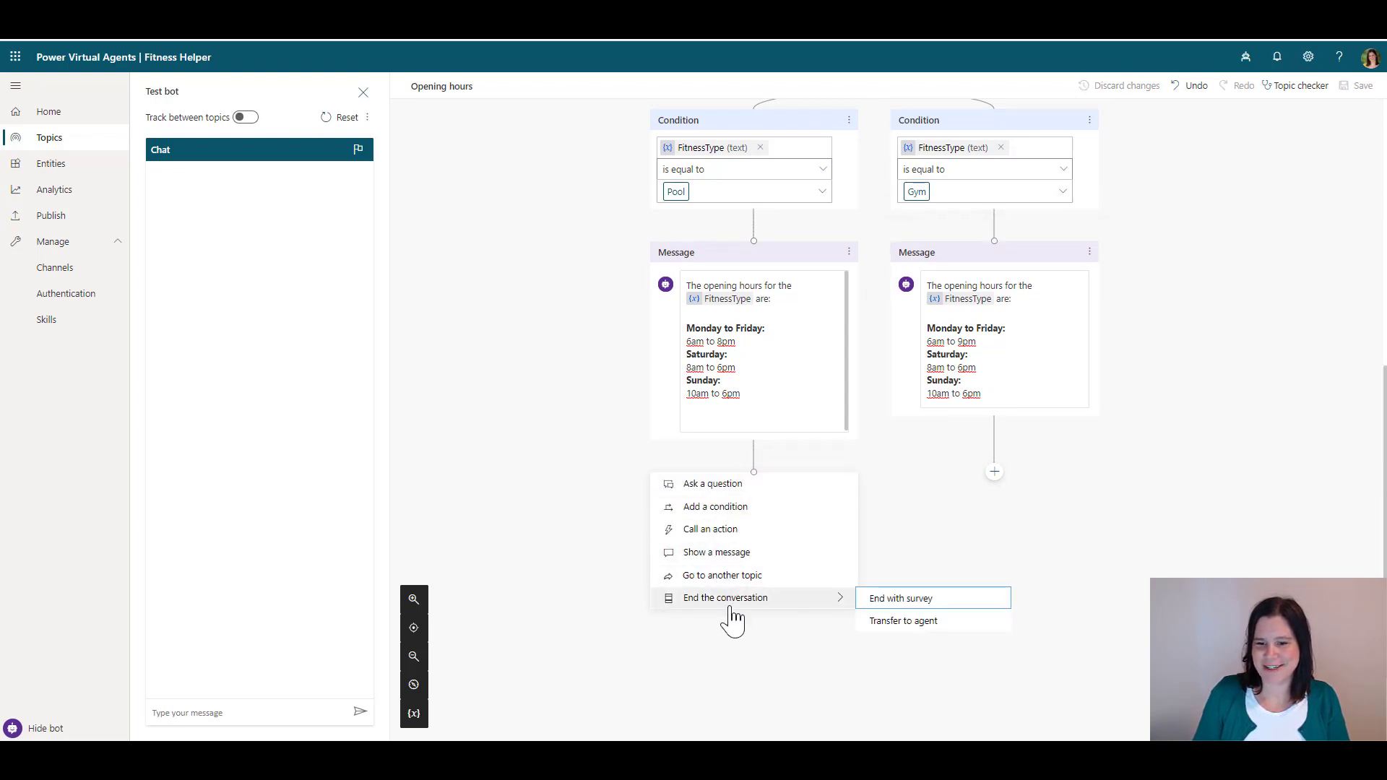
left_click(912, 602)
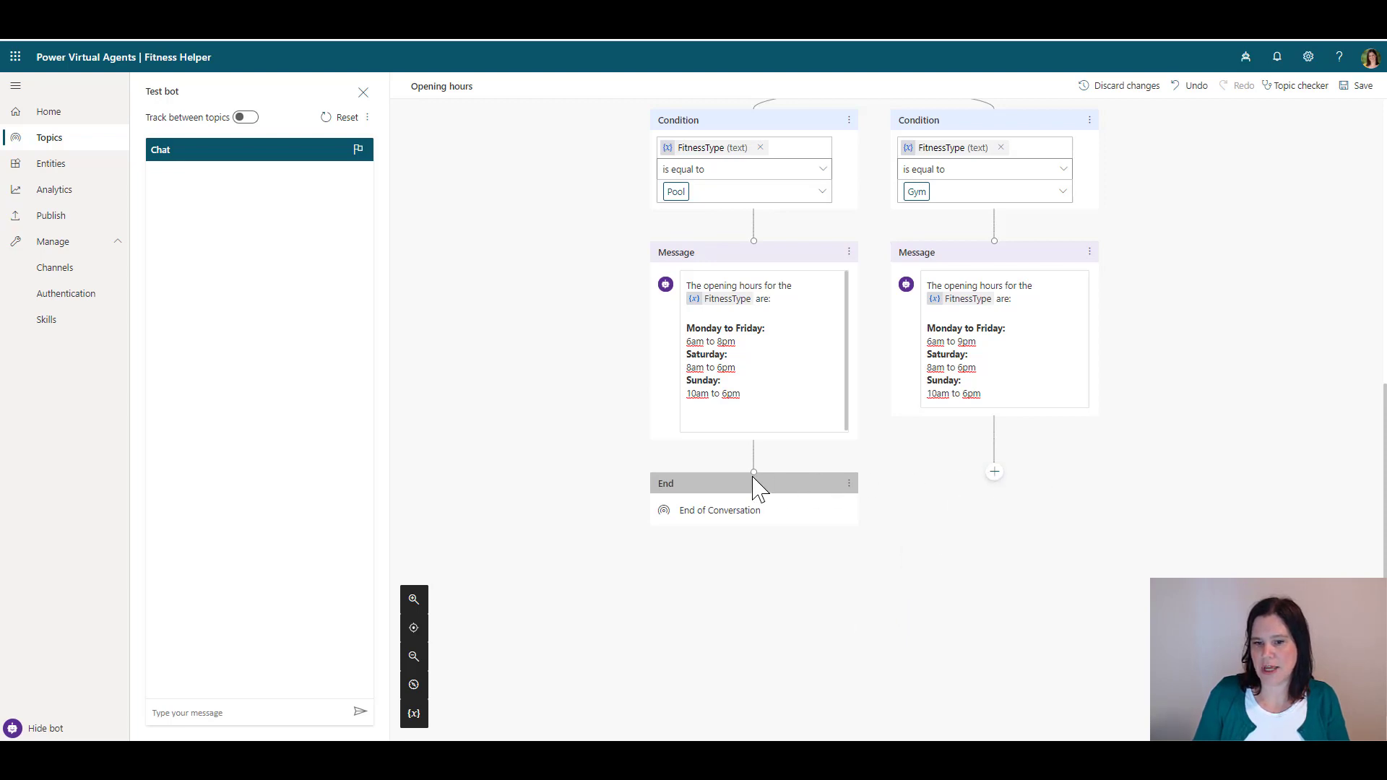
Connect the Gym message to the same End node and save the topic
left_click(994, 473)
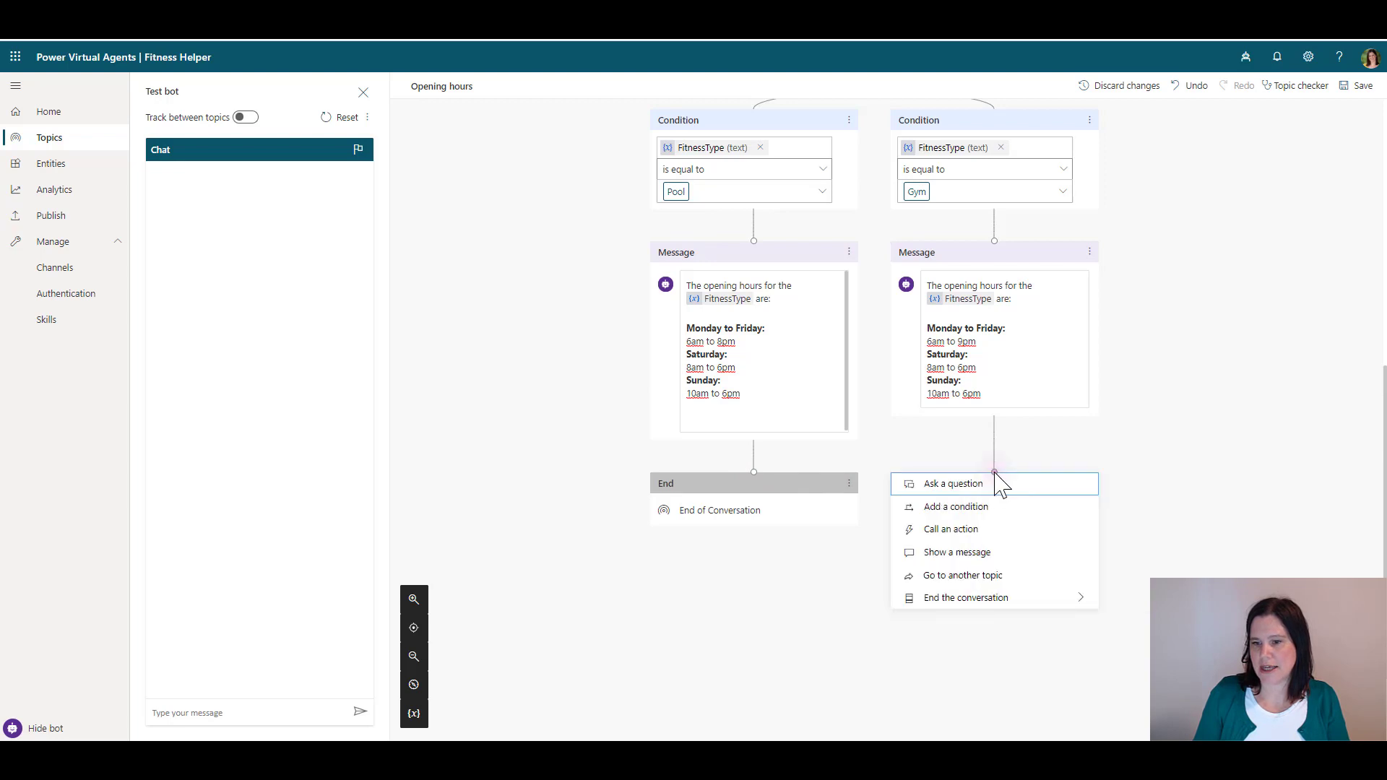
left_click_drag(995, 474, 755, 478)
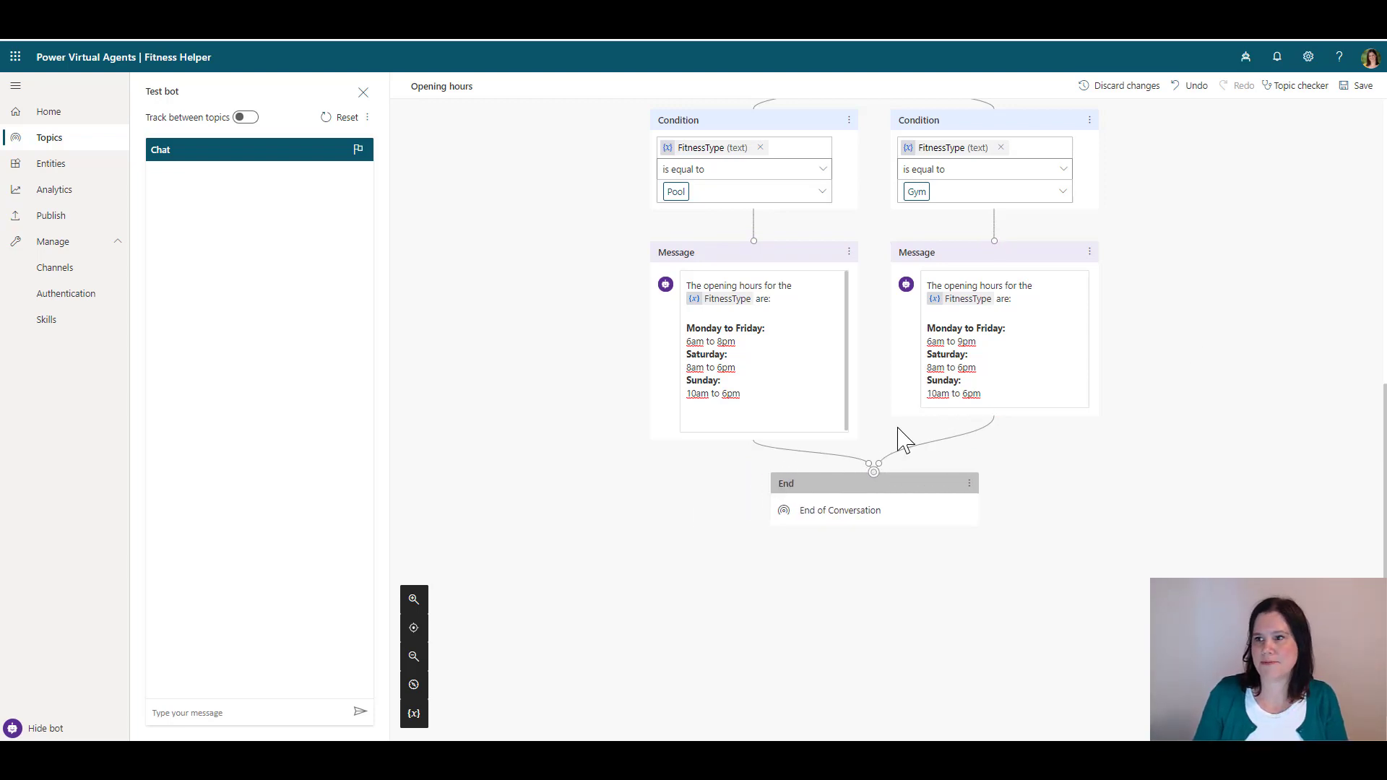
left_click(1356, 86)
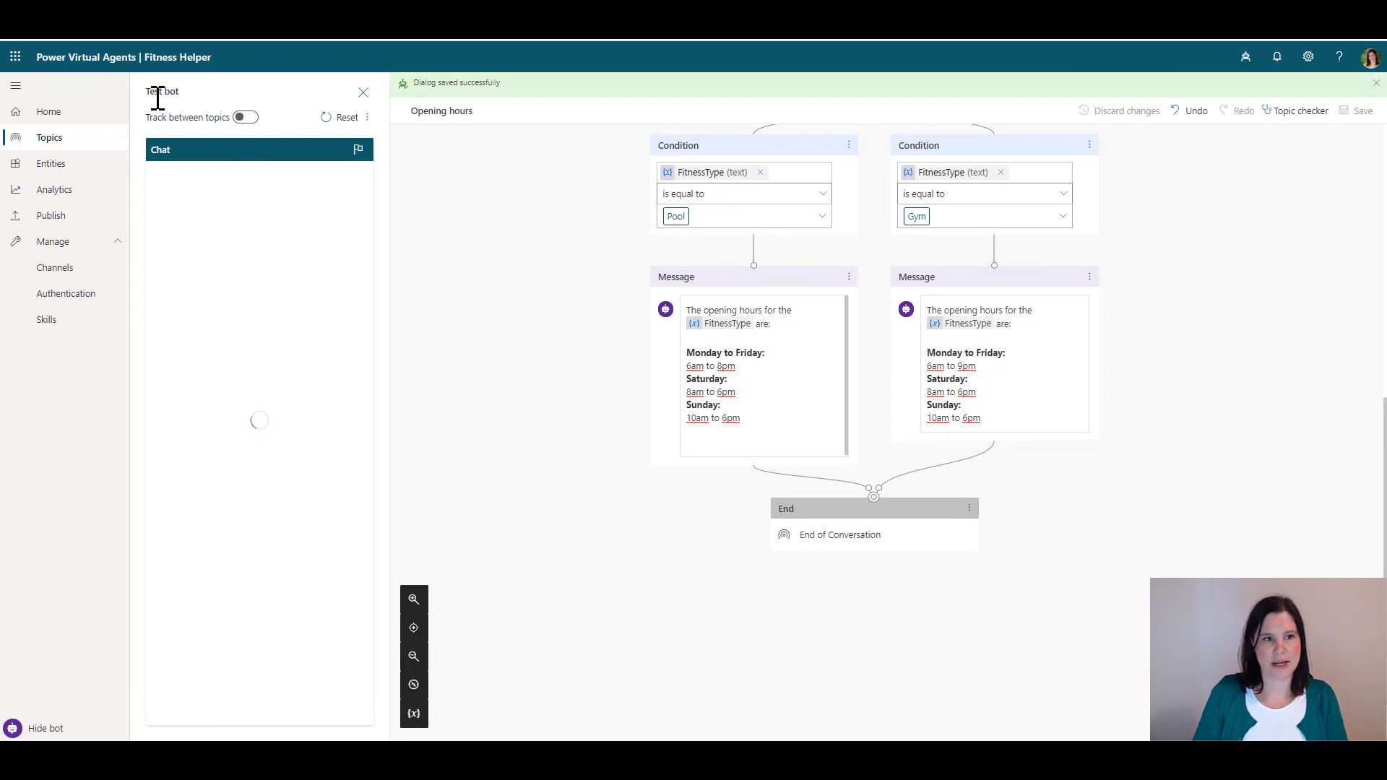
Enable Track between topics and send 'hello' to the test bot, triggering the Greeting topic
left_click(247, 118)
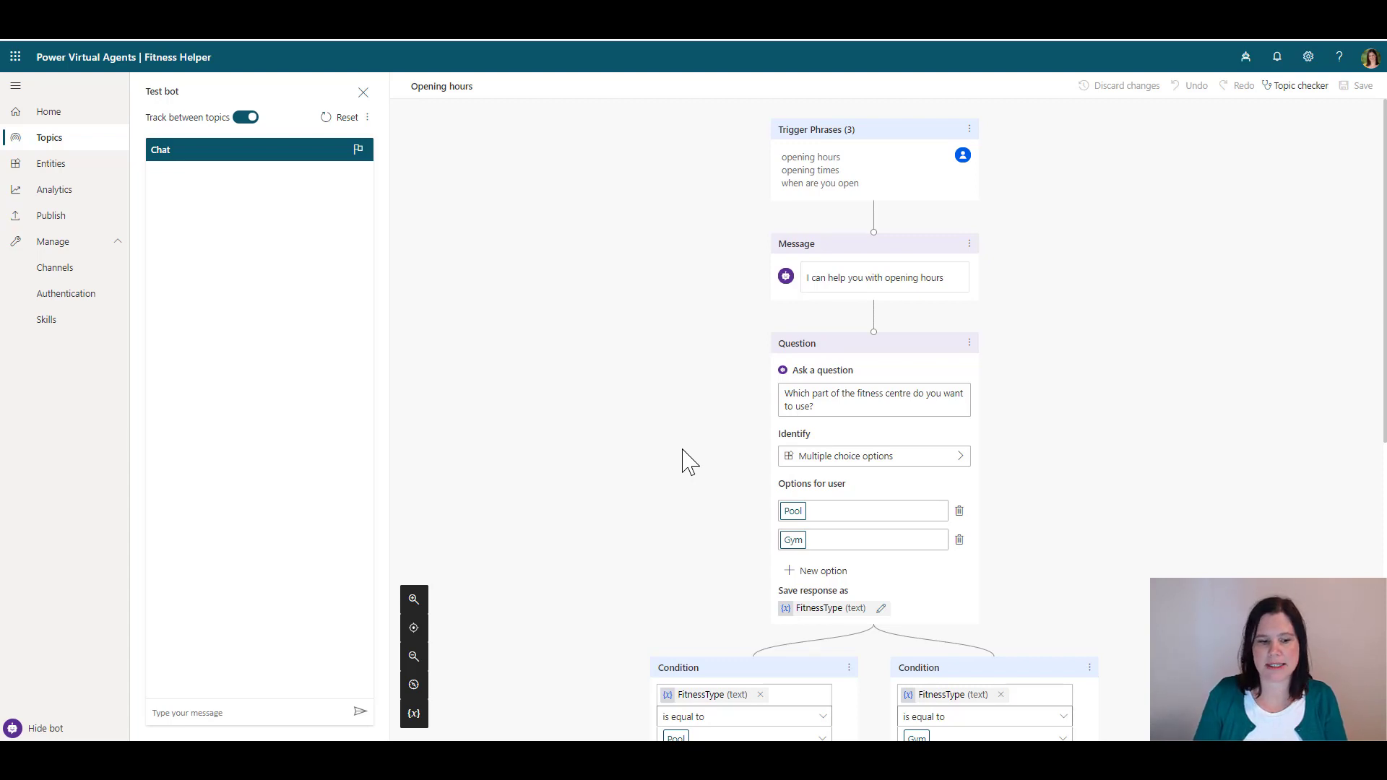
left_click(186, 715)
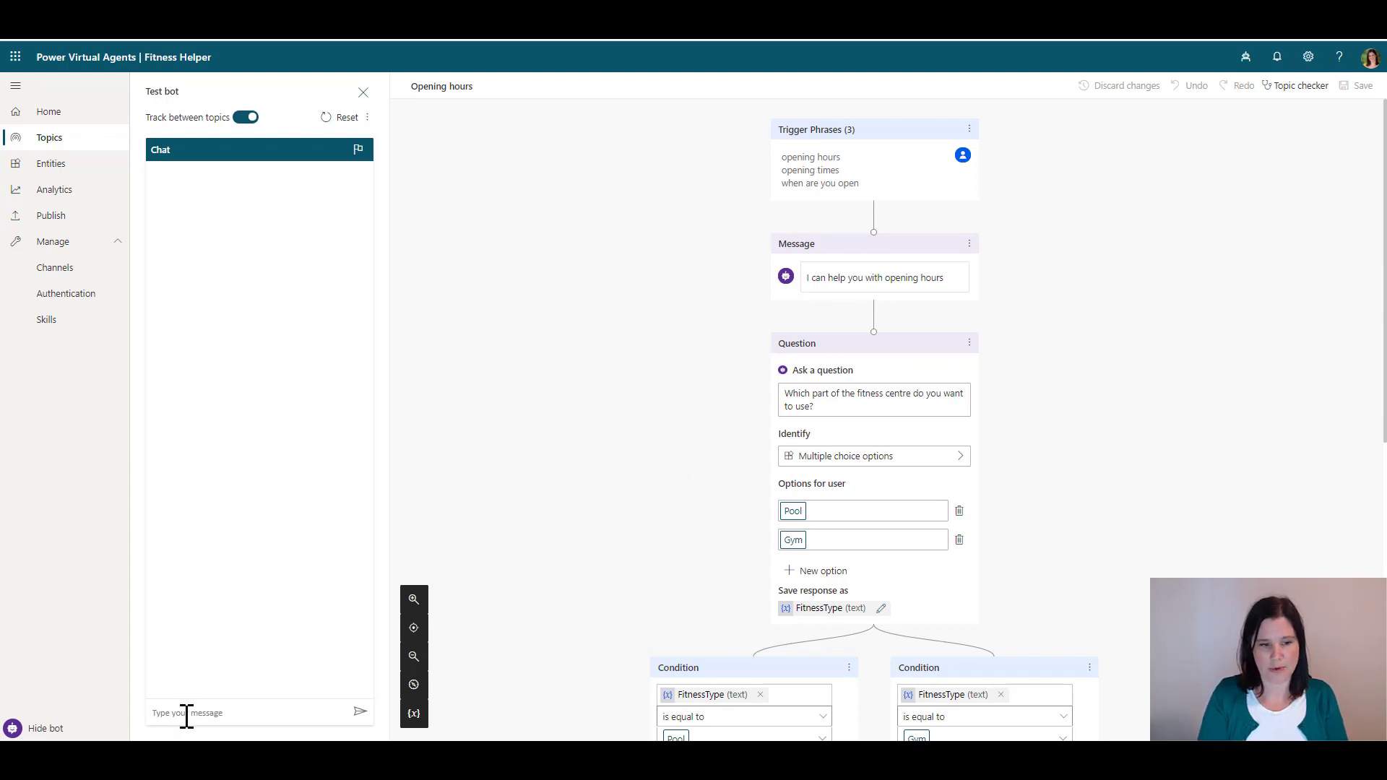
type("hello")
key("Return")
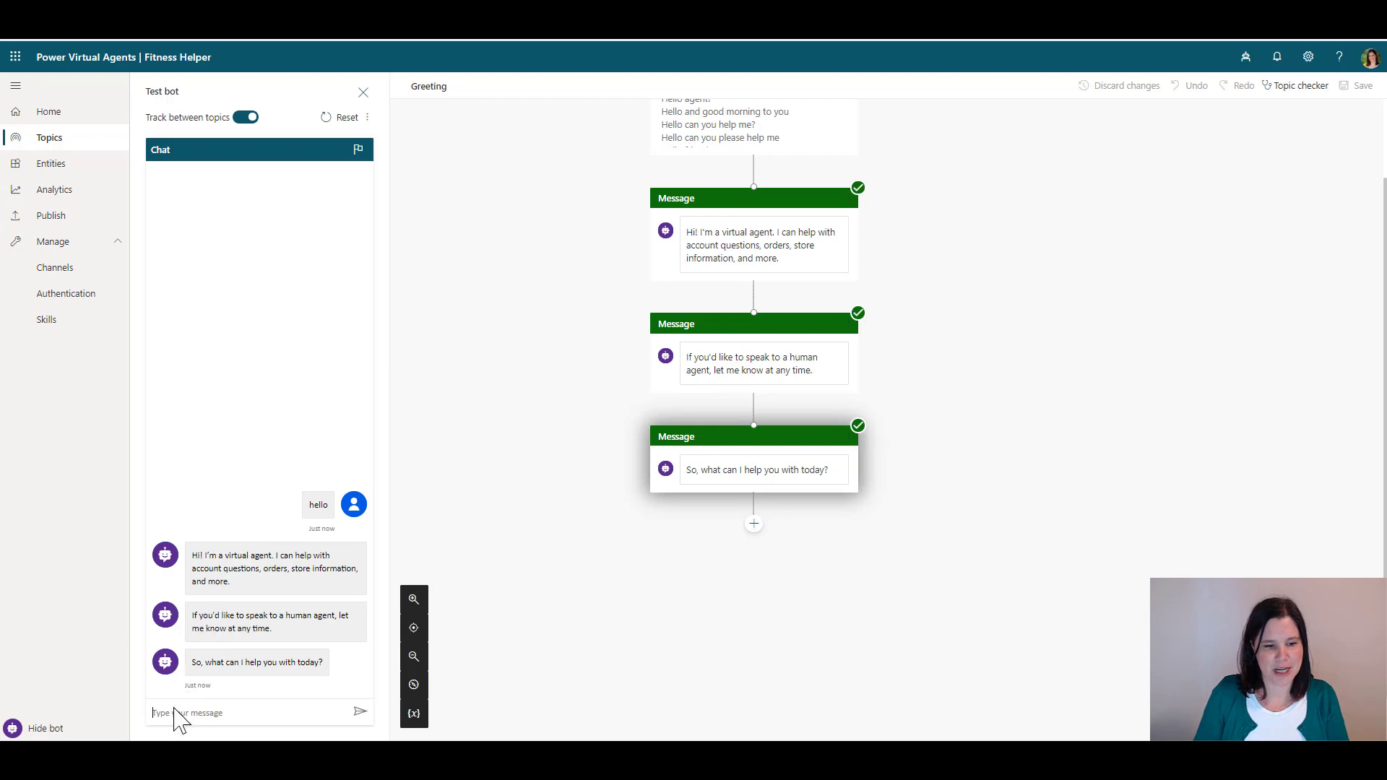
Ask the test bot 'when are you open', pick Pool, confirm it helped, rate it Good, and decline further help
type("when are you open")
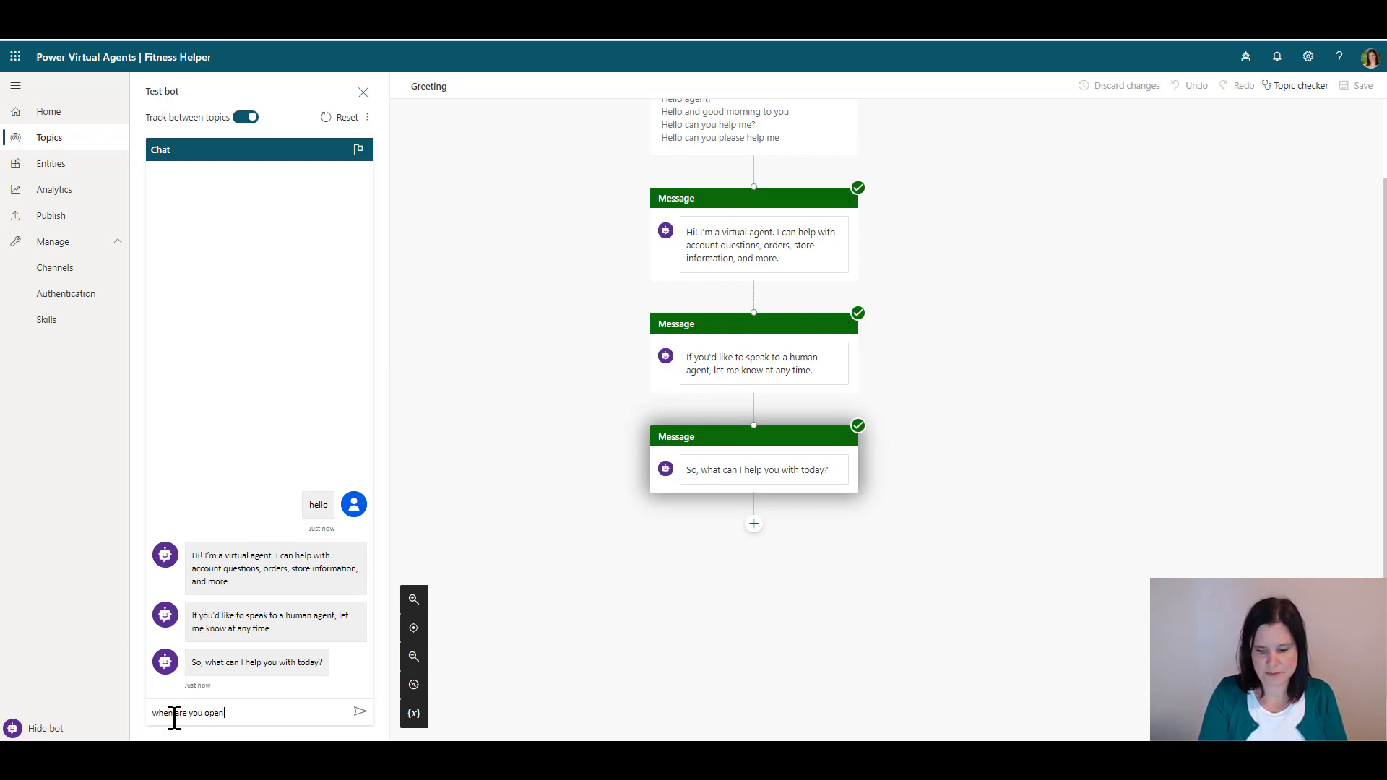
key("Return")
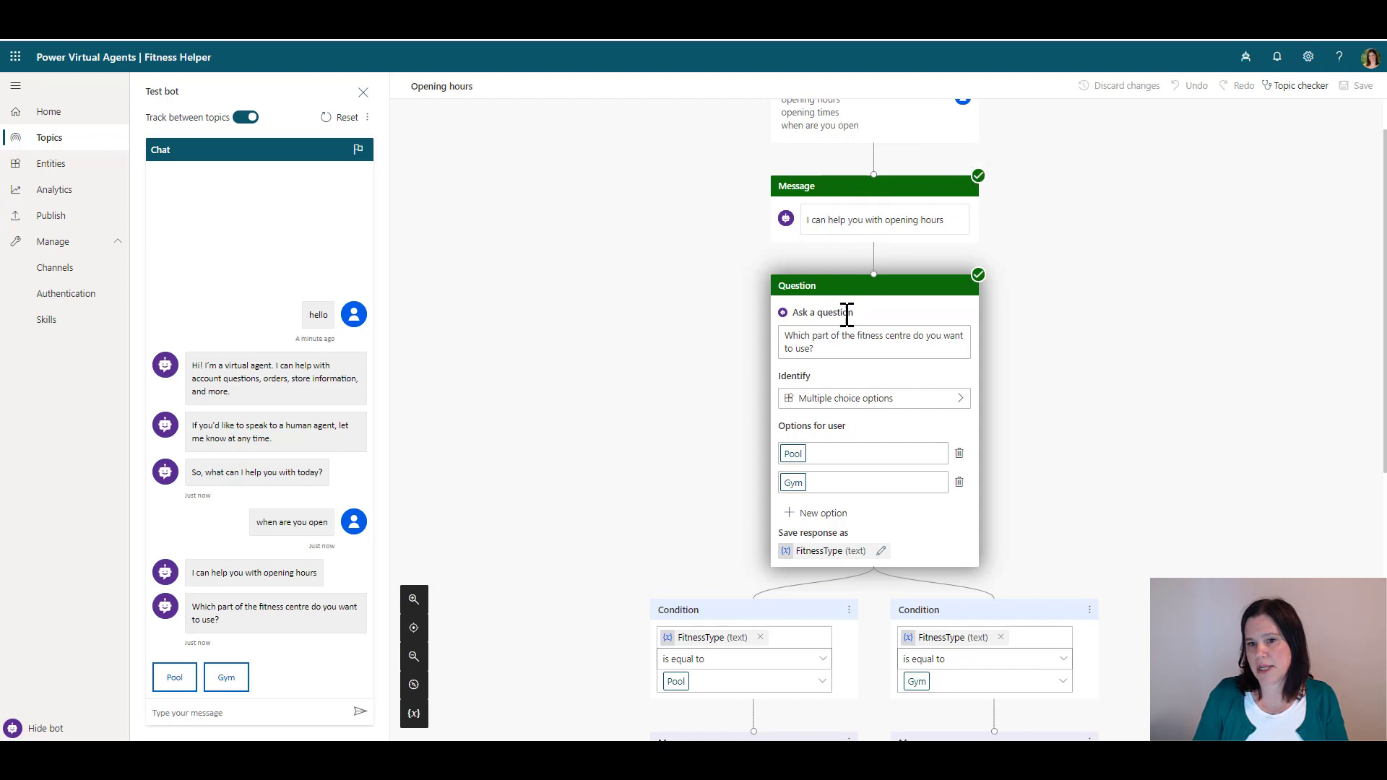
left_click(174, 685)
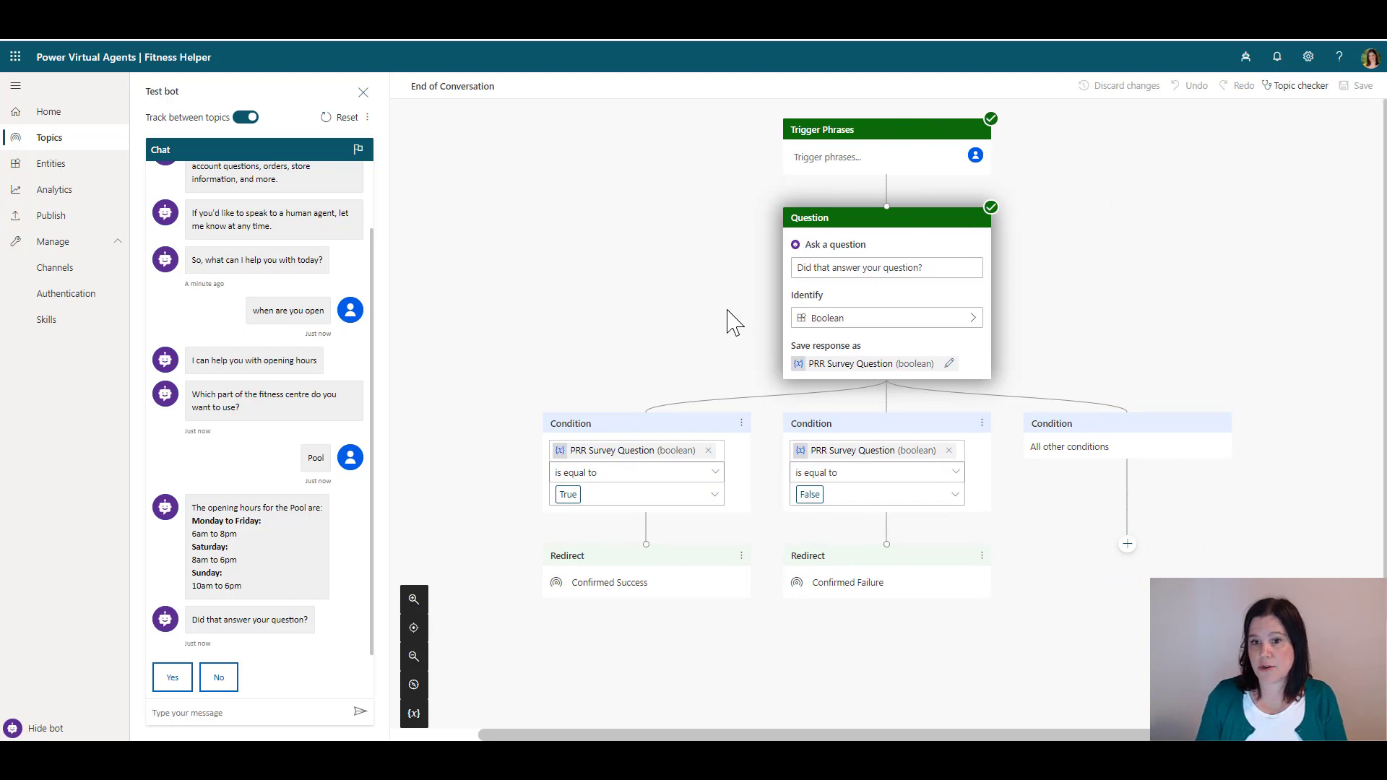
left_click(172, 679)
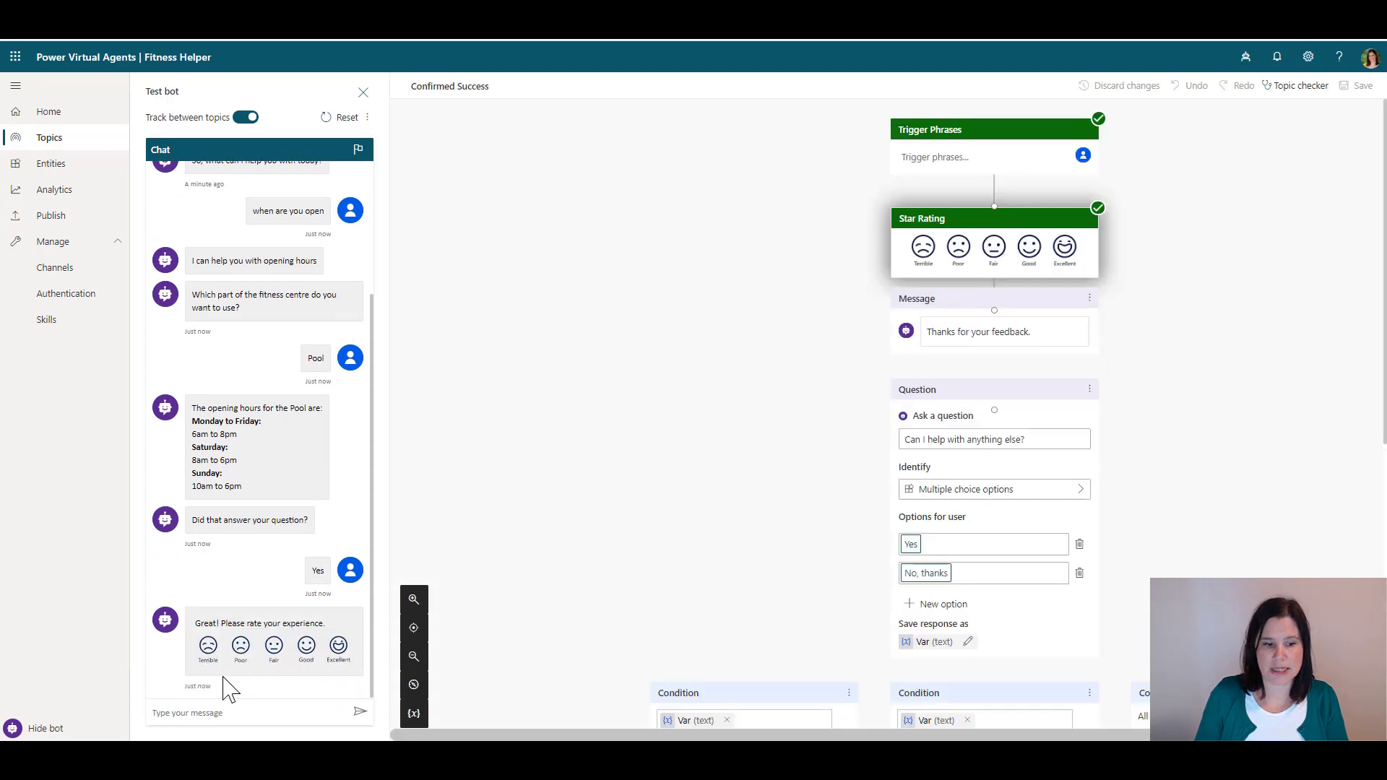
left_click(306, 650)
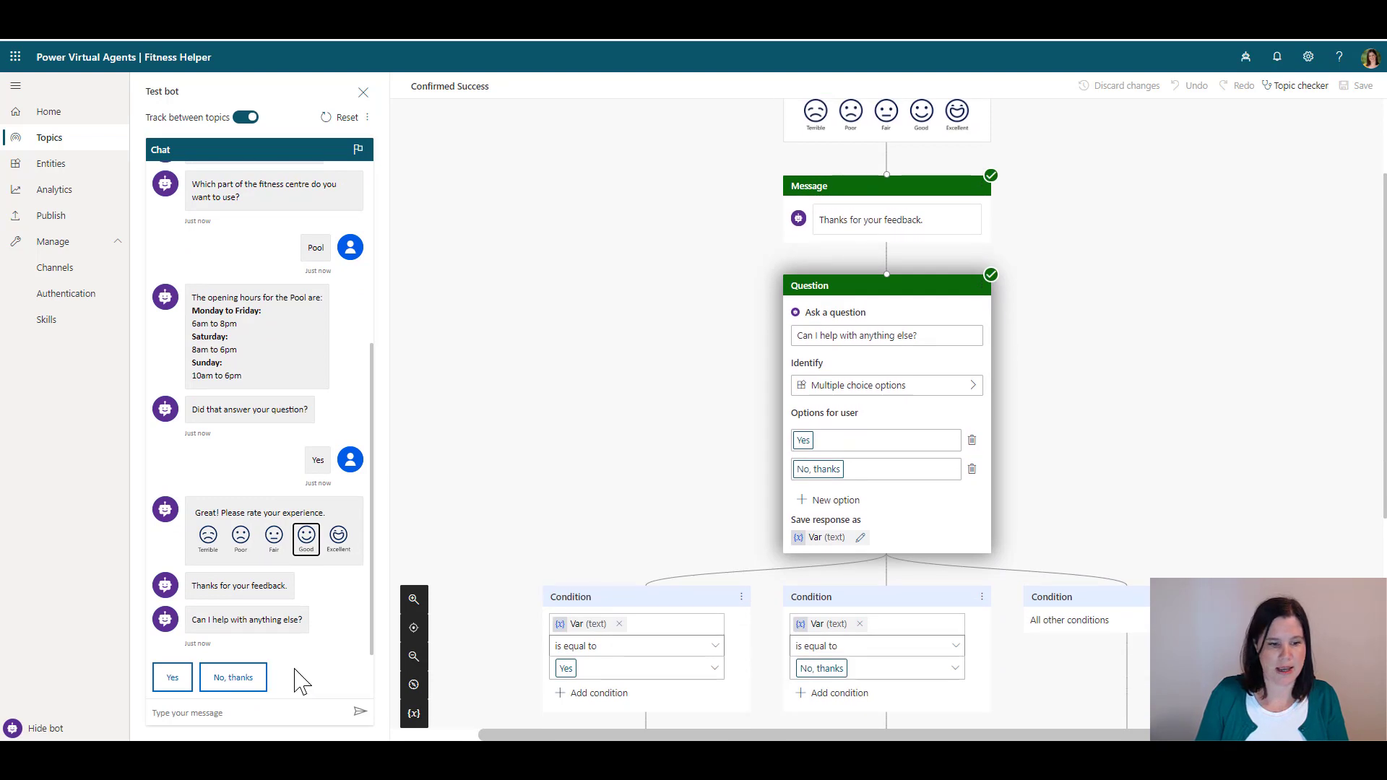
left_click(231, 679)
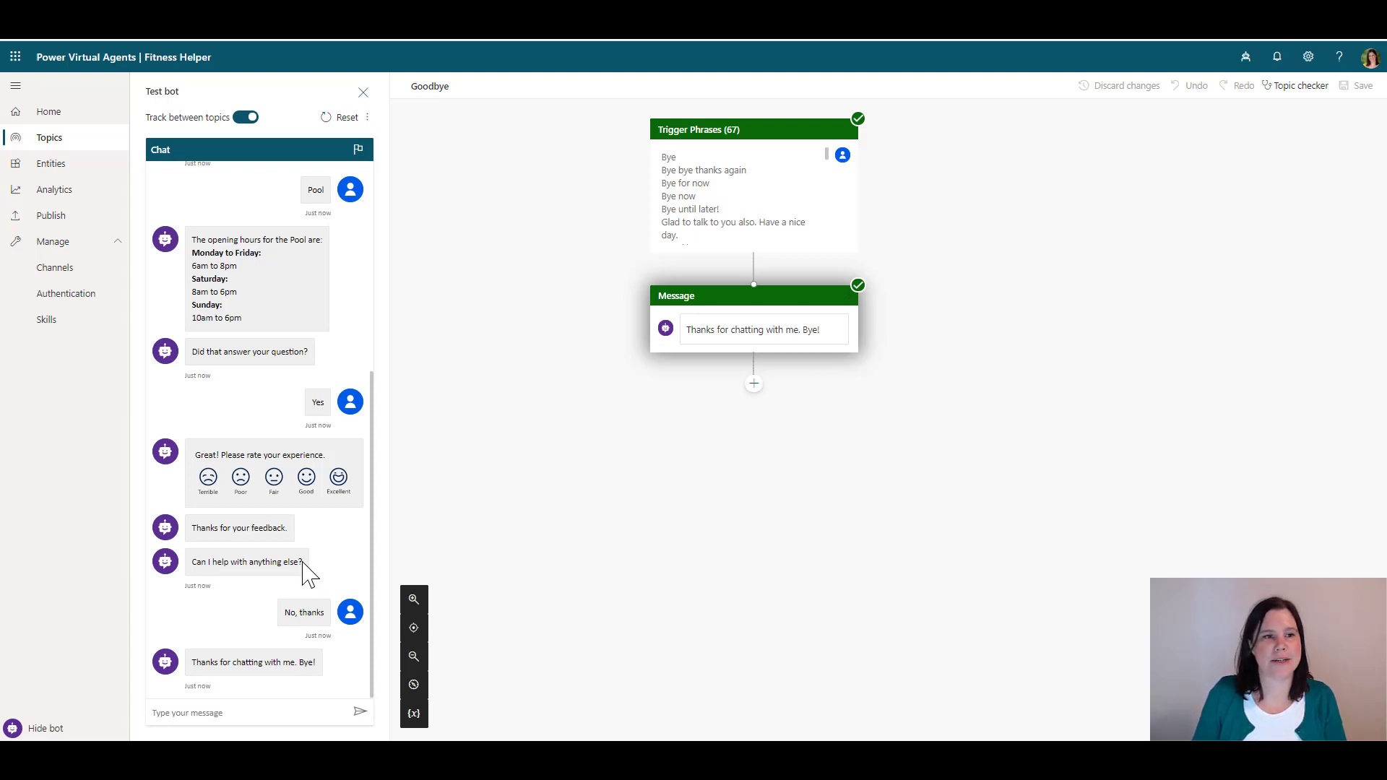
Hide and reshow the test bot, then reset the test conversation
left_click(363, 92)
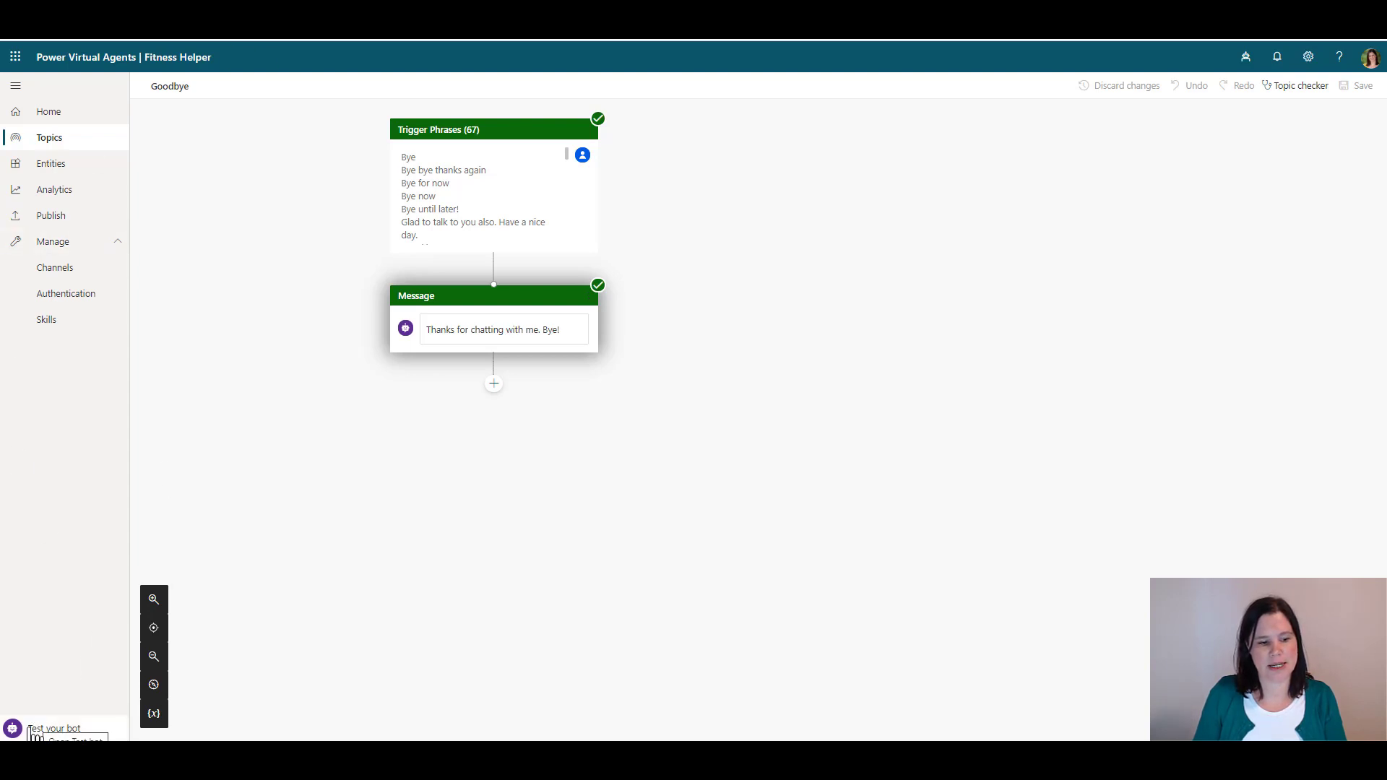
left_click(33, 731)
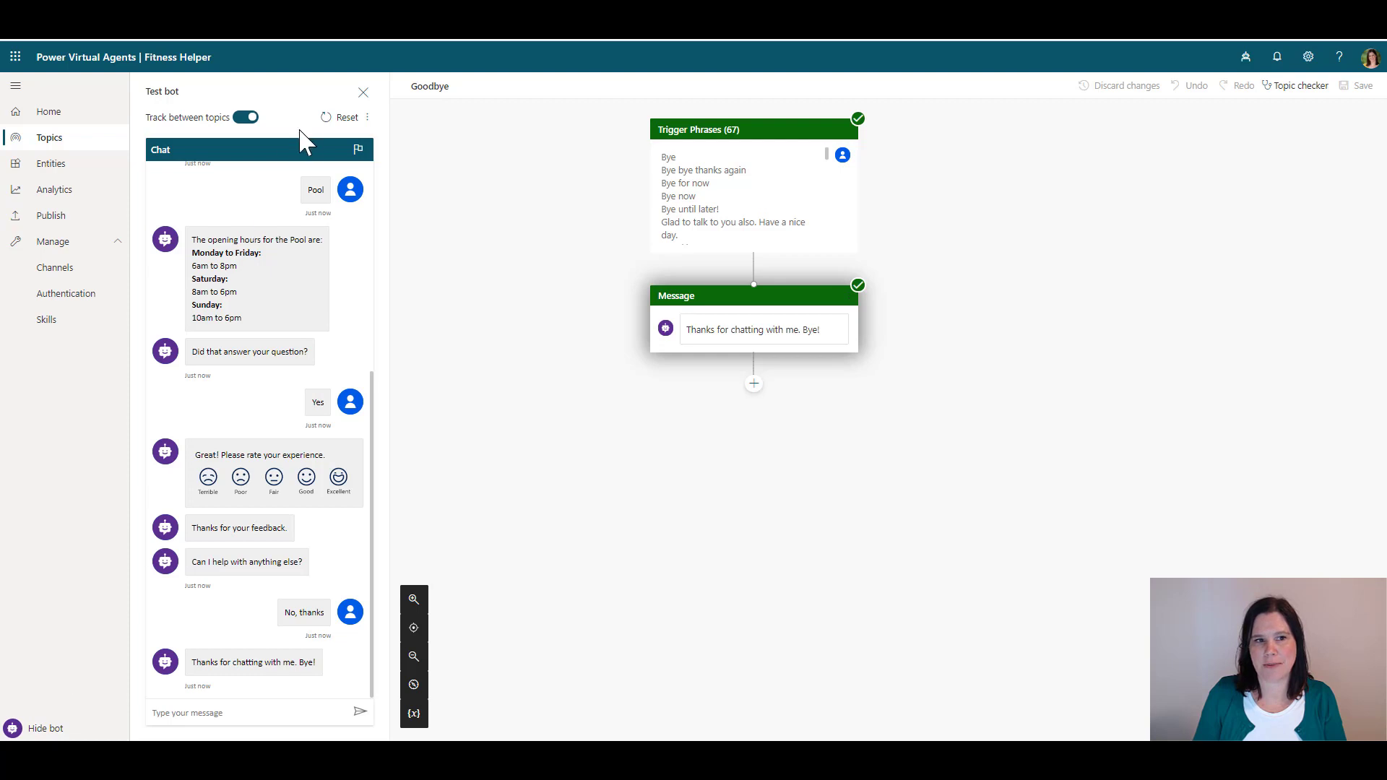
left_click(334, 117)
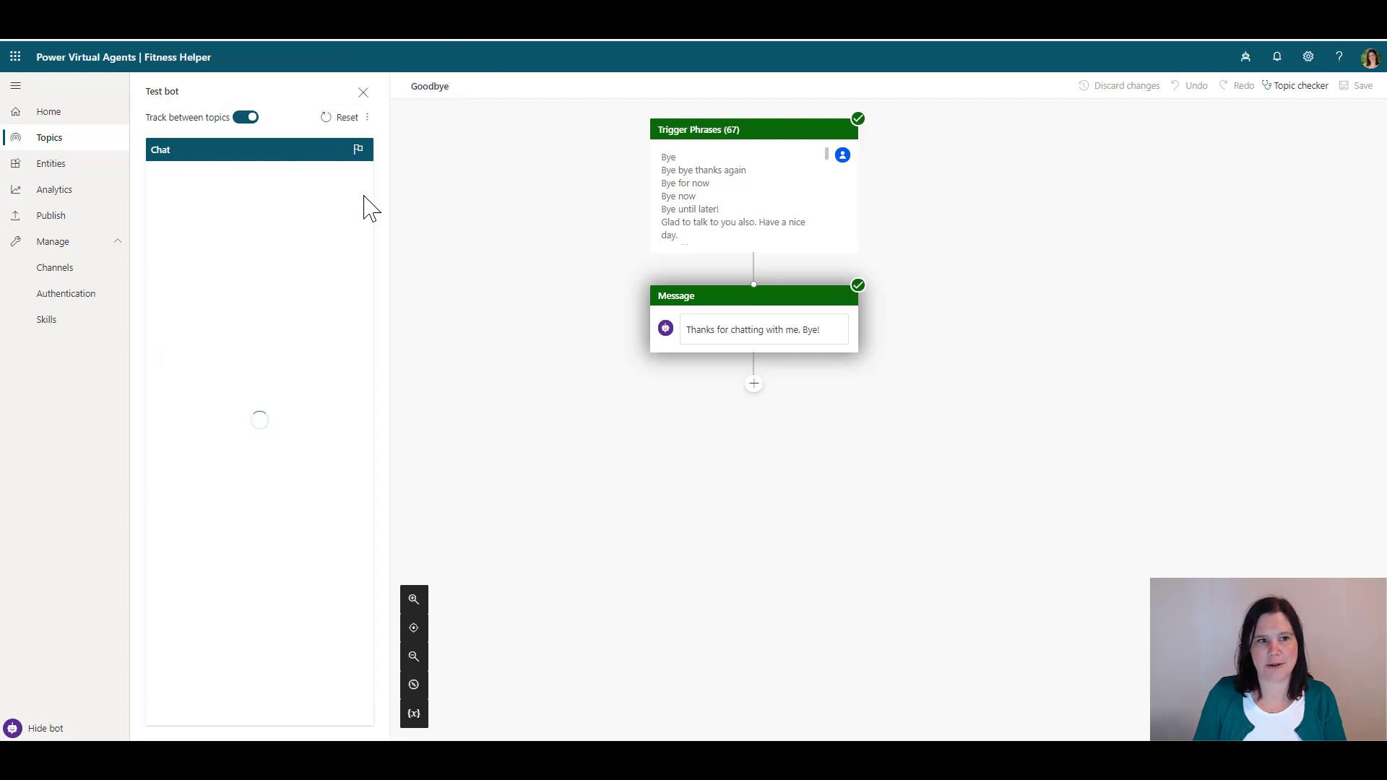
From the Topics list, start a new blank topic
left_click(48, 141)
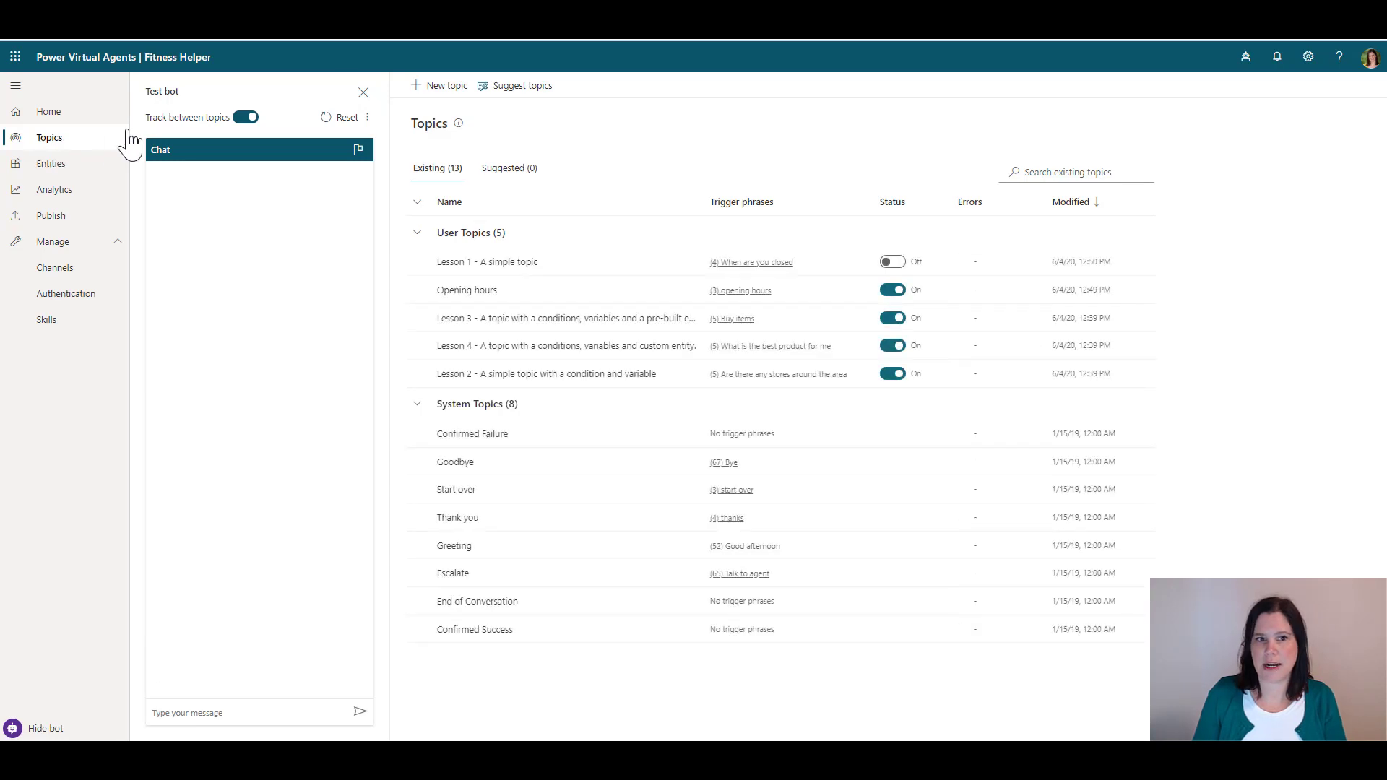
left_click(425, 94)
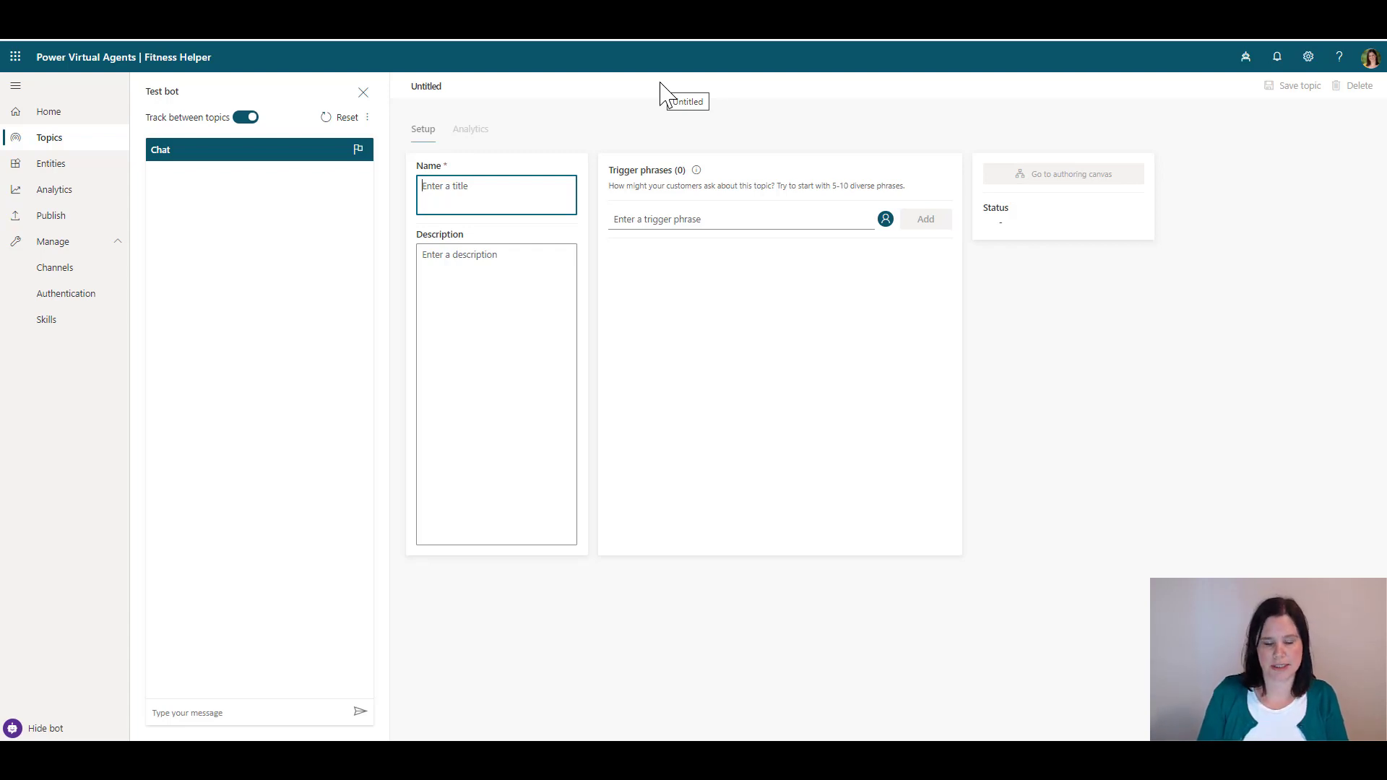
Name the topic Swimming Lessons with triggers 'adult swimming lessons', 'swim school', 'learn to swim', then save it
type("Swin")
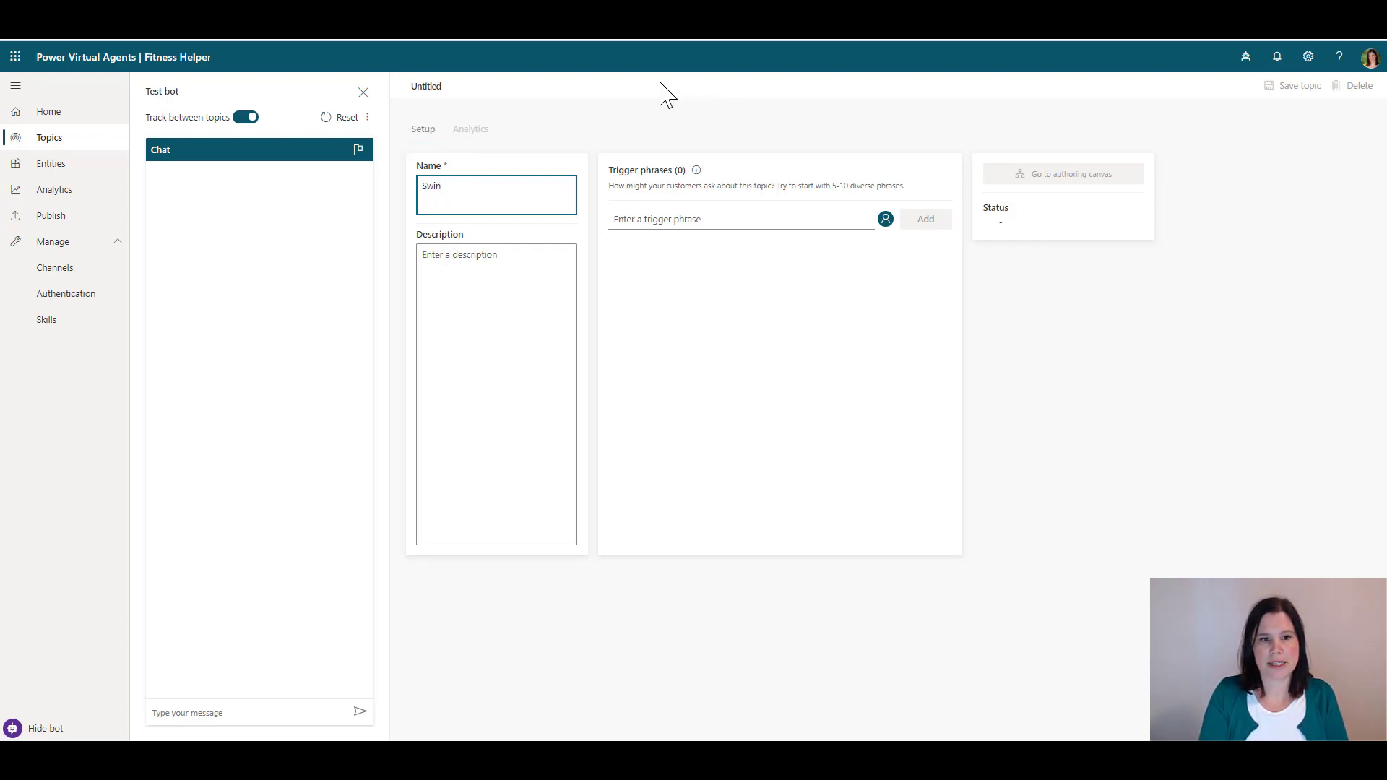
key("BackSpace")
type("mming")
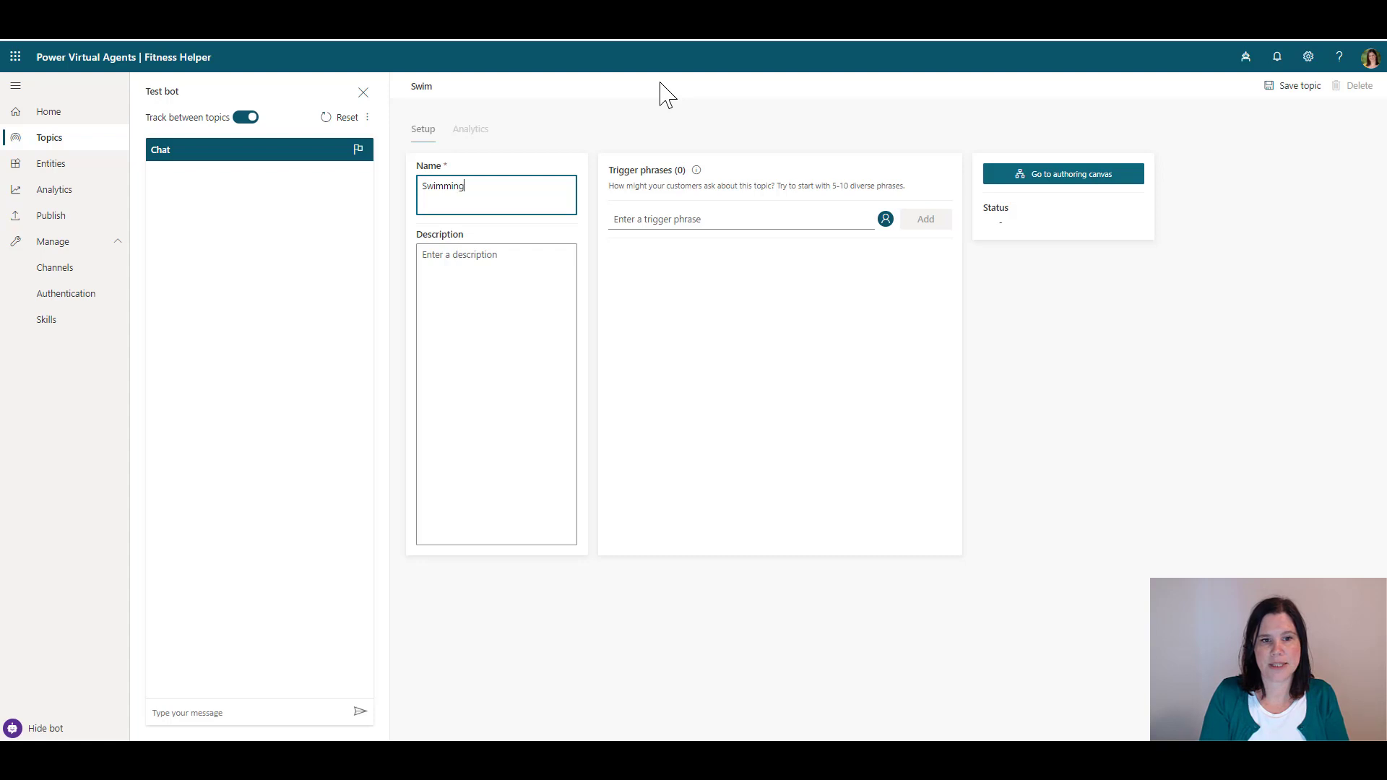
type(" Lessons")
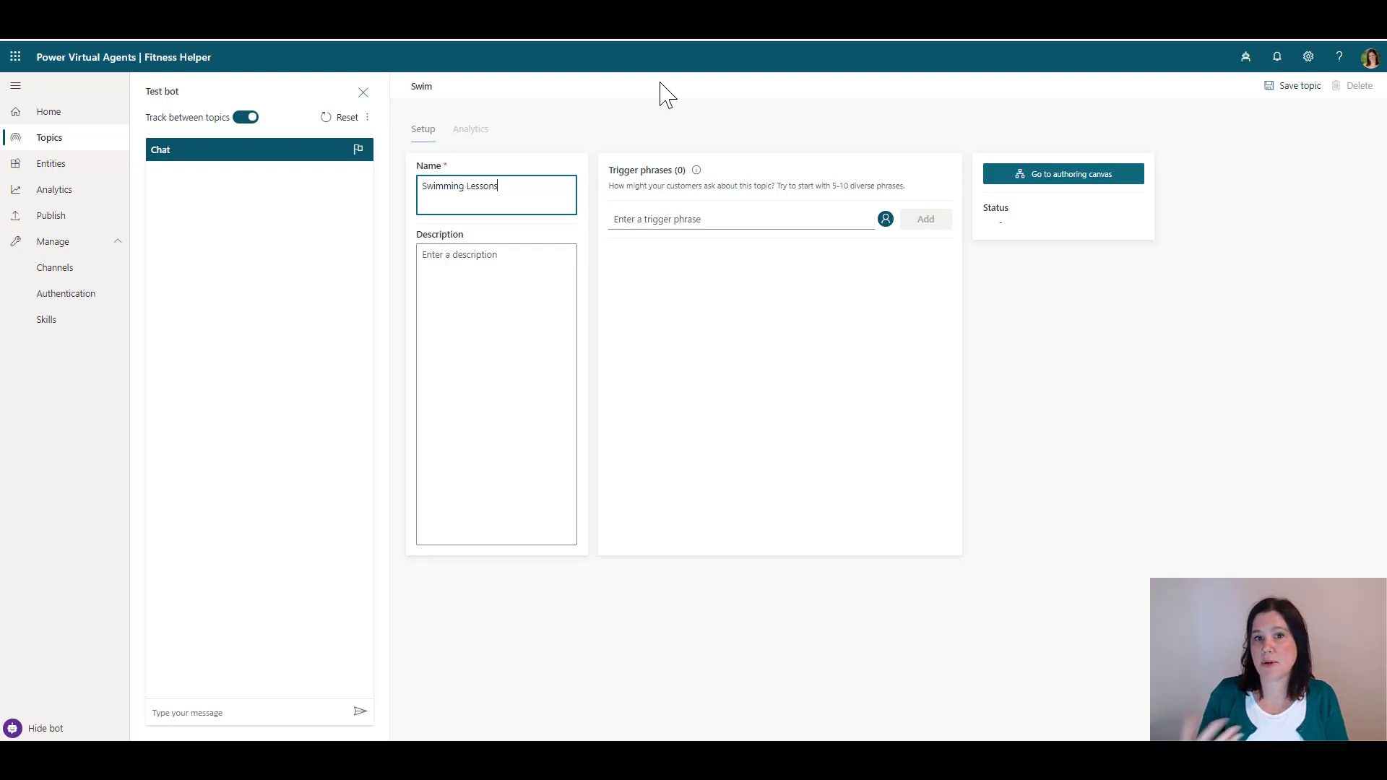
left_click(659, 218)
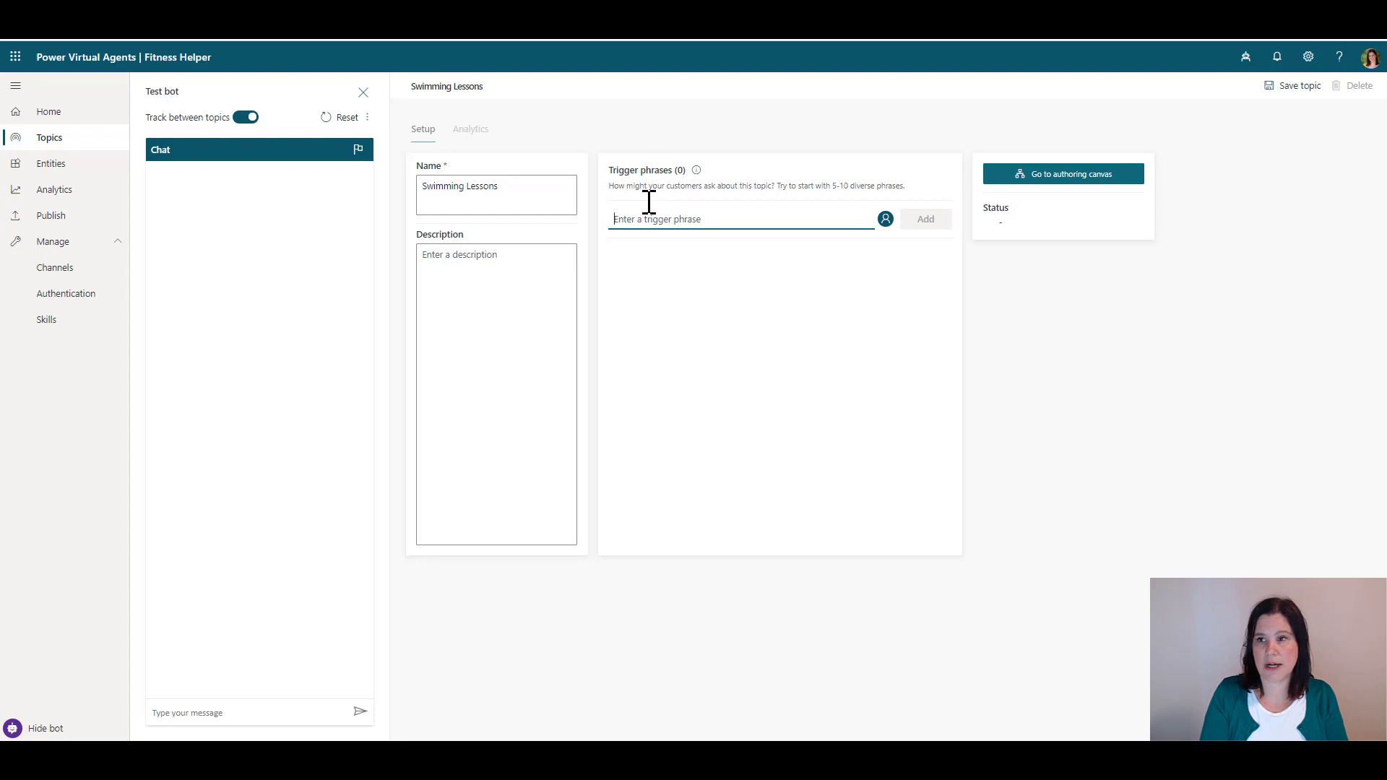
type("adult ")
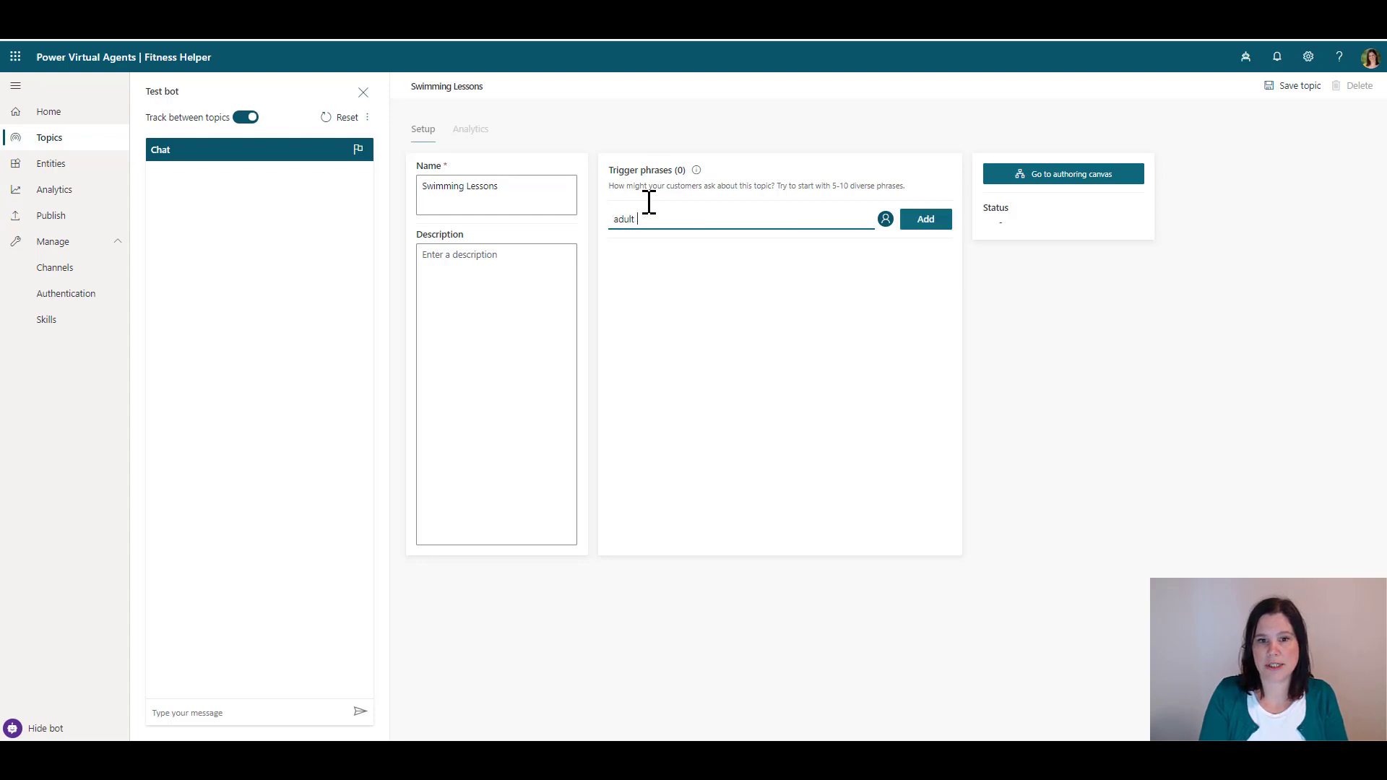
type("swimming lessons")
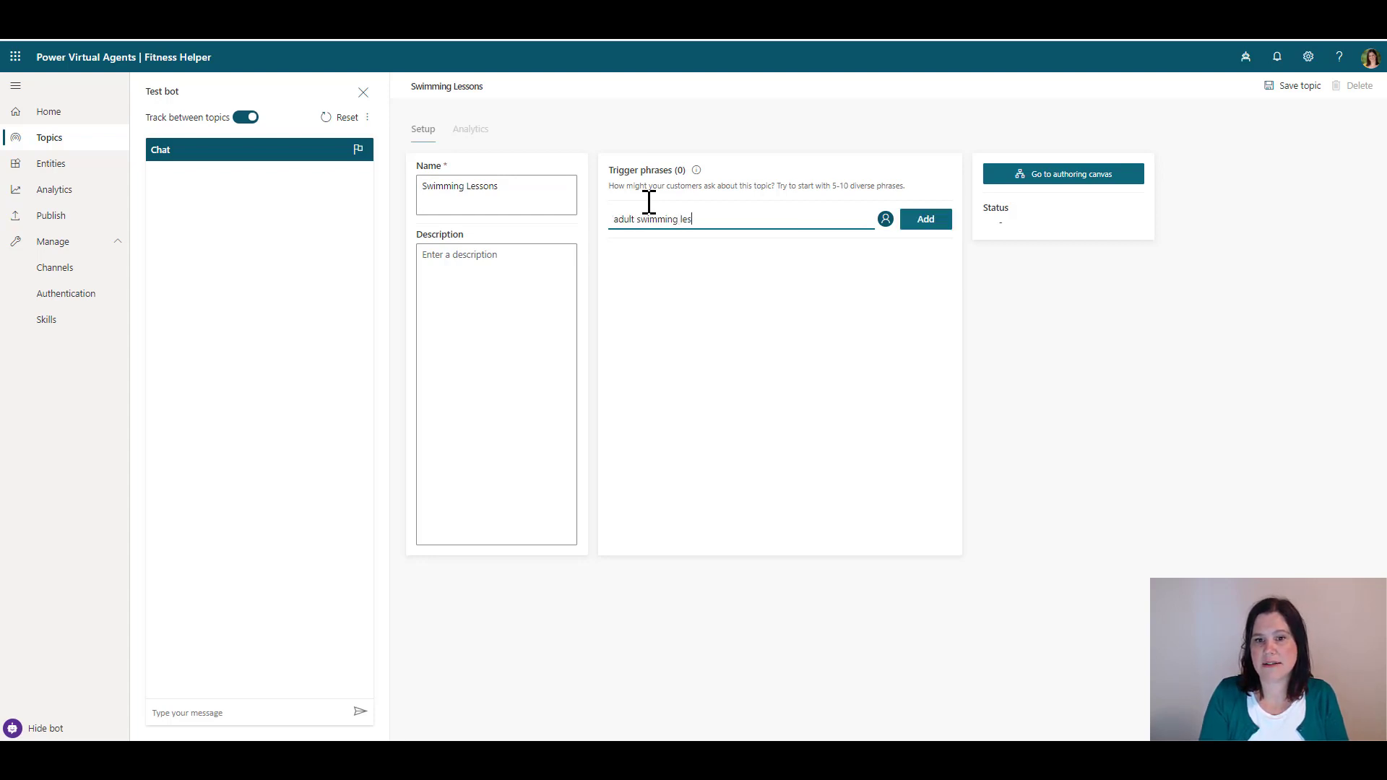
key("Return")
type("do")
key("BackSpace")
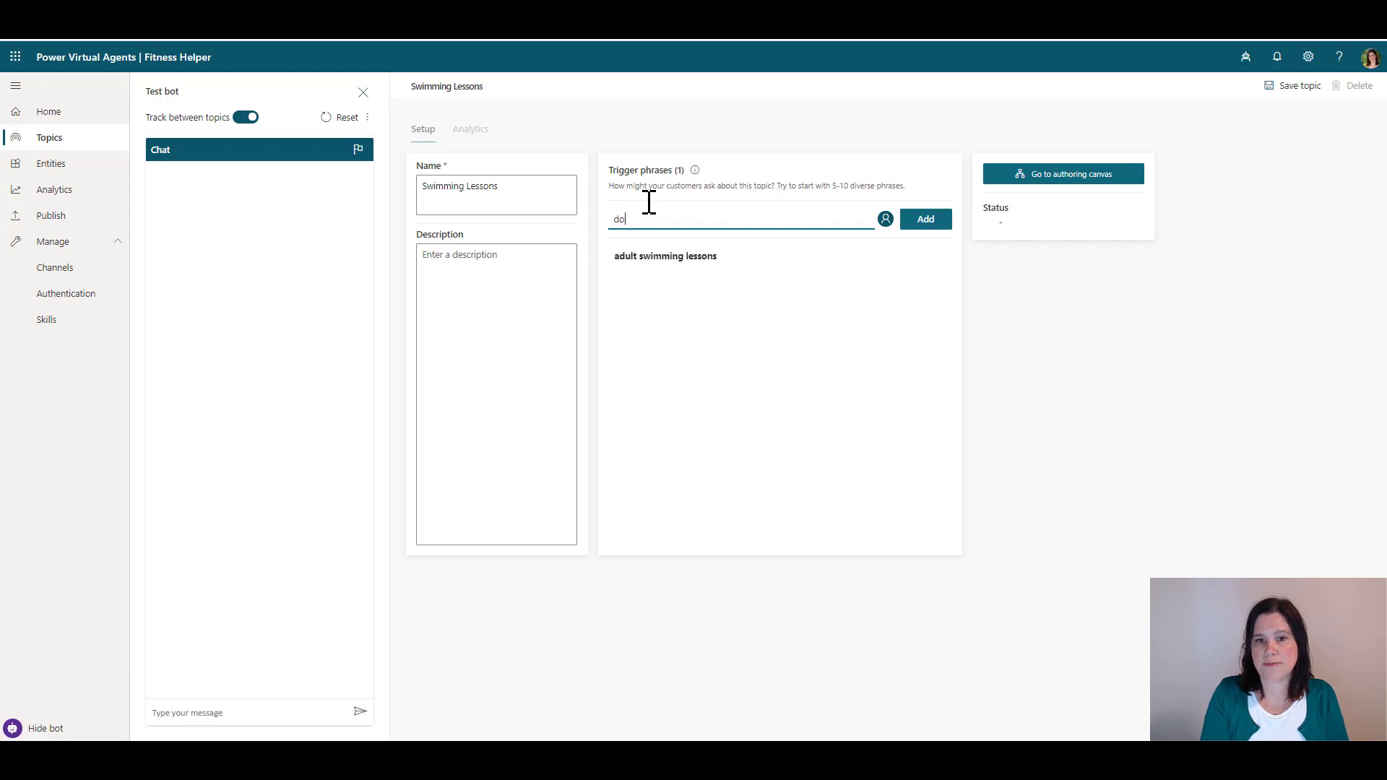
type("swim school")
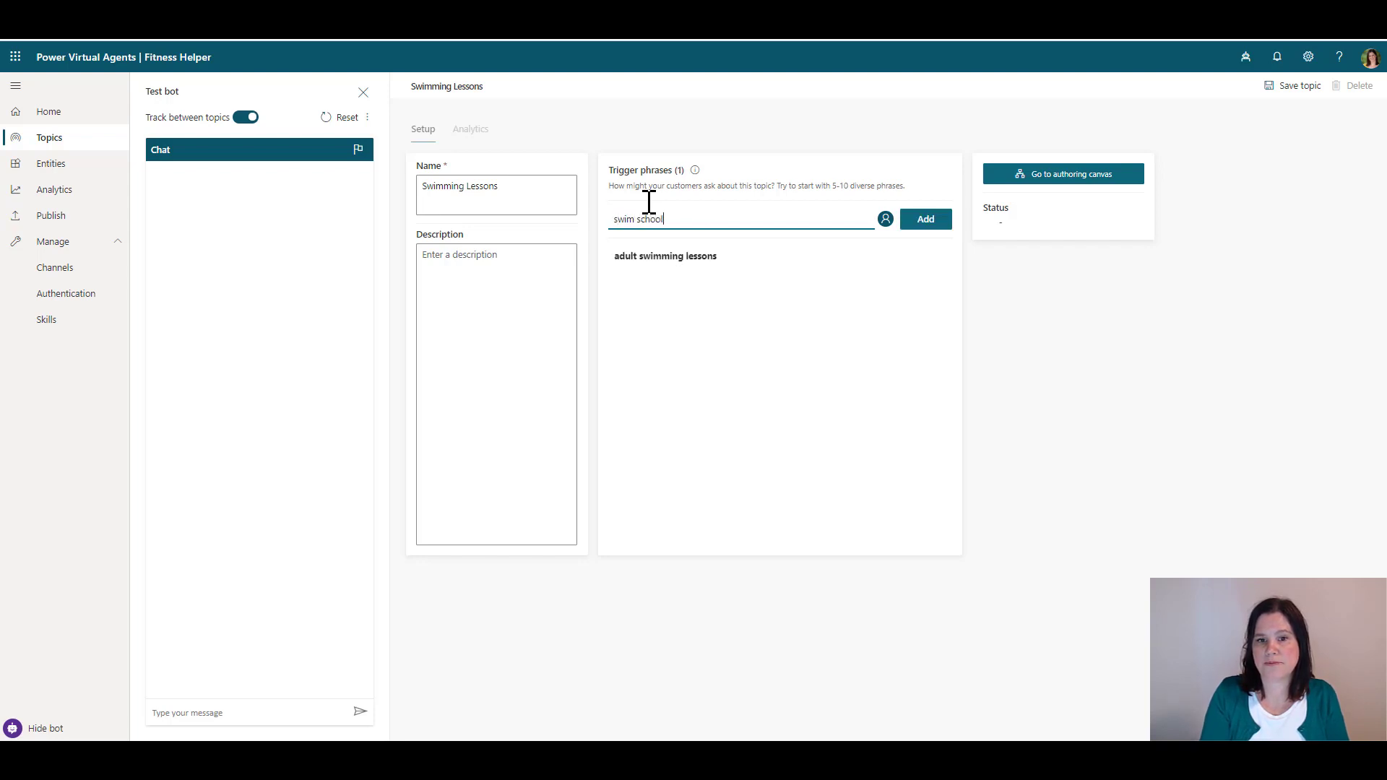
key("Return")
type("learn to swim")
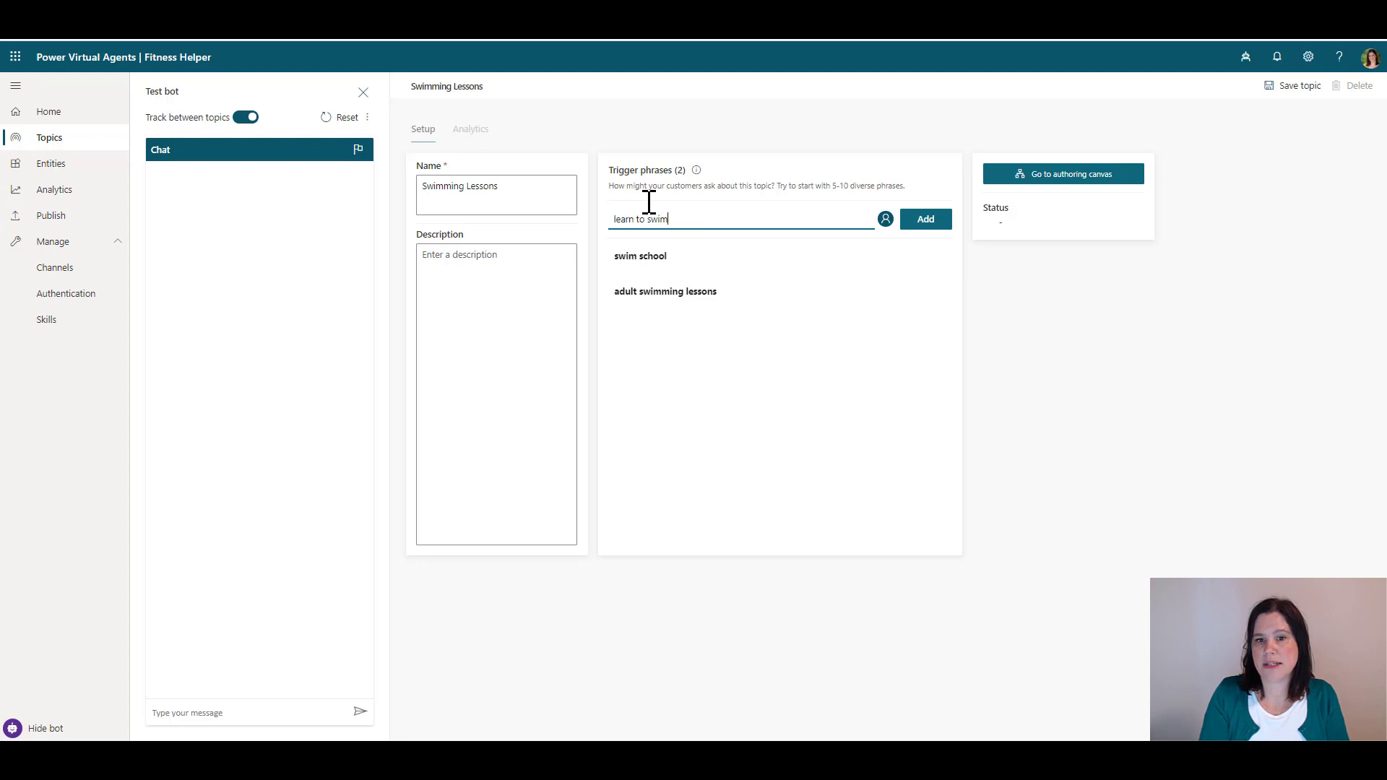
key("Return")
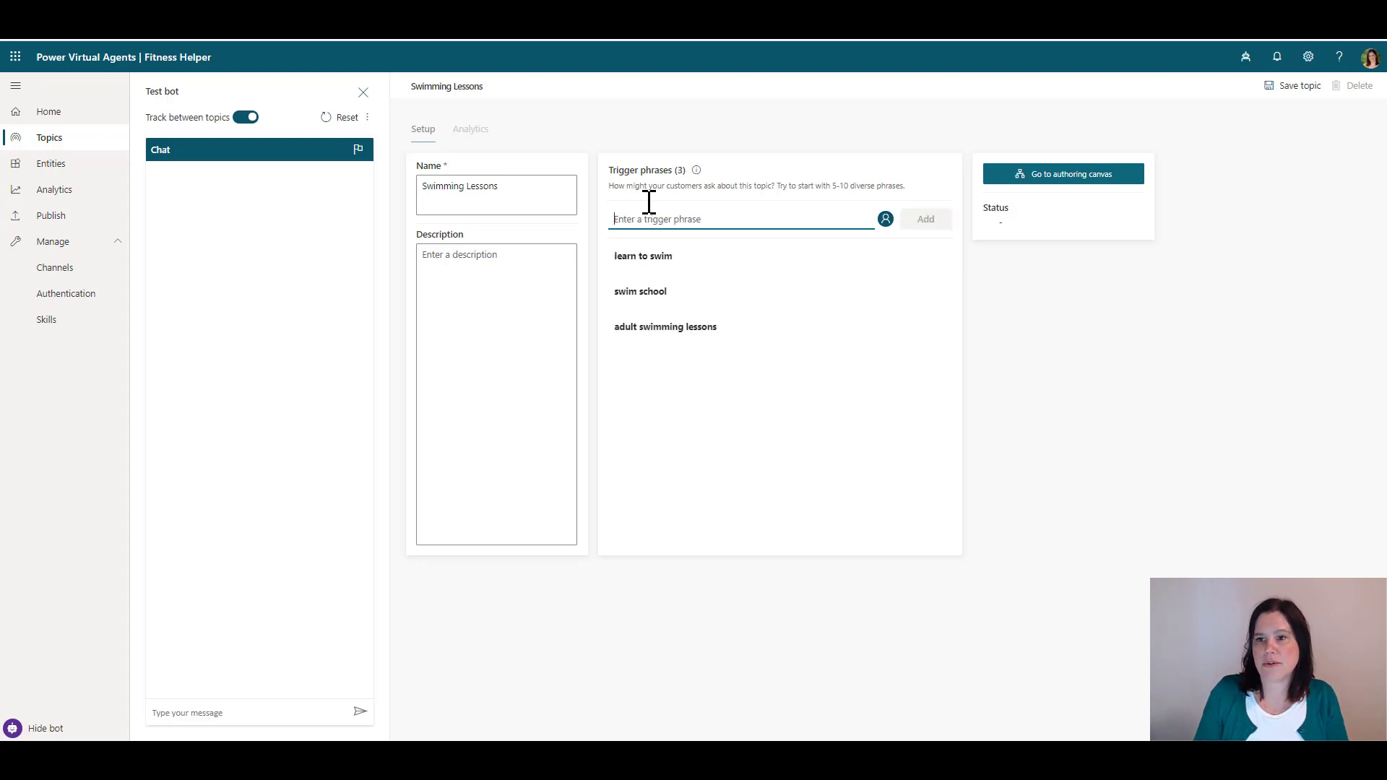
left_click(1069, 176)
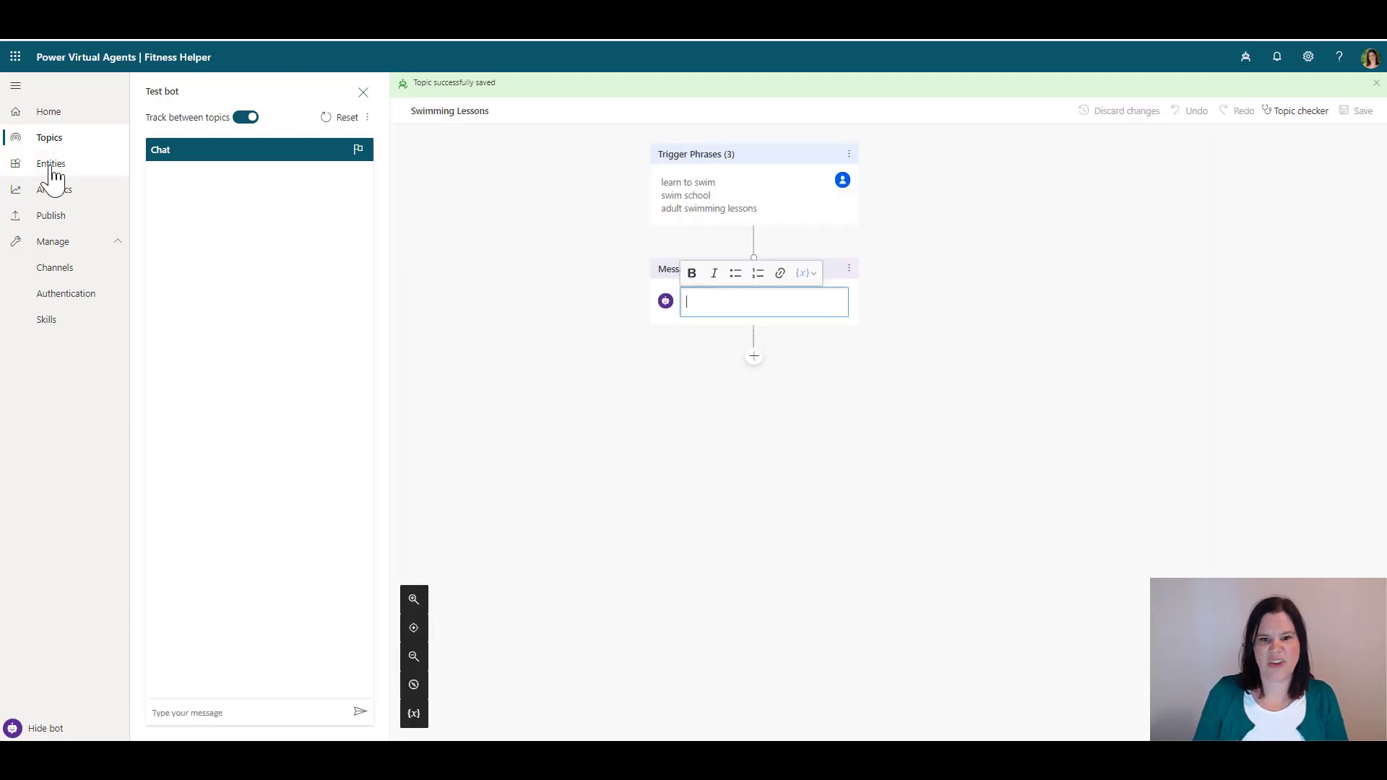
Write the first message: 'Let's help you learn to swim. I'll get some details from you.'
left_click(724, 296)
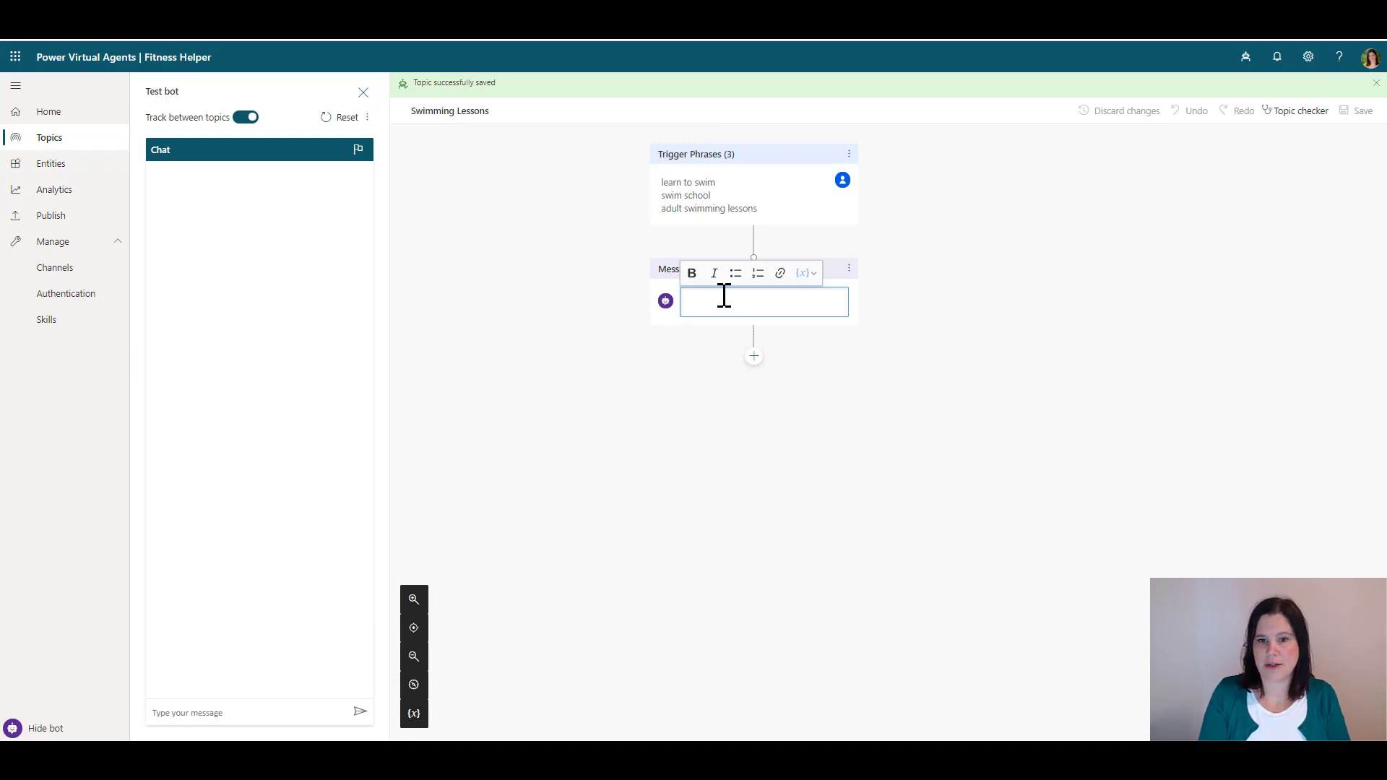
type("Let's help you ")
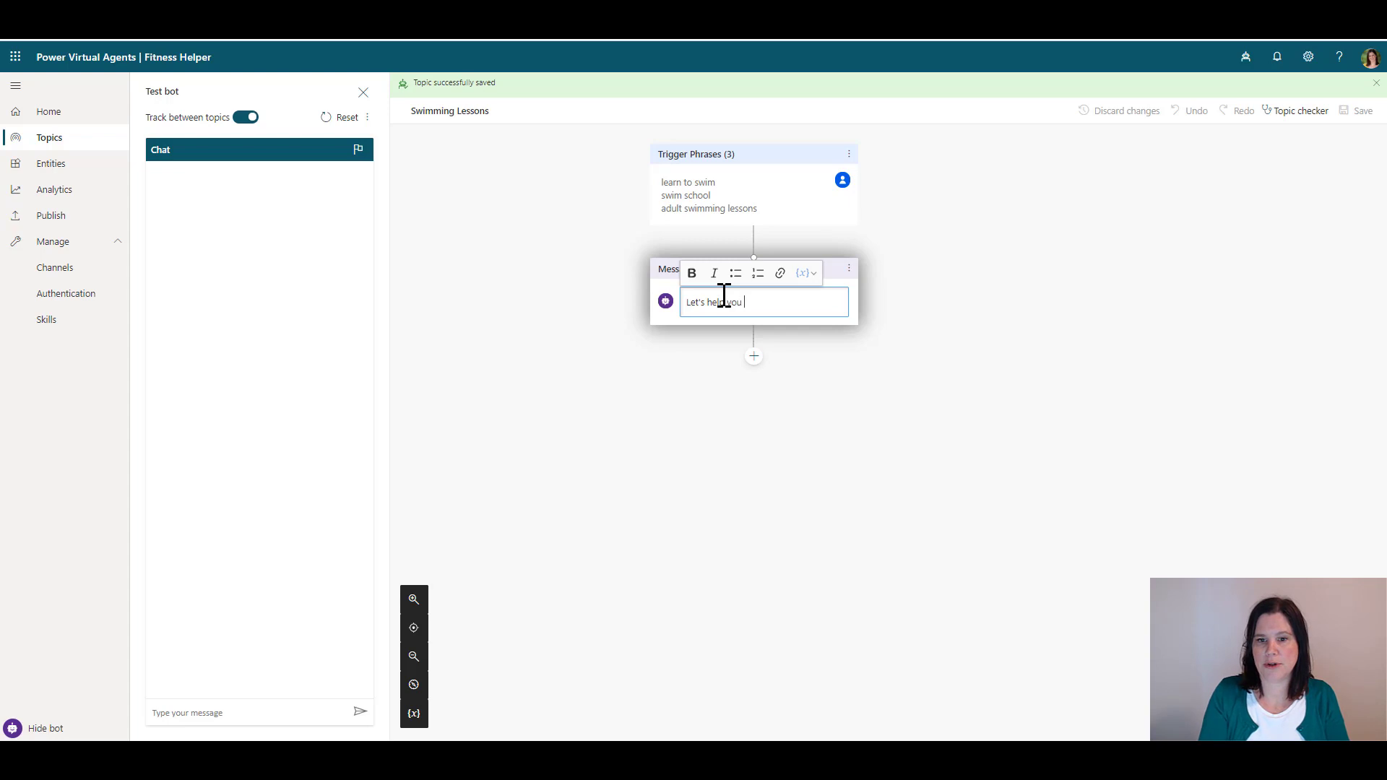
type("learn to swim. I")
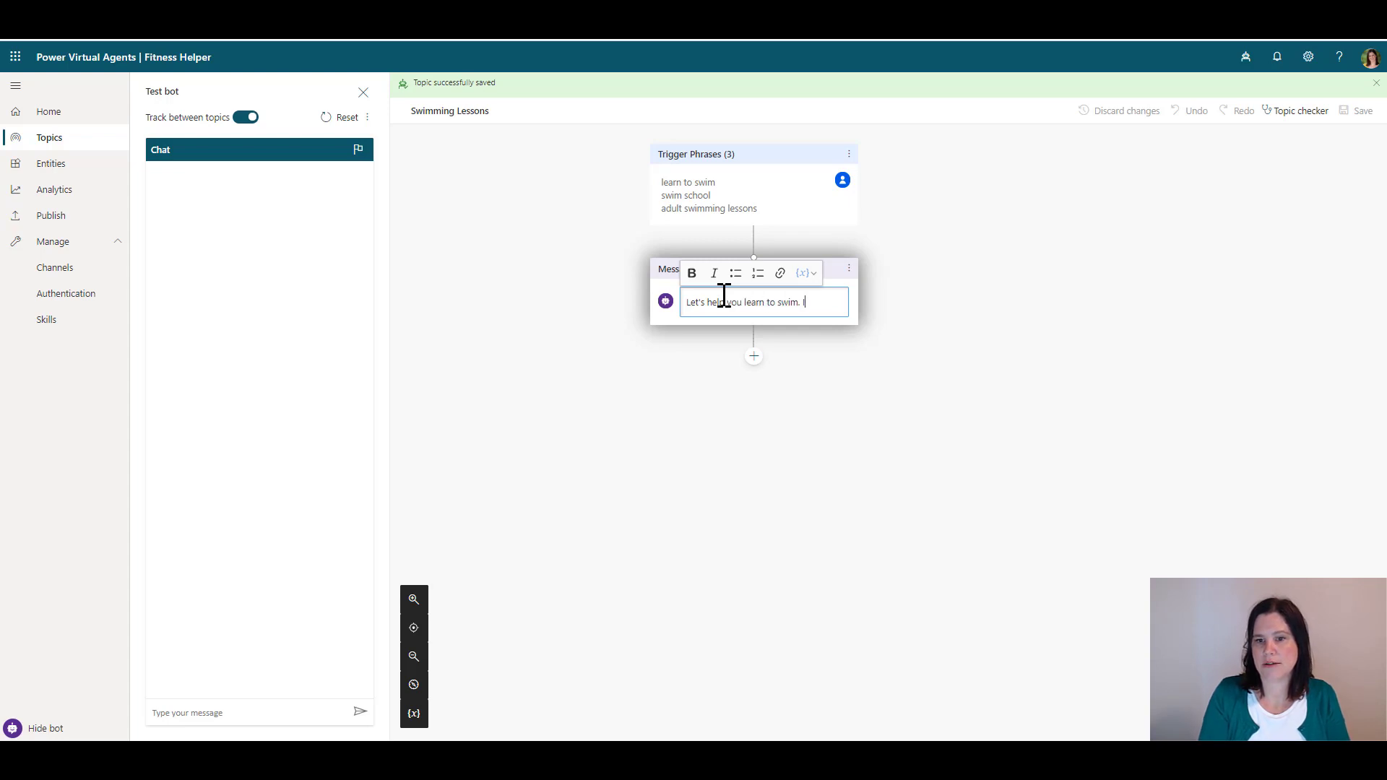
type("'ll get some deta")
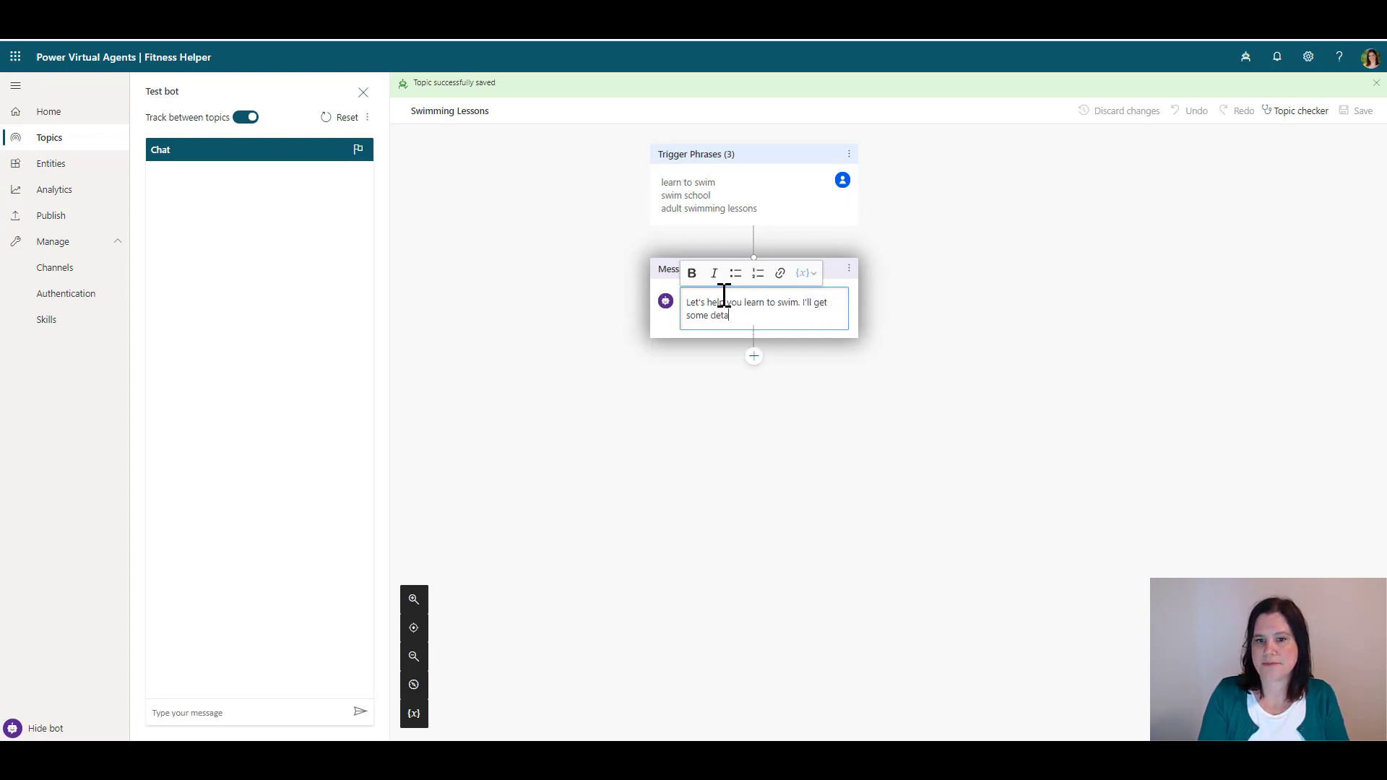
type("ils from you.")
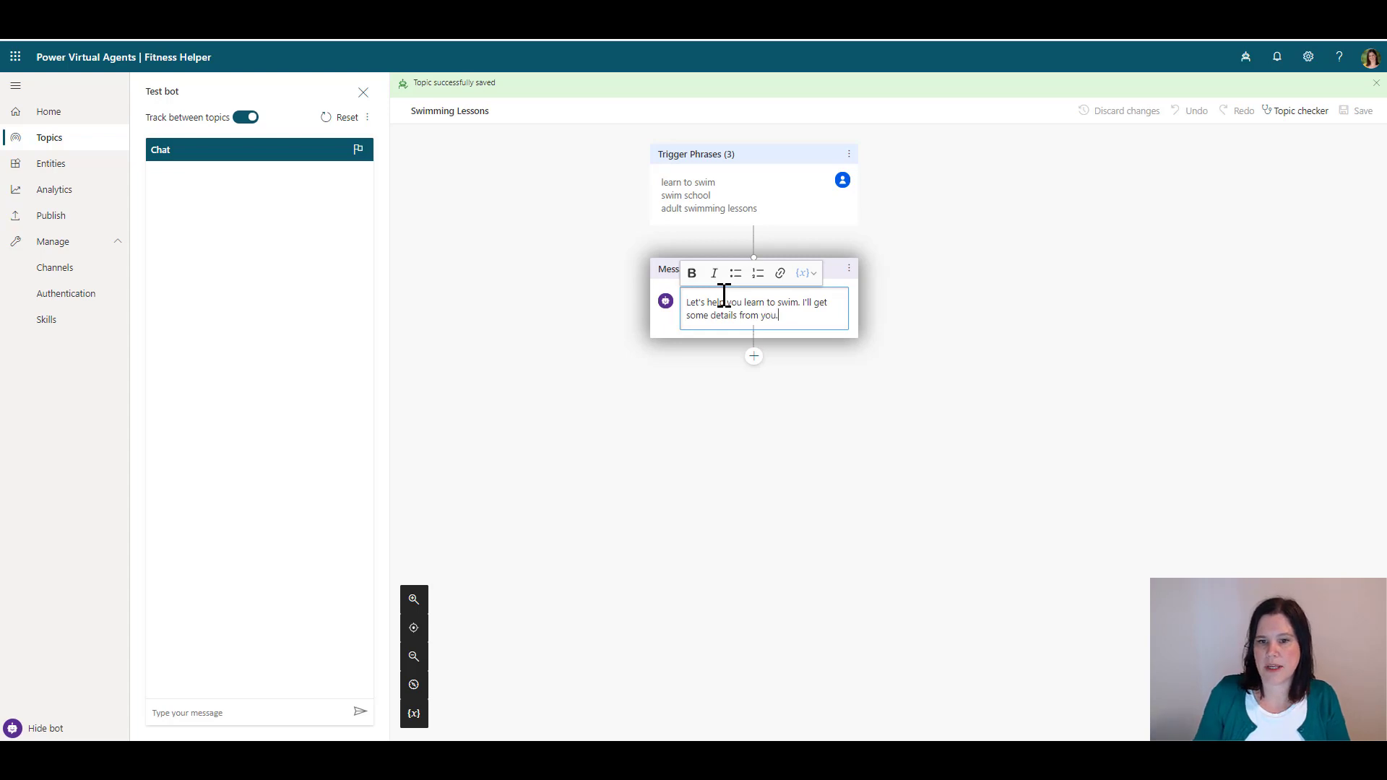
left_click(754, 357)
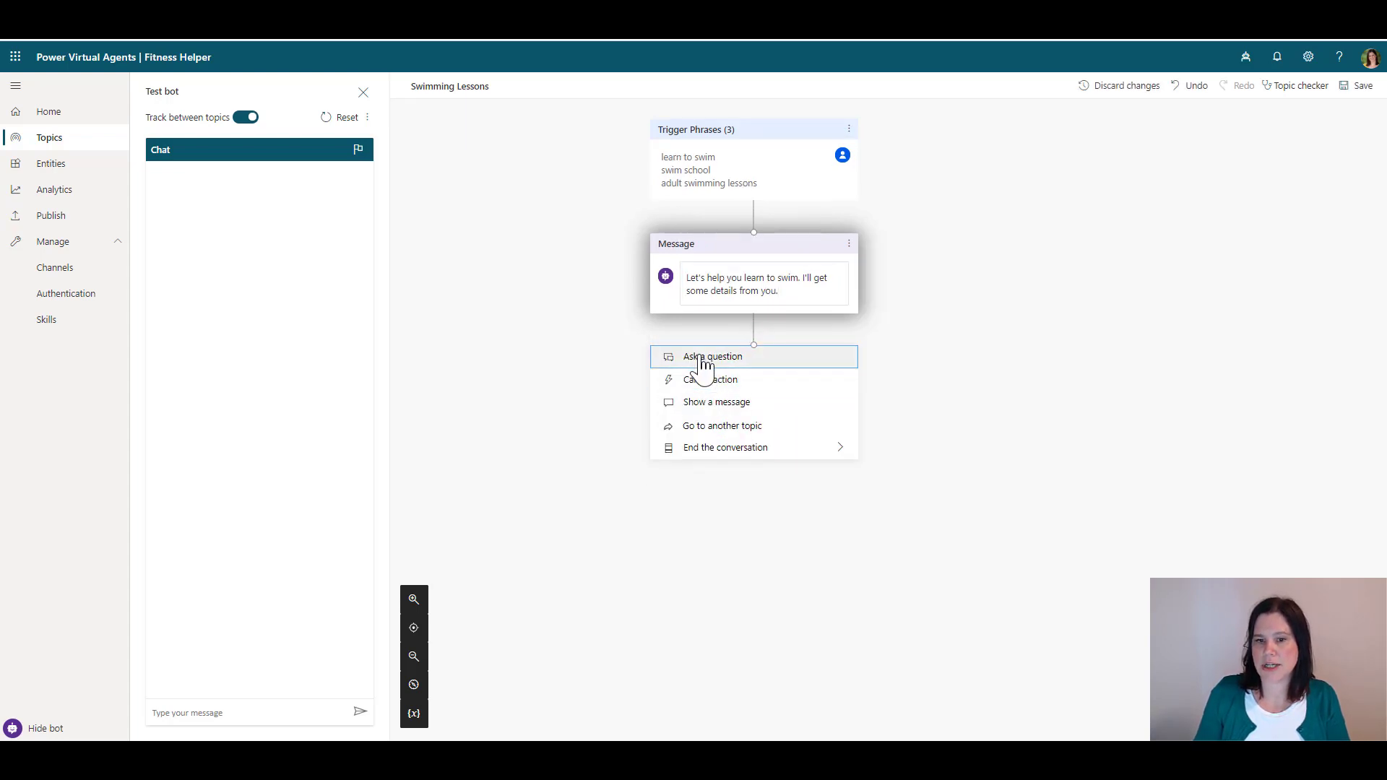
Add the question 'What's your name?' identifying Person name into variable Name, and save the topic
left_click(702, 357)
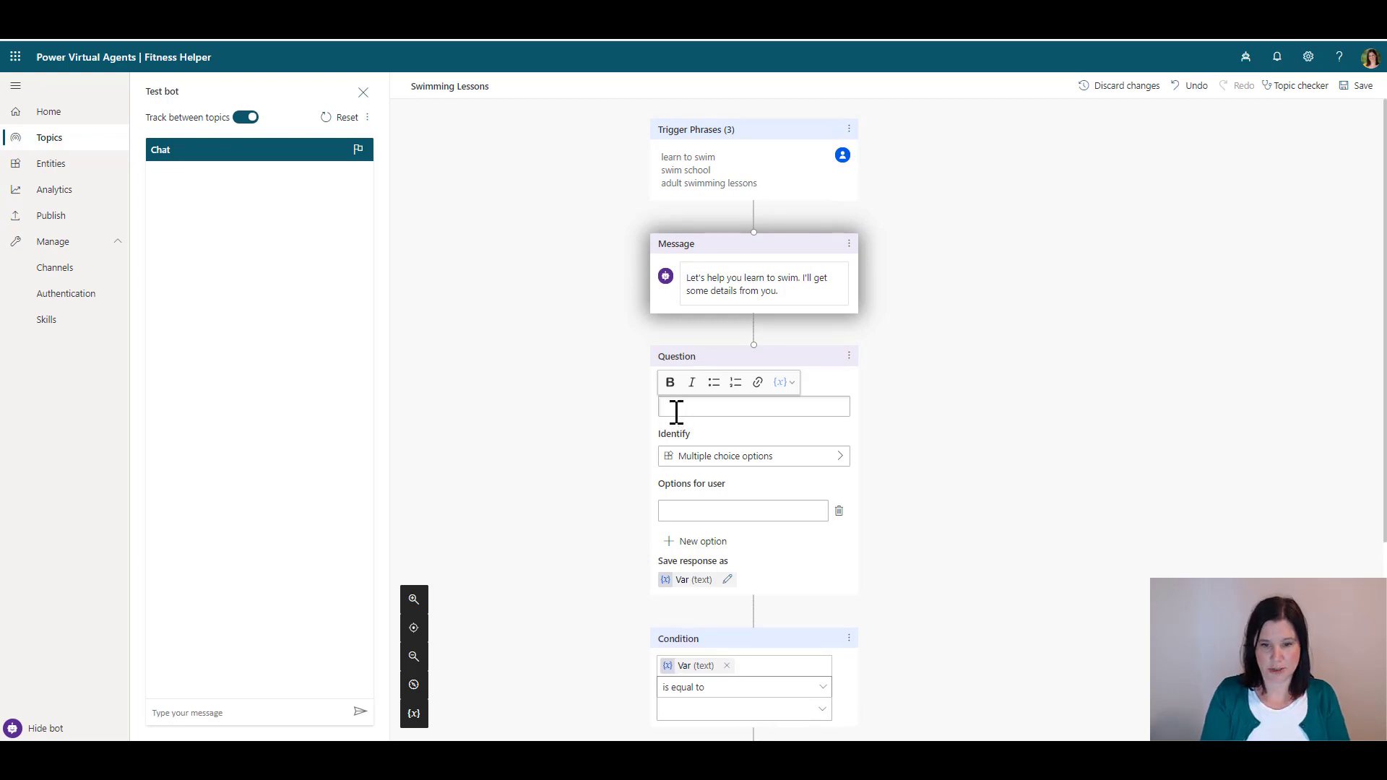
type("What's your na")
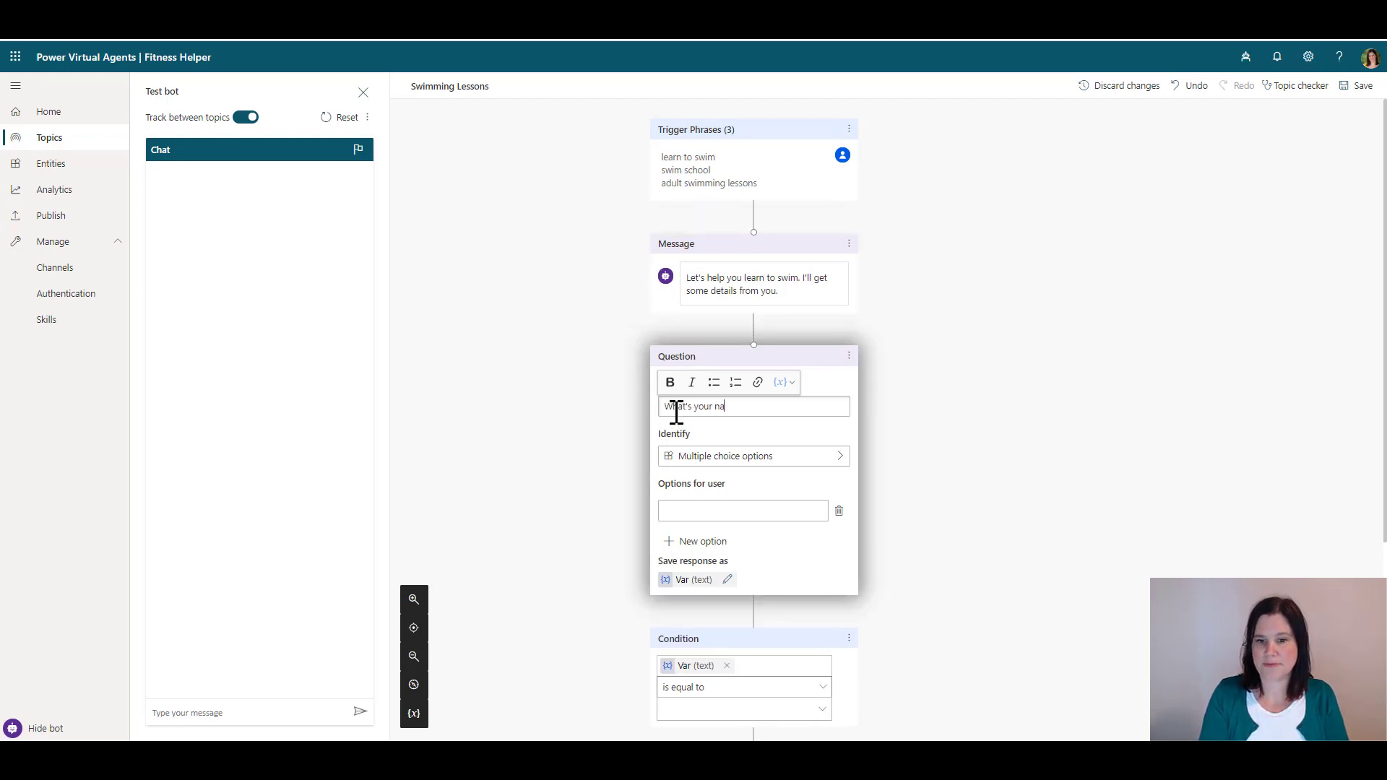
type("me?")
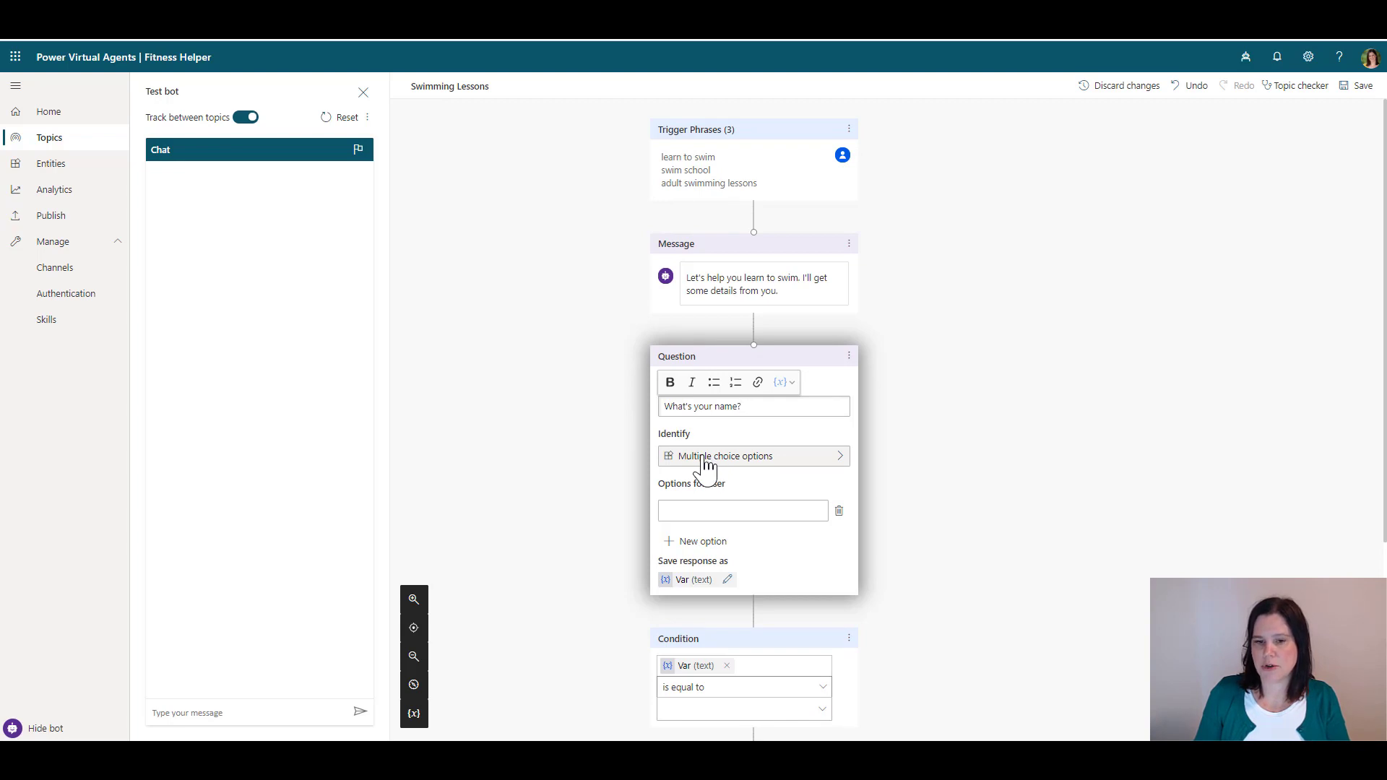
left_click(706, 462)
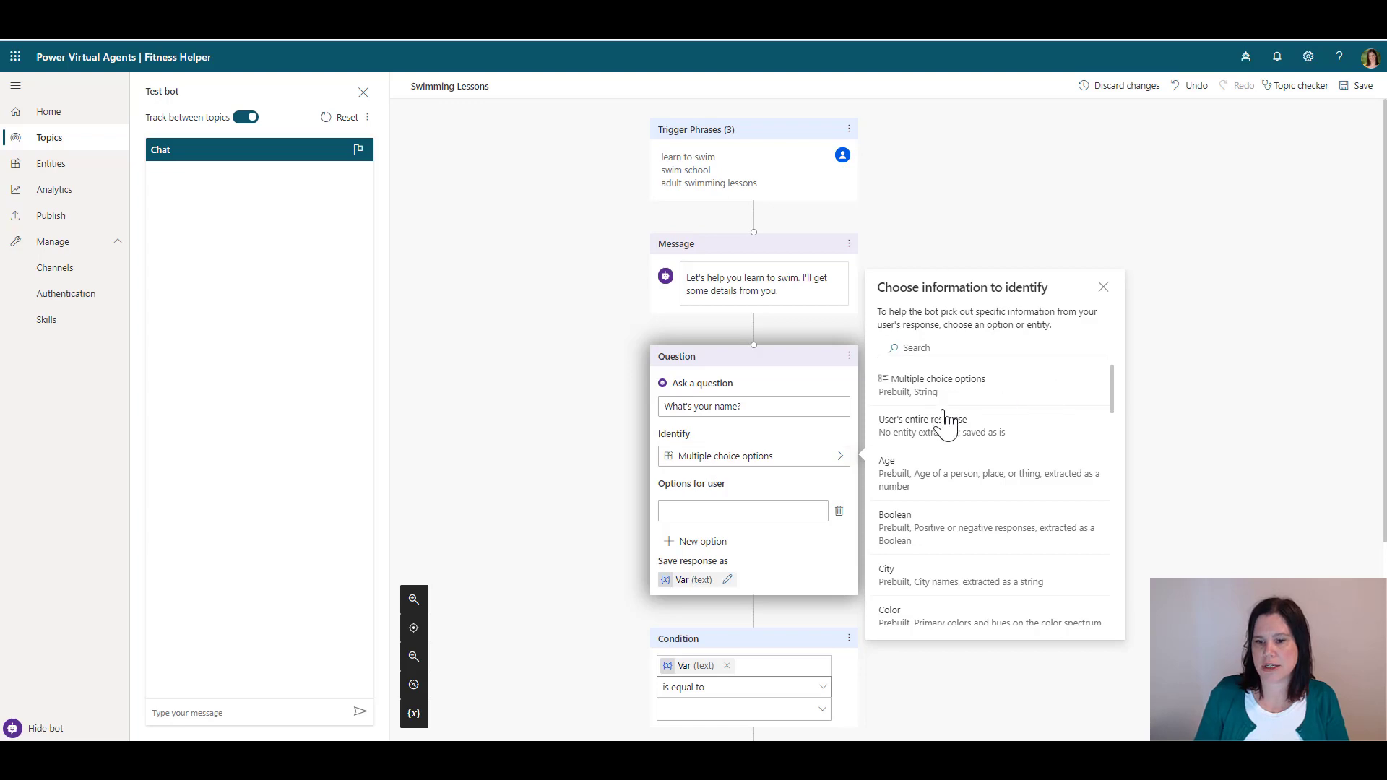
scroll(927, 446, "down", 10)
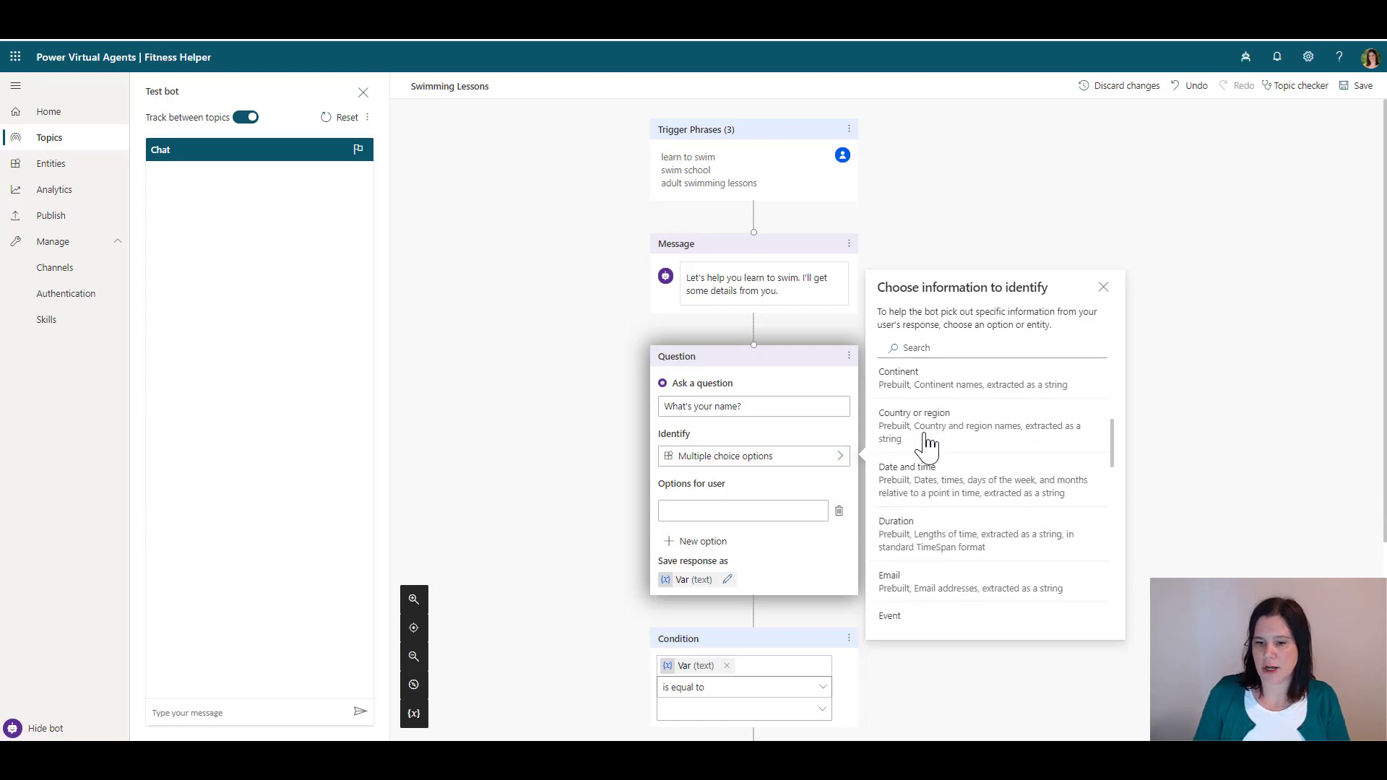
scroll(927, 446, "up", 3)
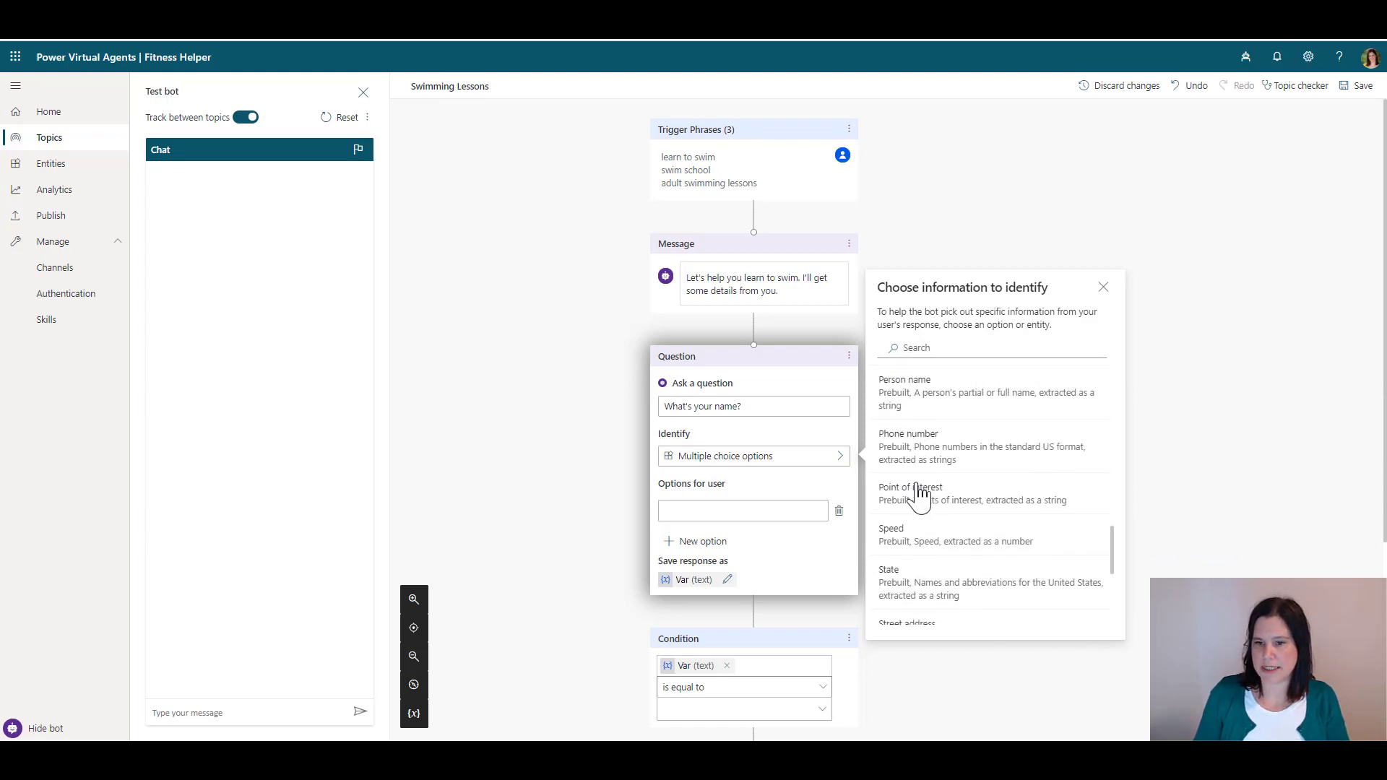
left_click(921, 405)
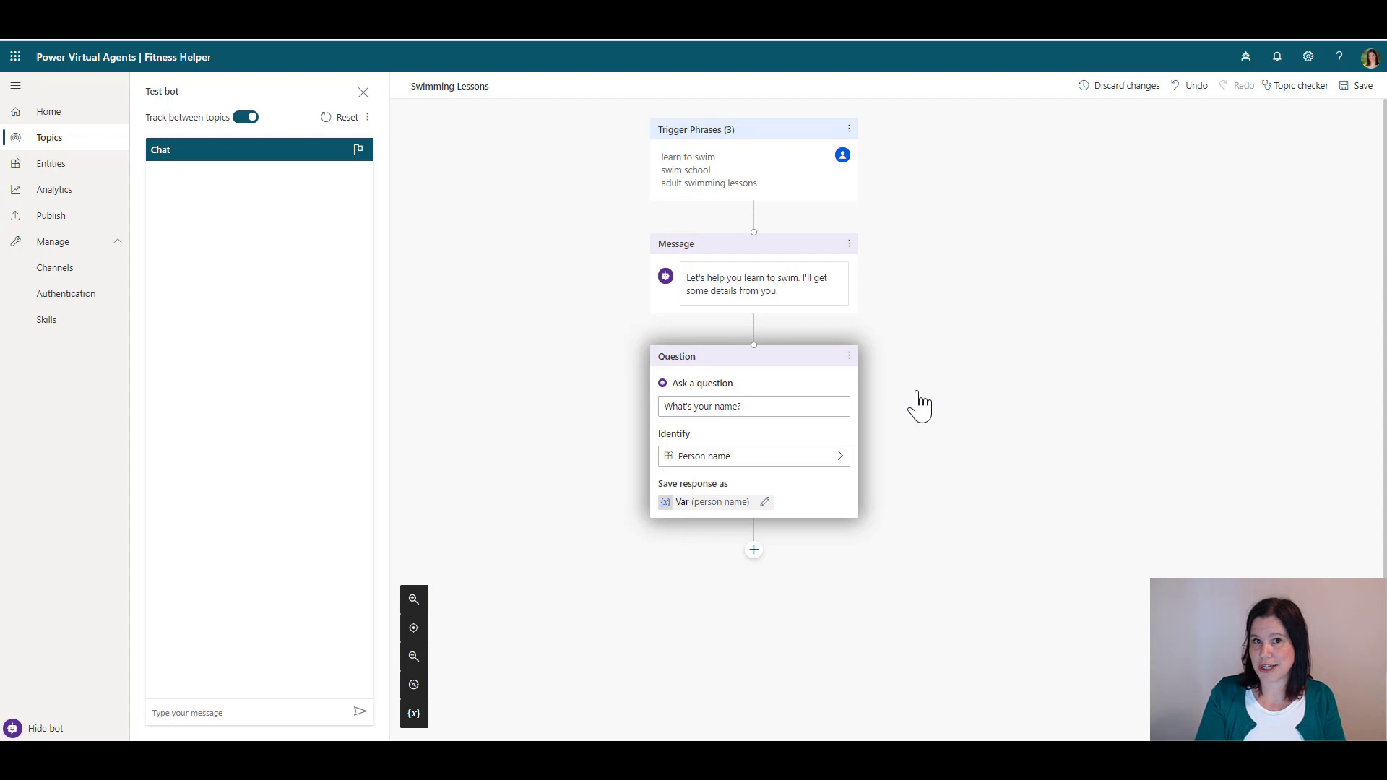
left_click(765, 502)
left_click_drag(1213, 161, 1097, 180)
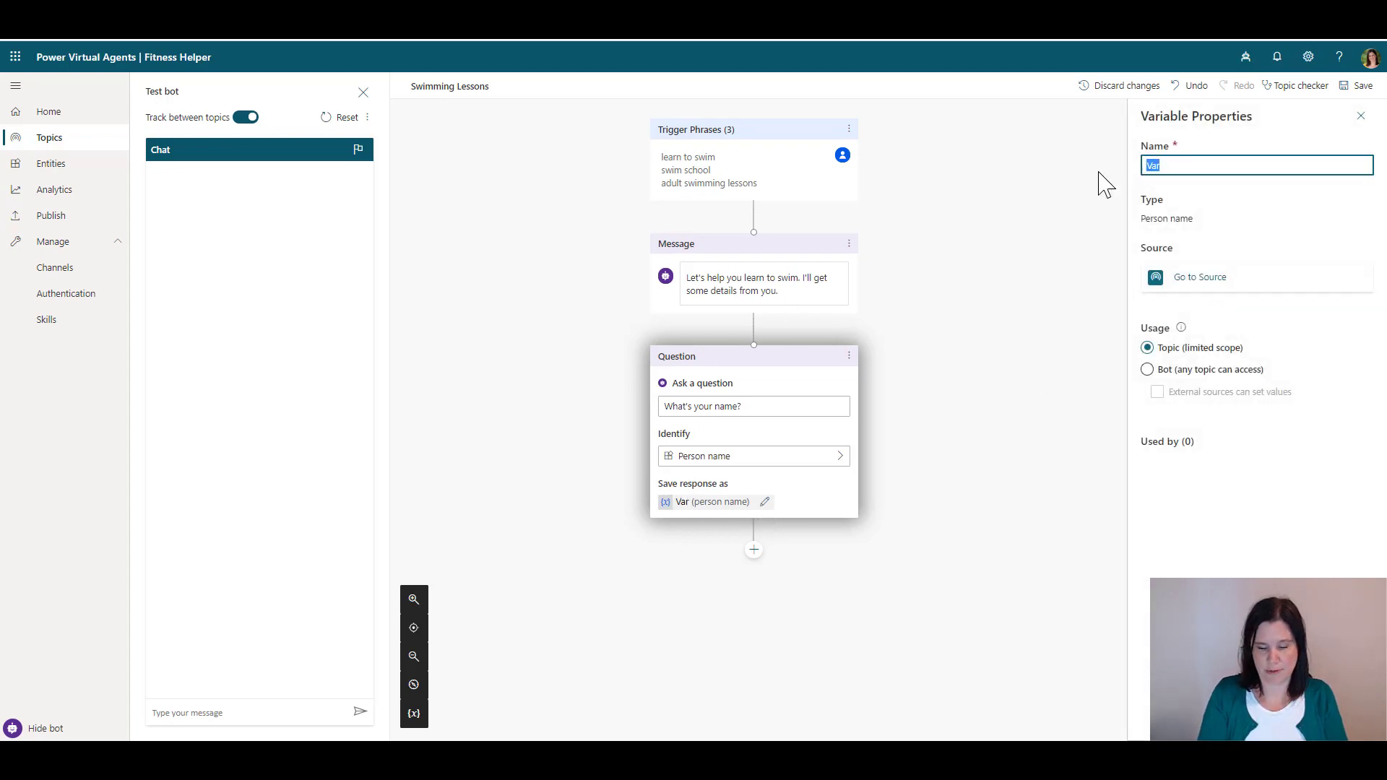
type("Name")
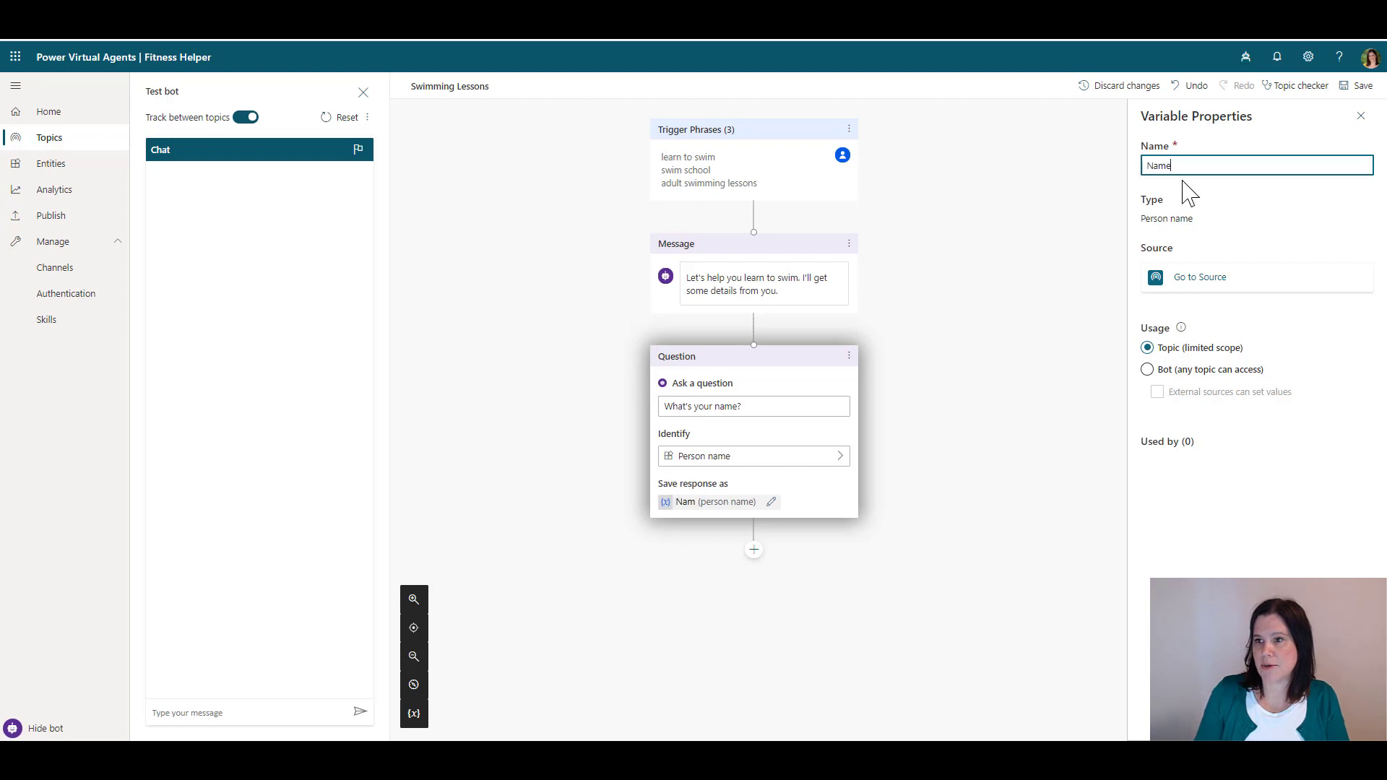
left_click(1361, 116)
left_click(1344, 86)
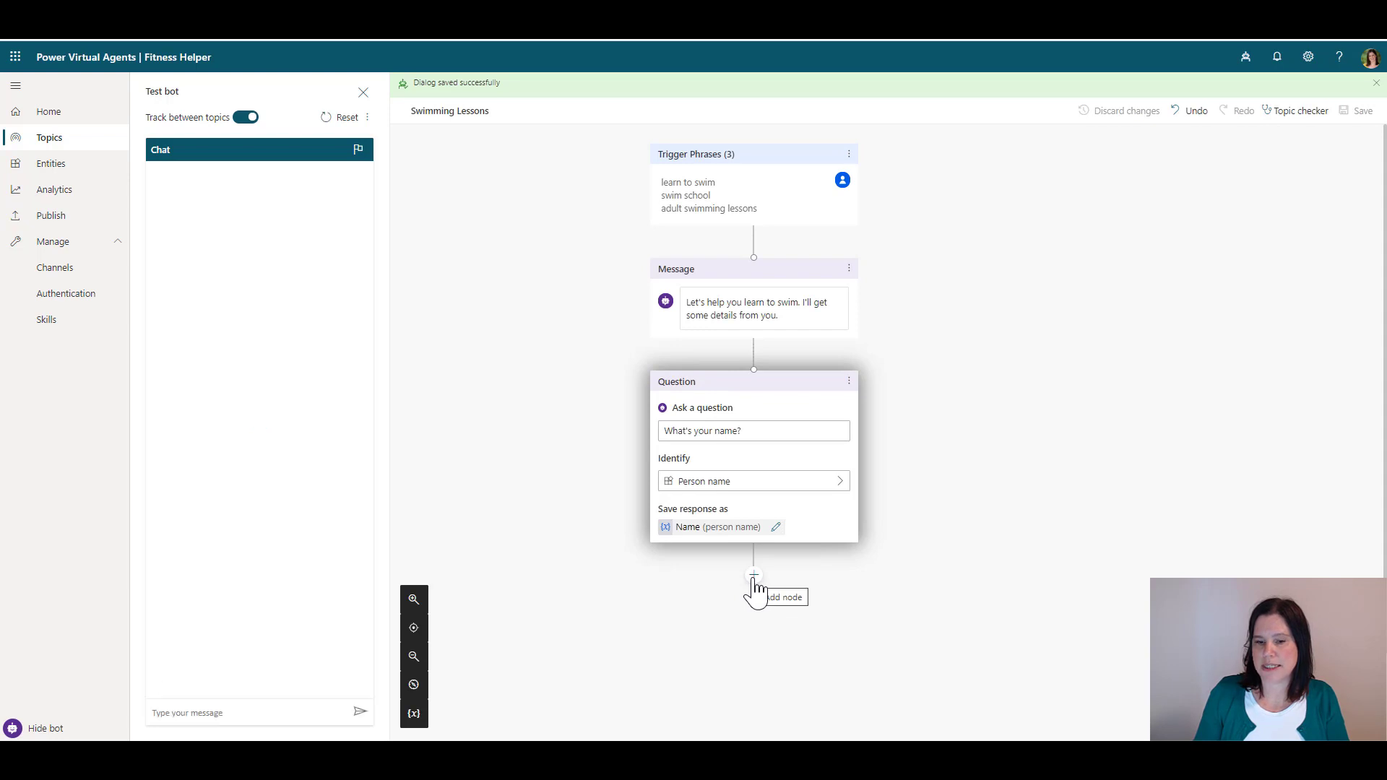
Add the question 'How old are you?' identifying Age into variable Age, and save the topic
left_click(754, 576)
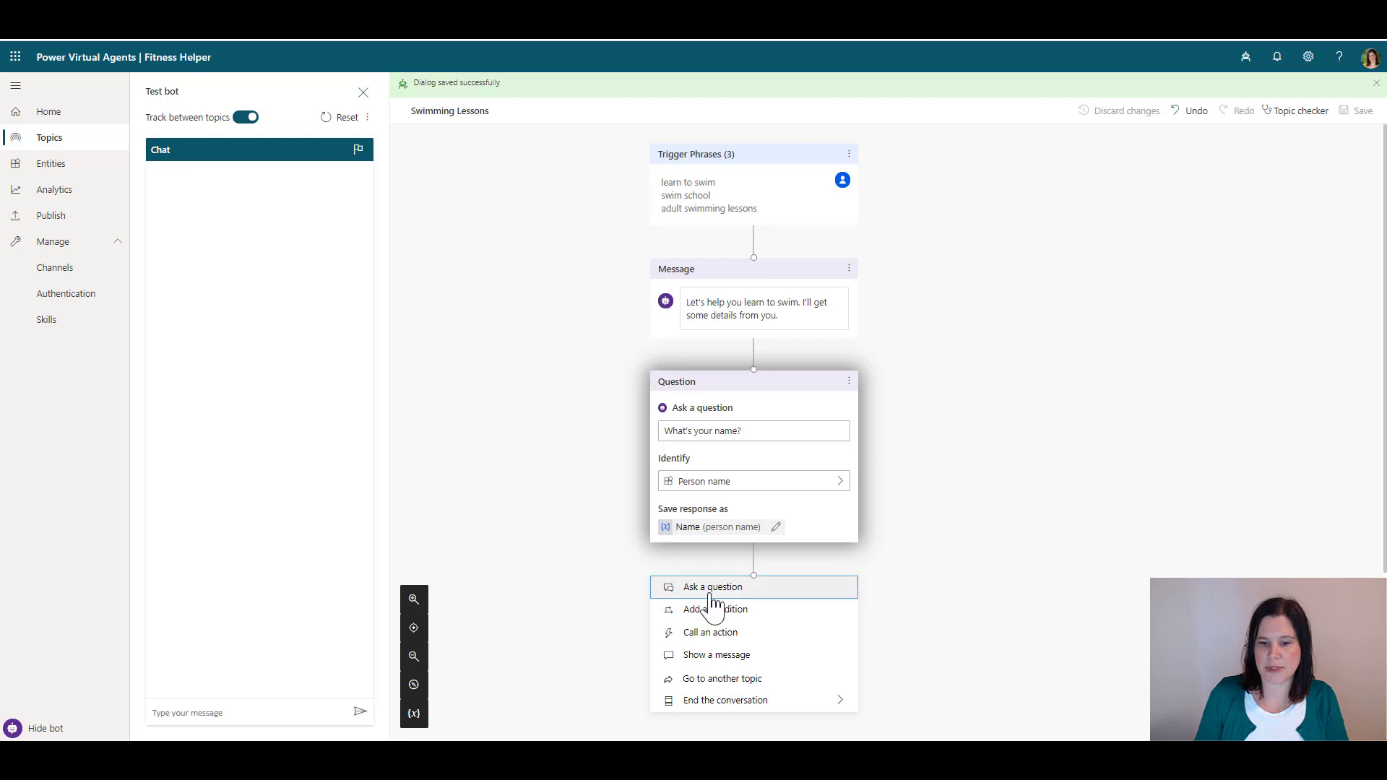
left_click(712, 587)
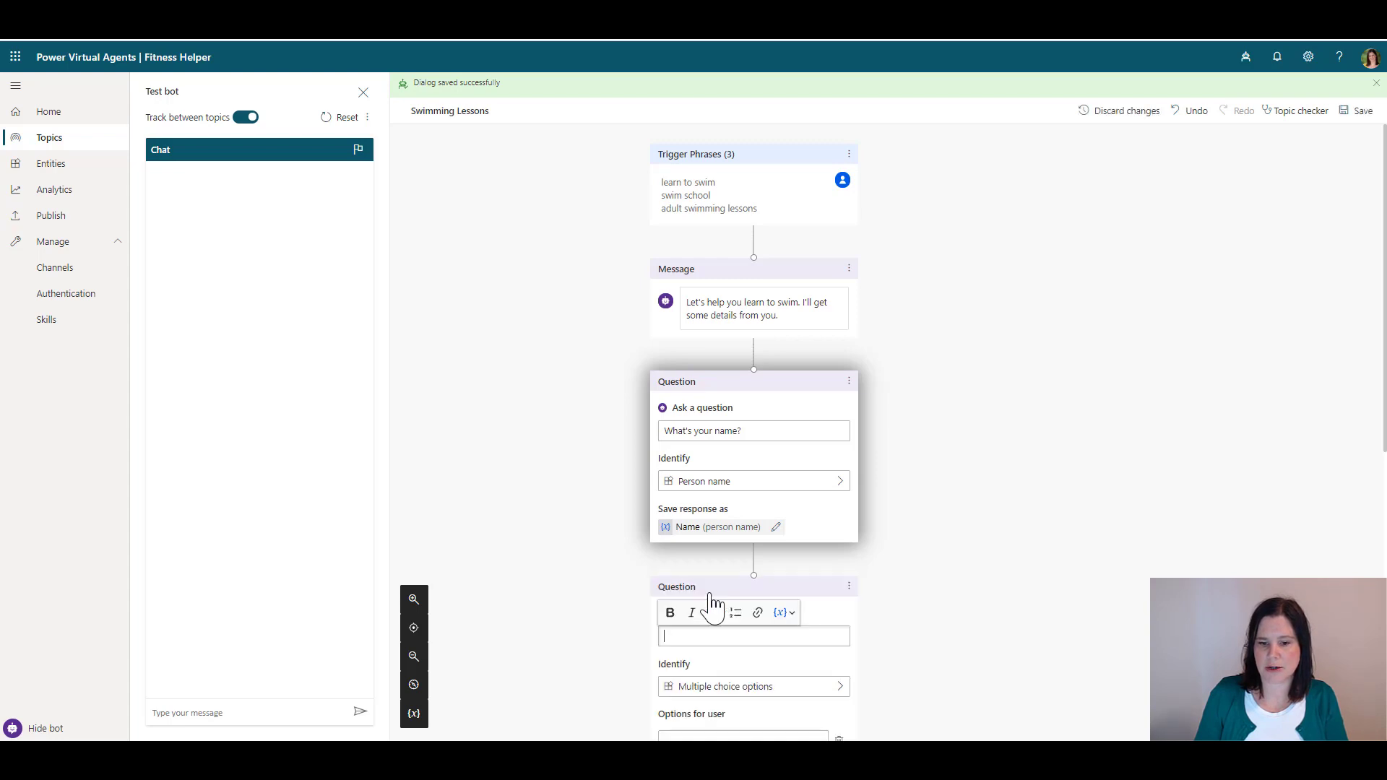
type("How old")
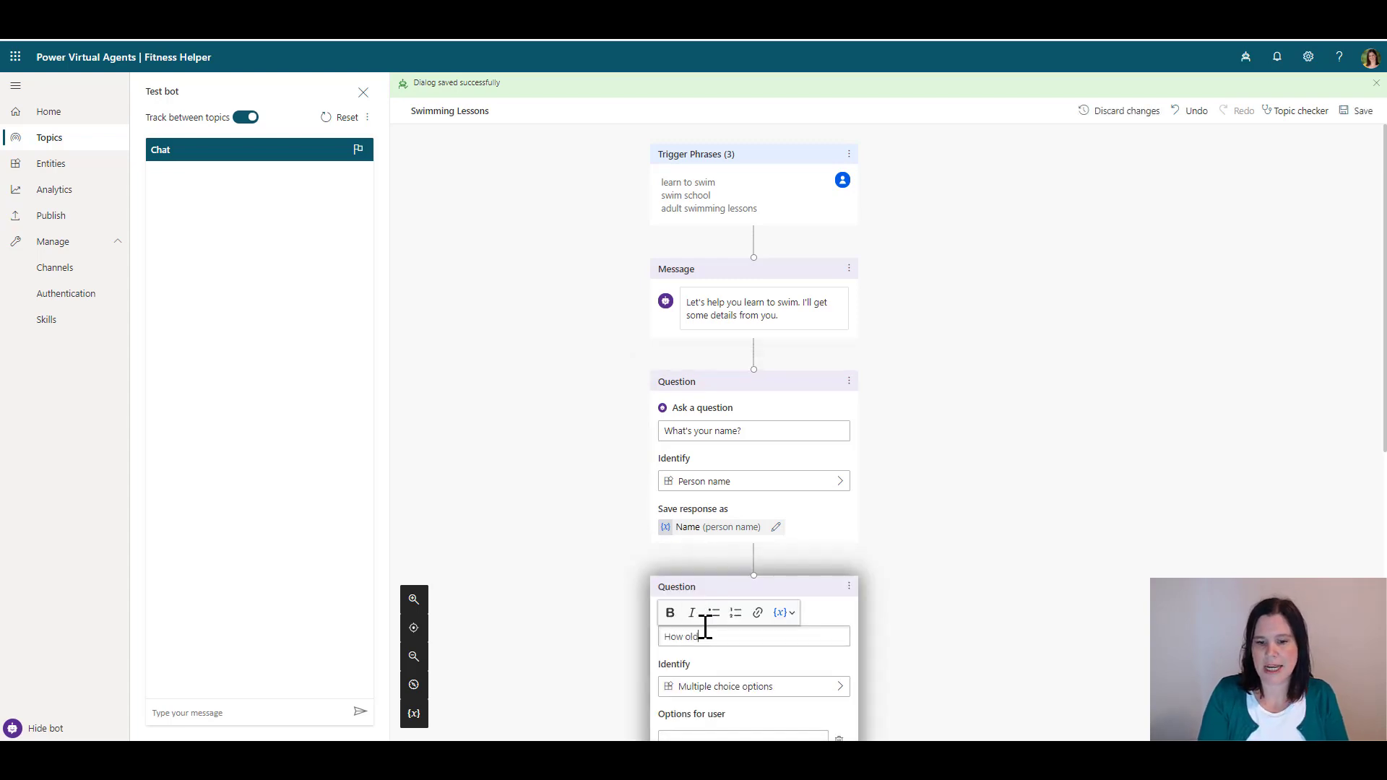
type(" are you")
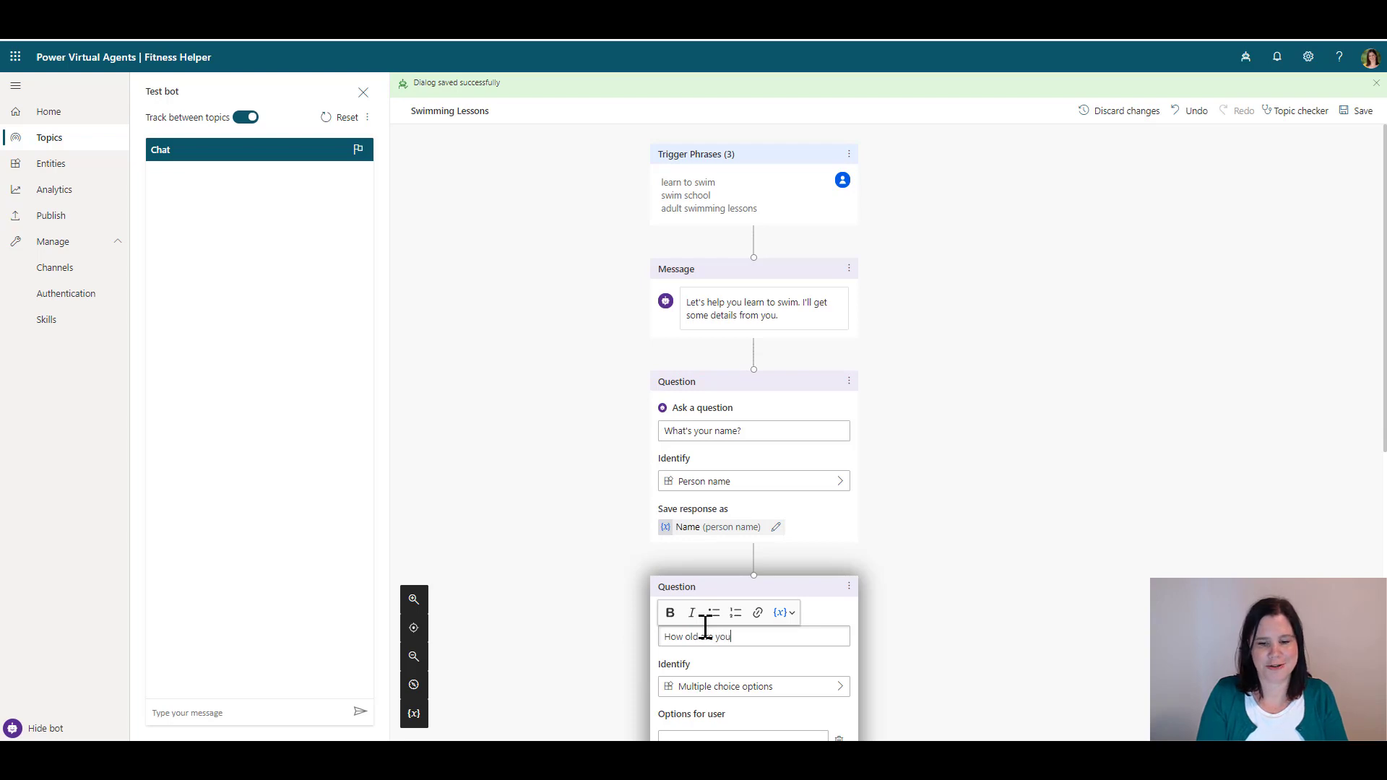
type("?")
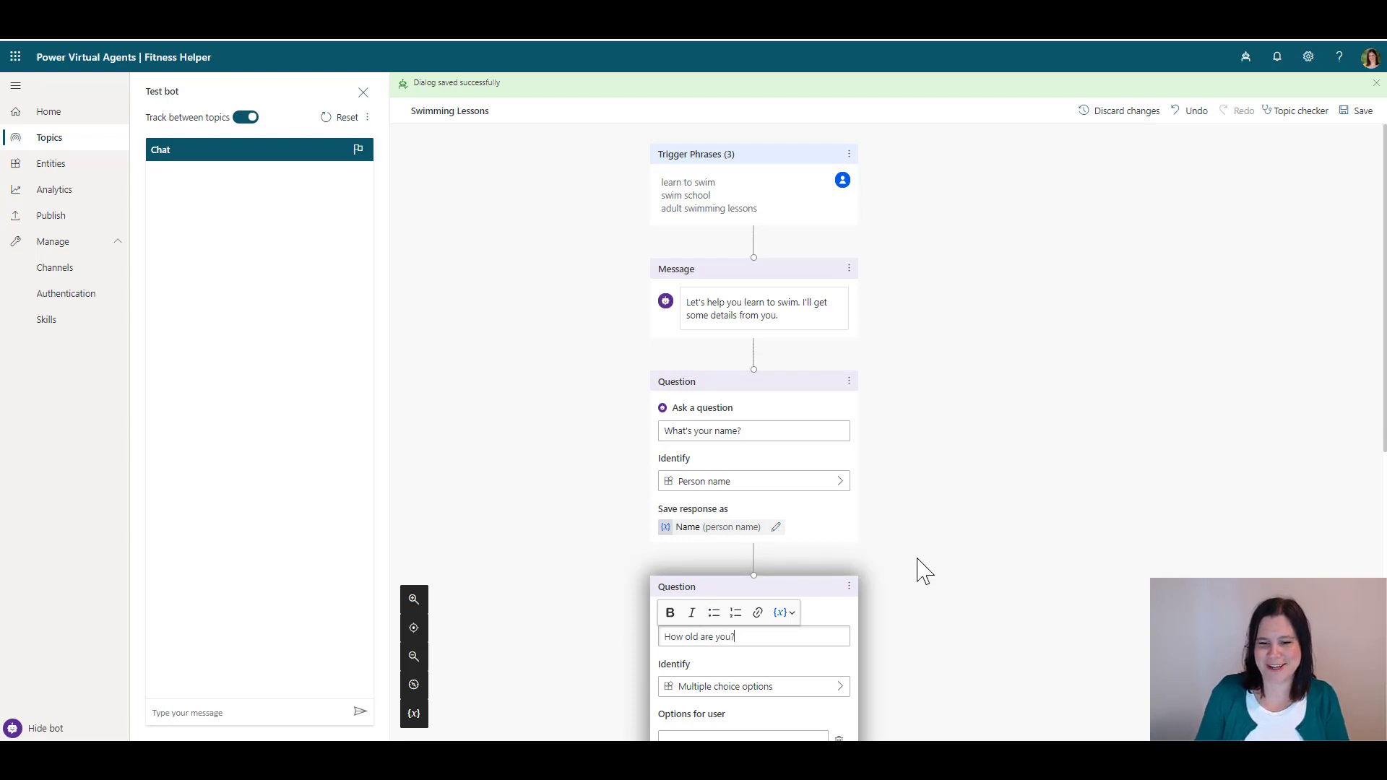
scroll(921, 570, "down", 3)
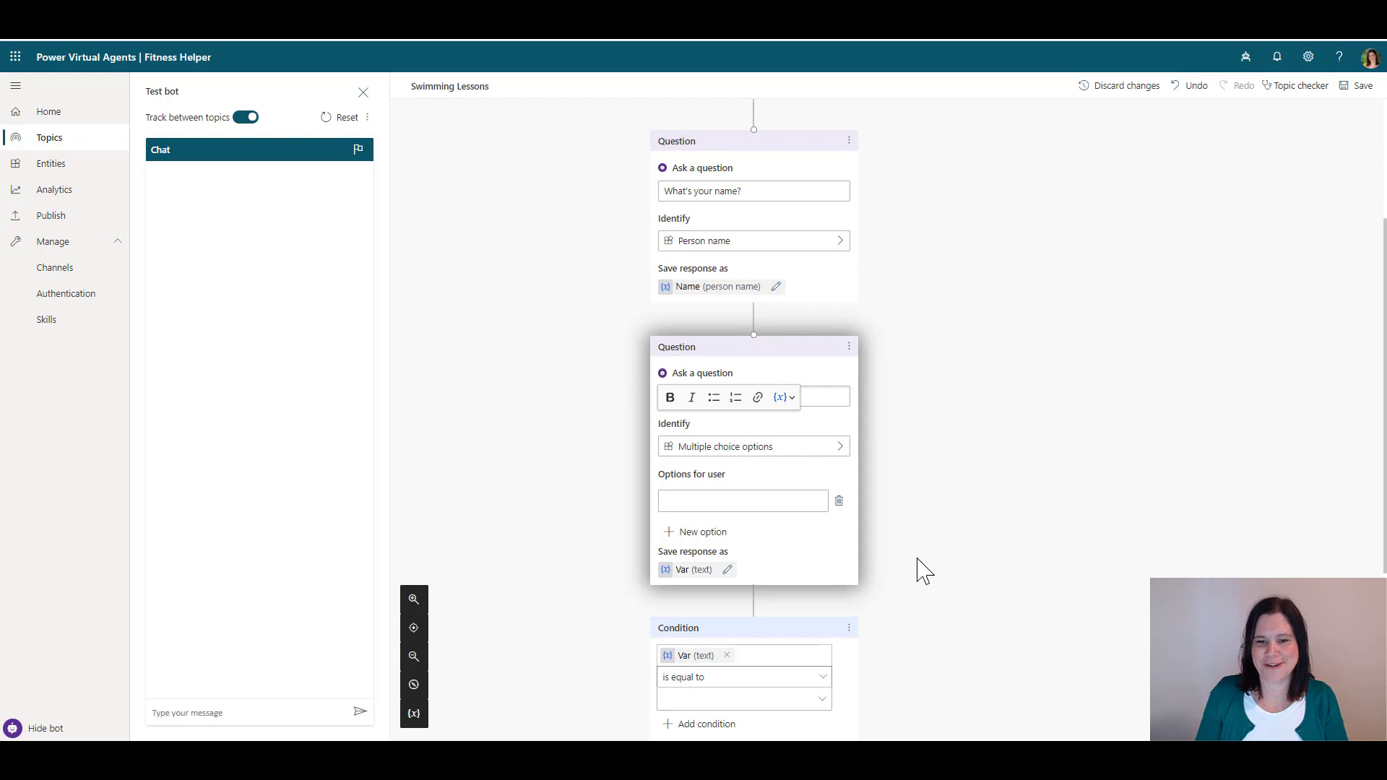
left_click(714, 449)
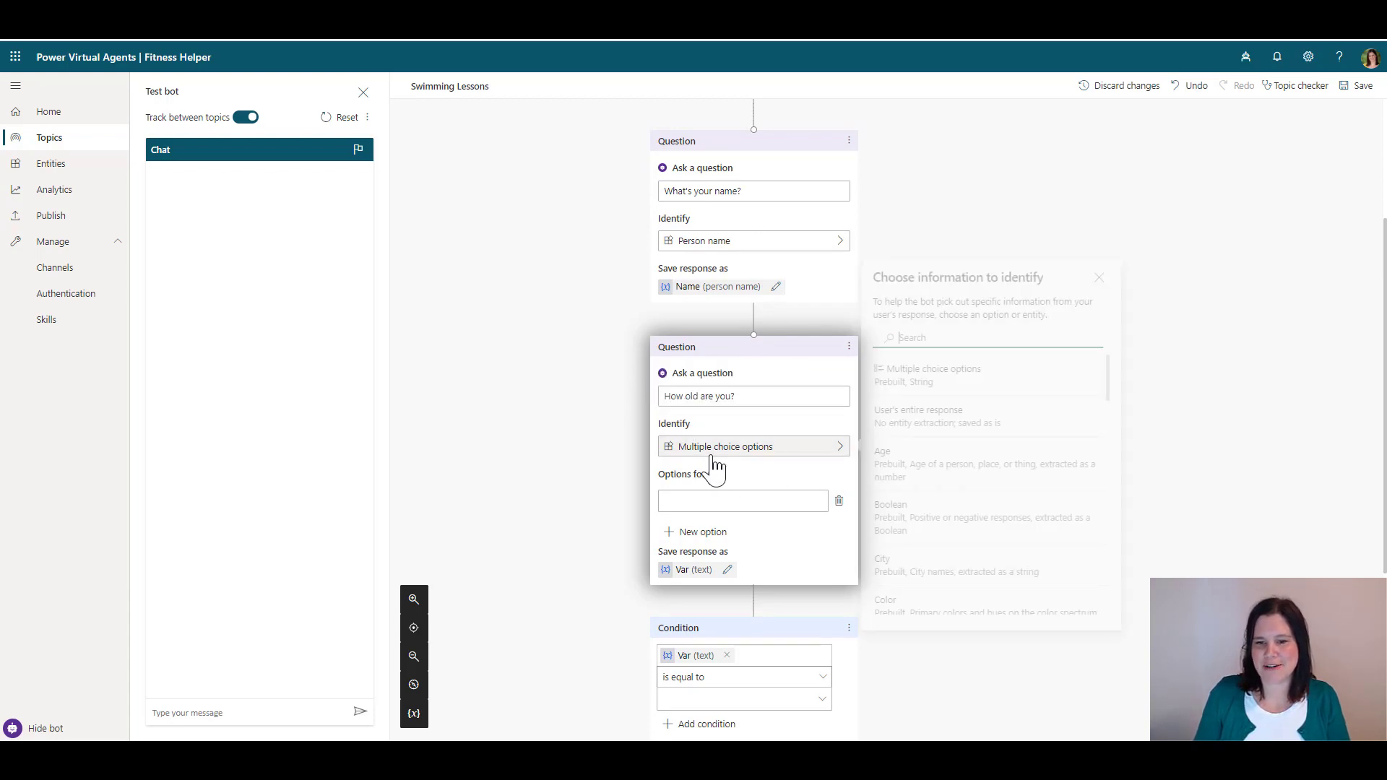
left_click(908, 466)
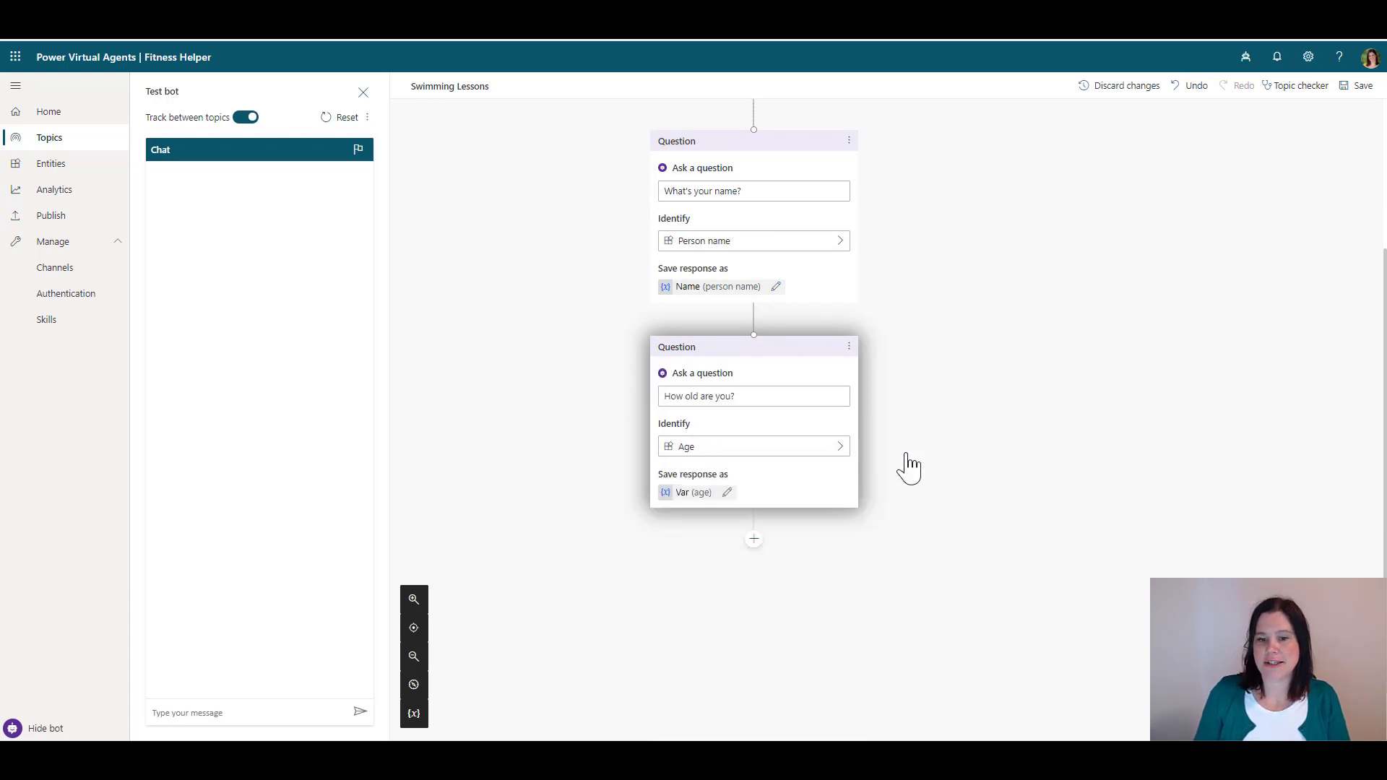
left_click(831, 452)
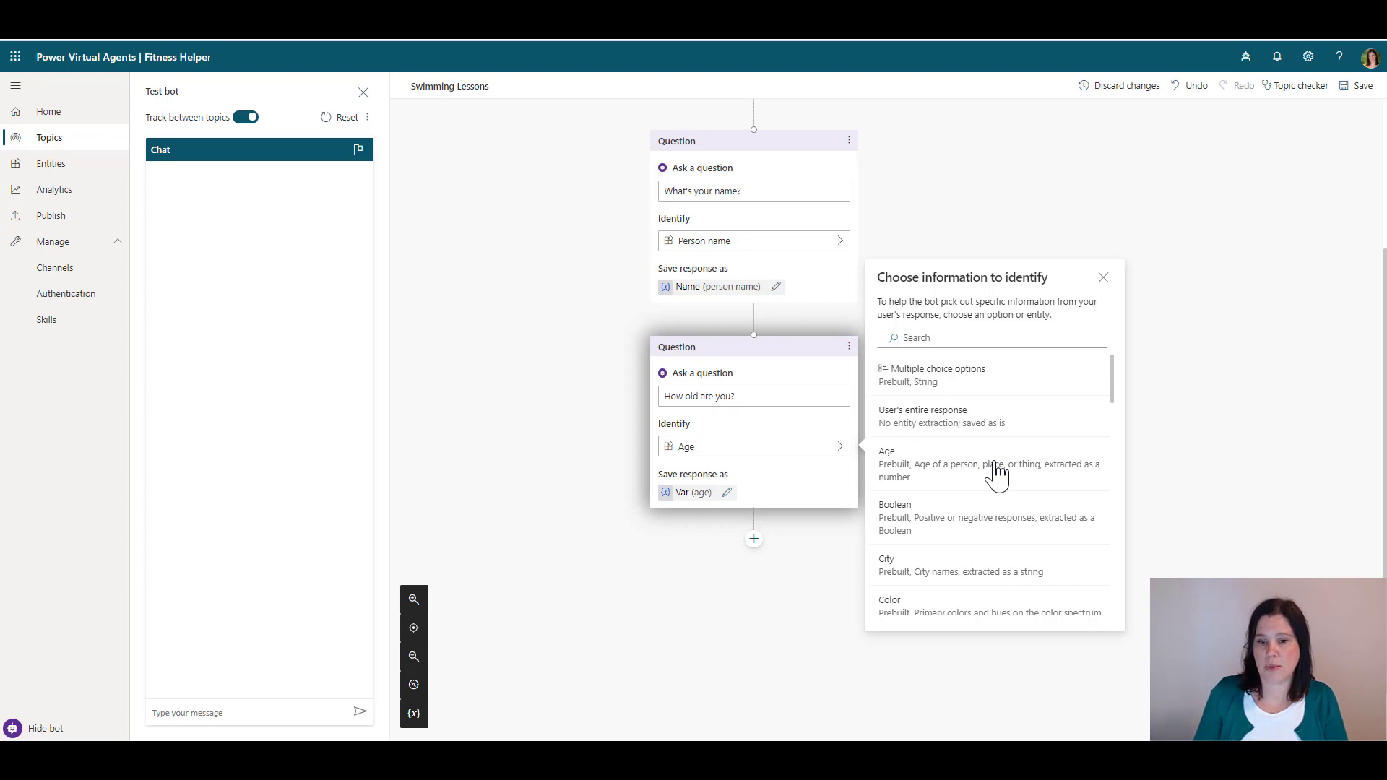
left_click(726, 494)
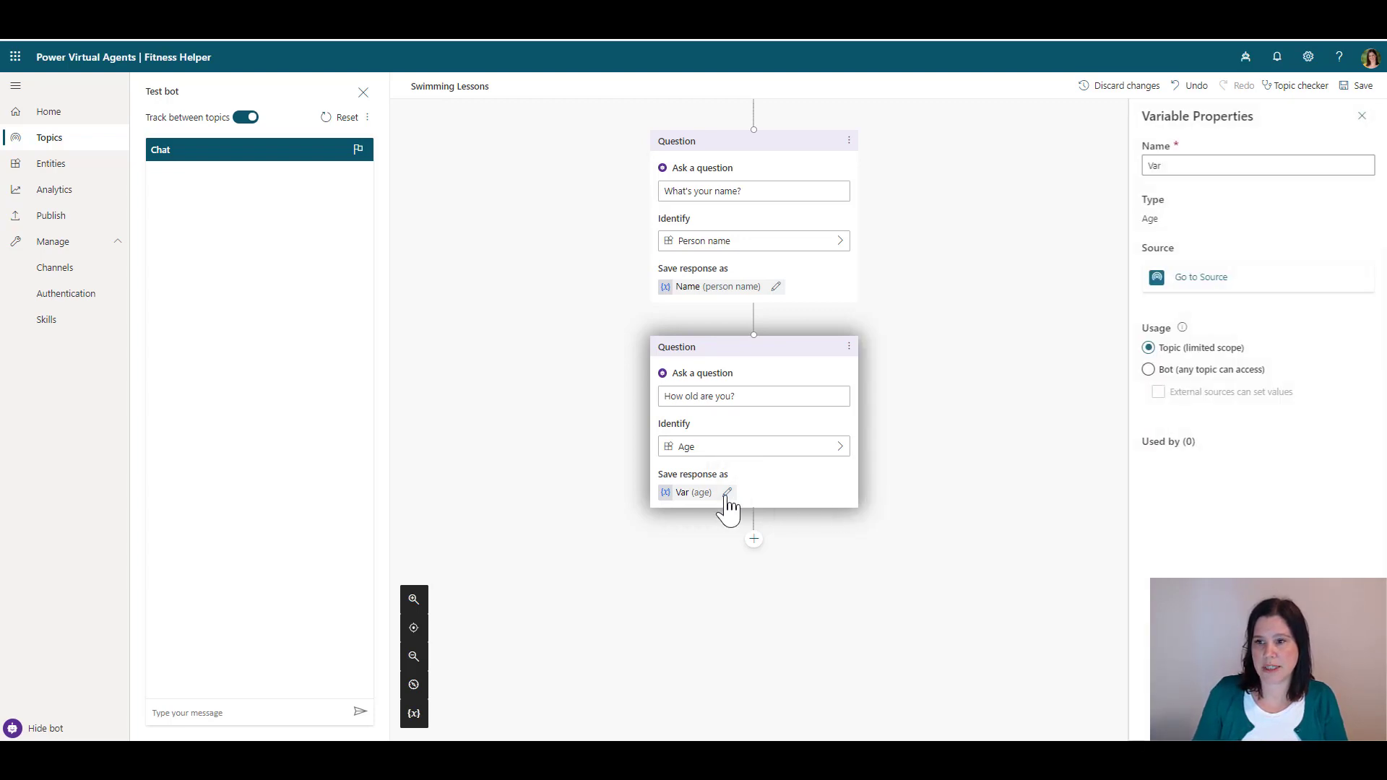
double_click(1177, 166)
type("Age")
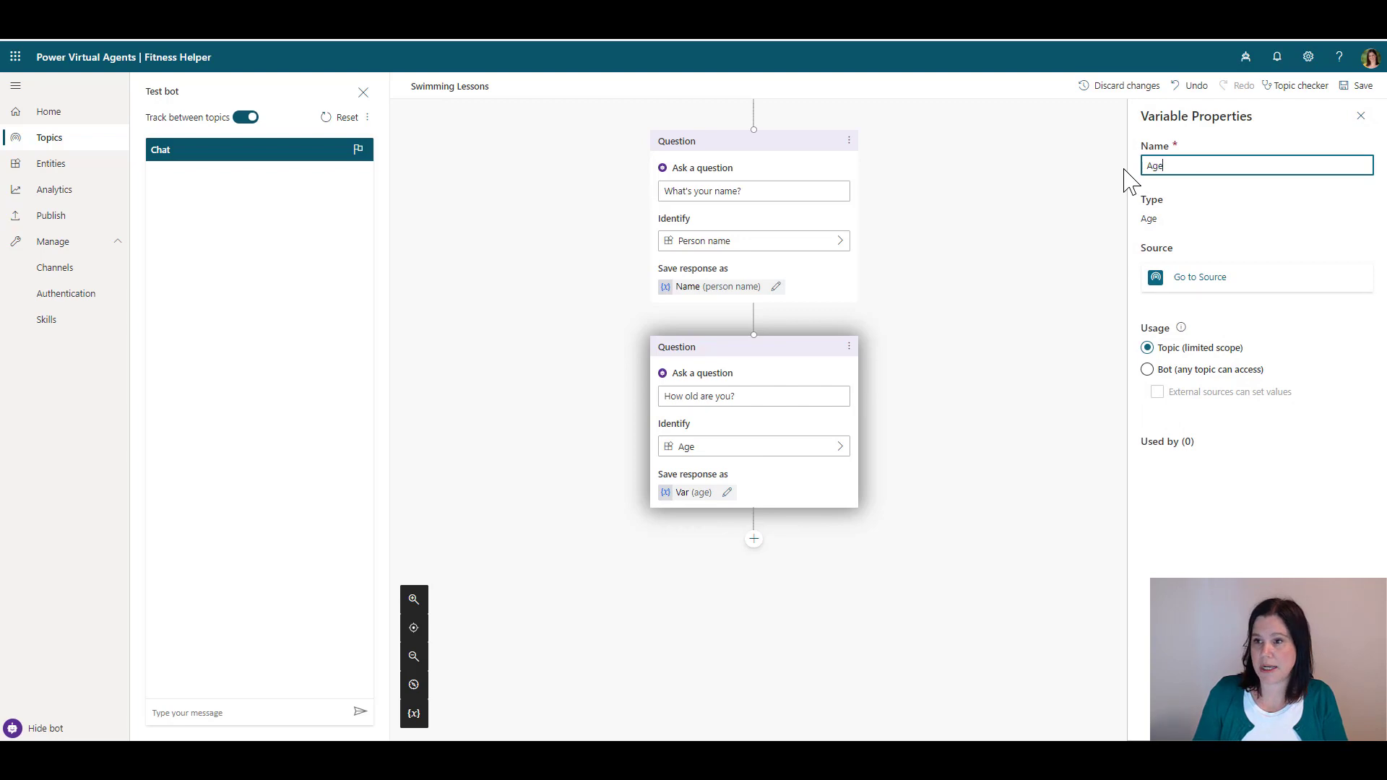
left_click(1358, 86)
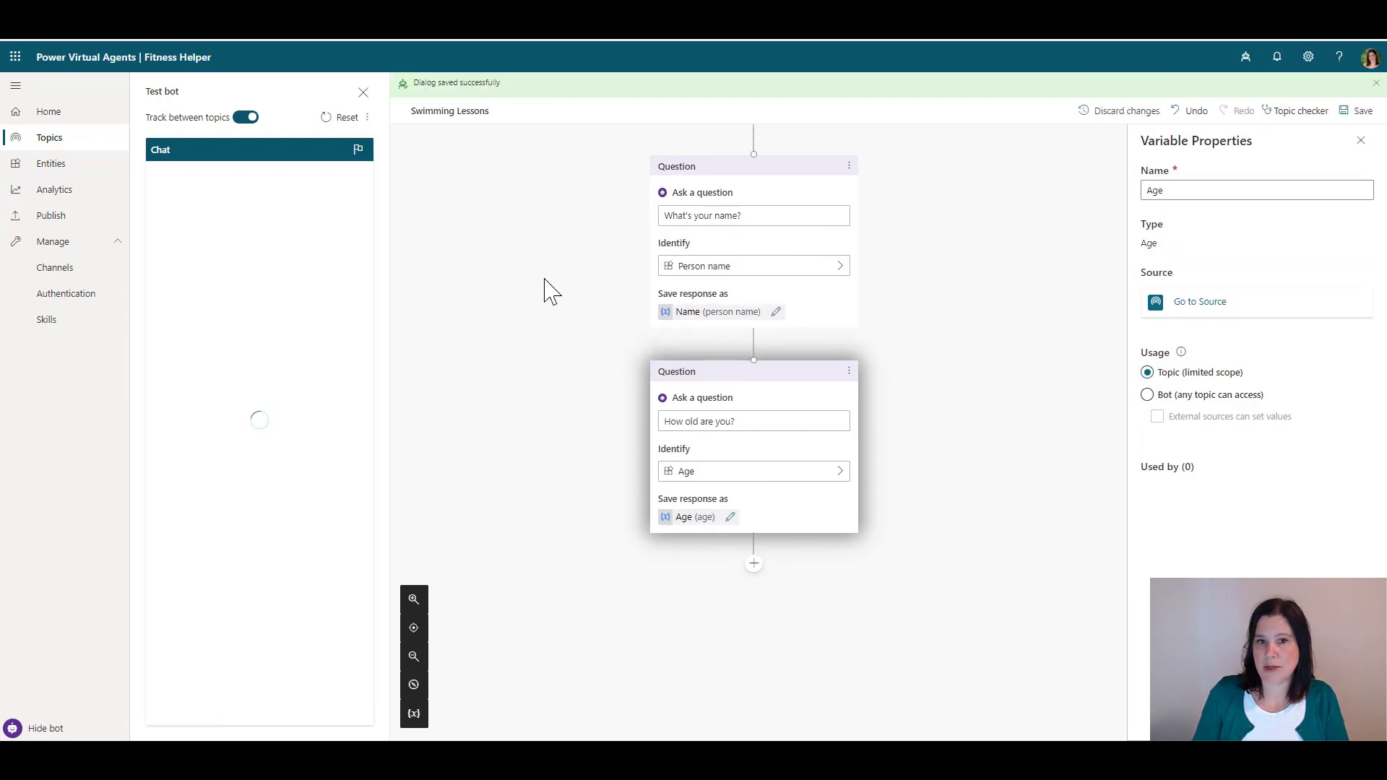
Add a third question 'What's your email' that identifies Email addresses
left_click(753, 564)
left_click(780, 575)
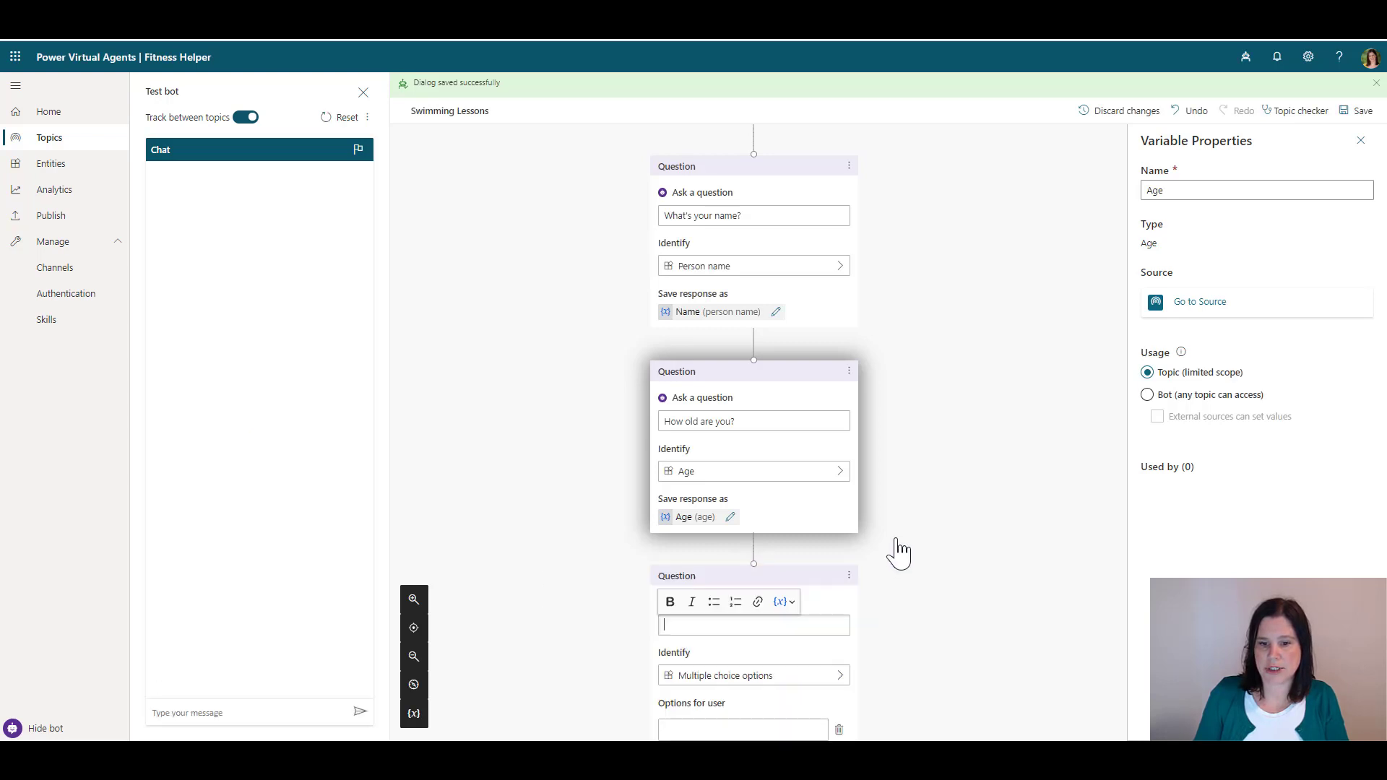
scroll(902, 551, "down", 4)
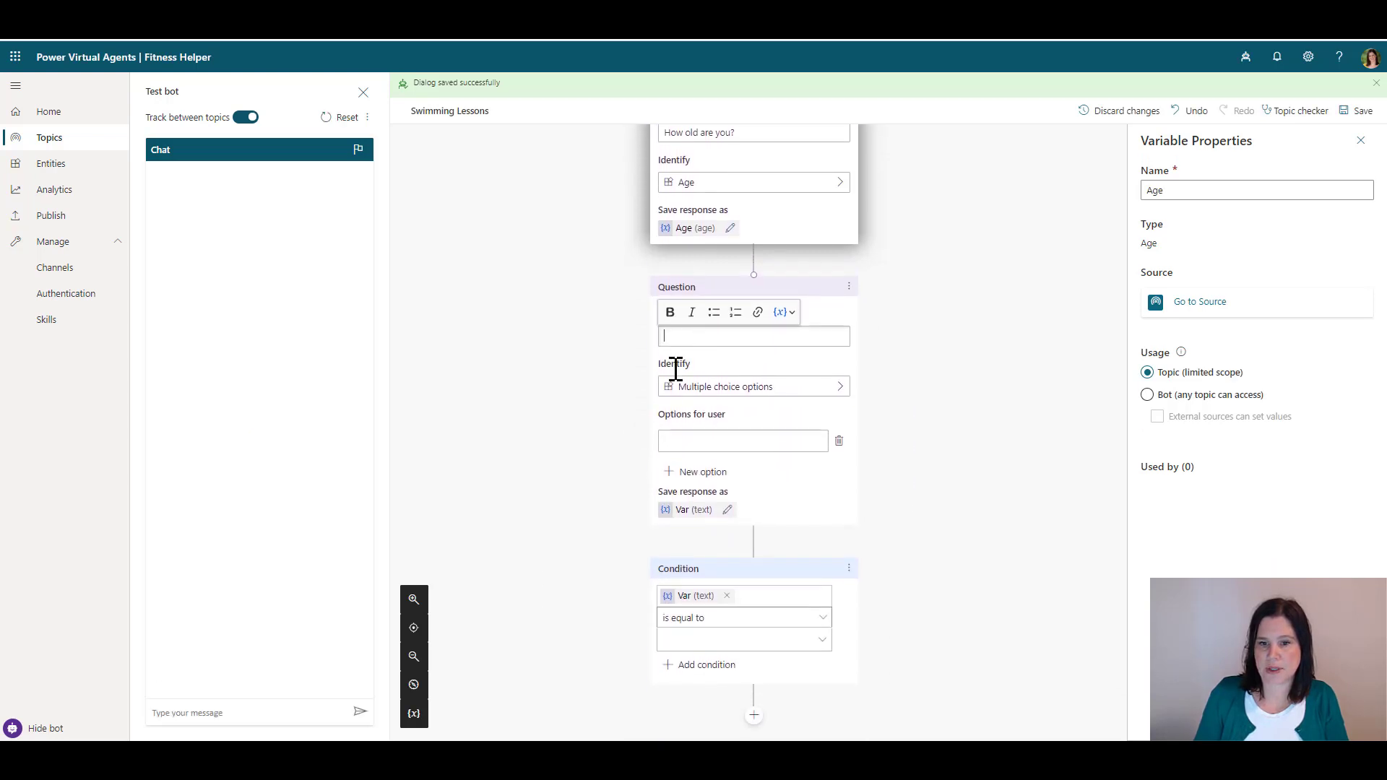
type("What's")
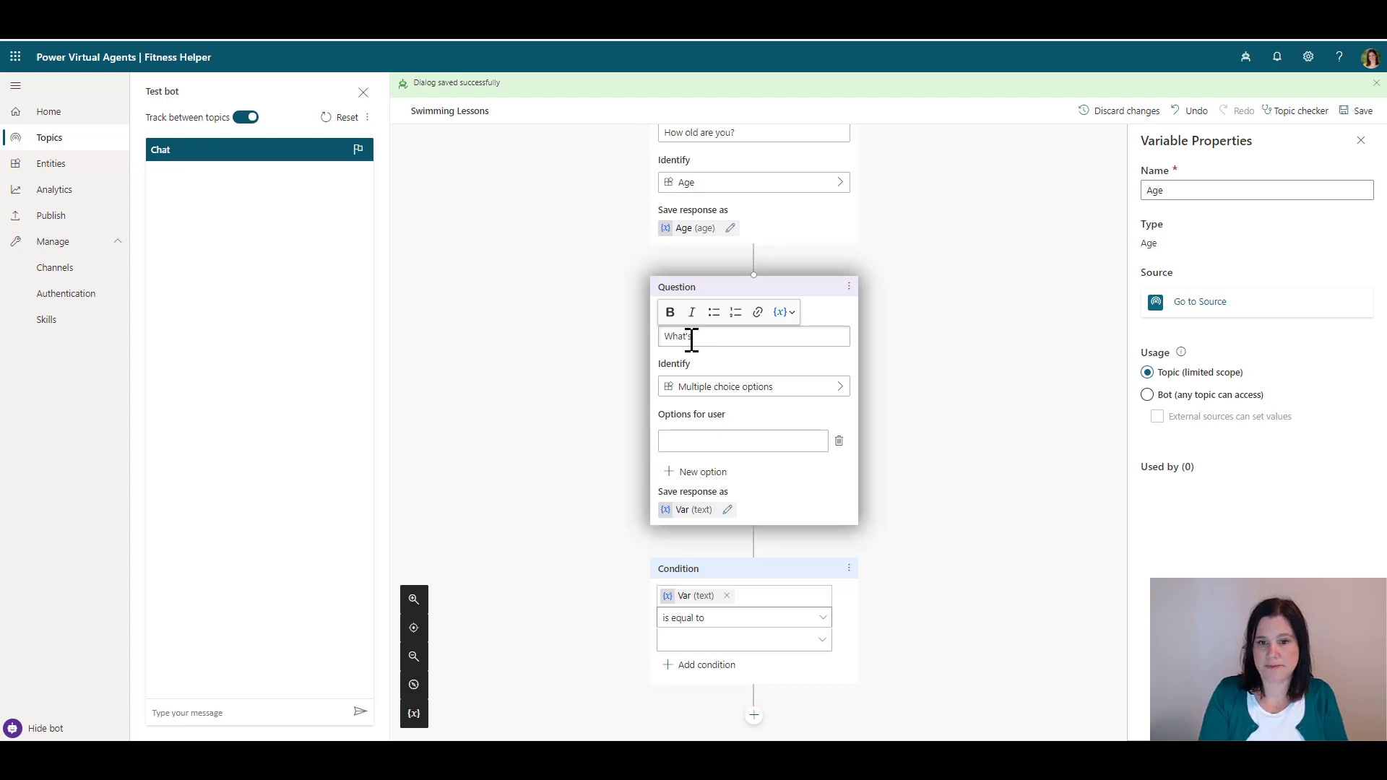
type(" your email?")
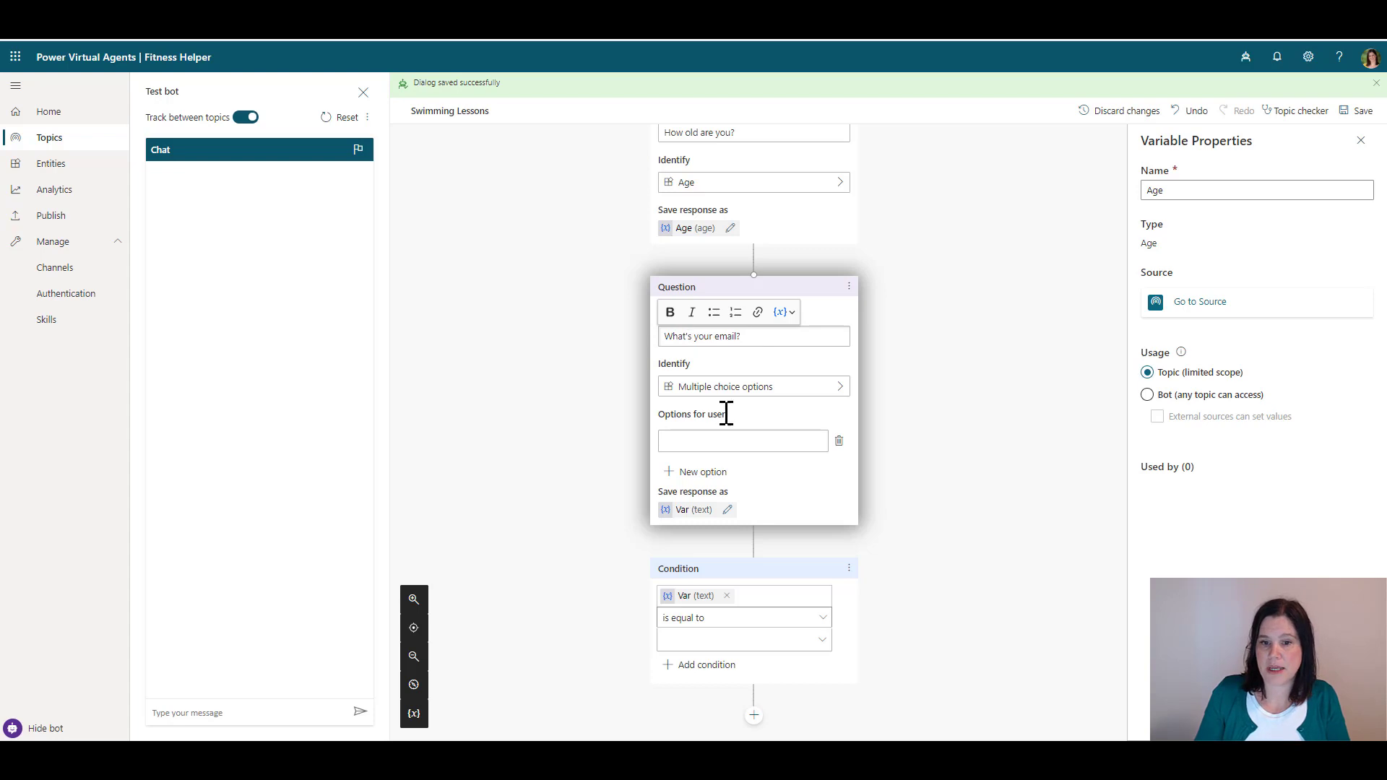
left_click(694, 396)
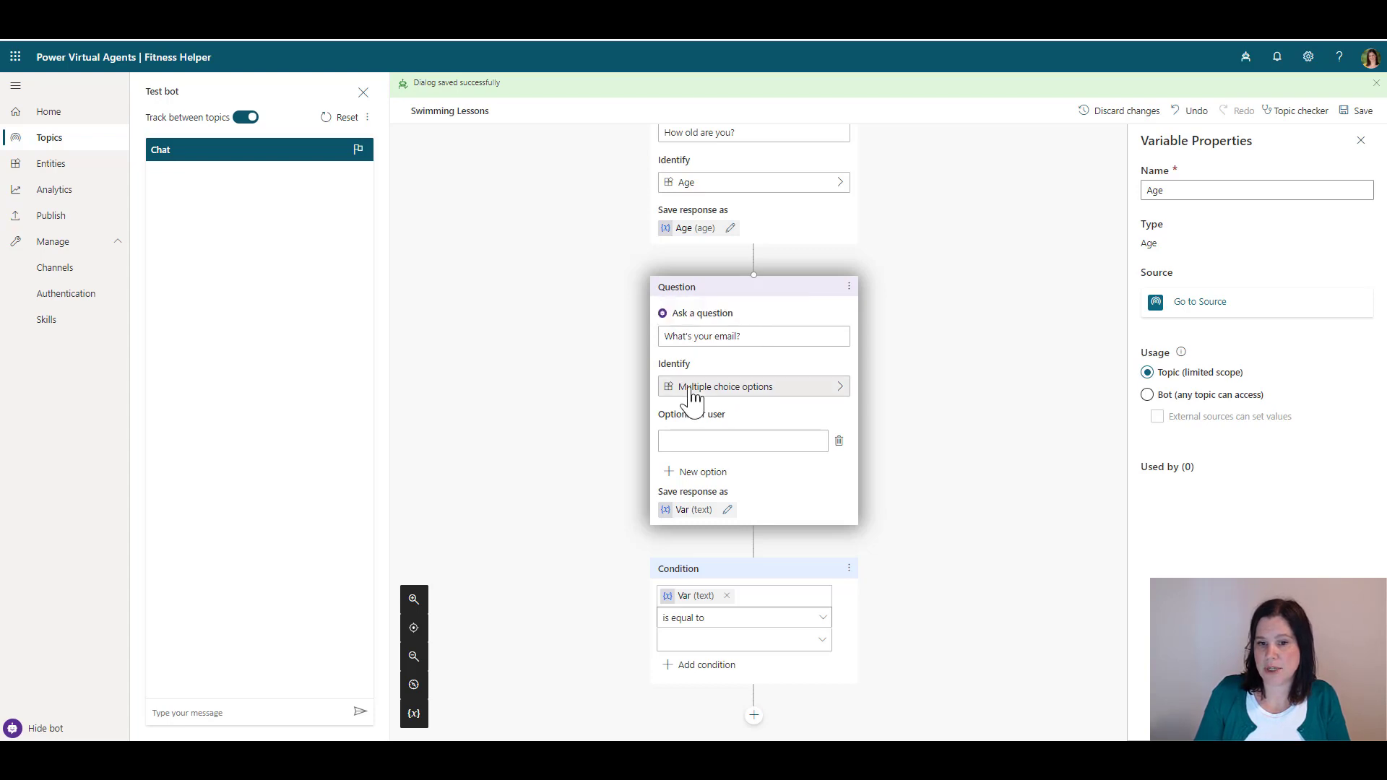
scroll(937, 431, "down", 5)
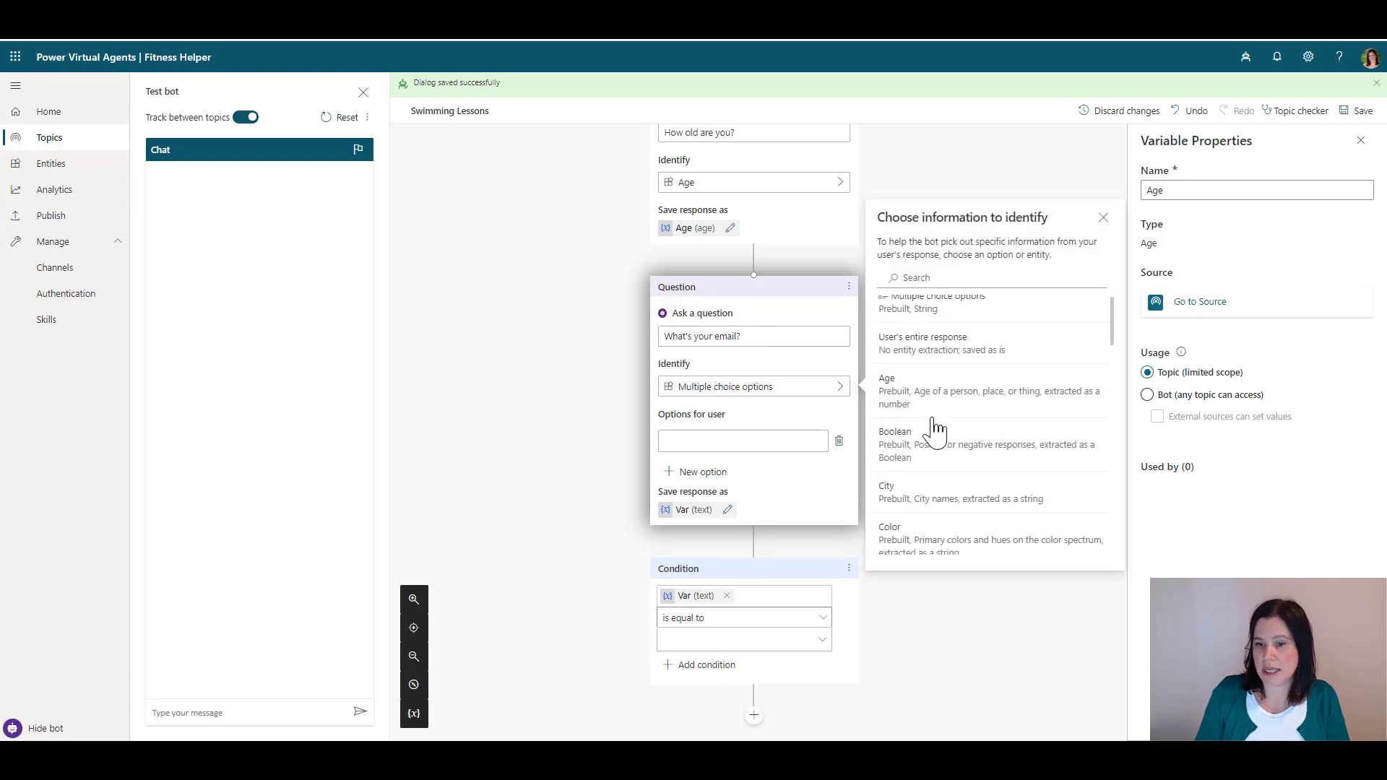
scroll(932, 428, "down", 3)
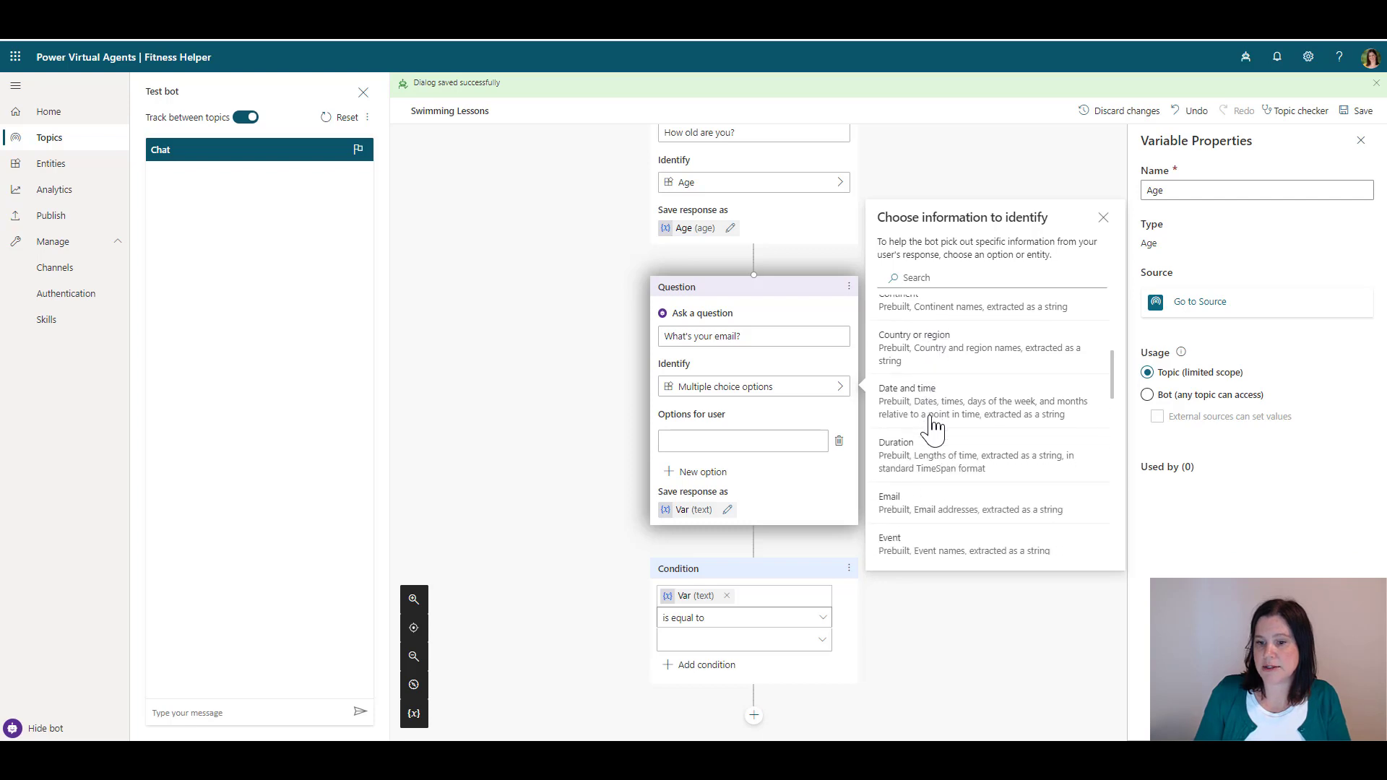
key("Escape")
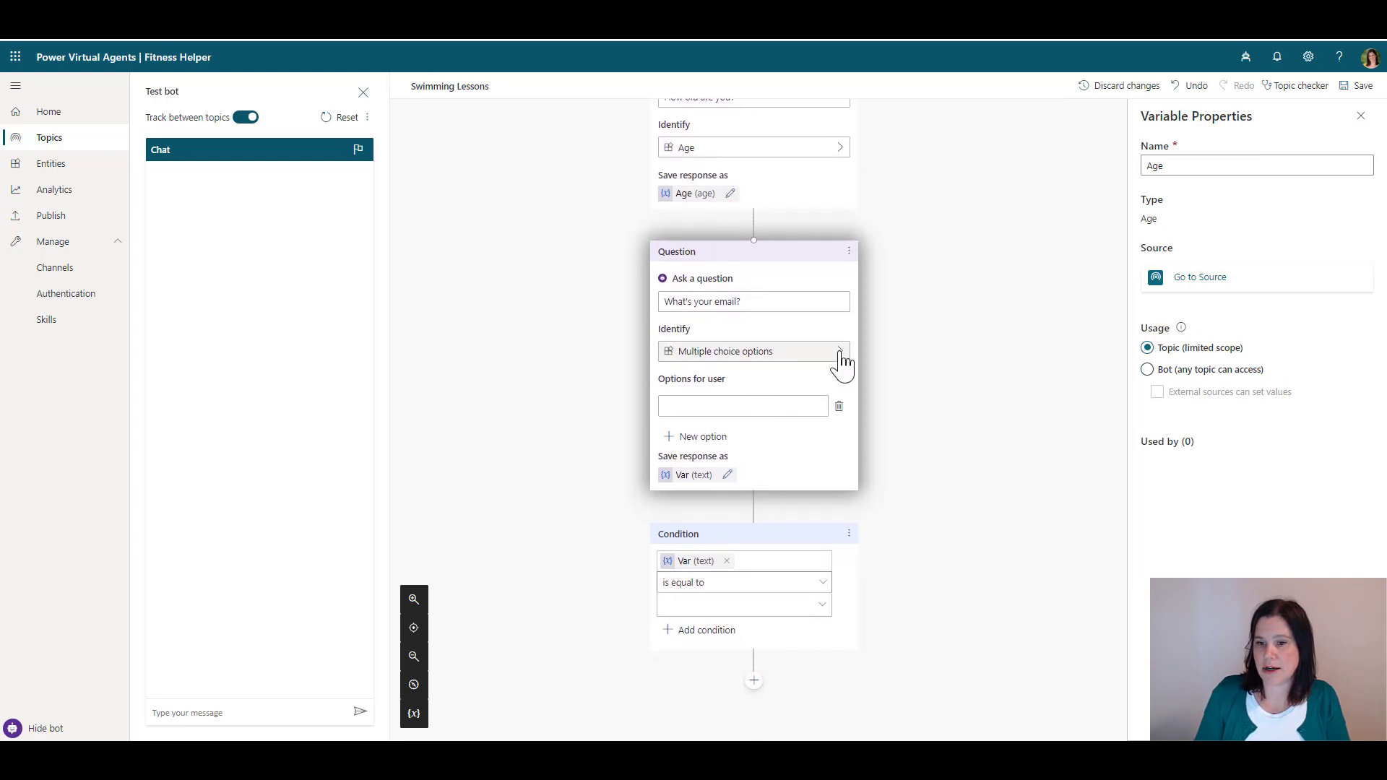
left_click(840, 356)
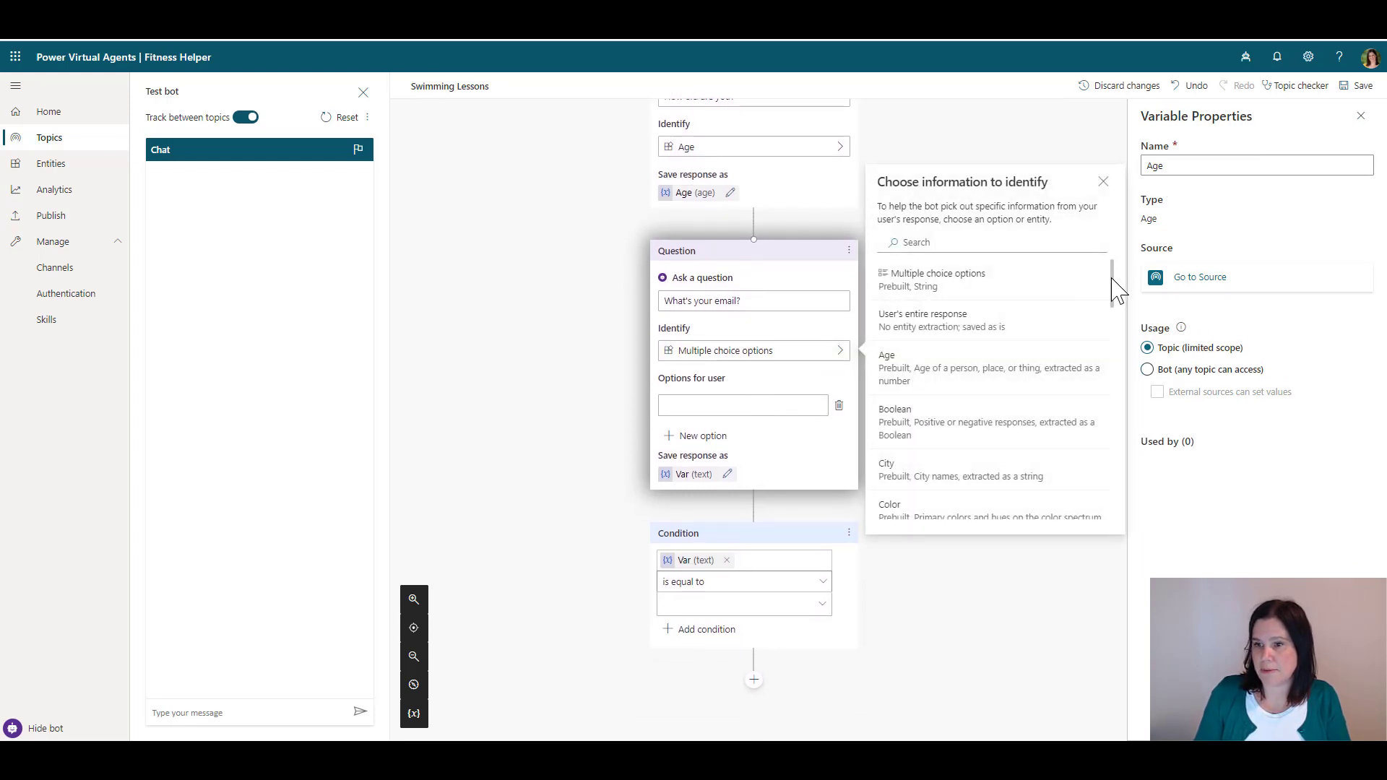
left_click_drag(1114, 276, 1115, 331)
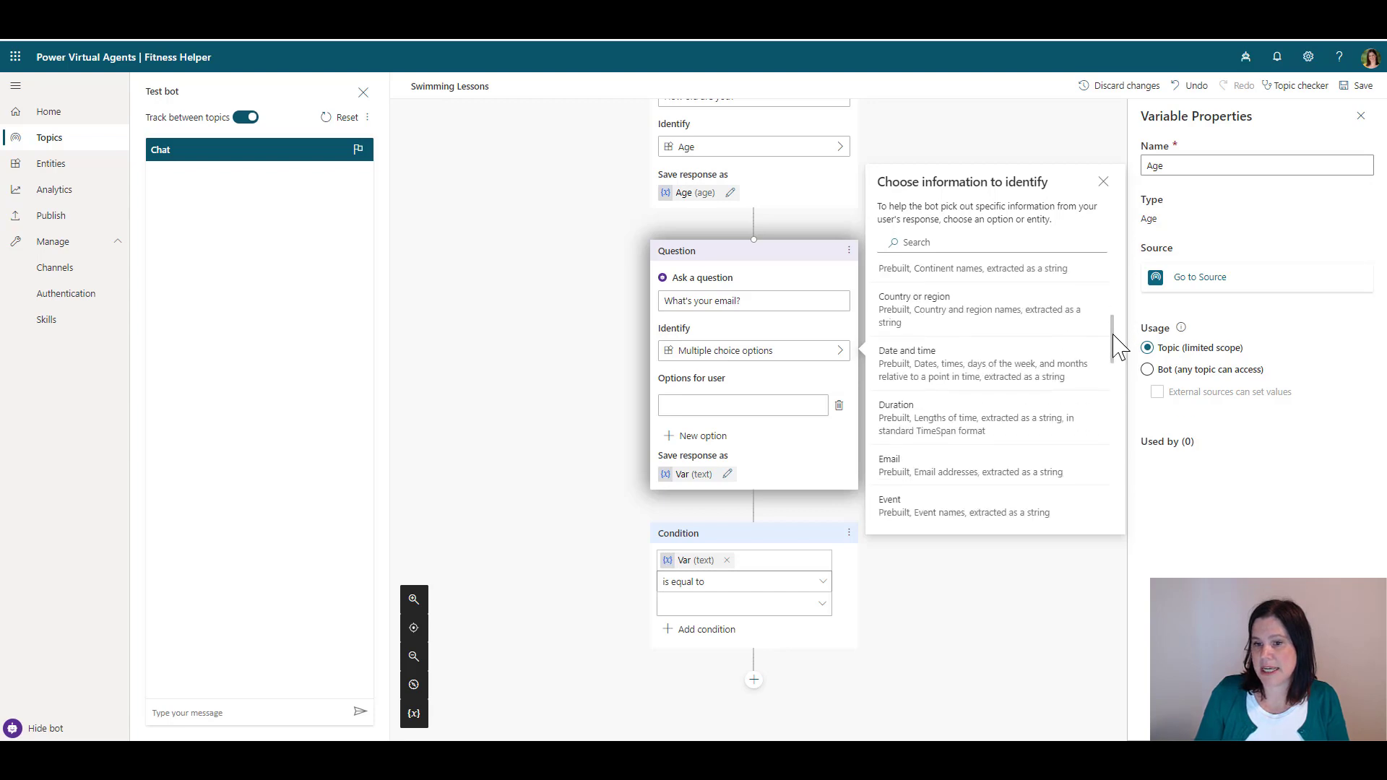
left_click(992, 478)
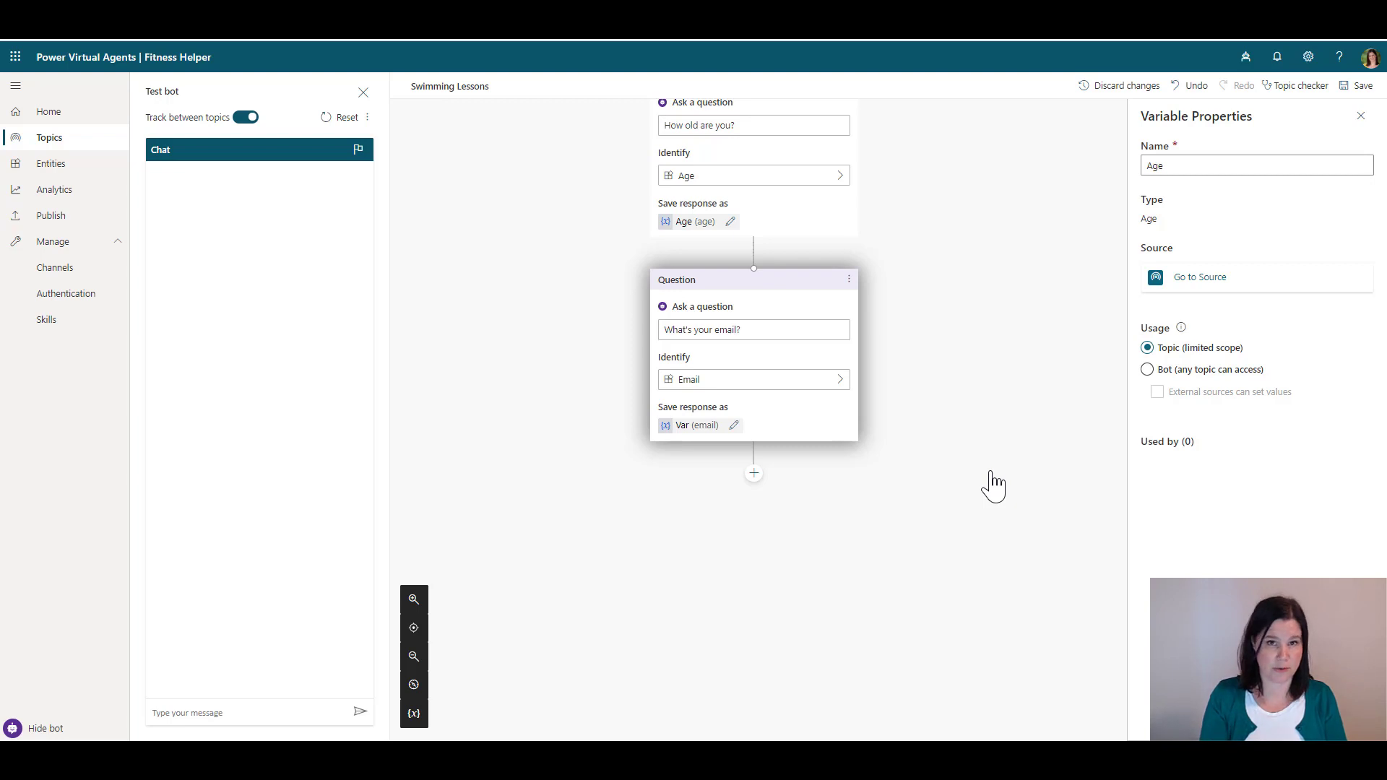
Rename the email answer's variable to Email
left_click(734, 428)
double_click(1180, 162)
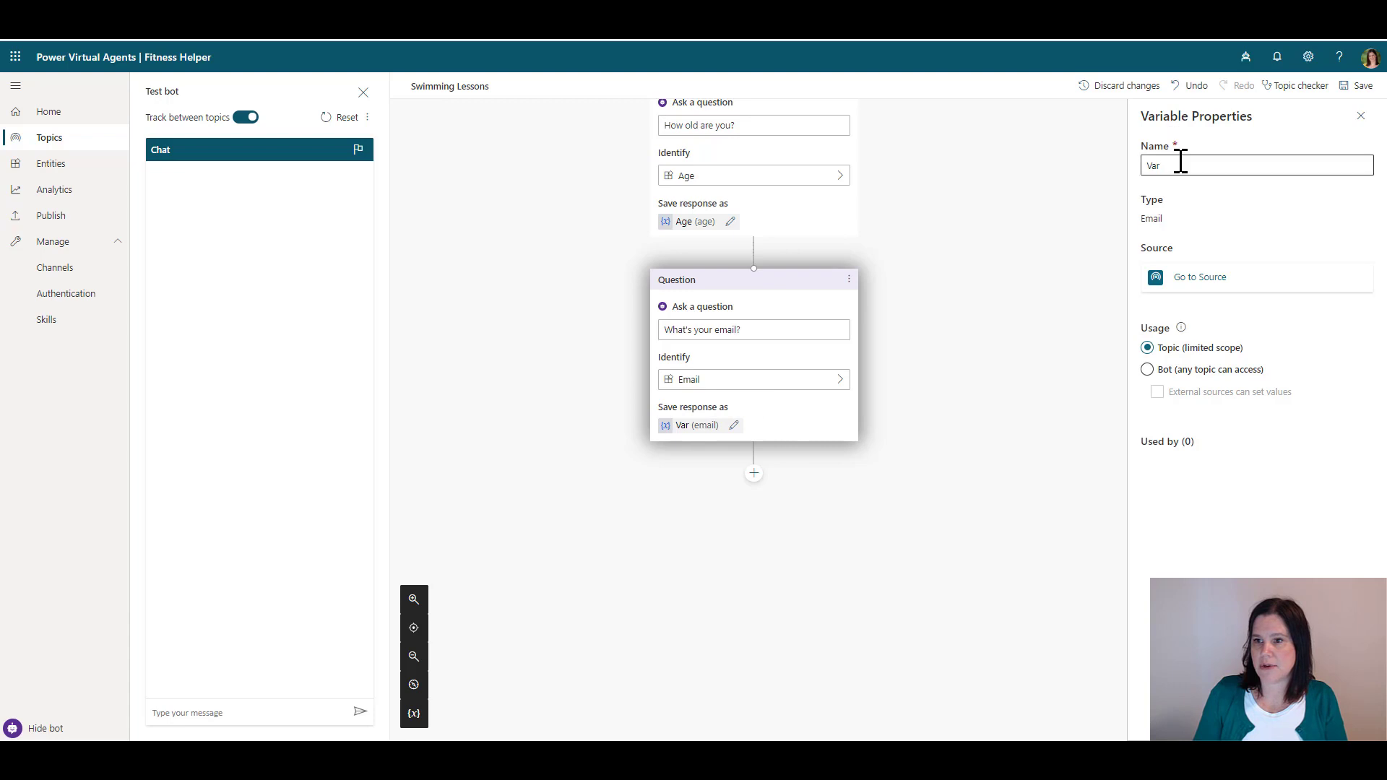
type("Email")
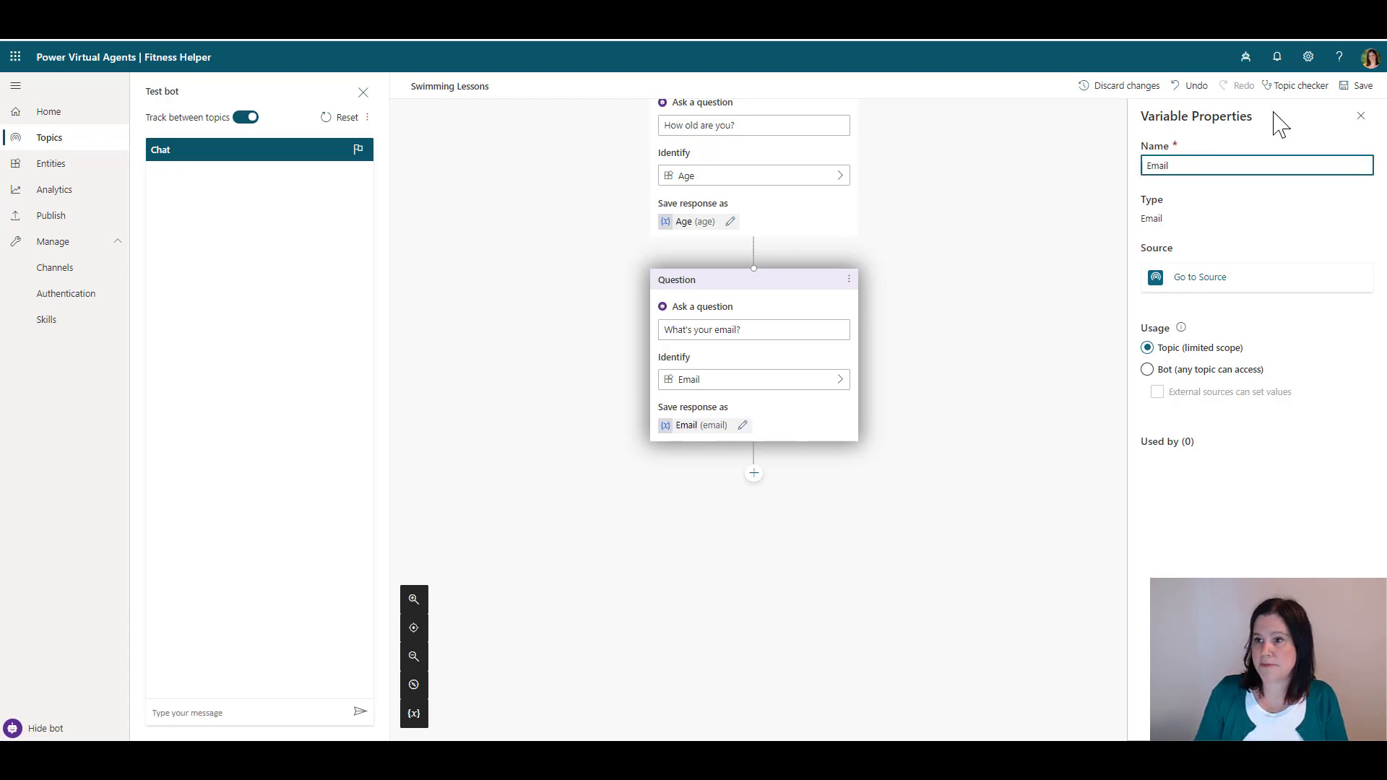
left_click(1360, 116)
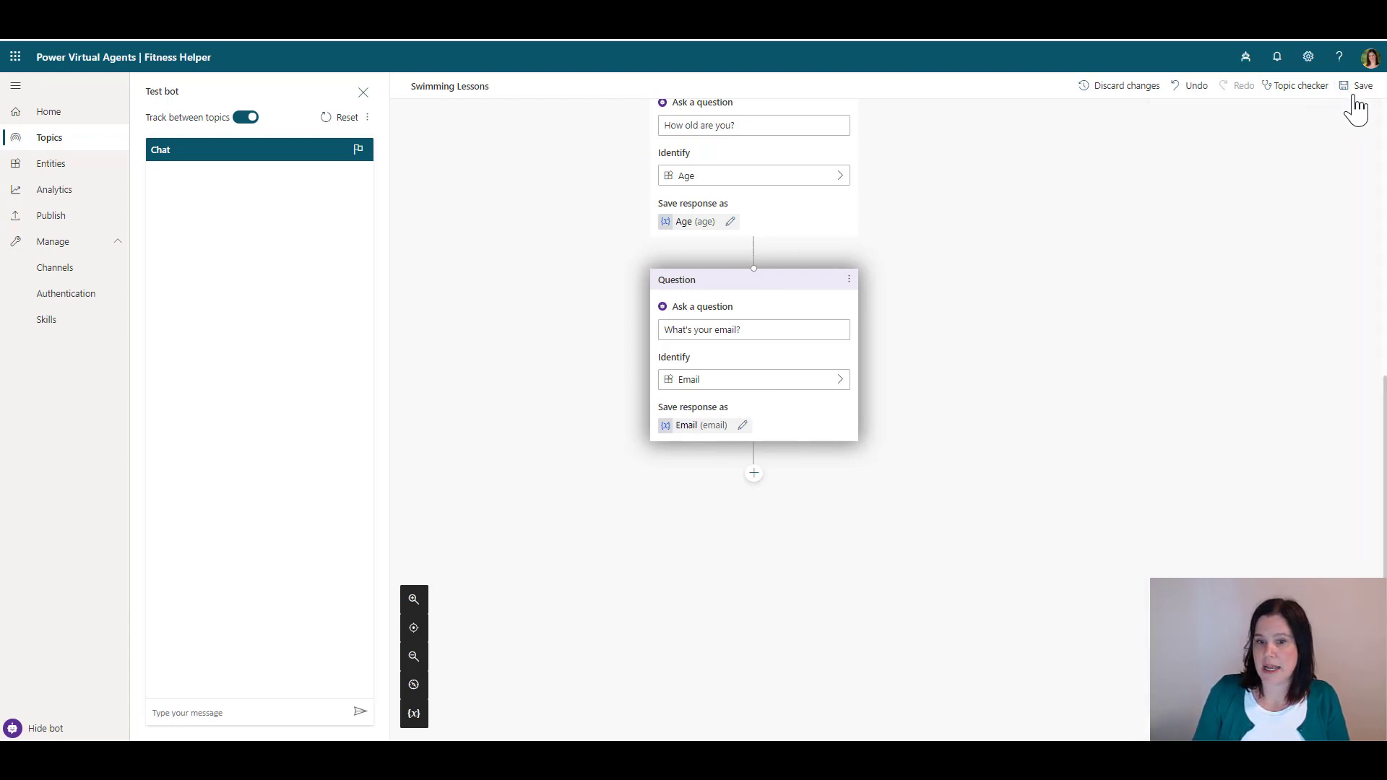
left_click(753, 473)
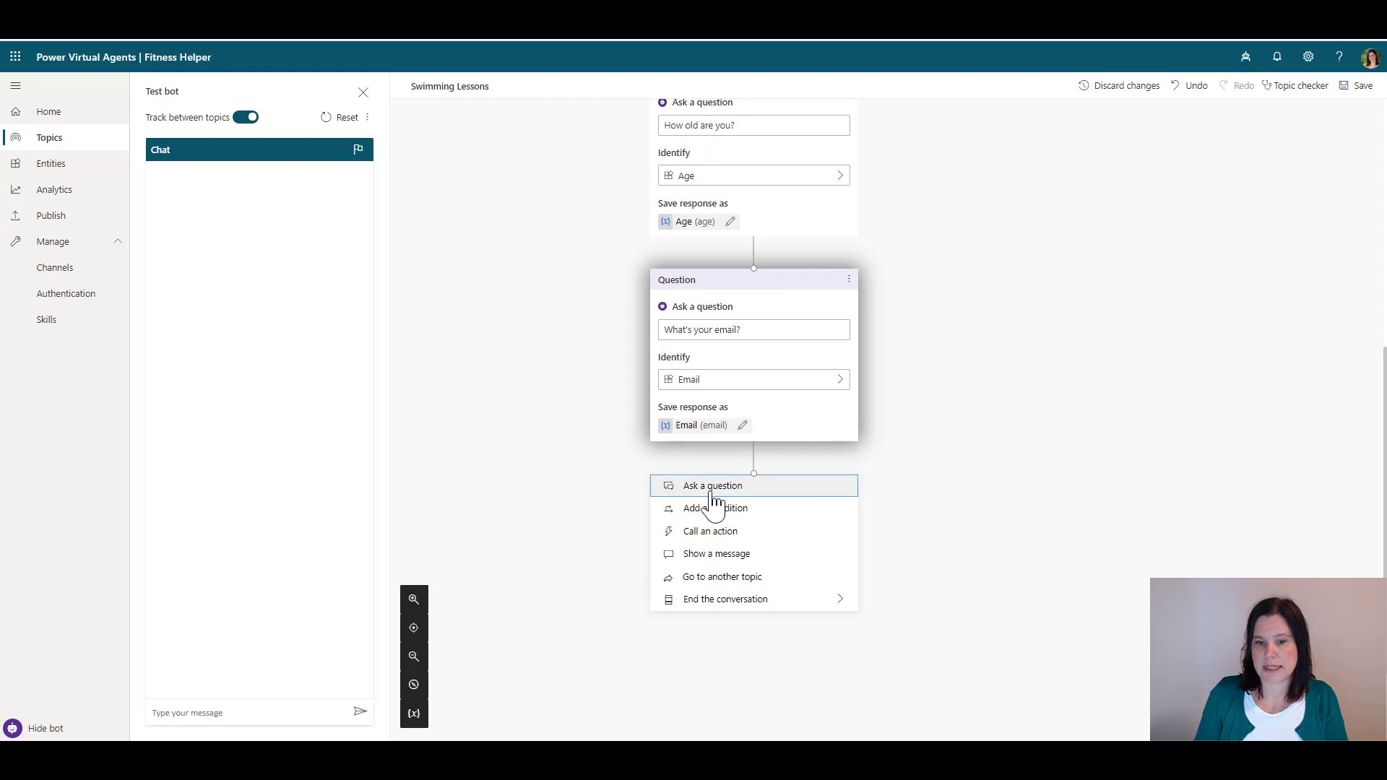
Add the question 'What day(s) work for you?' that captures the user's entire response
left_click(712, 487)
type("What")
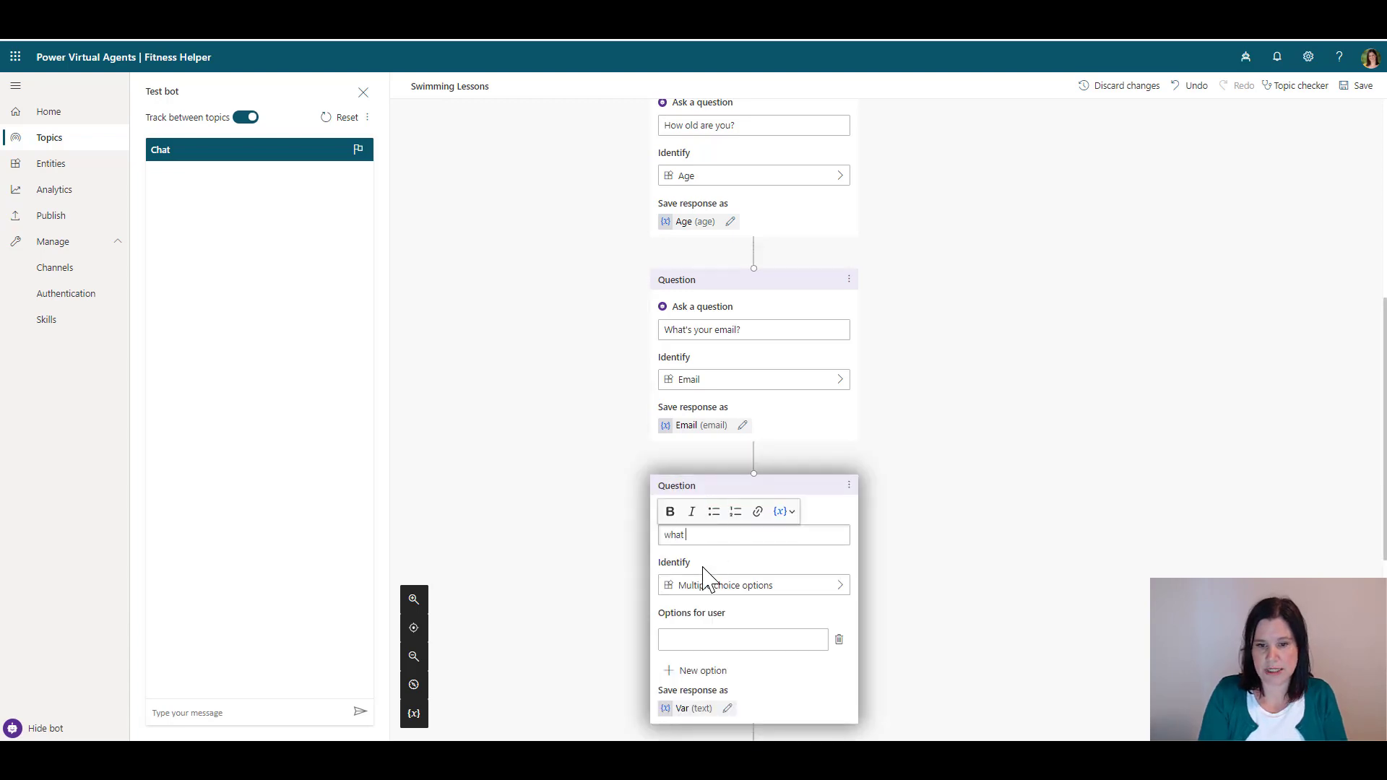
key("BackSpace")
key("BackSpace")
key("BackSpace")
key("BackSpace")
type("What")
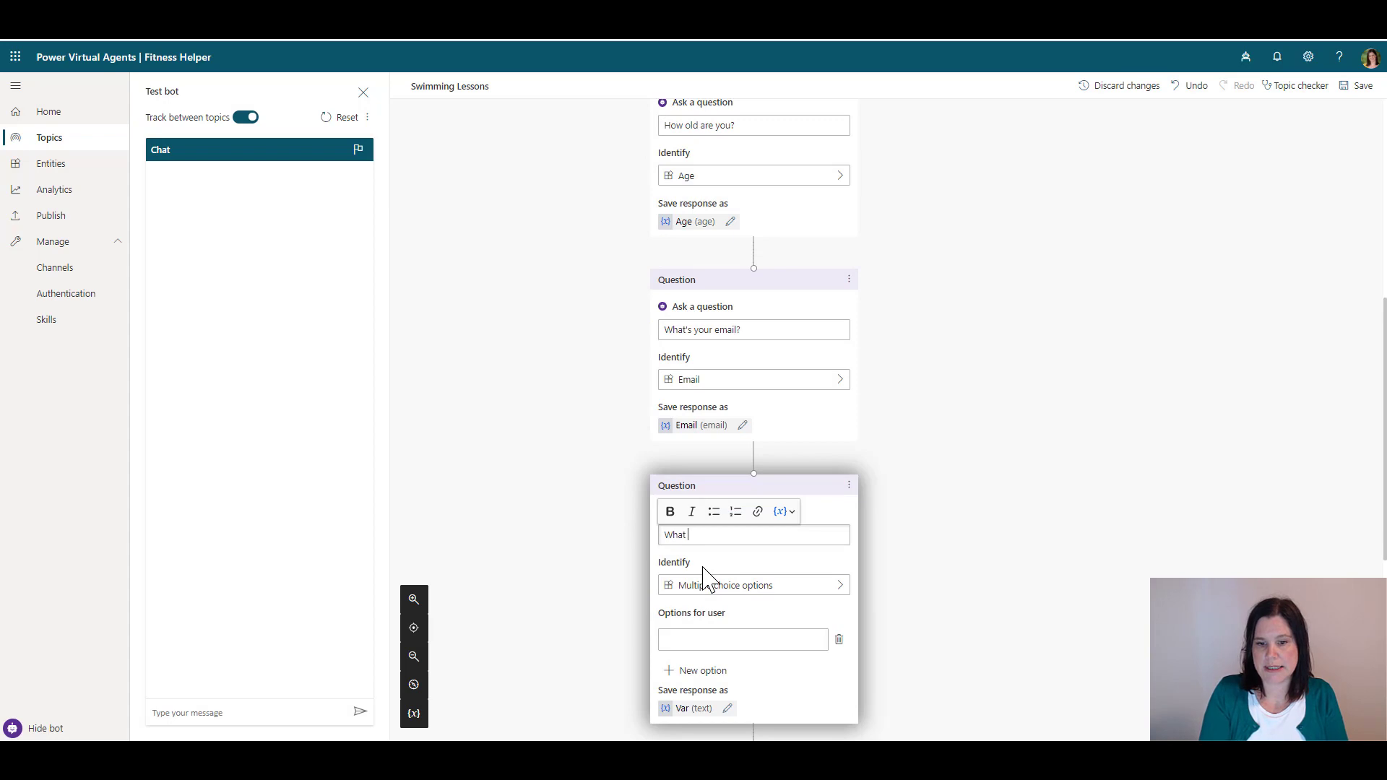
type(" day(s")
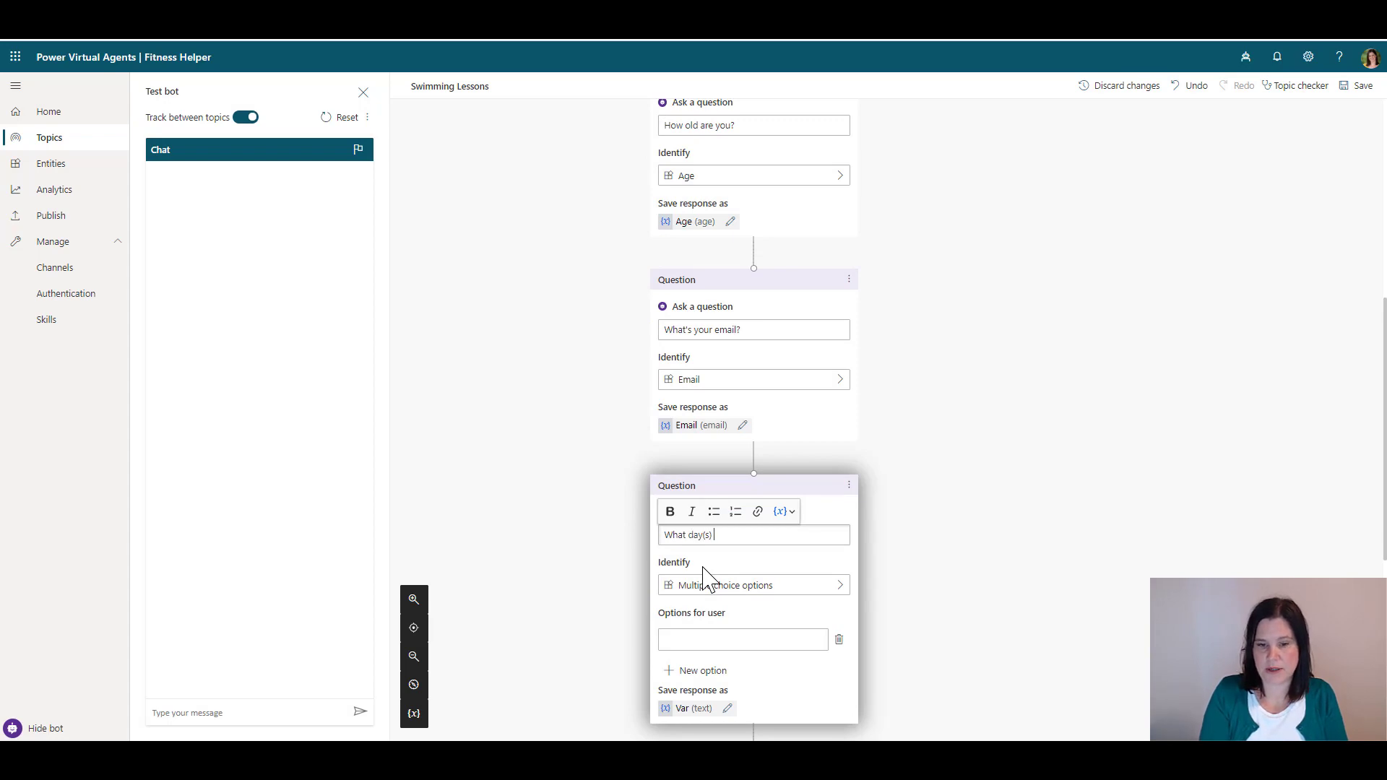
type(") wok")
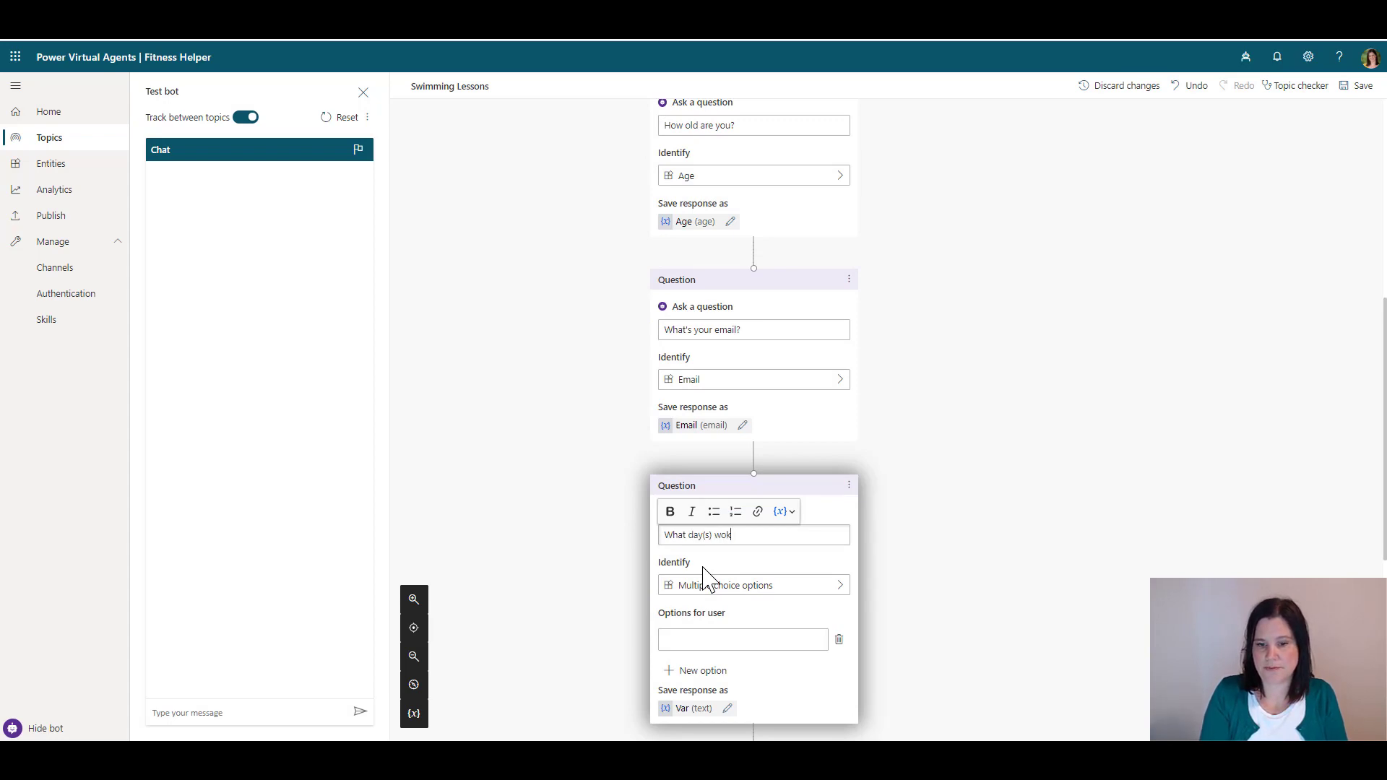
key("BackSpace")
type("rk for you")
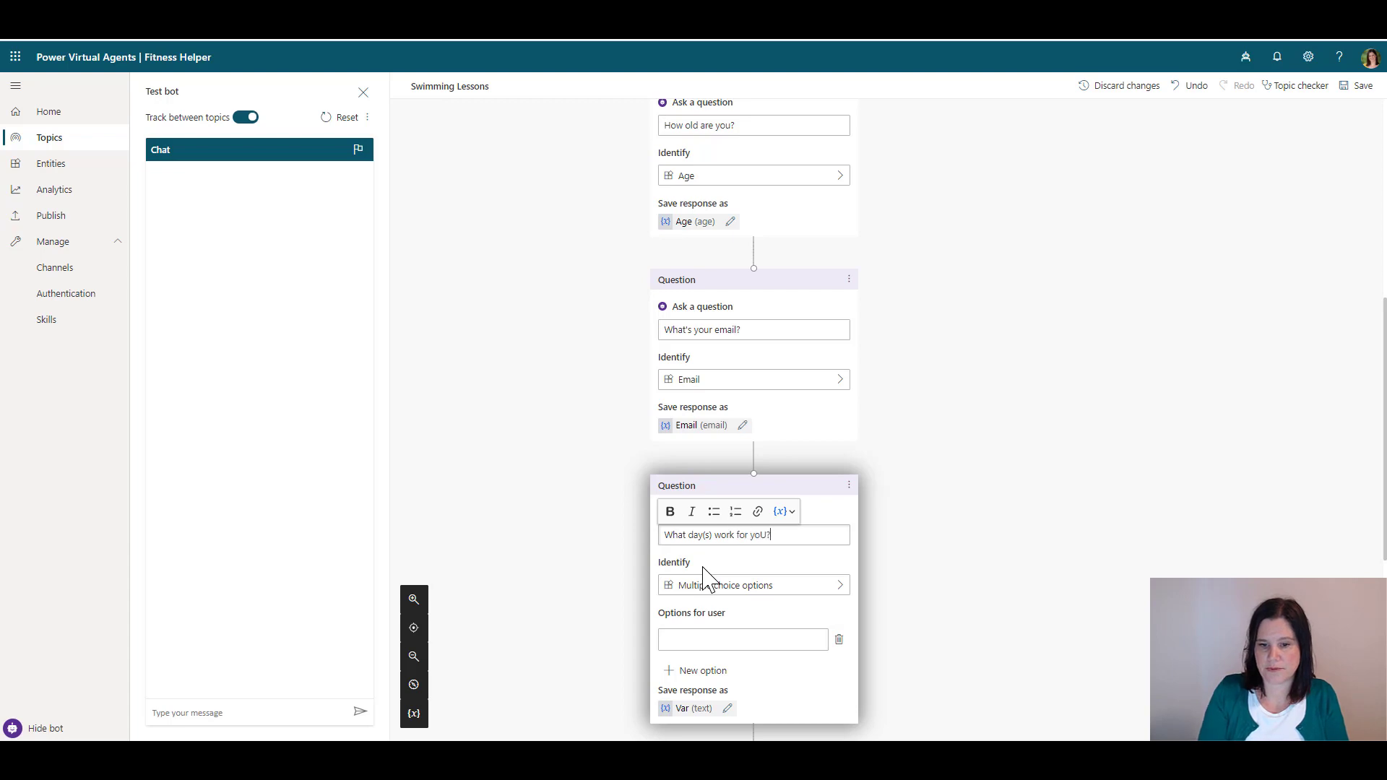
key("BackSpace")
type("u?")
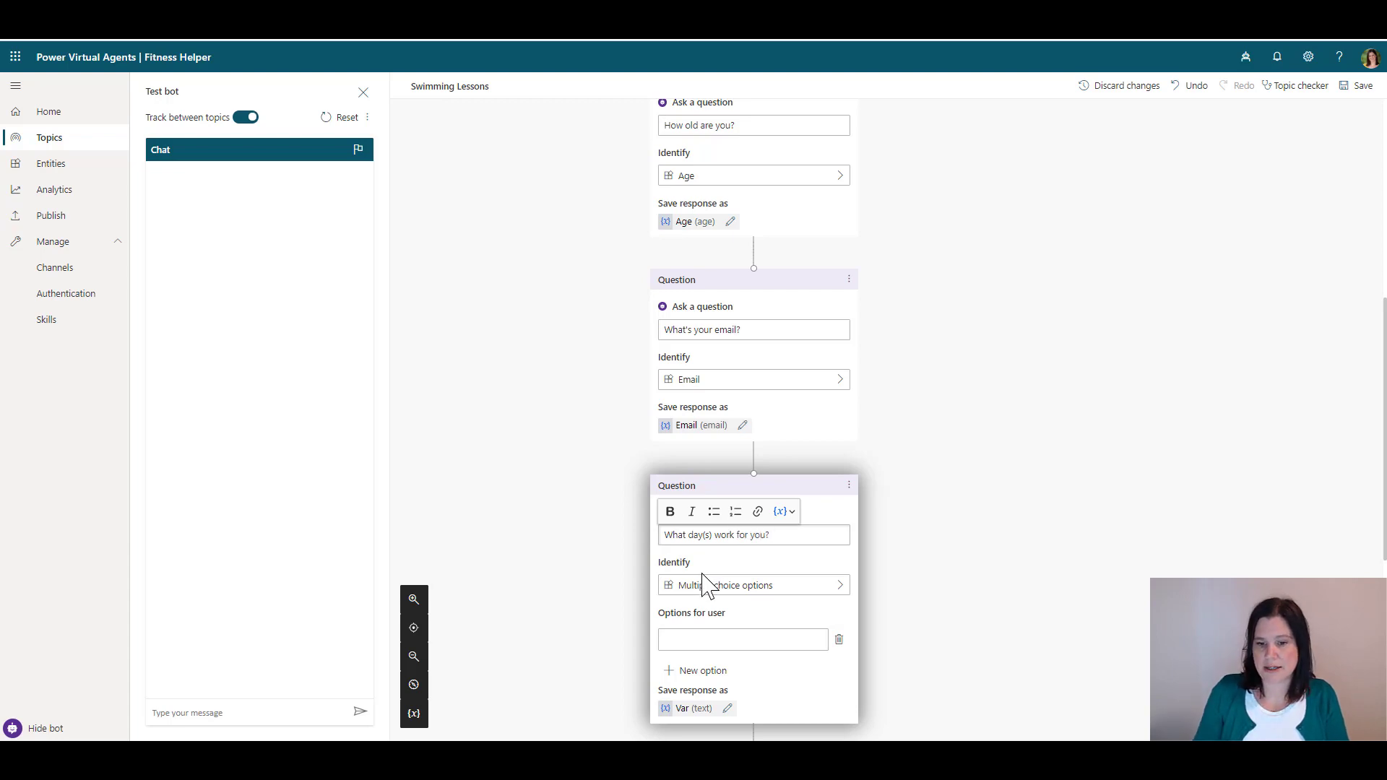
left_click(708, 586)
left_click(922, 517)
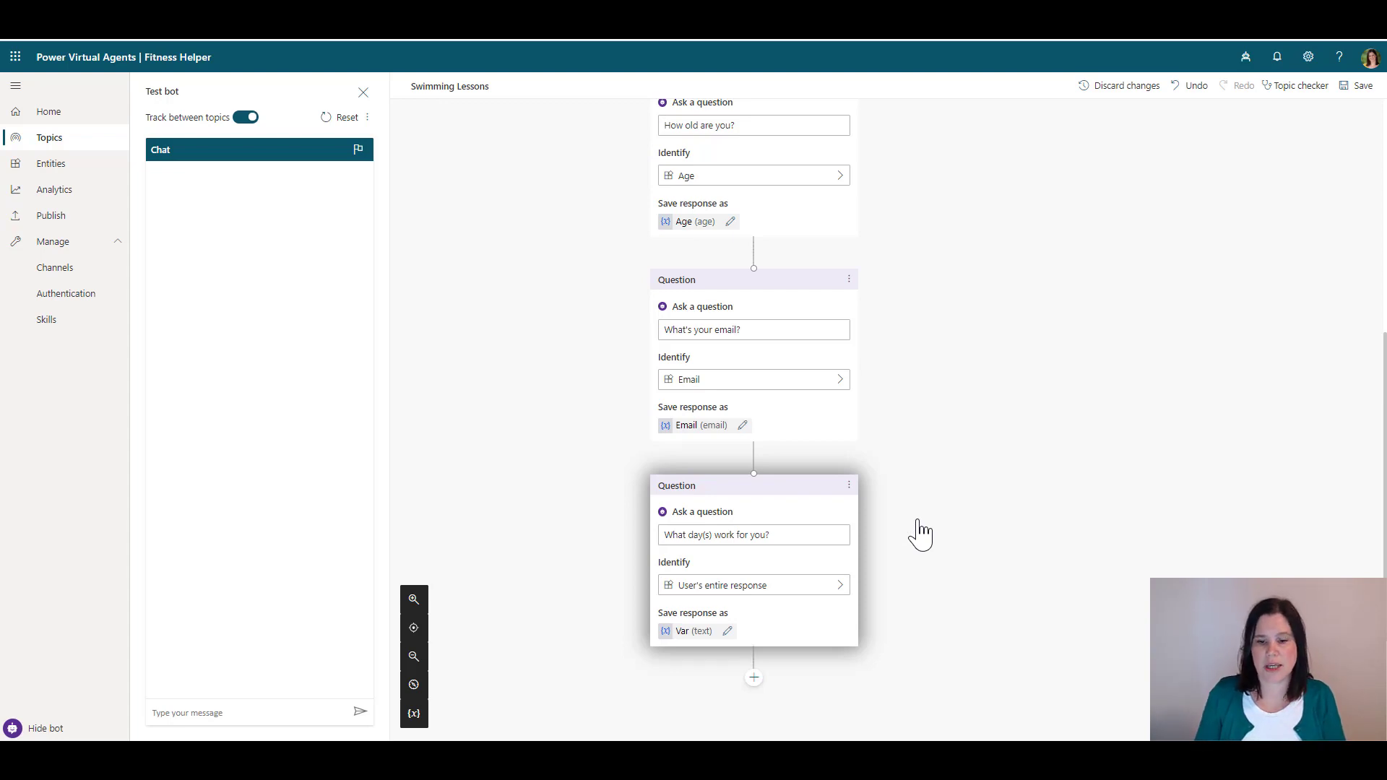
Change the days answer variable's name from Var to Days in Variable Properties
left_click(726, 632)
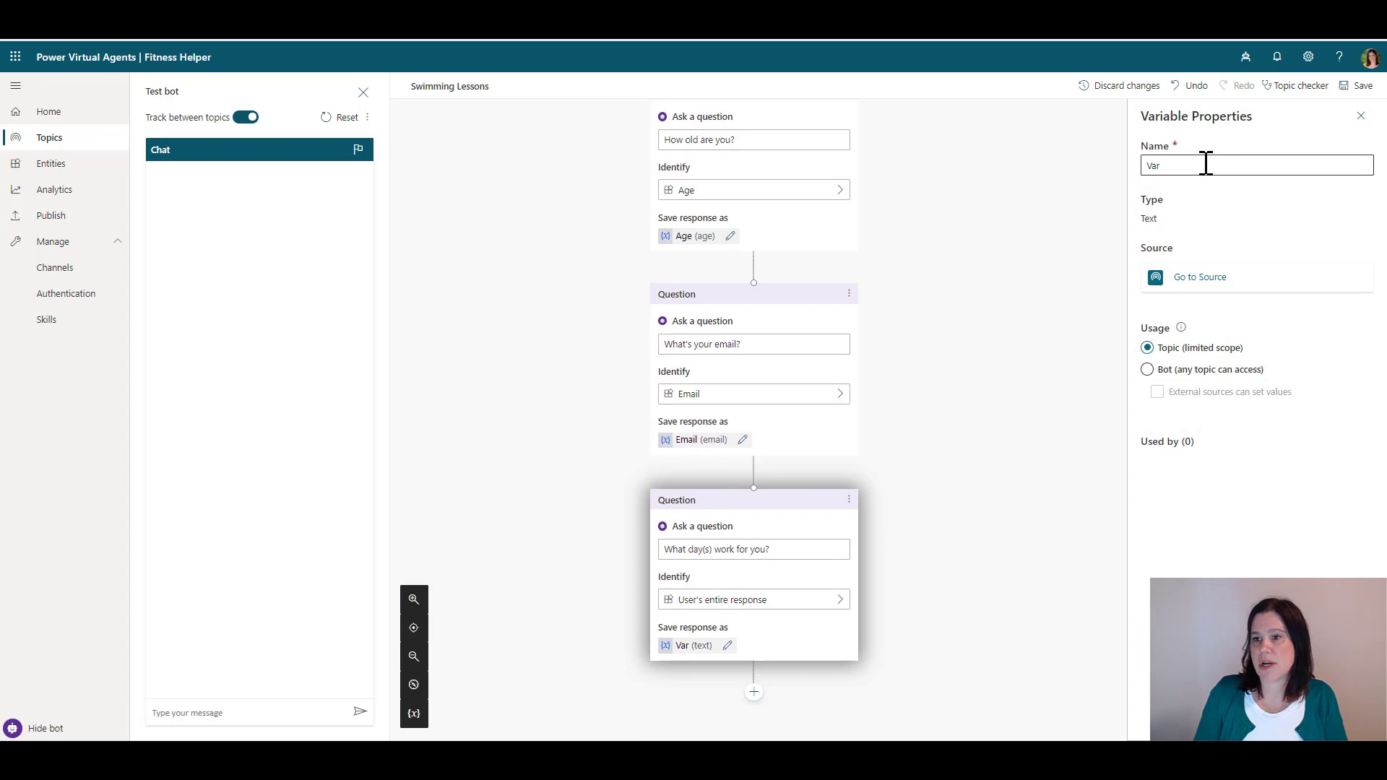
left_click_drag(1188, 165, 1084, 174)
type("Days")
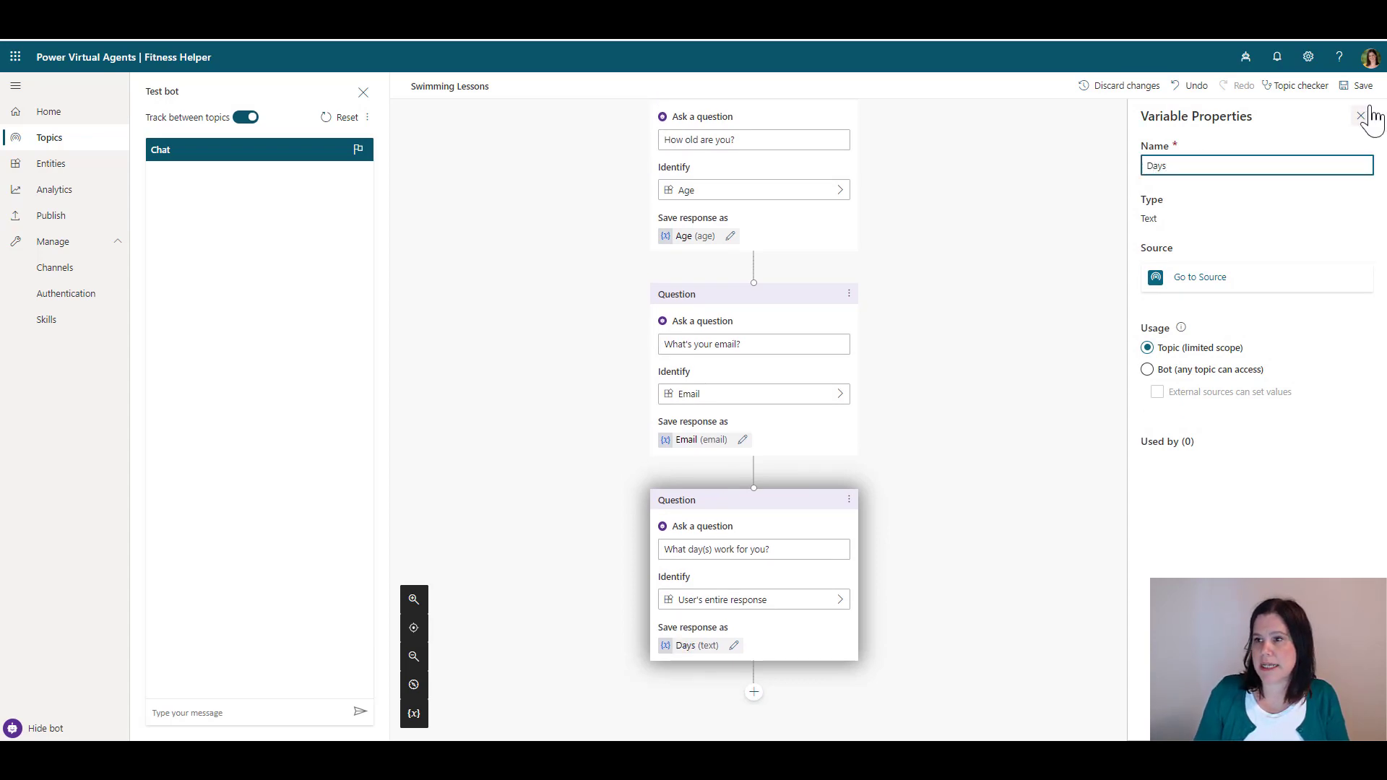
left_click(1358, 86)
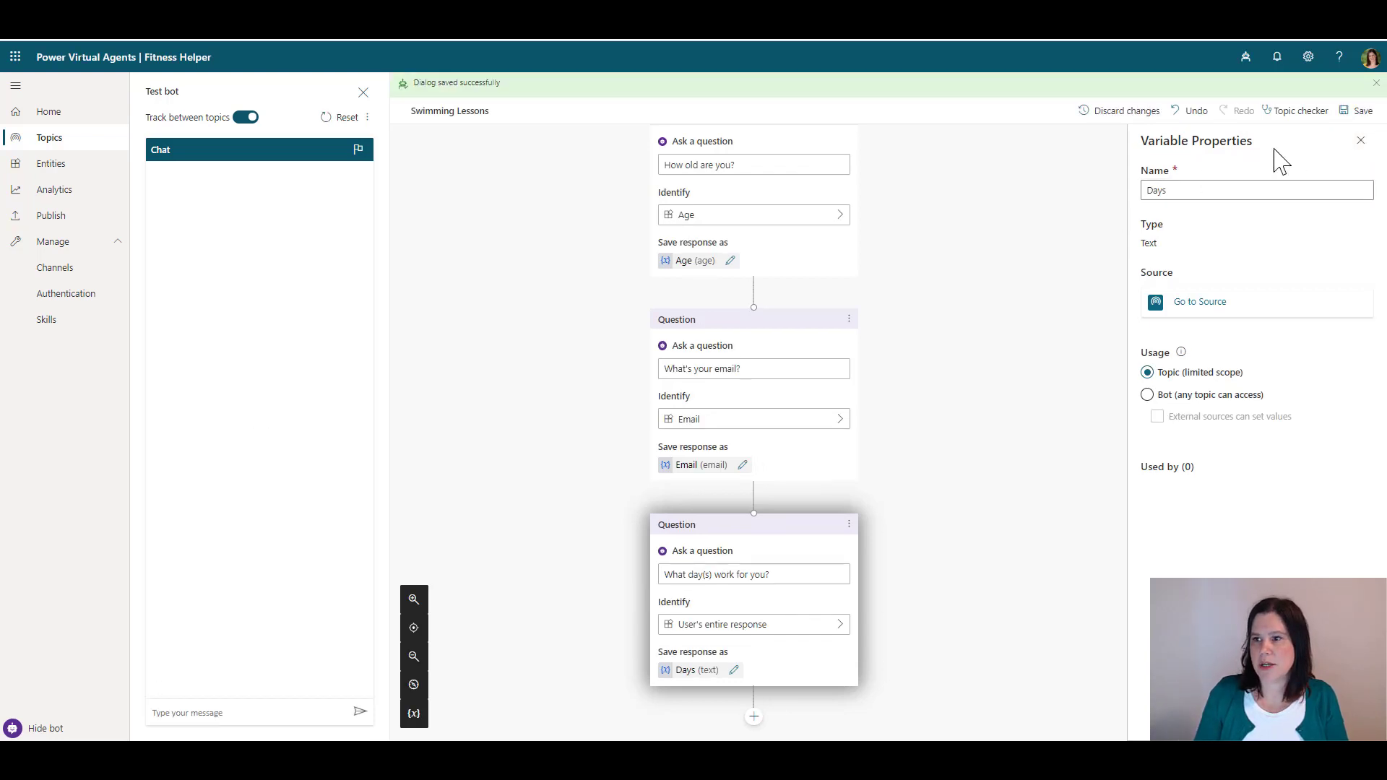
left_click(1361, 143)
scroll(888, 283, "down", 3)
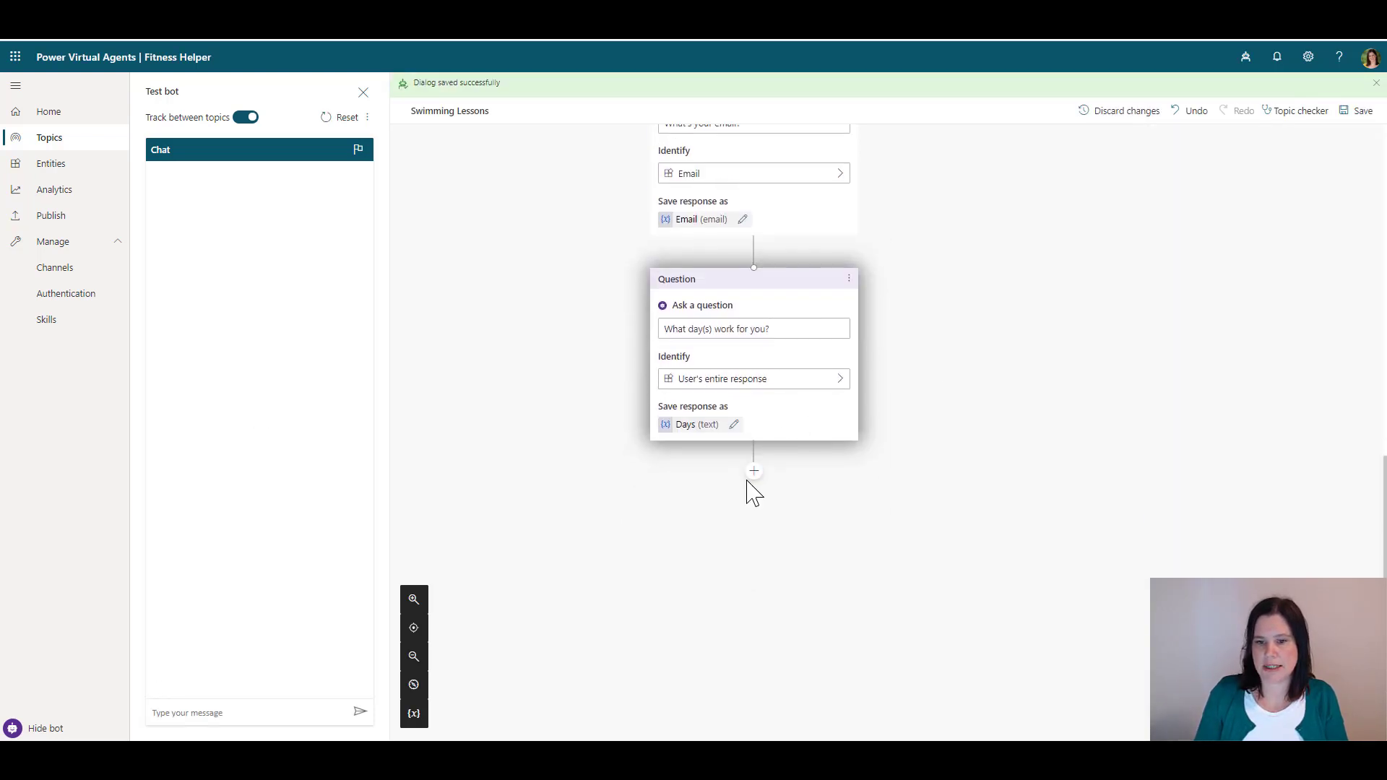
Add a message 'Thank you {Name}. You are interested in swimming lessons for someone who is {Age}'
left_click(752, 473)
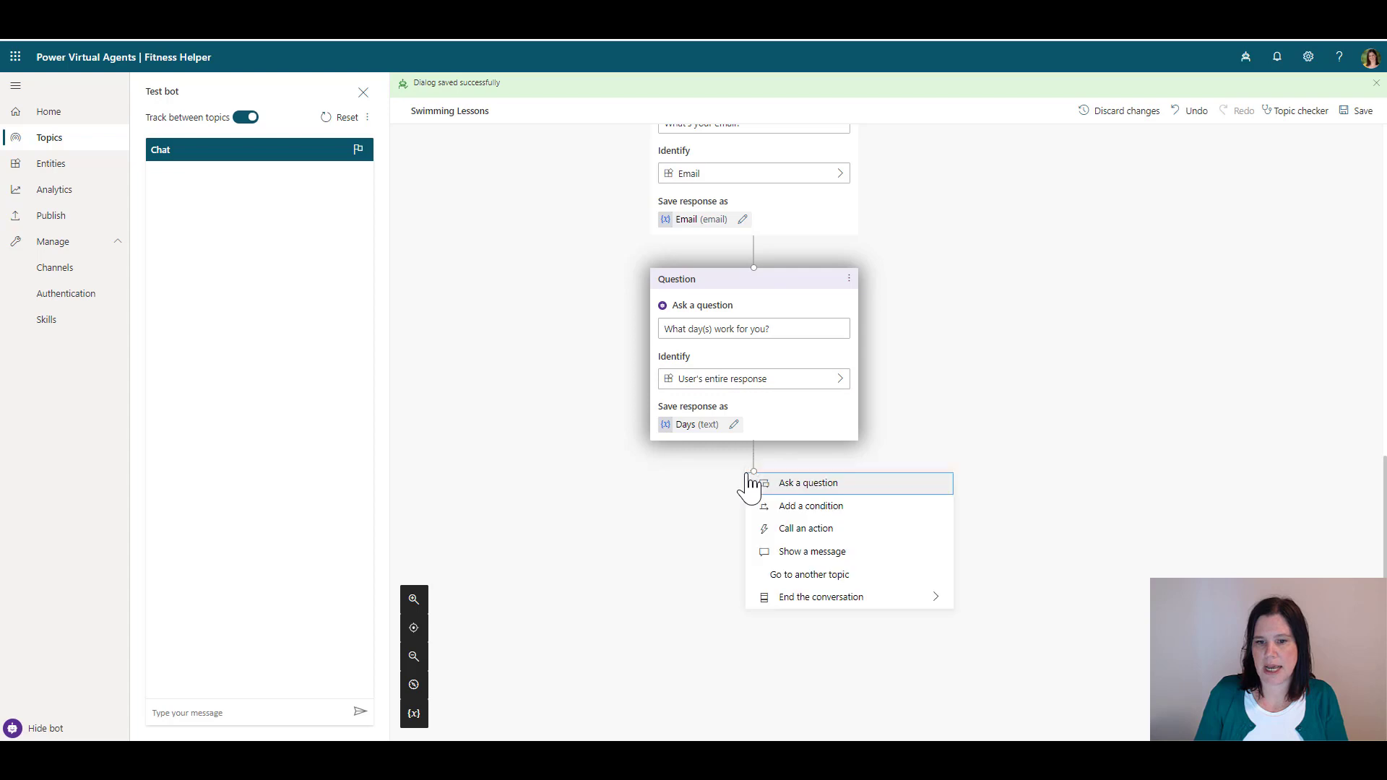
left_click(789, 552)
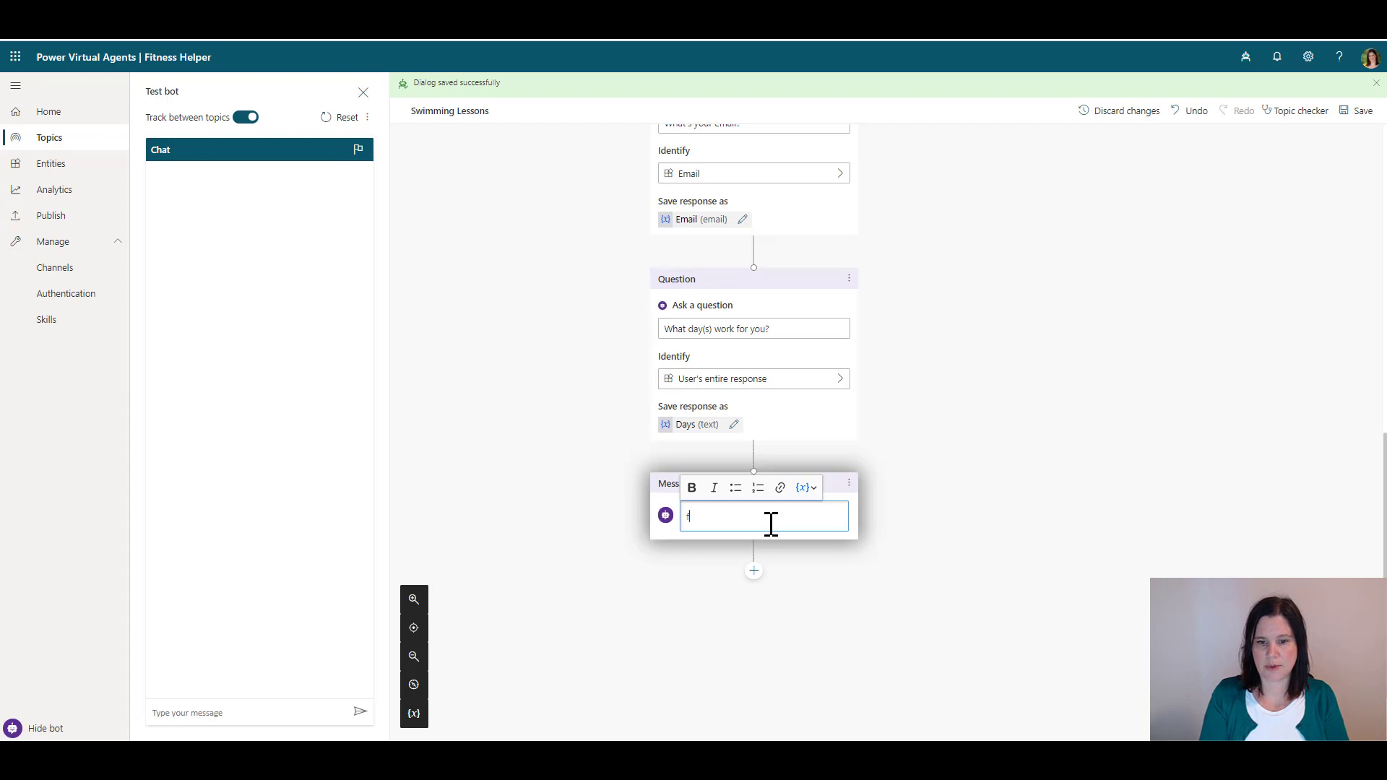
type("Thank you")
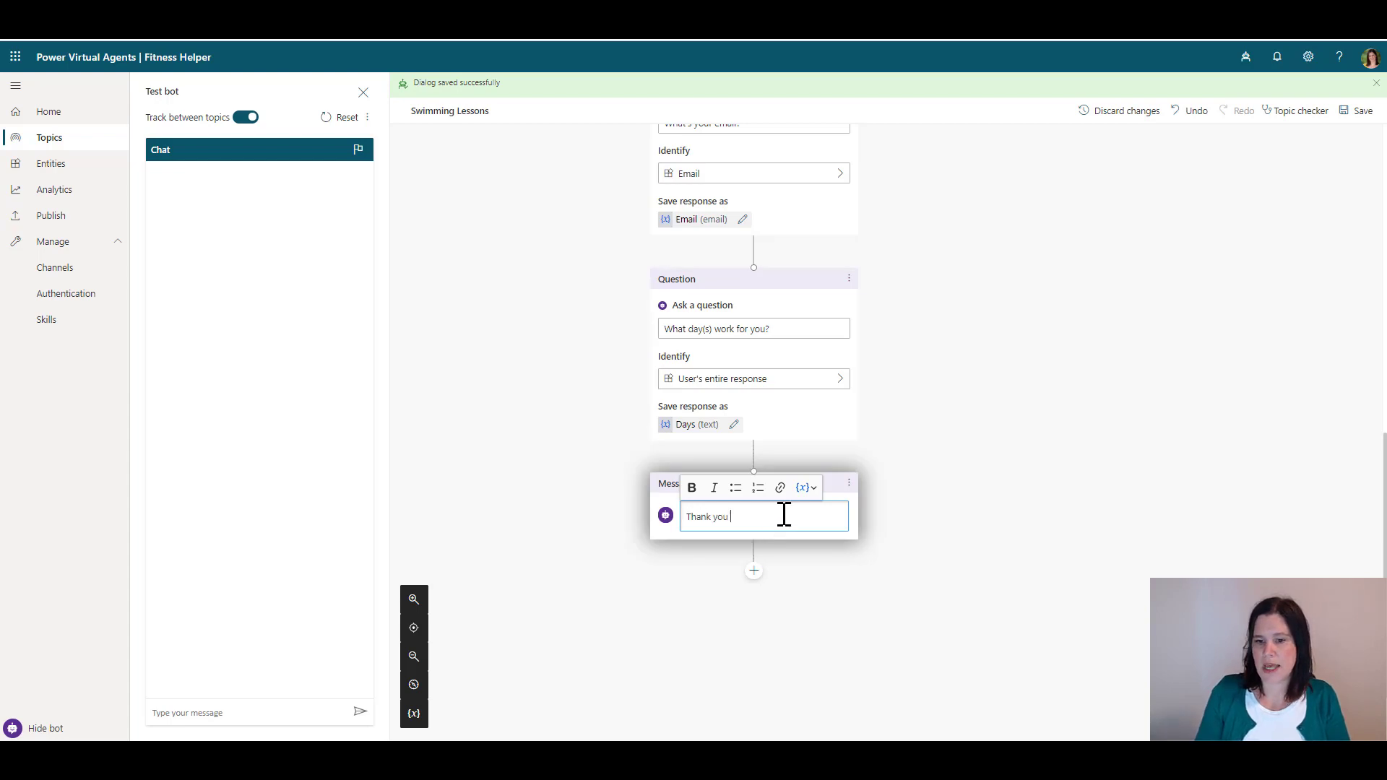
left_click(809, 489)
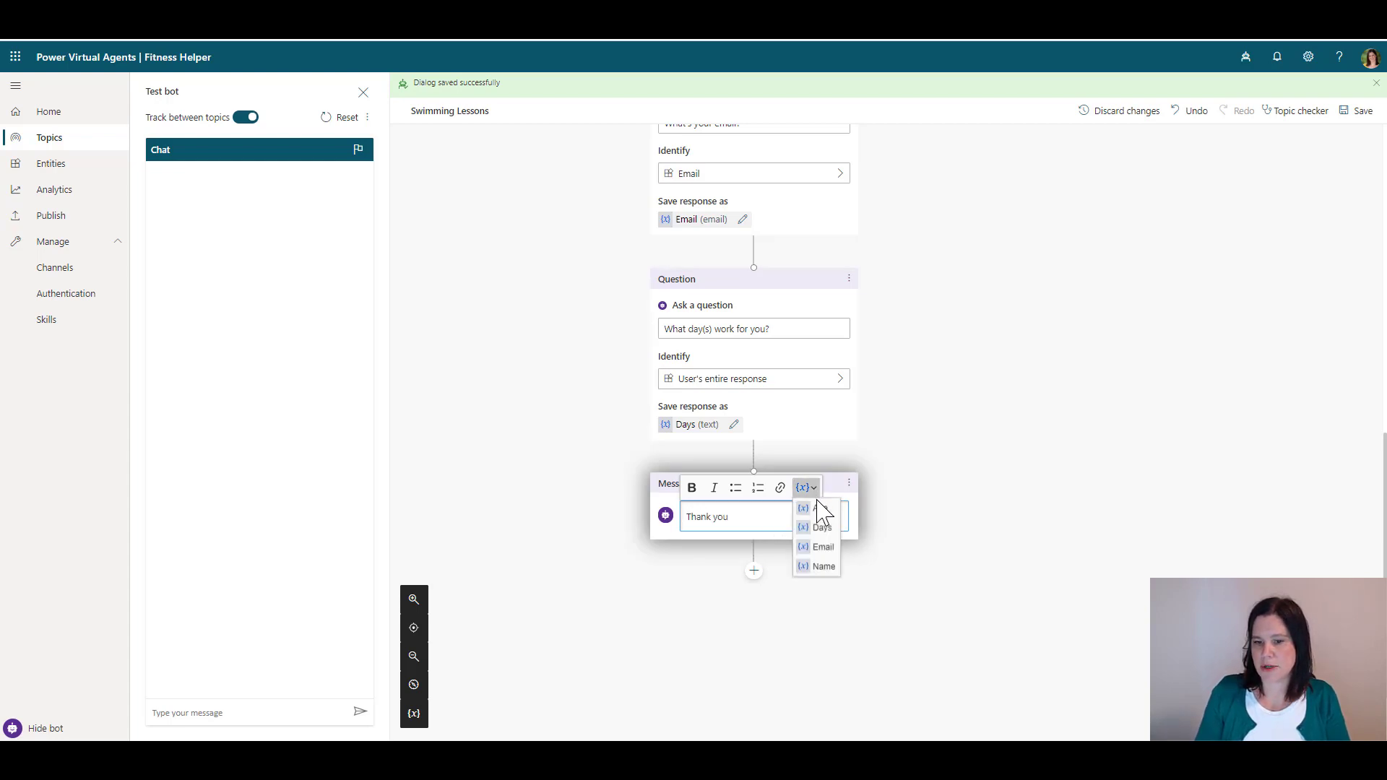
left_click(823, 566)
type(".")
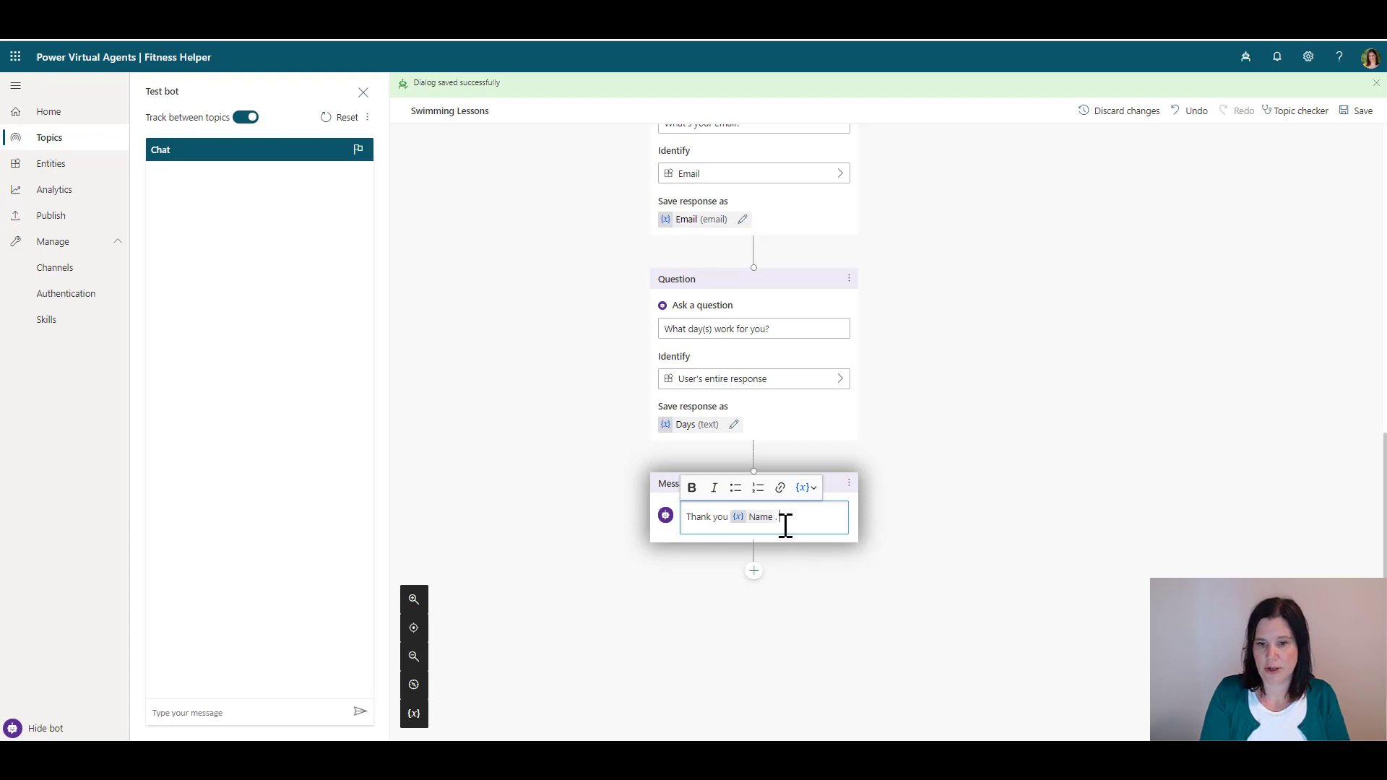
type(" You are intere")
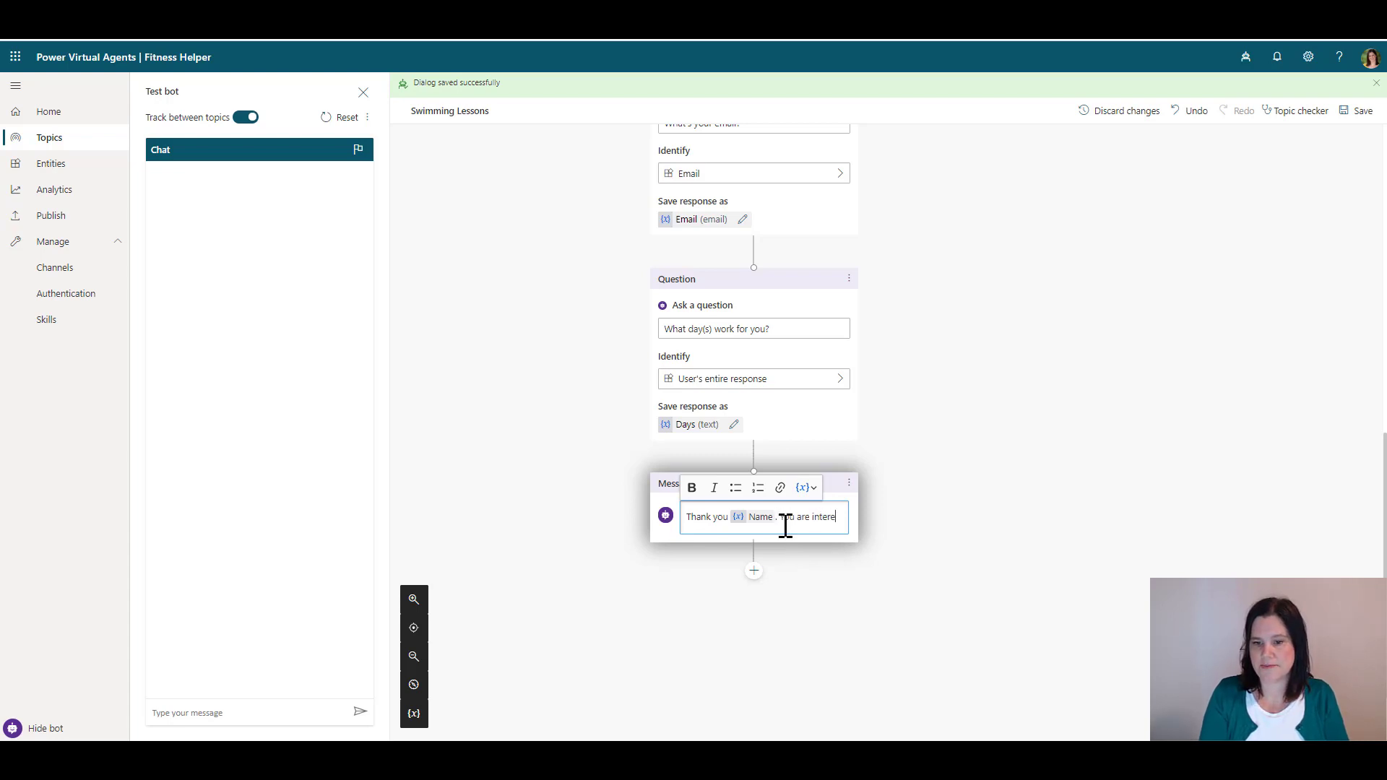
type("sted in s")
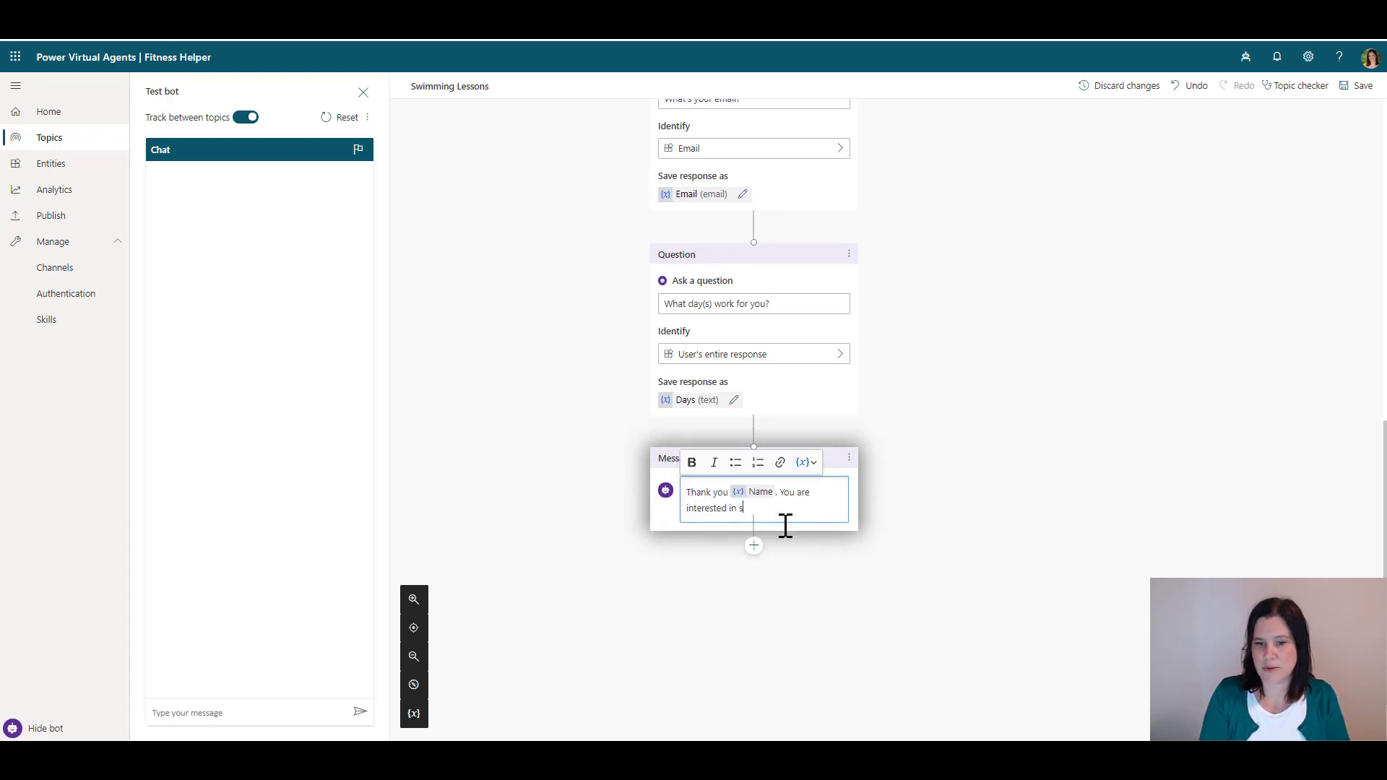
type("wimming les")
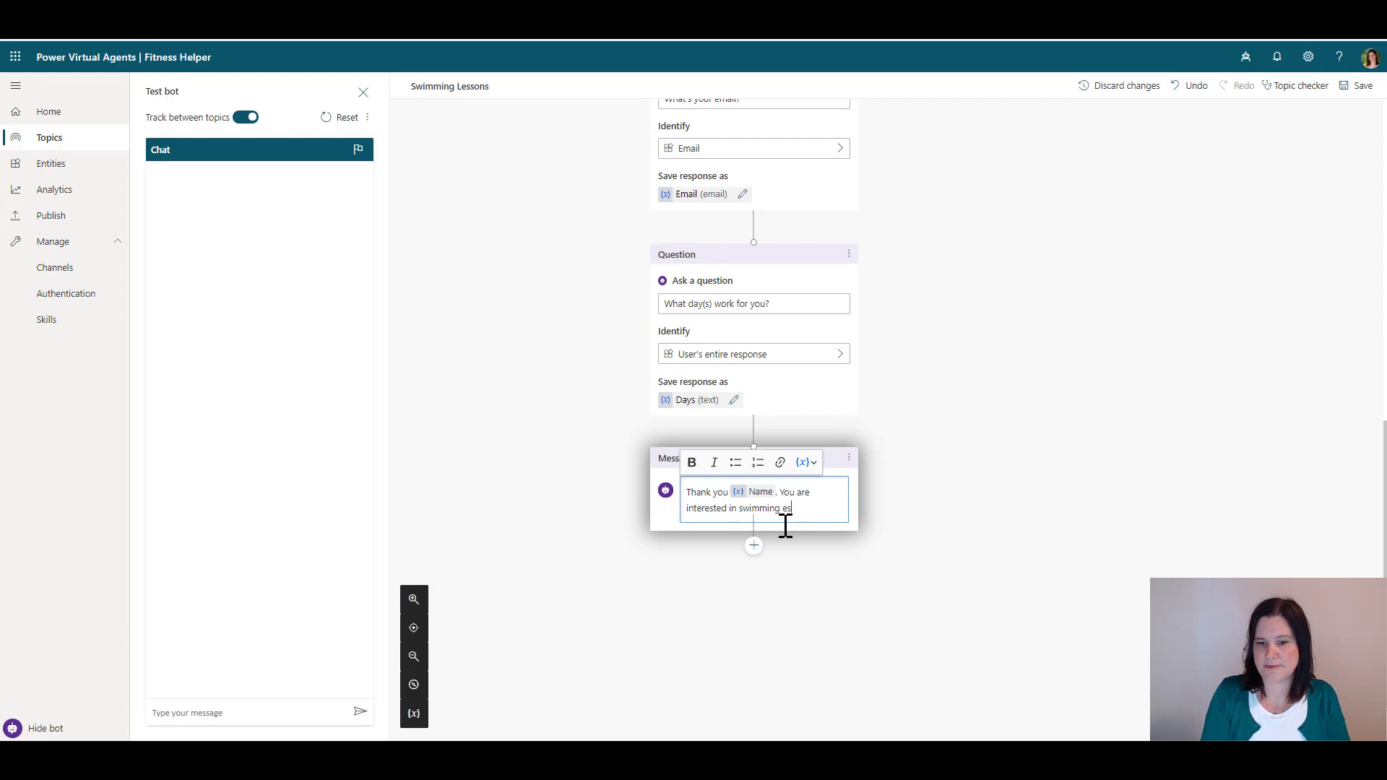
type("sons for someone wh oi")
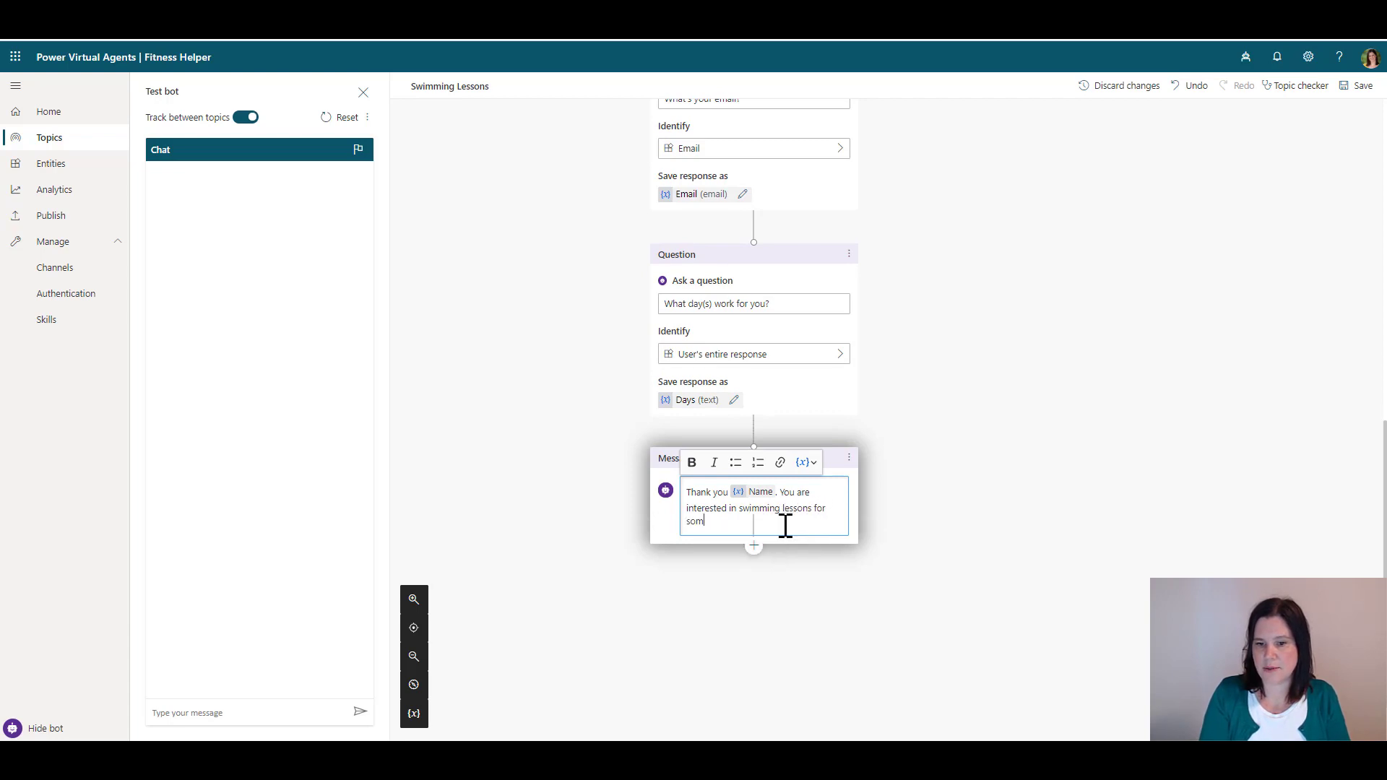
key("BackSpace")
key("BackSpace")
key("BackSpace")
key("BackSpace")
key("BackSpace")
type("who ")
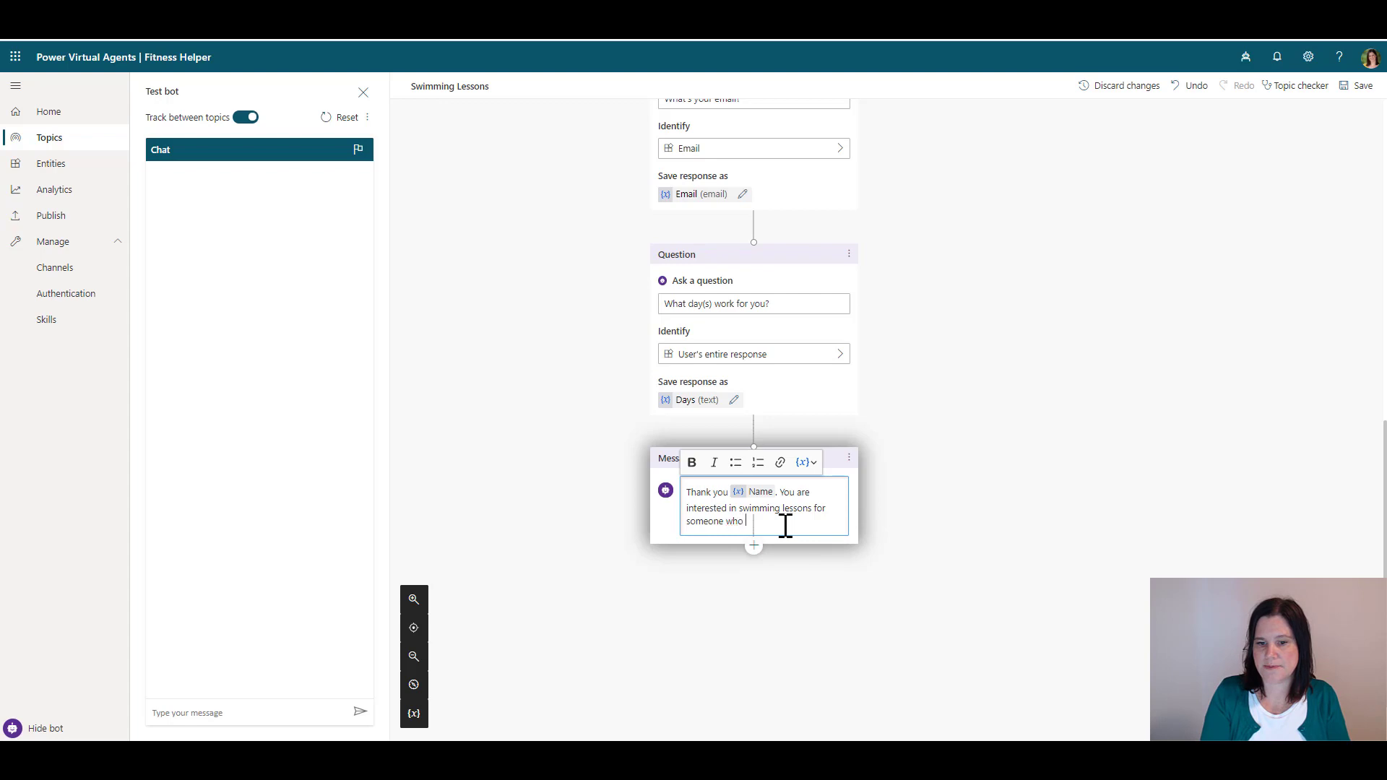
type("is")
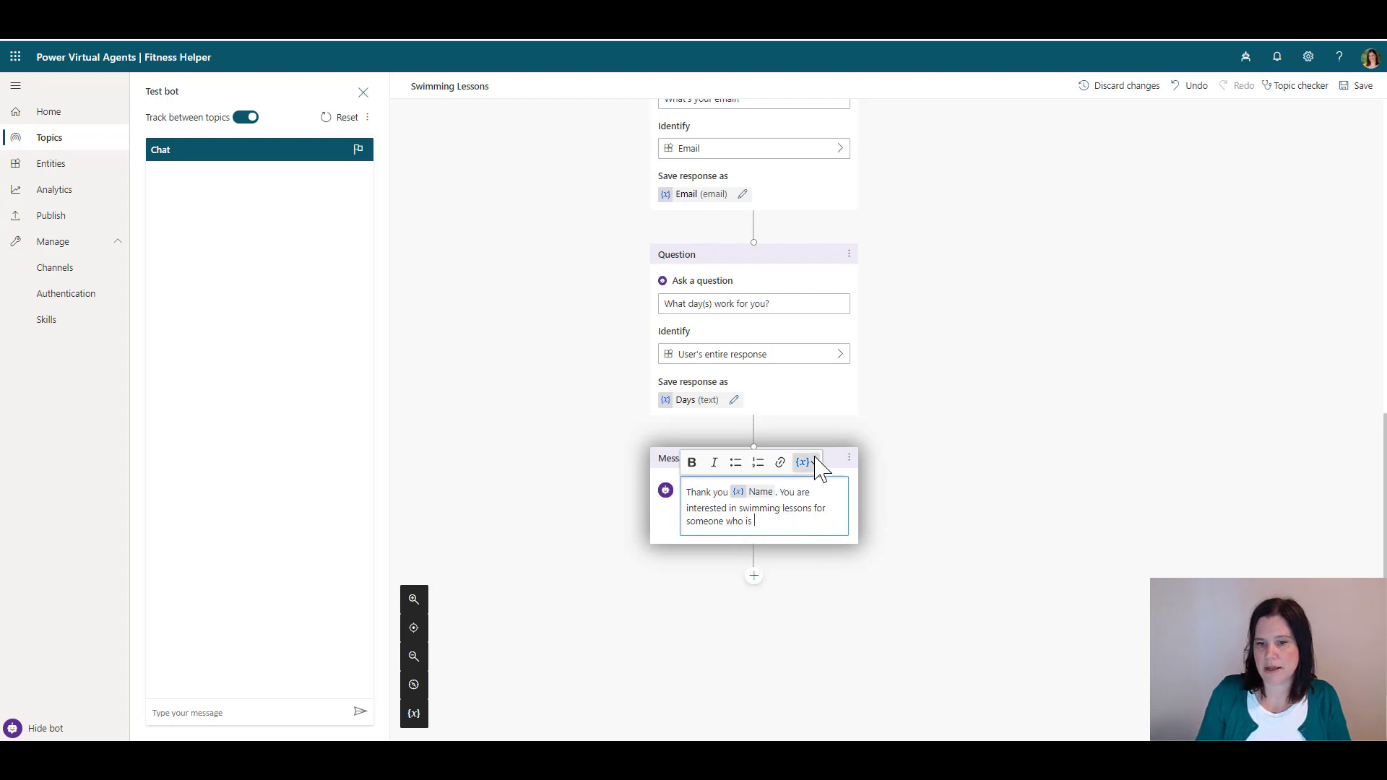
left_click(807, 462)
left_click(820, 483)
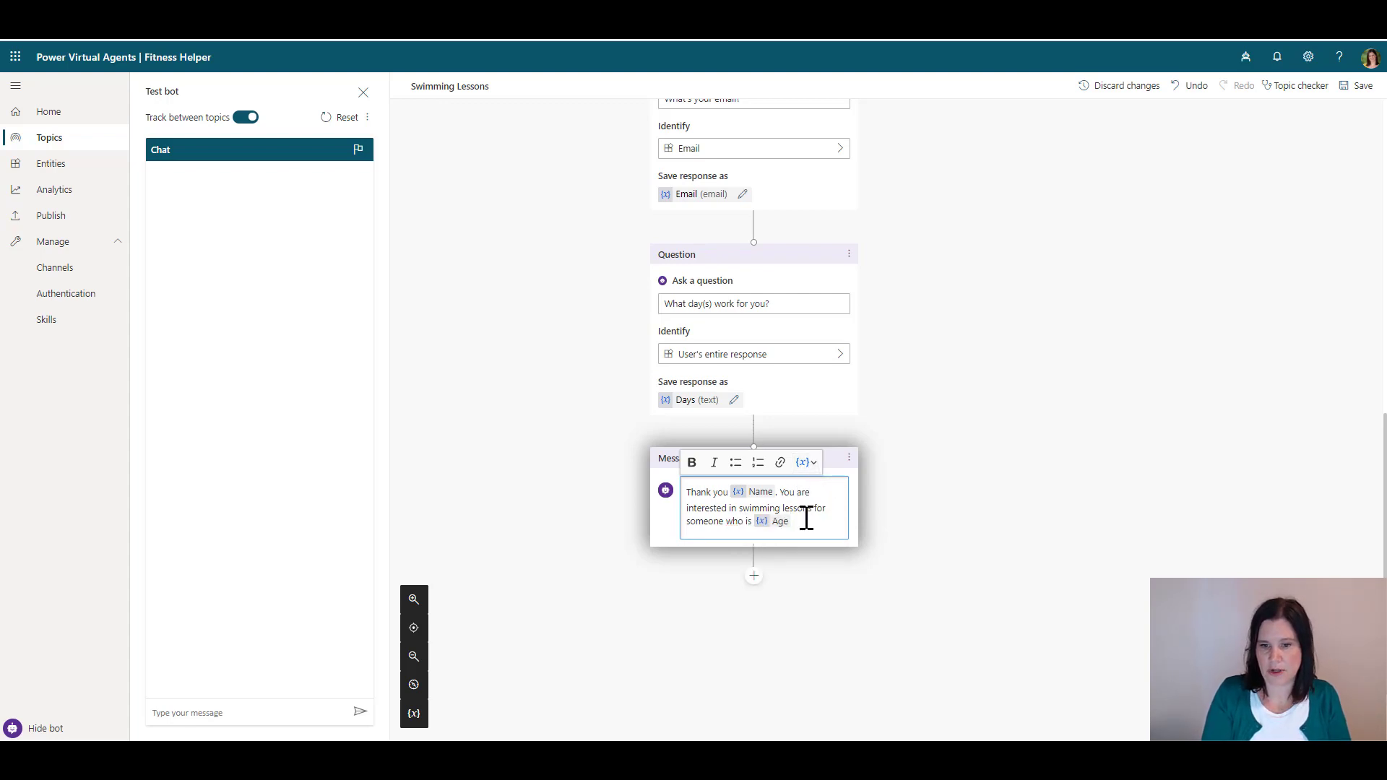
Continue the message with 'on the following day {Days}.' and 'We will contact you on: {Email}'
type("on the follow")
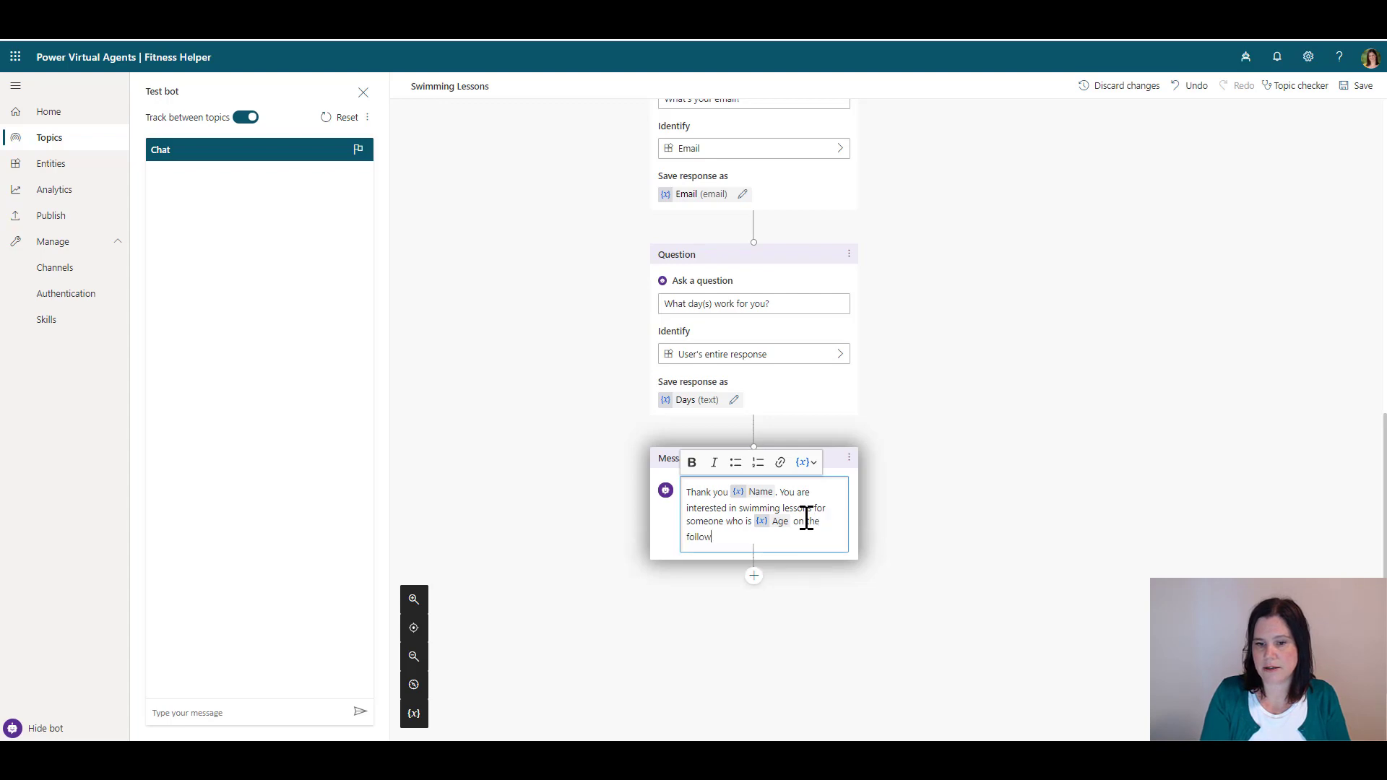
type("ing days:")
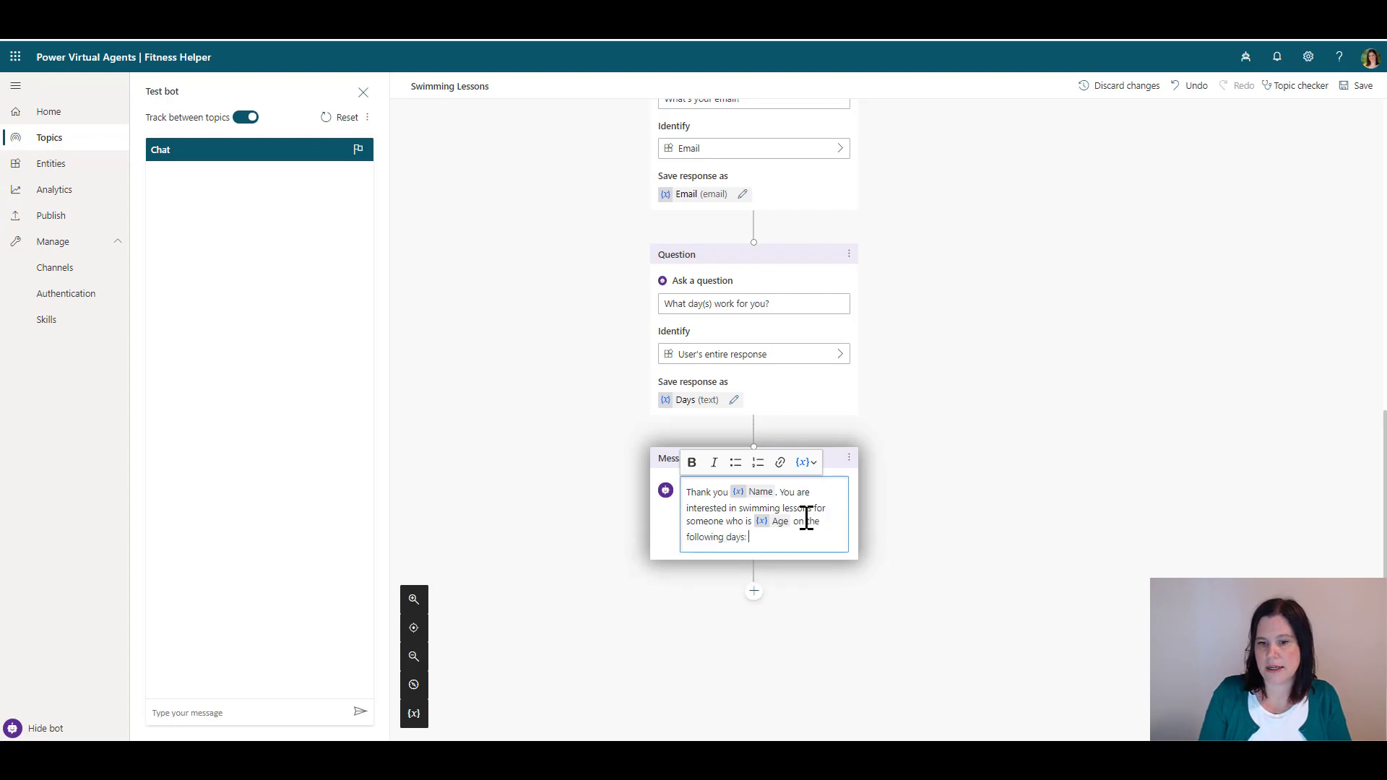
left_click(807, 462)
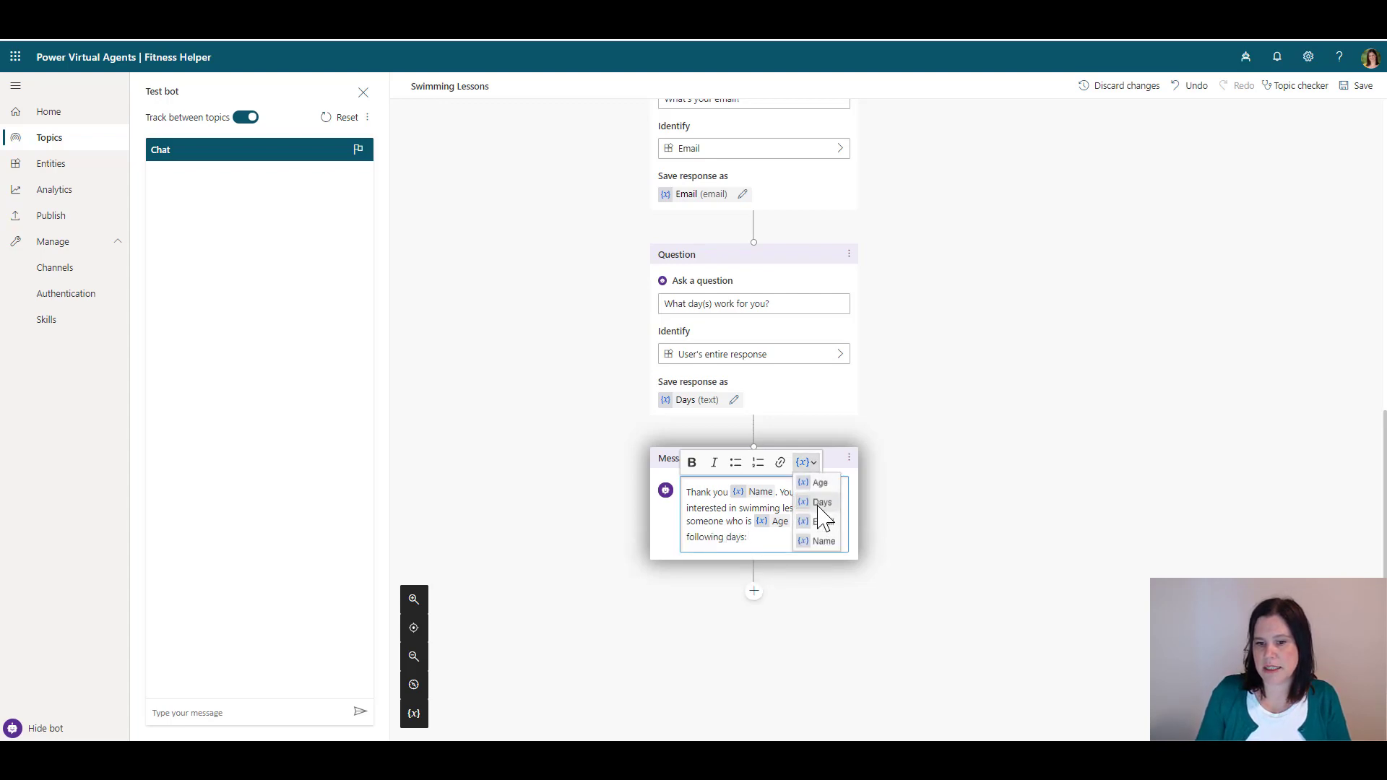
left_click(821, 502)
type(".")
key("Return")
key("Return")
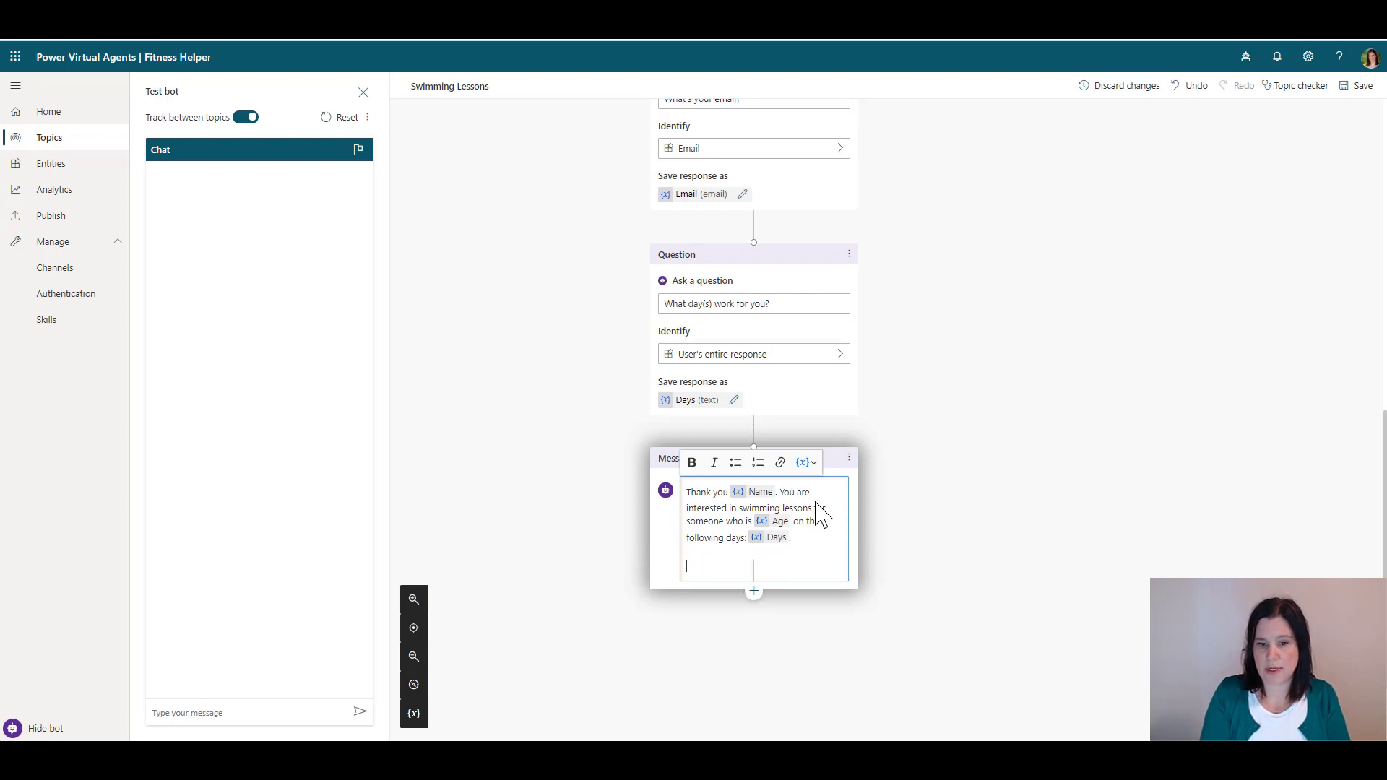
type("We will contact yo uon")
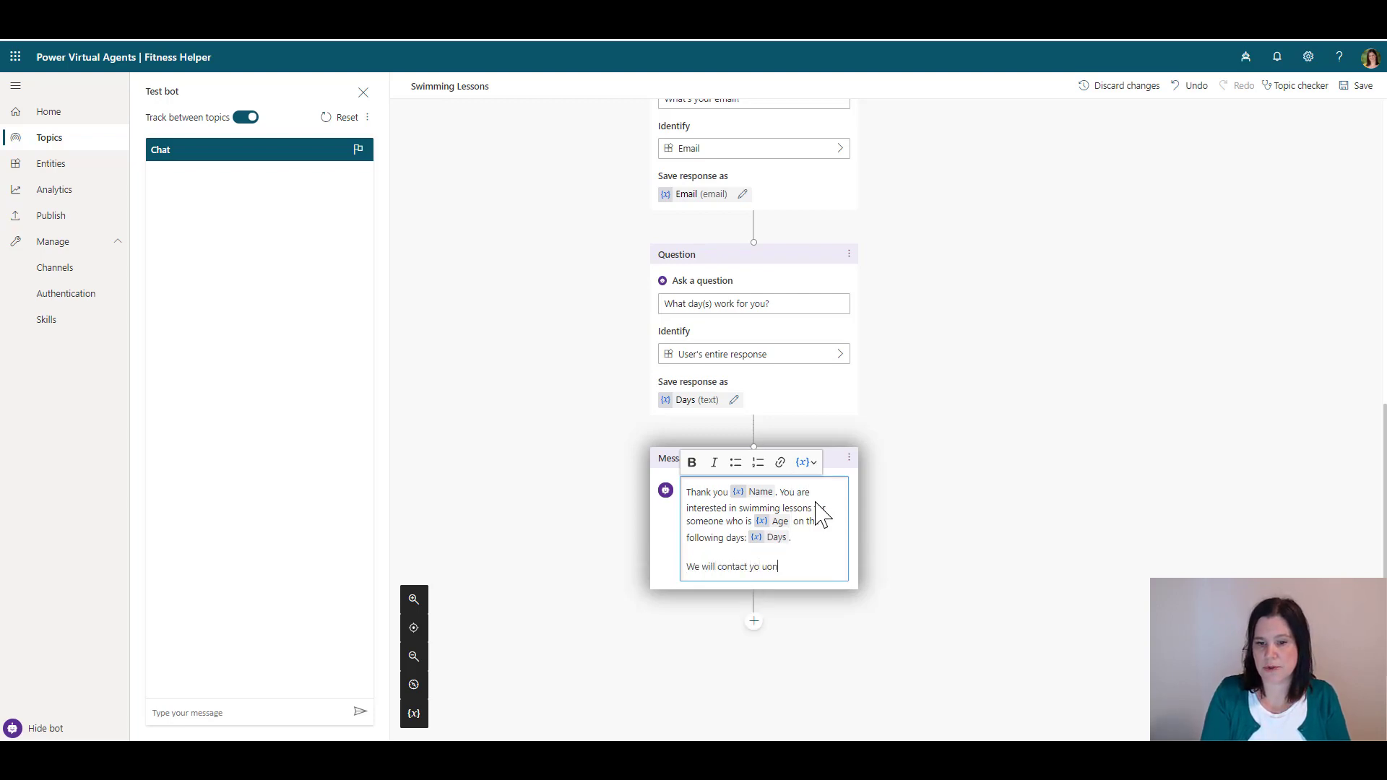
key("BackSpace")
key("BackSpace")
key("BackSpace")
key("BackSpace")
type("u ")
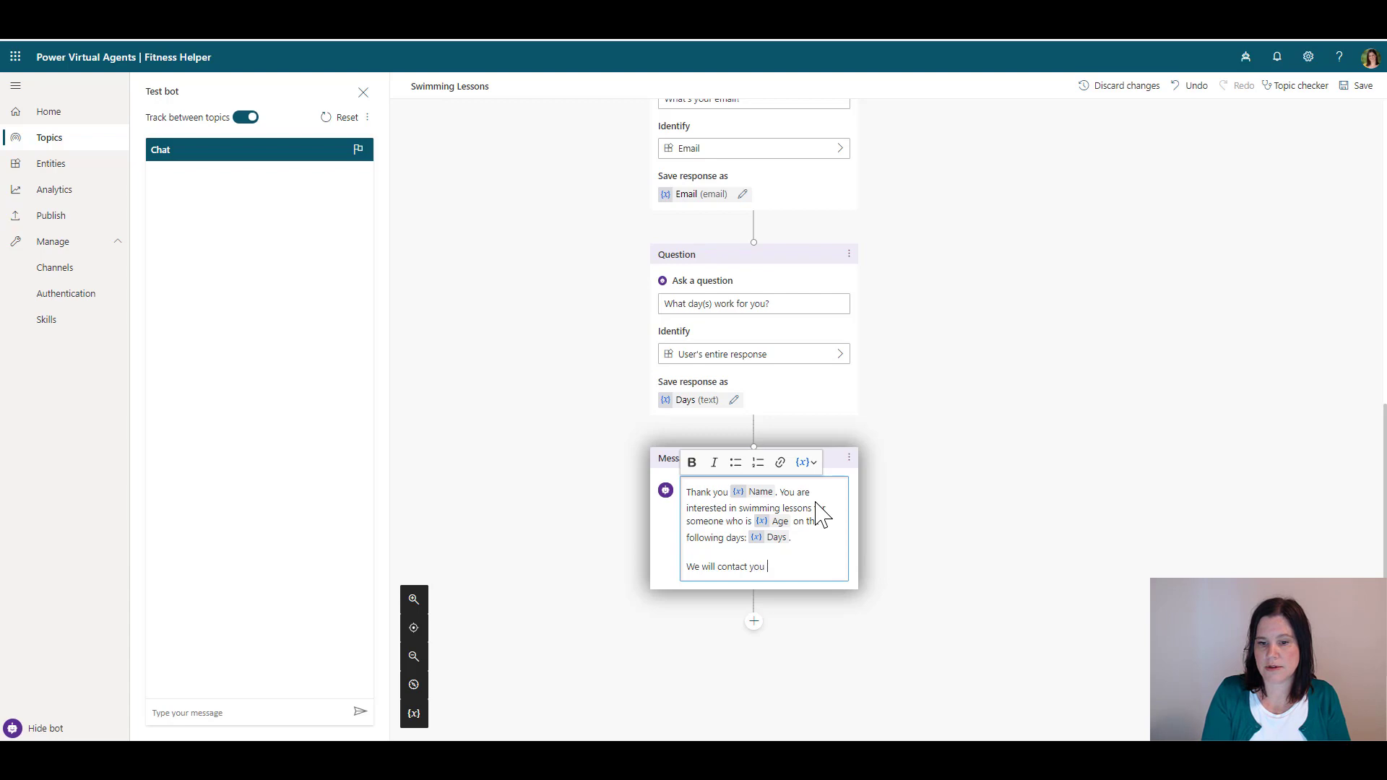
type("on:")
left_click(808, 462)
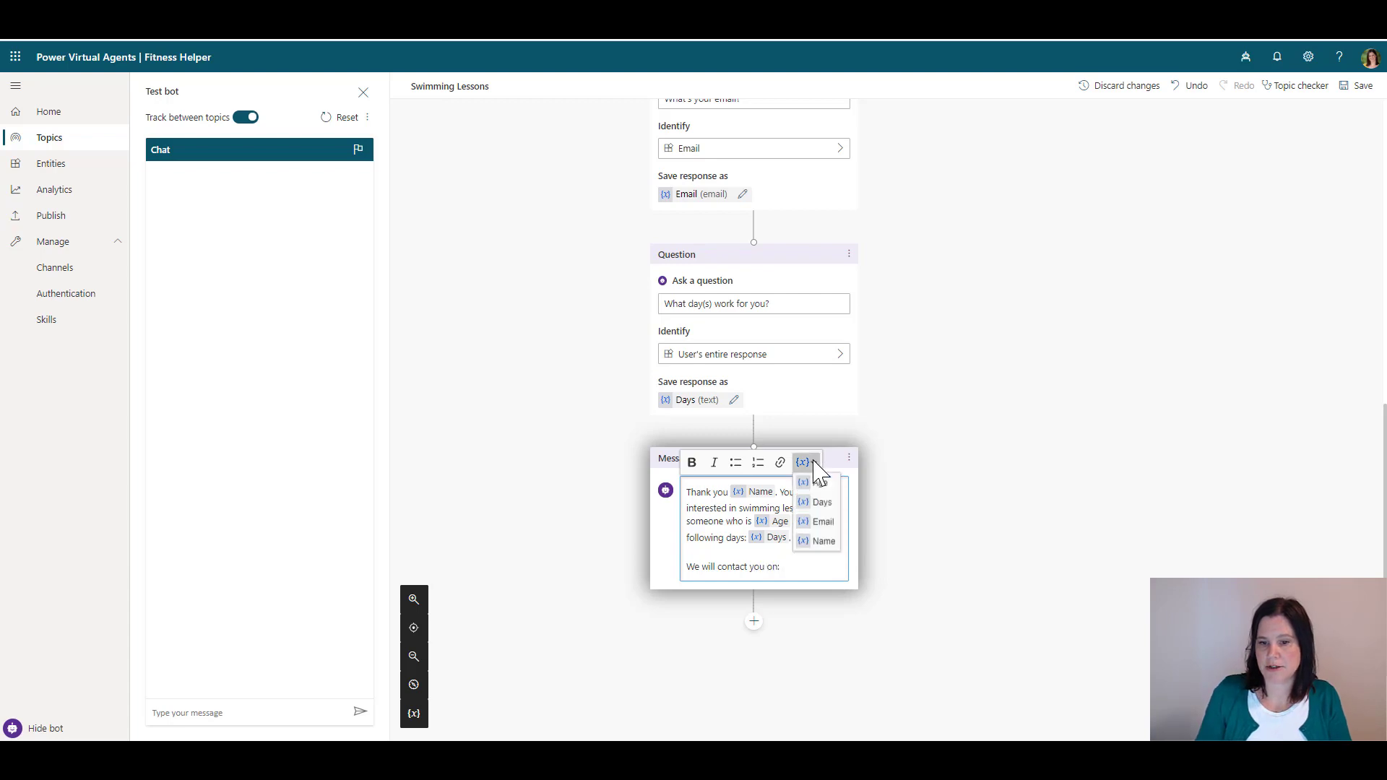
left_click(821, 523)
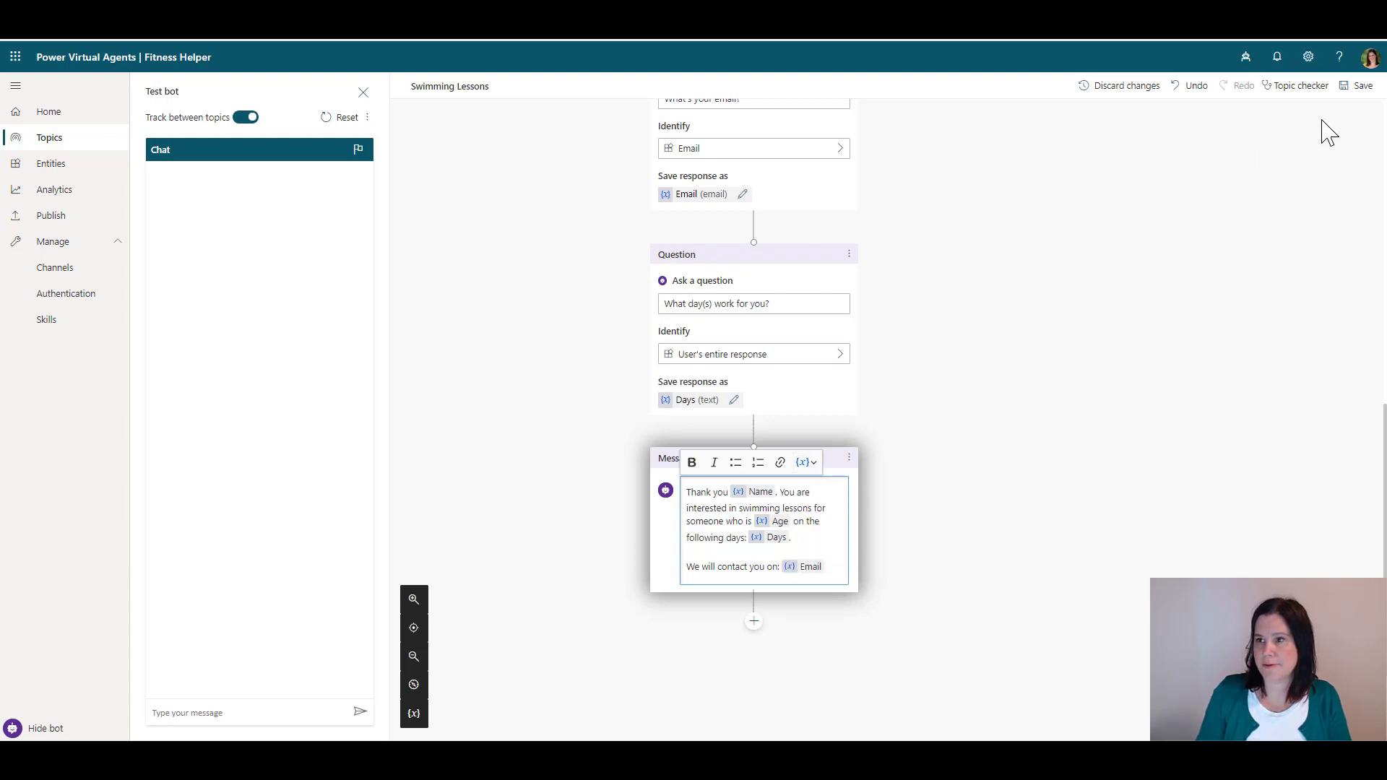
Save the Swimming Lessons topic and show its variable values: Name, Age, Email and Days
left_click(1345, 88)
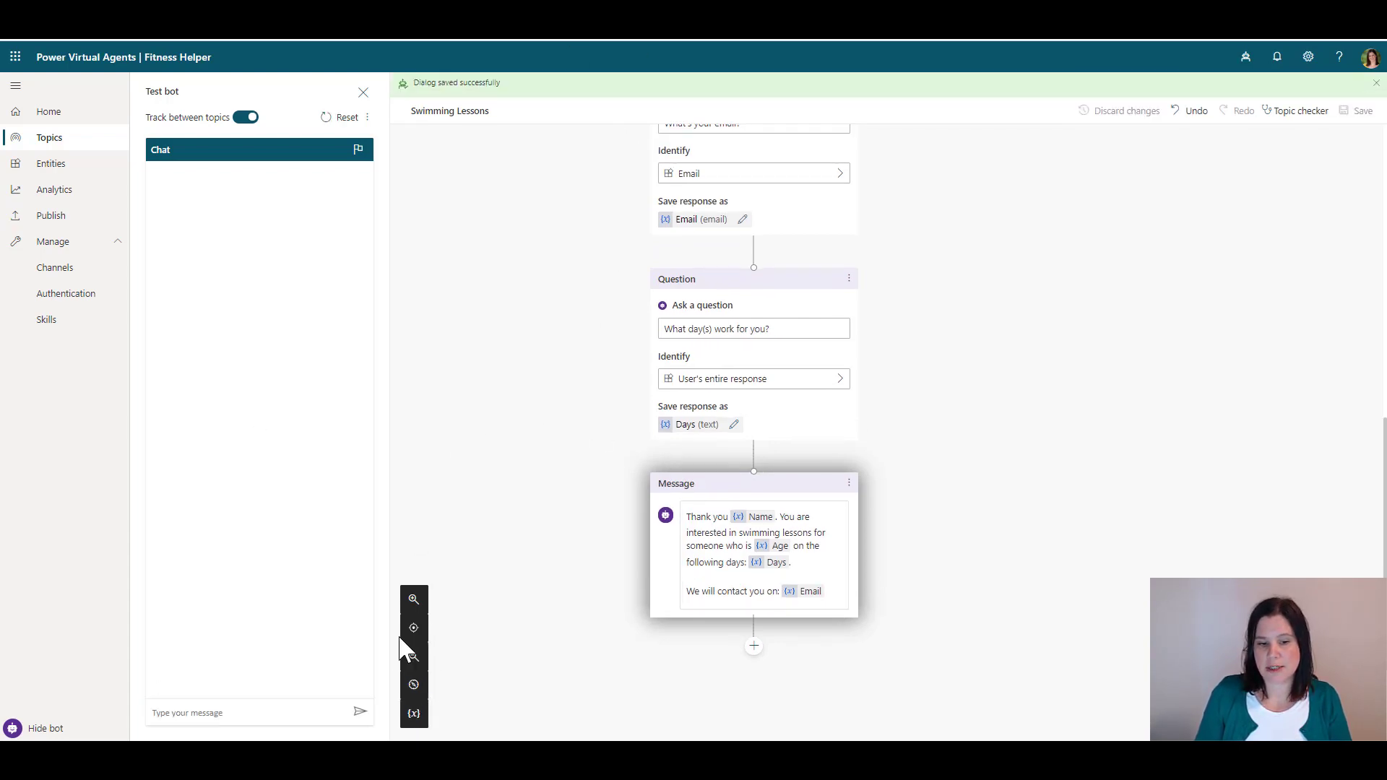
left_click(416, 715)
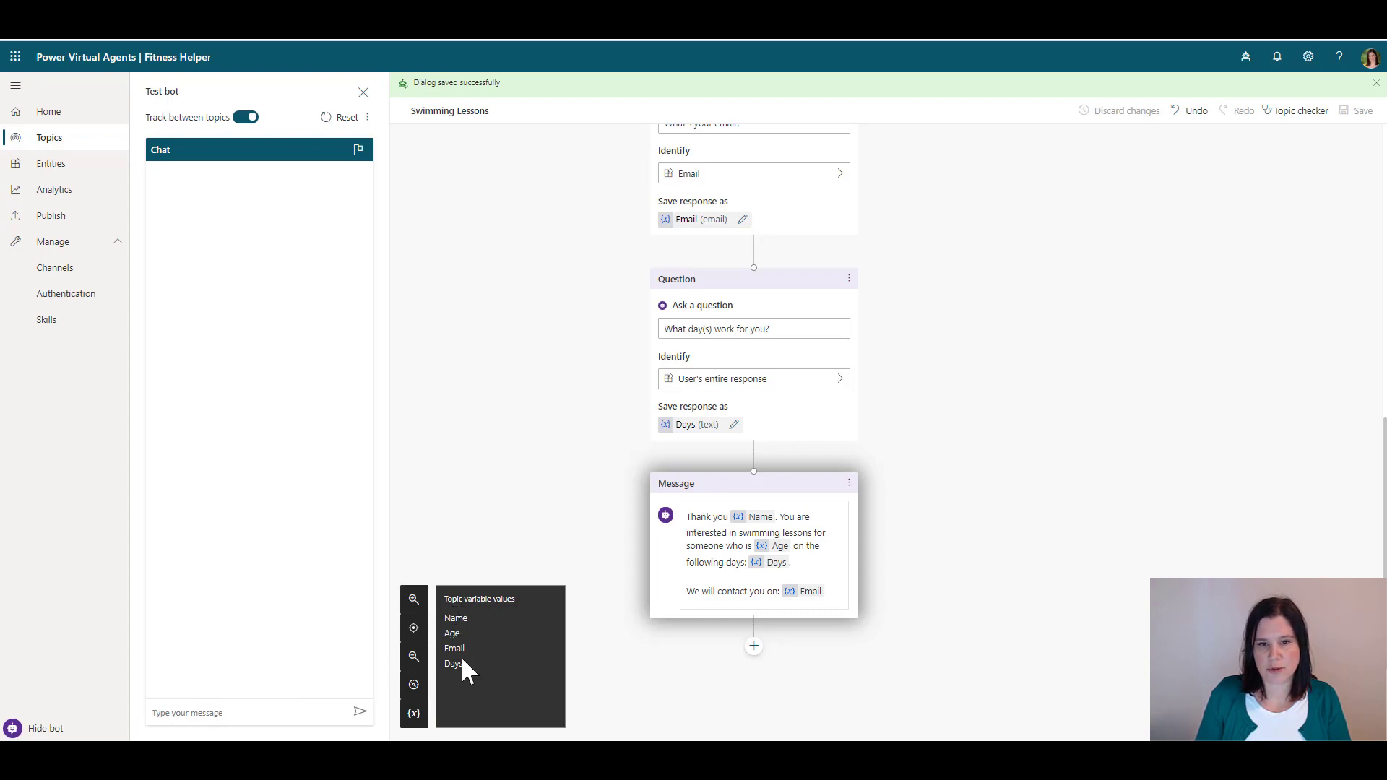
scroll(687, 304, "up", 10)
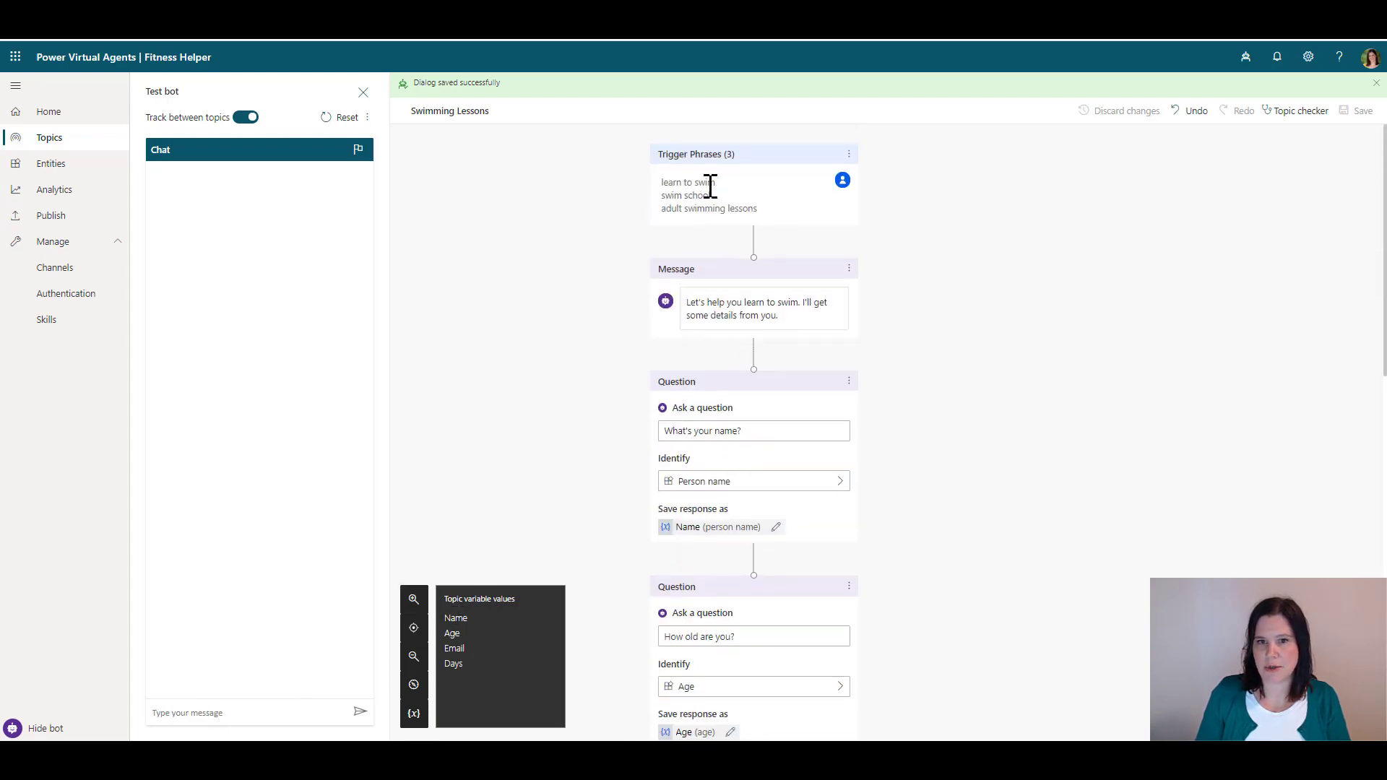
In the test chat, send the swimming lessons enquiry and answer the name question
left_click(182, 714)
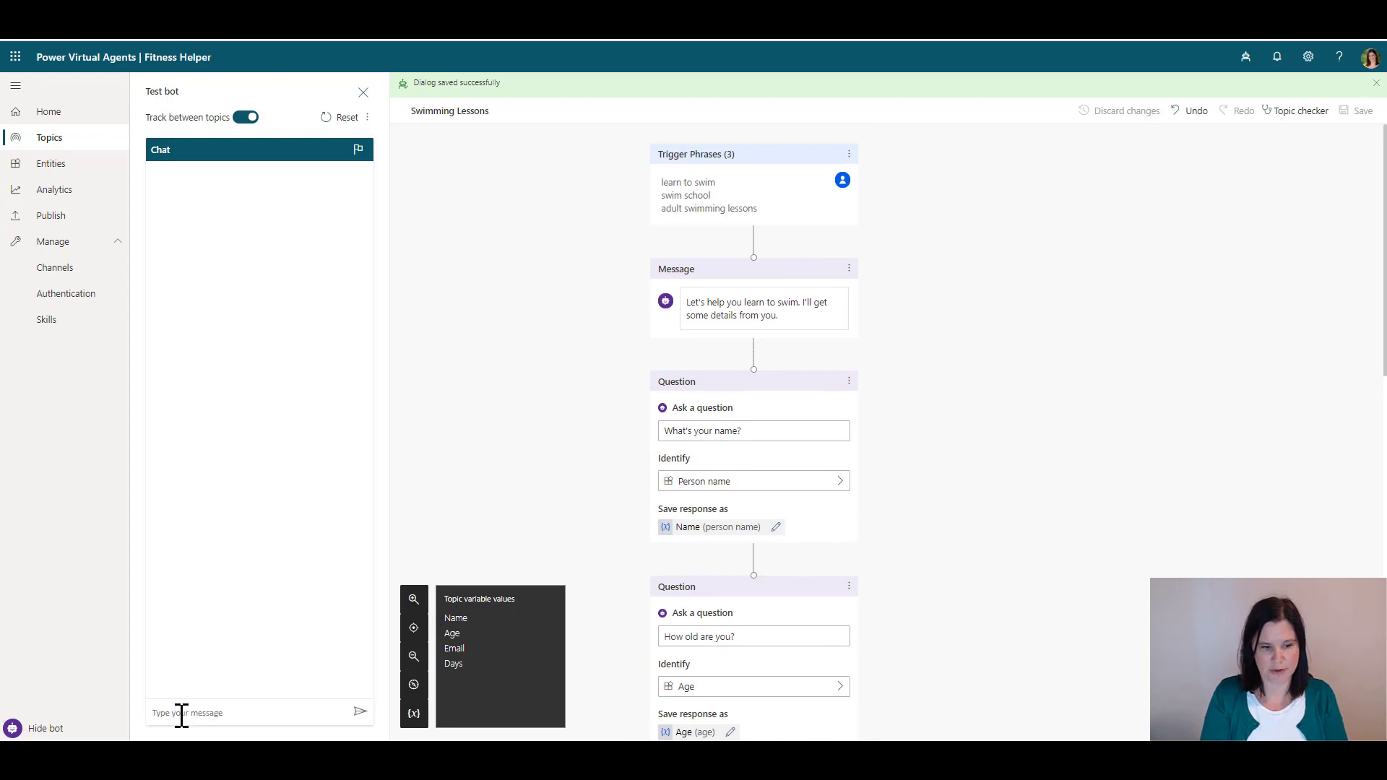
type("l")
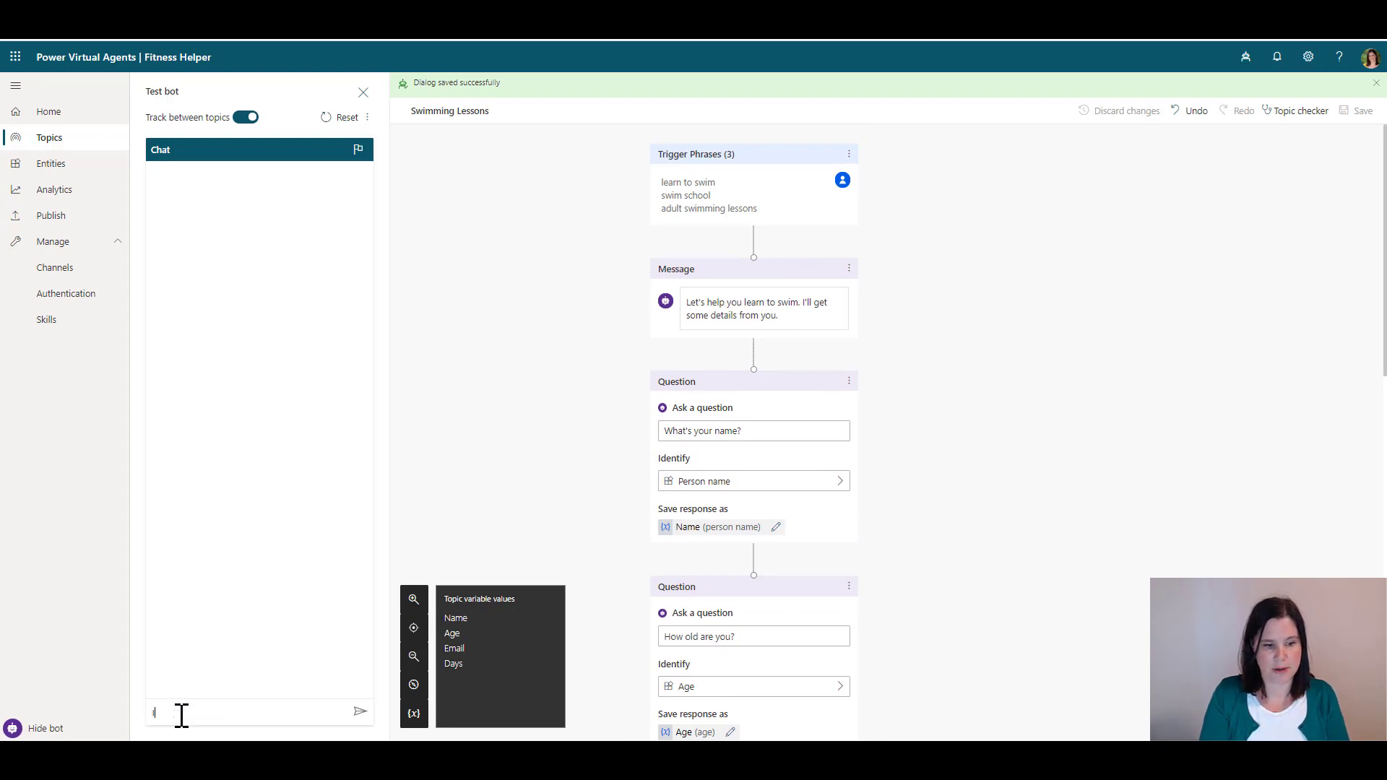
type("'m")
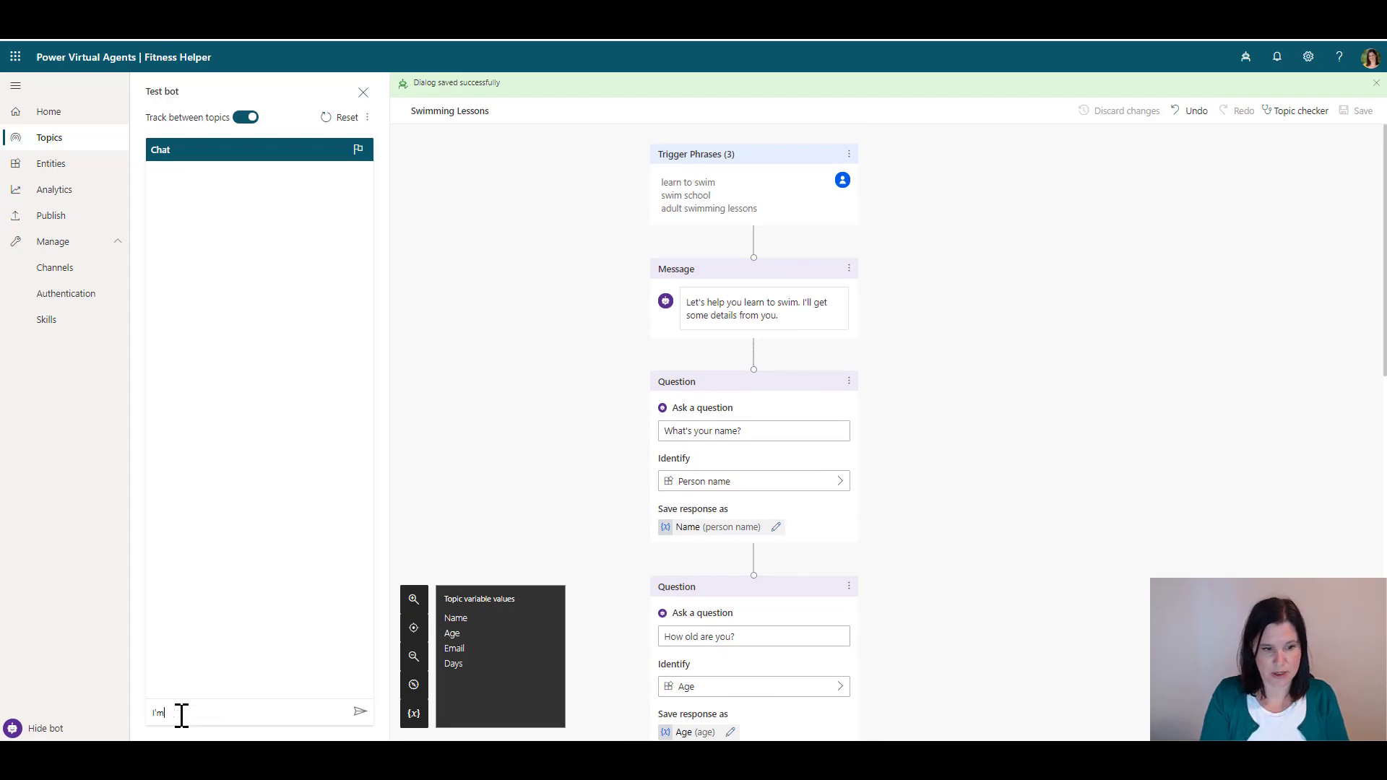
type(" interested in swim")
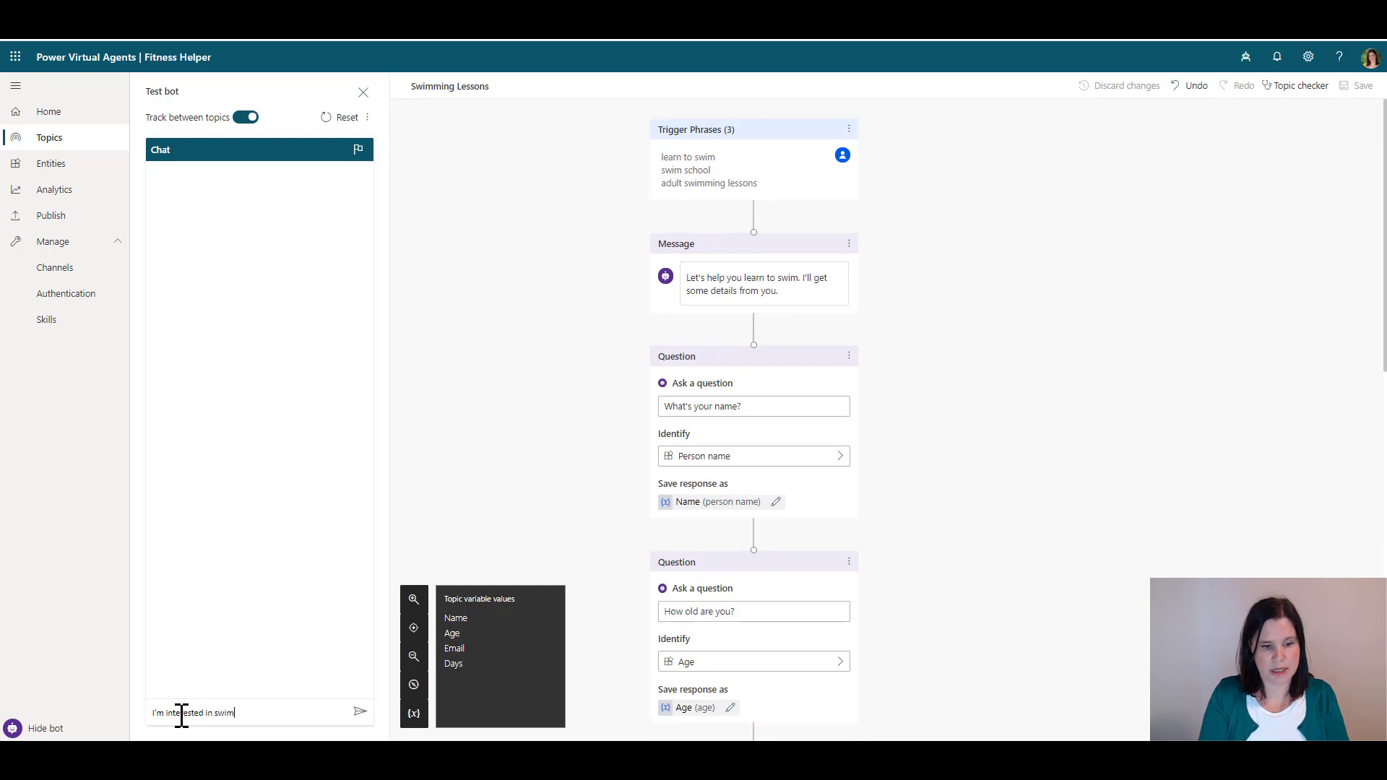
type("ming ess lessons")
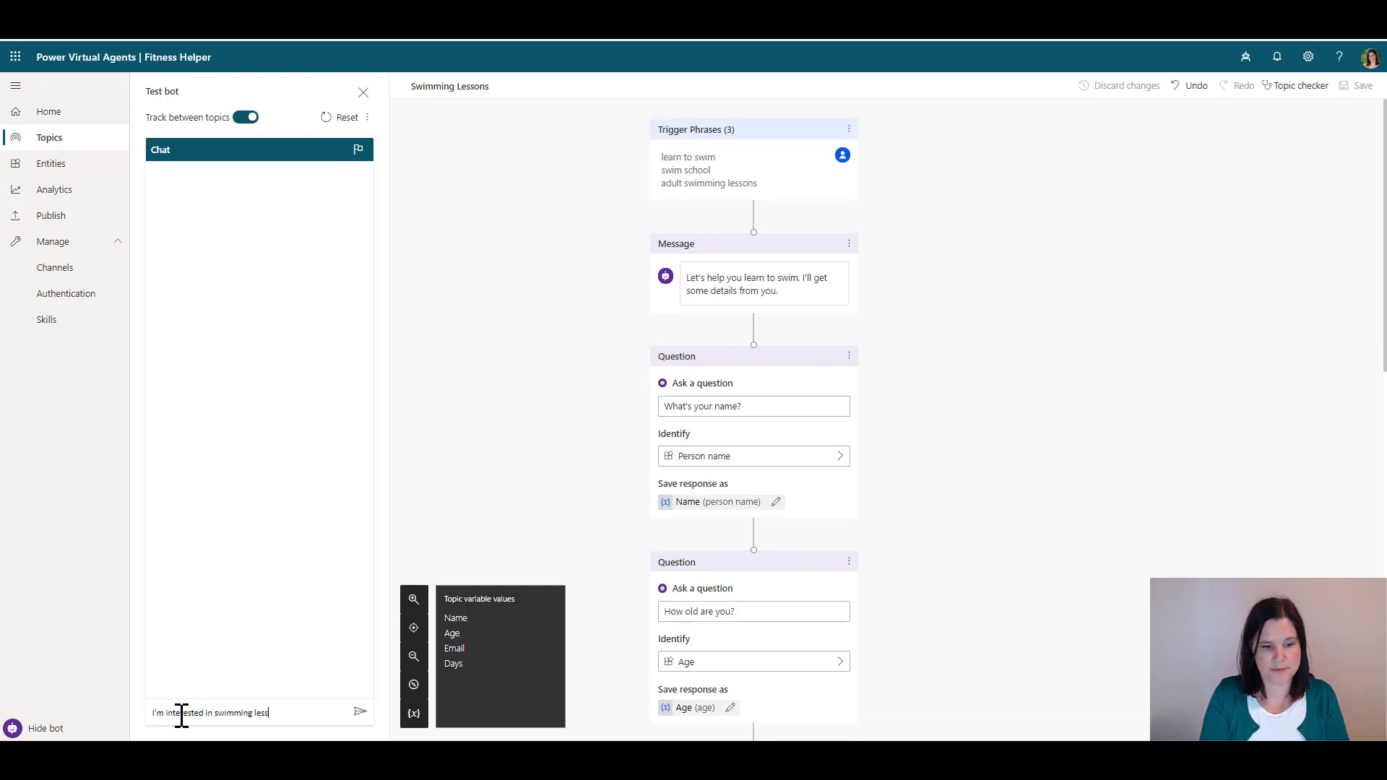
key("Return")
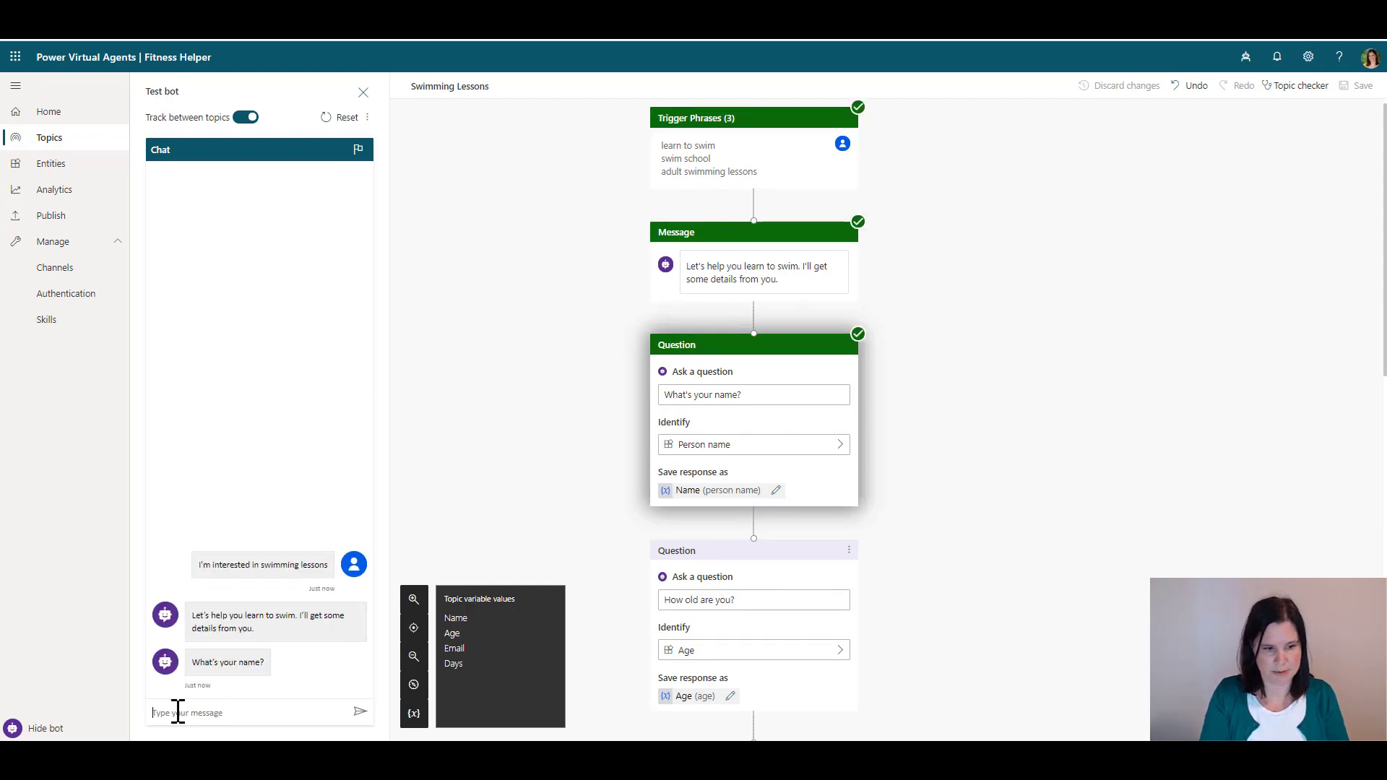
type("Lisa")
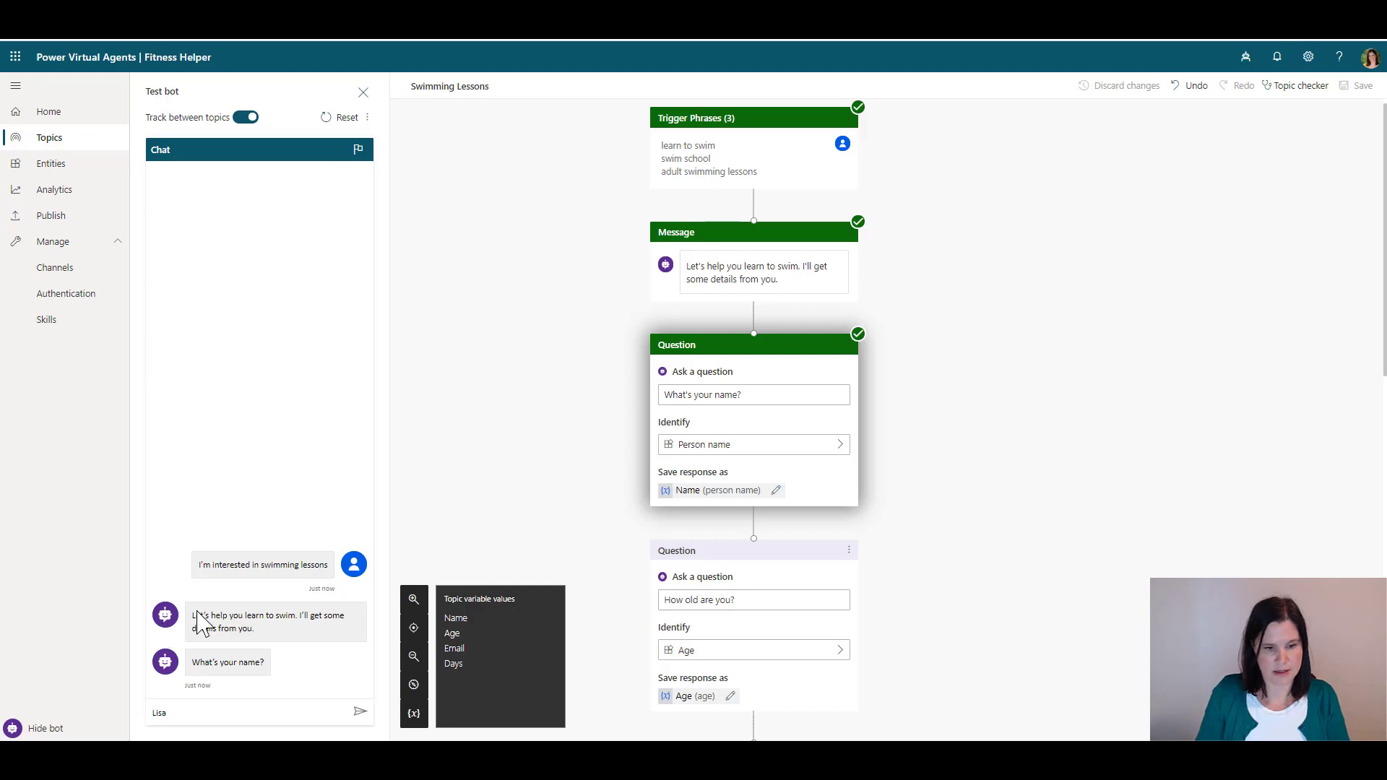
left_click(367, 711)
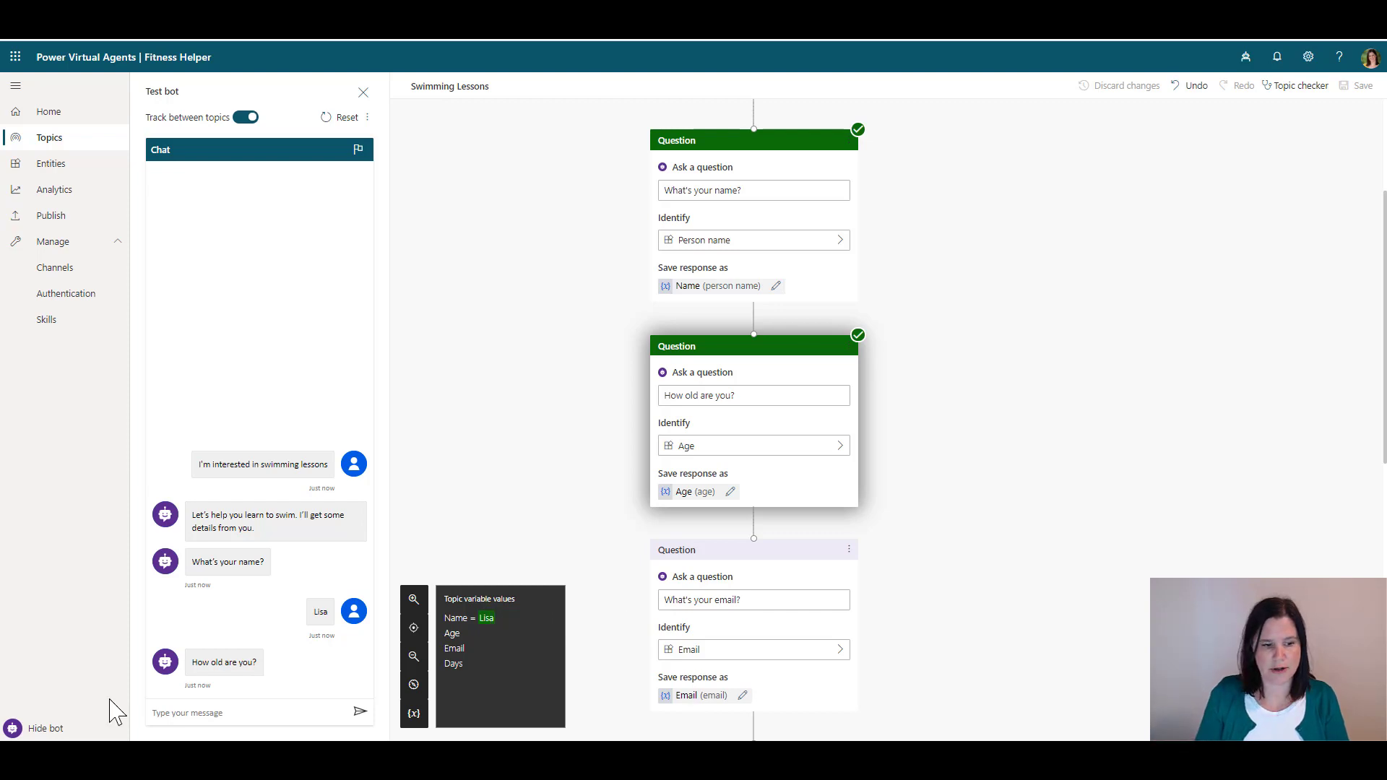
Answer 'I am forty years old', an email address, and 'Monday and Wednesday' for days
left_click(180, 714)
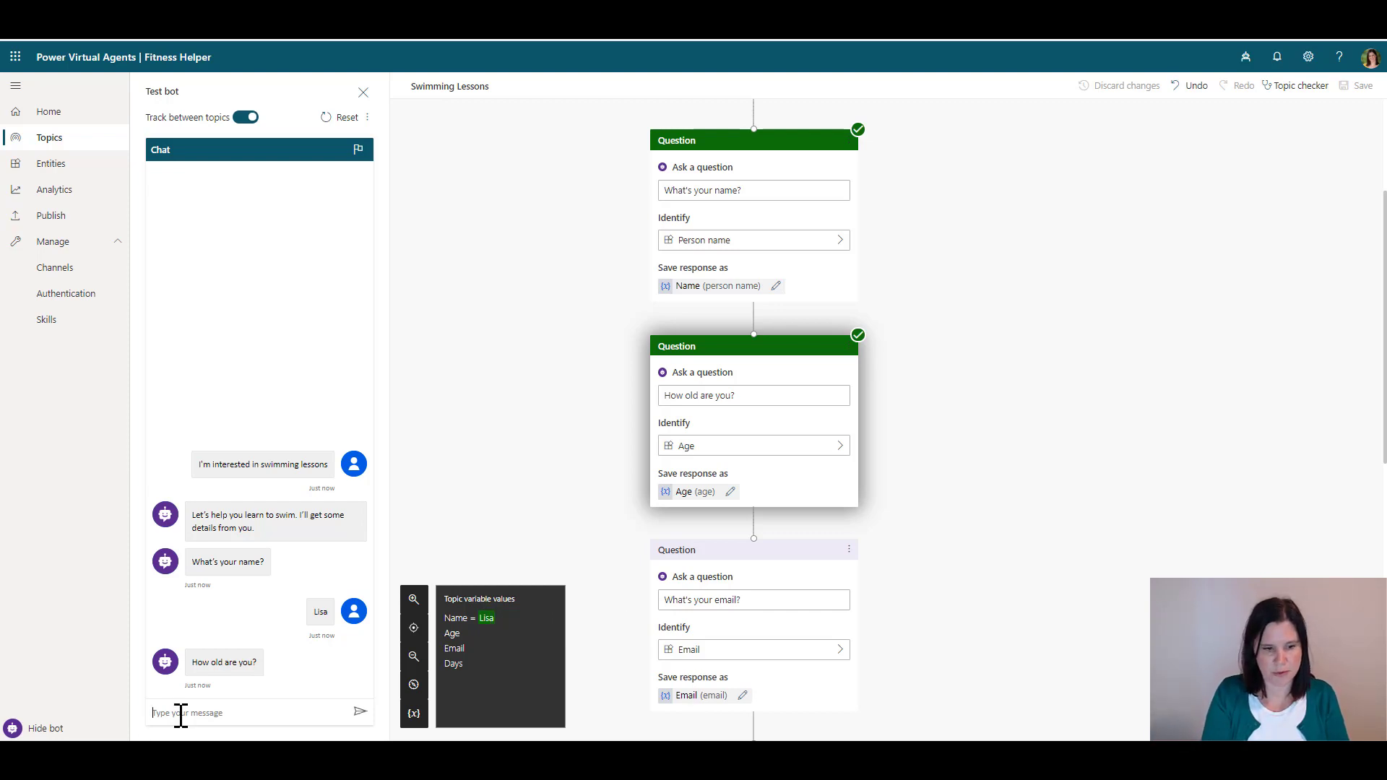
type("I am forty")
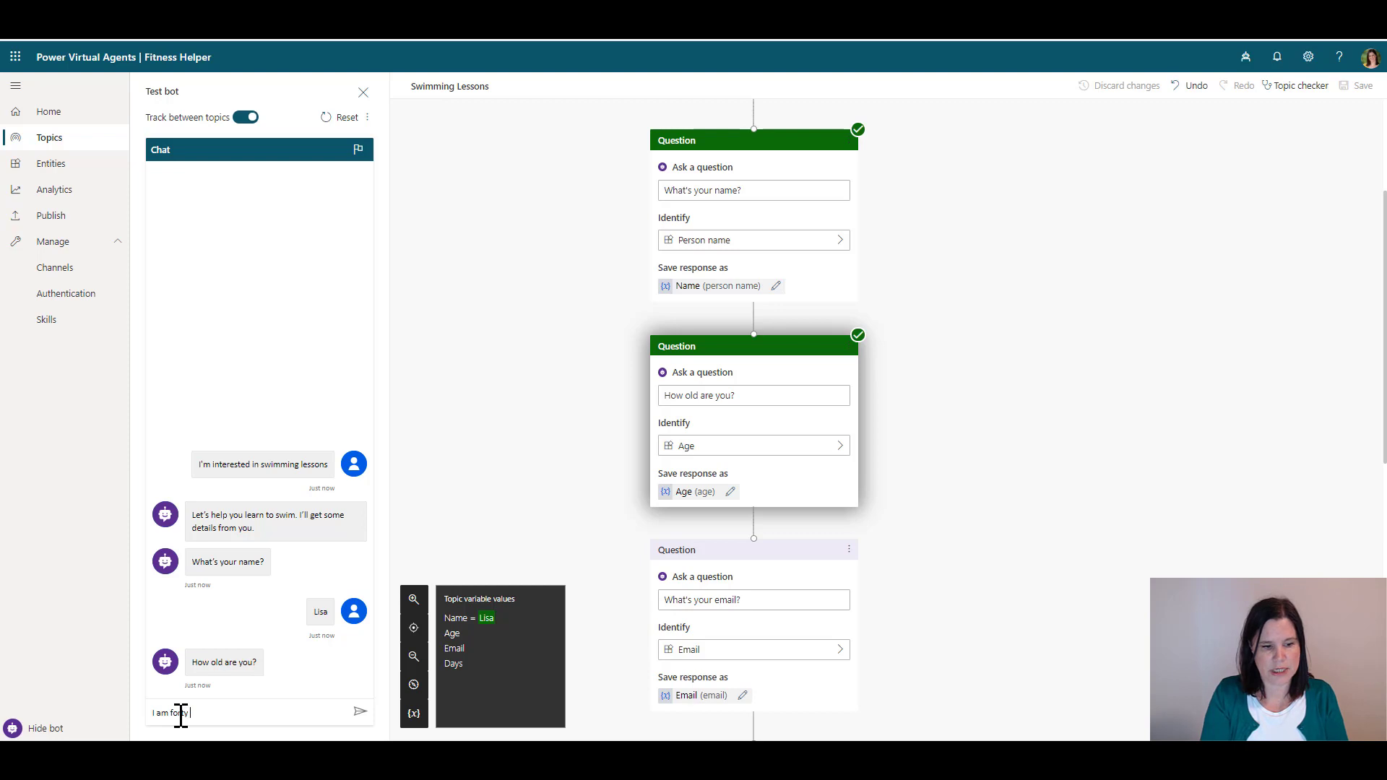
type(" years old")
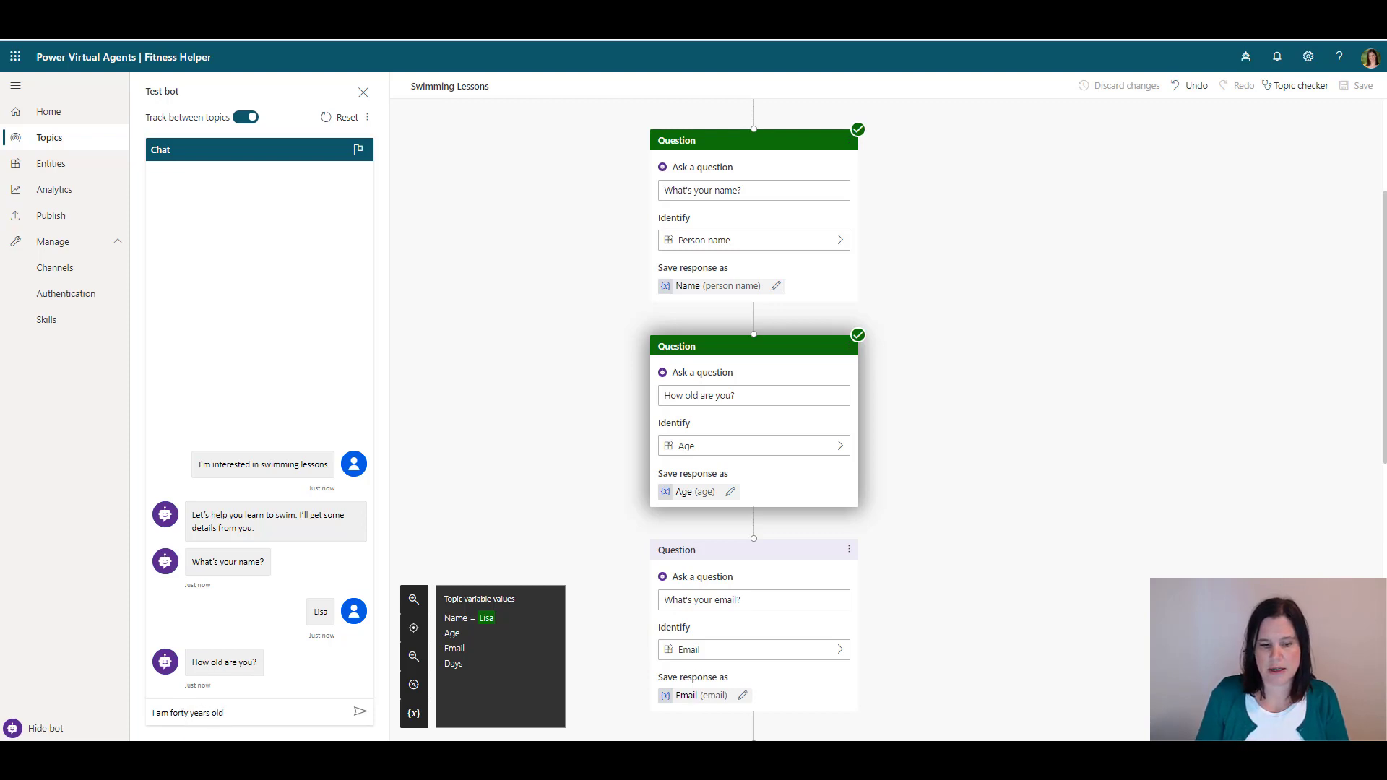
left_click(358, 712)
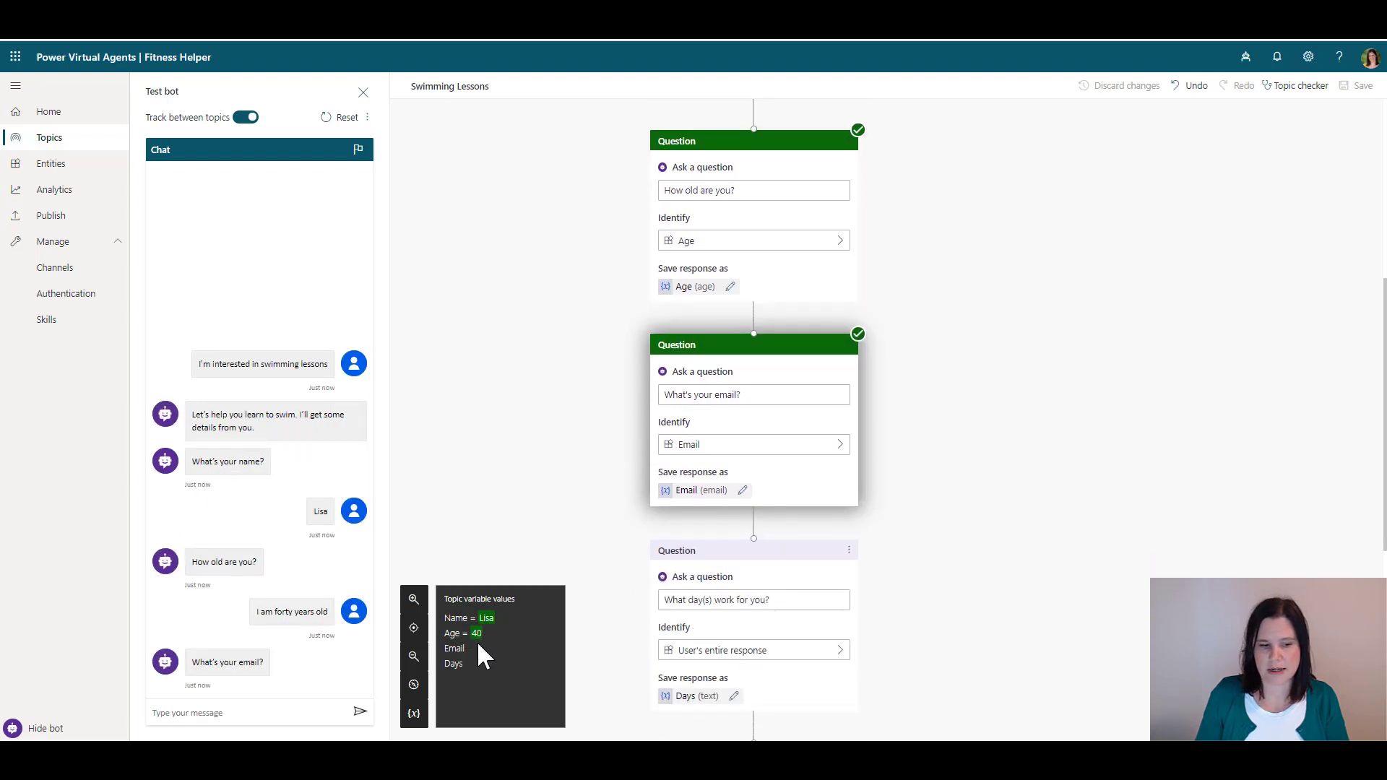
left_click(196, 710)
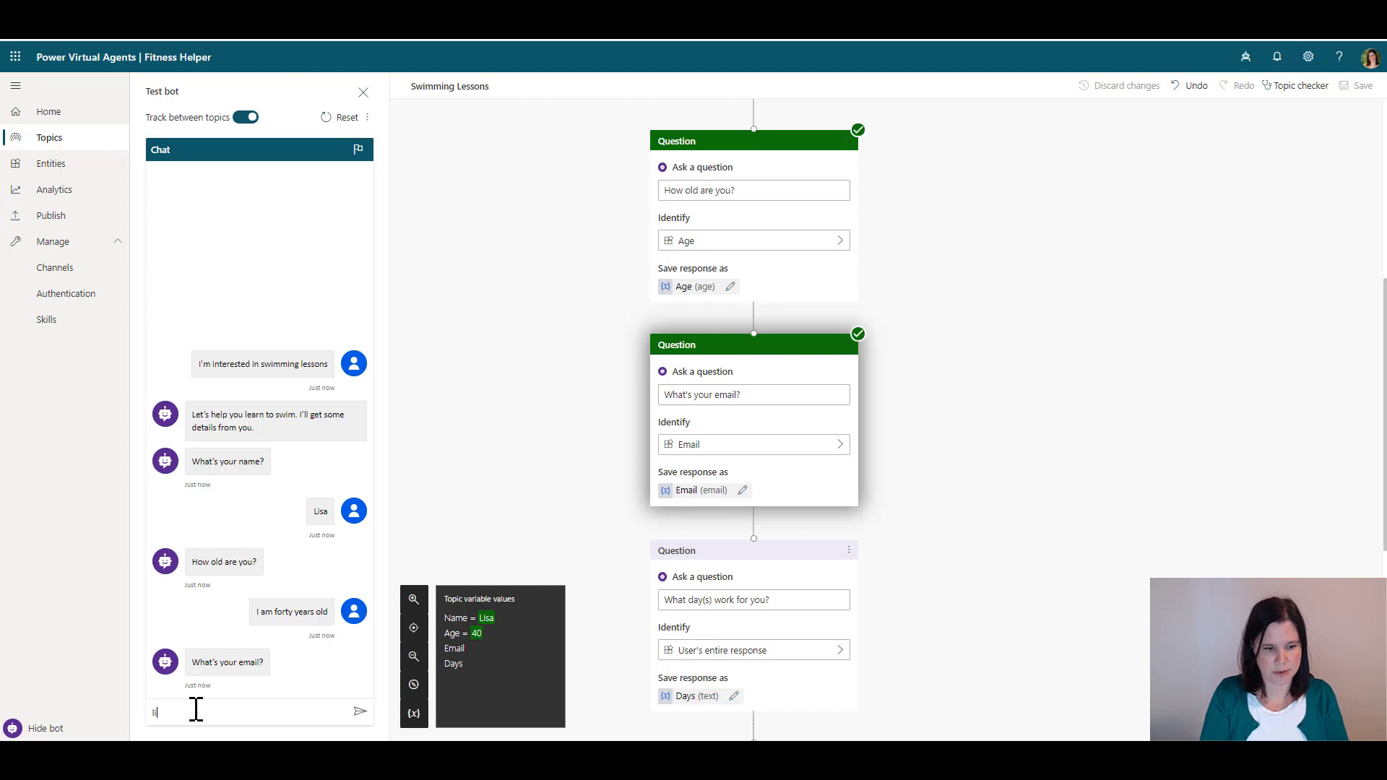
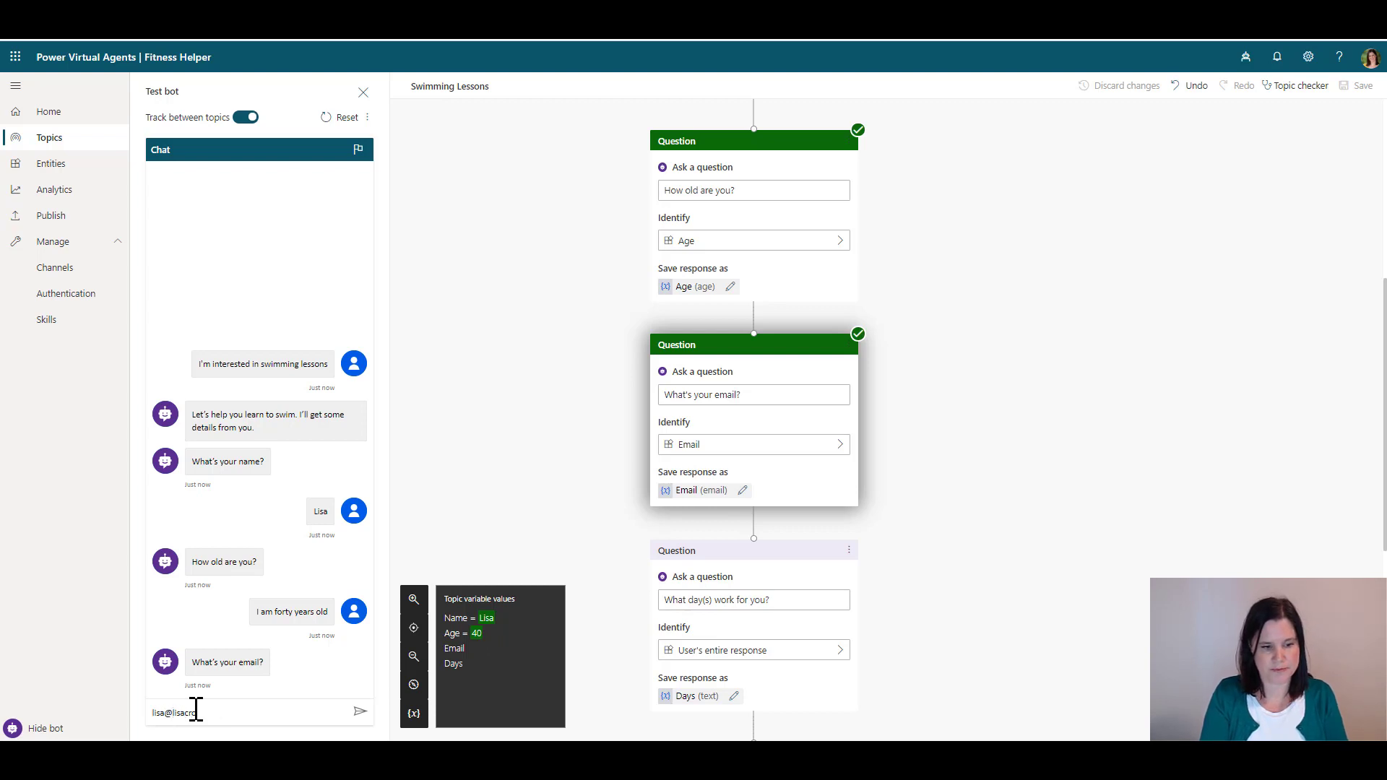
key("Return")
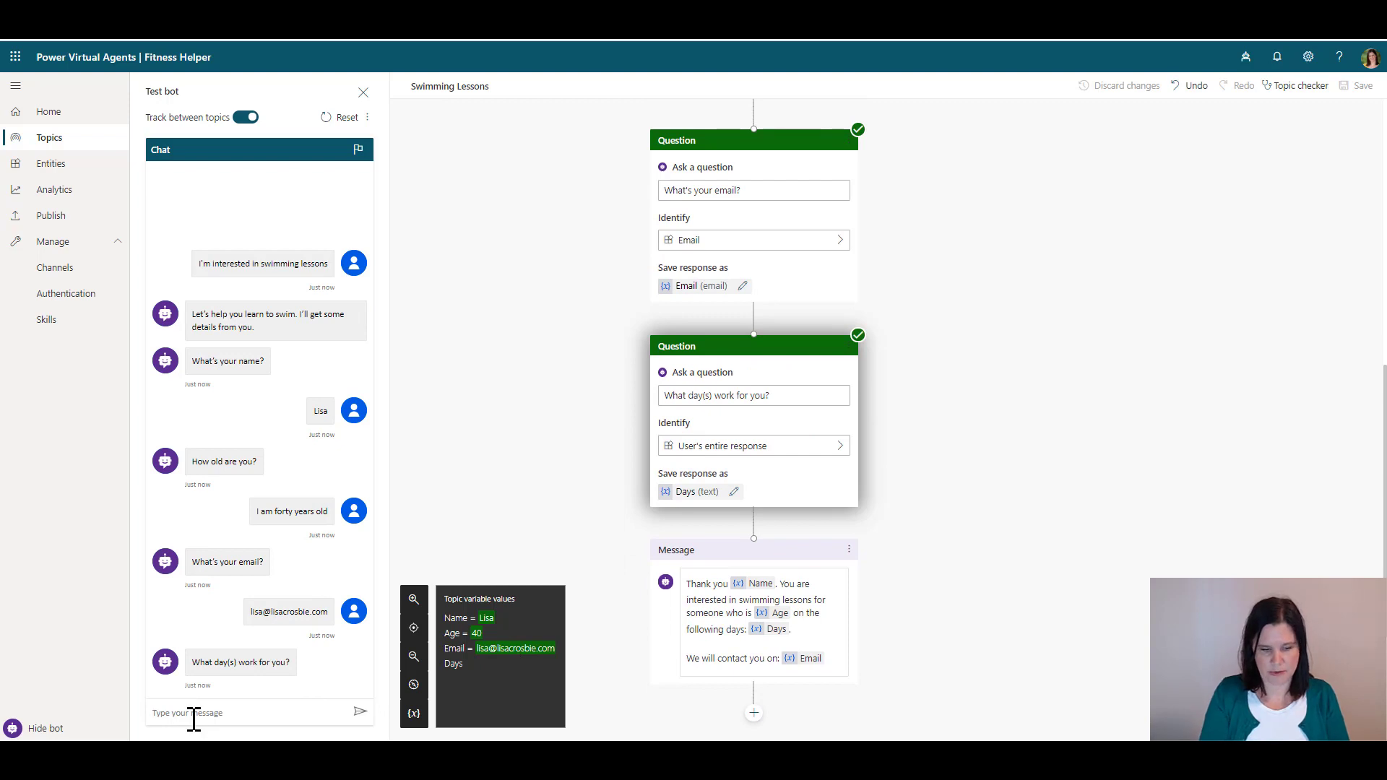
type("Mond")
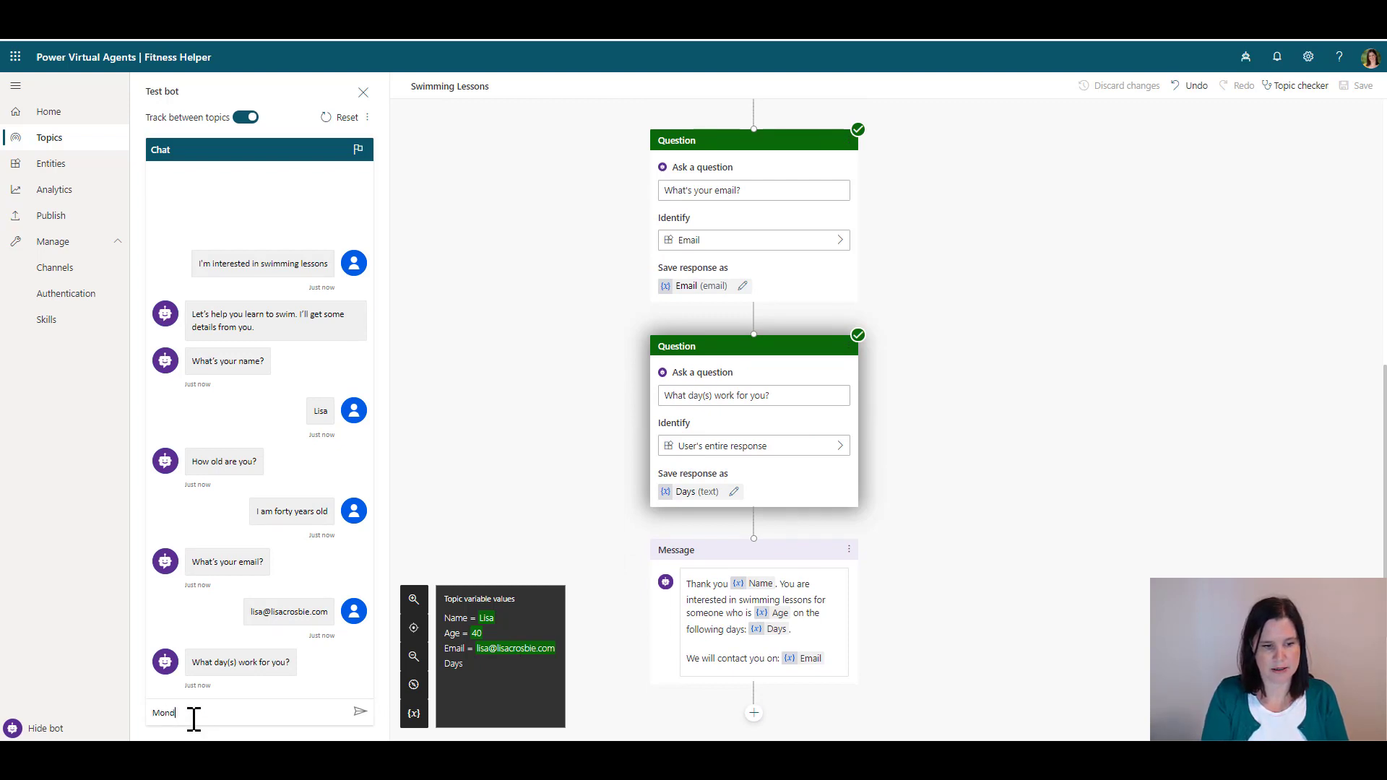
type("ay and Wednesday")
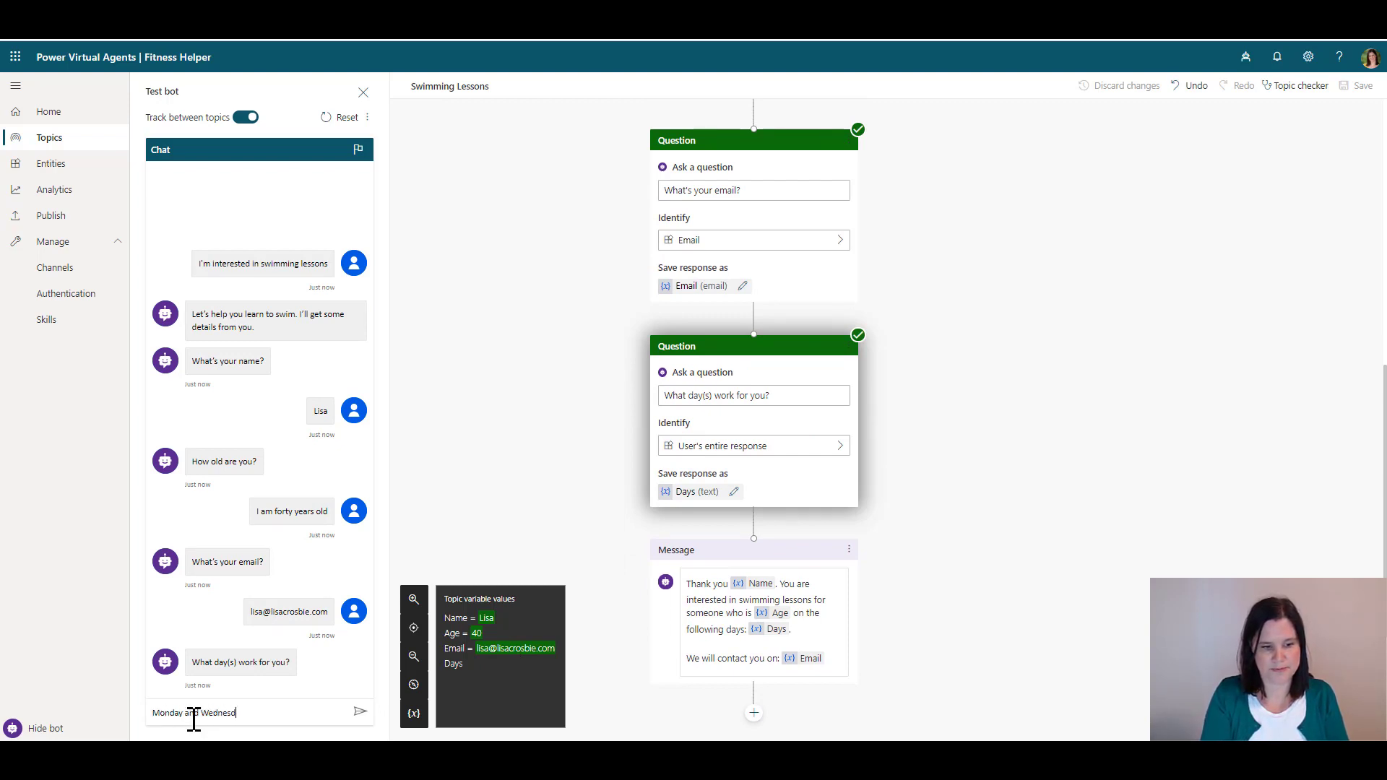
key("Return")
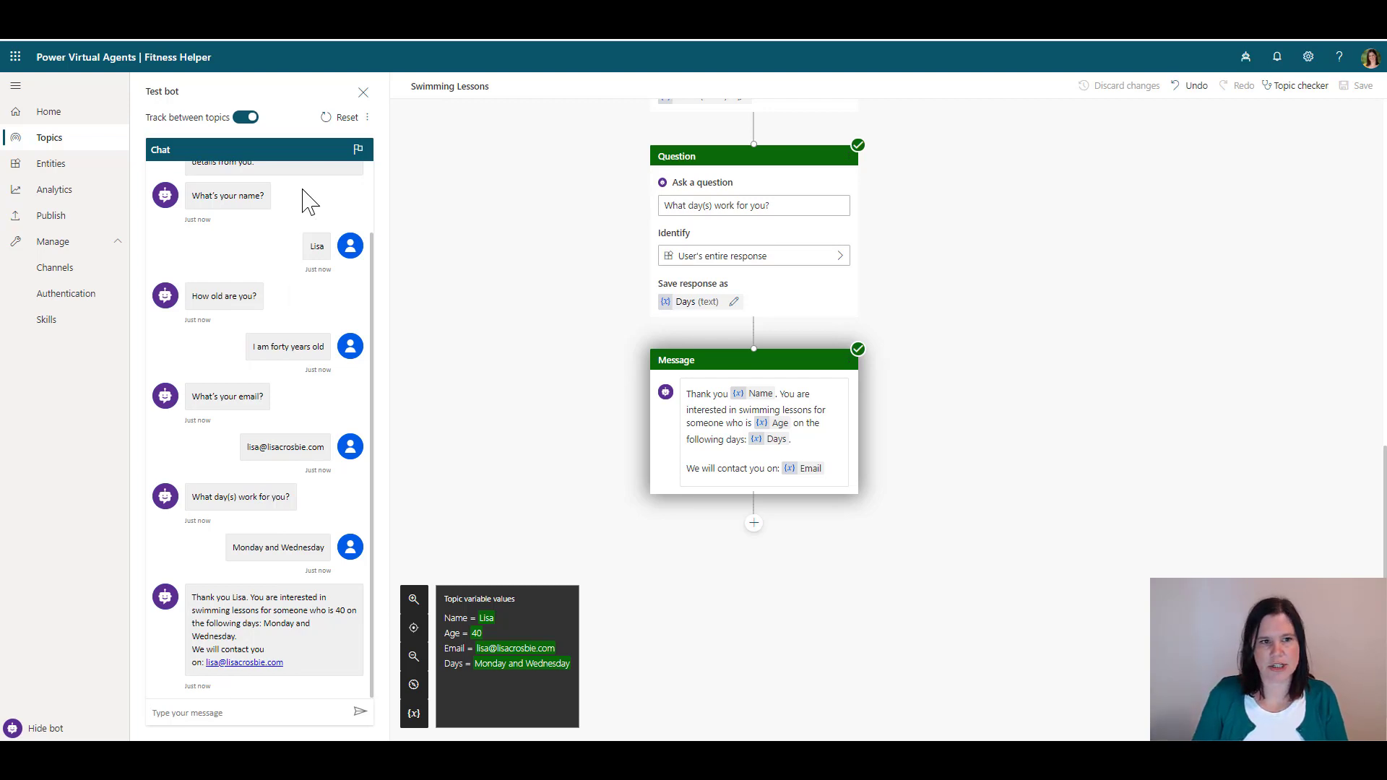
Restart the test conversation and send 'swimming lessons' to the bot
left_click(327, 125)
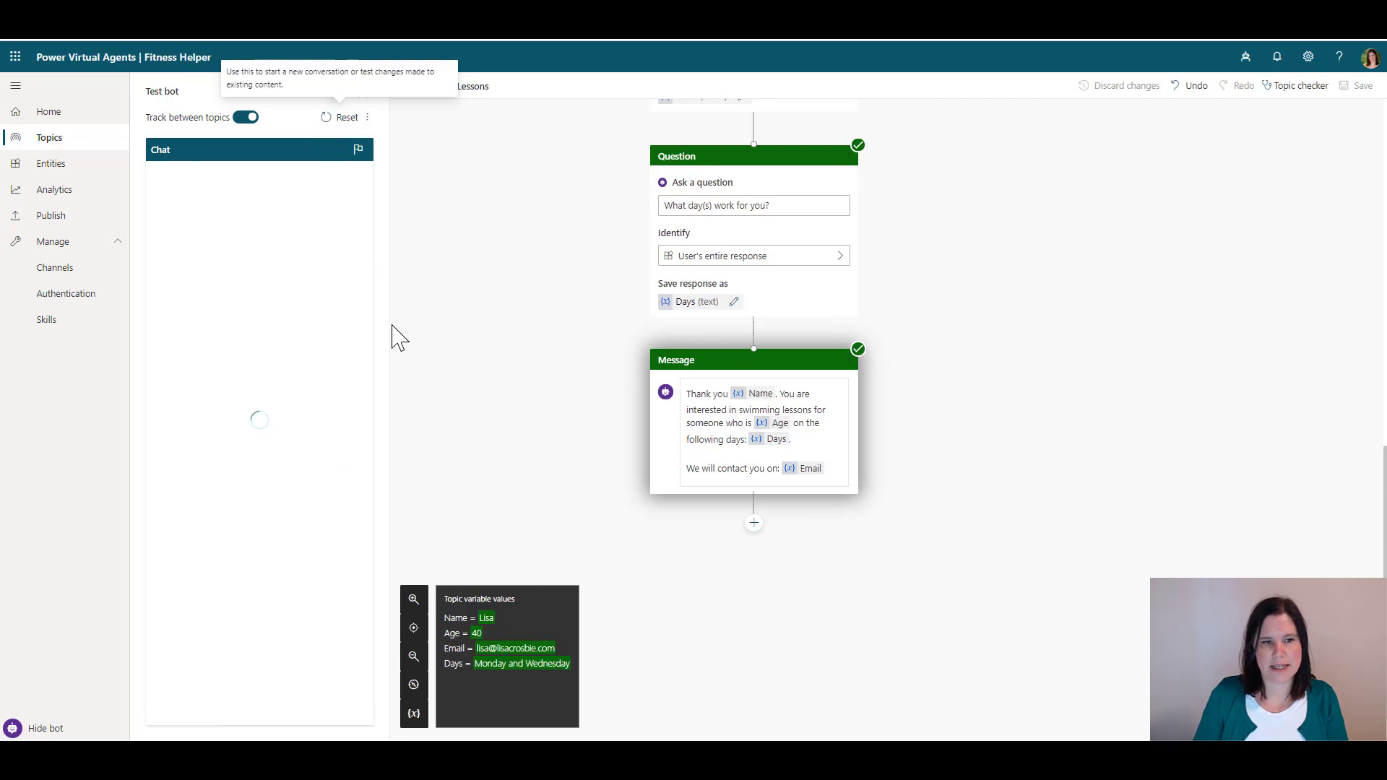
scroll(552, 356, "up", 5)
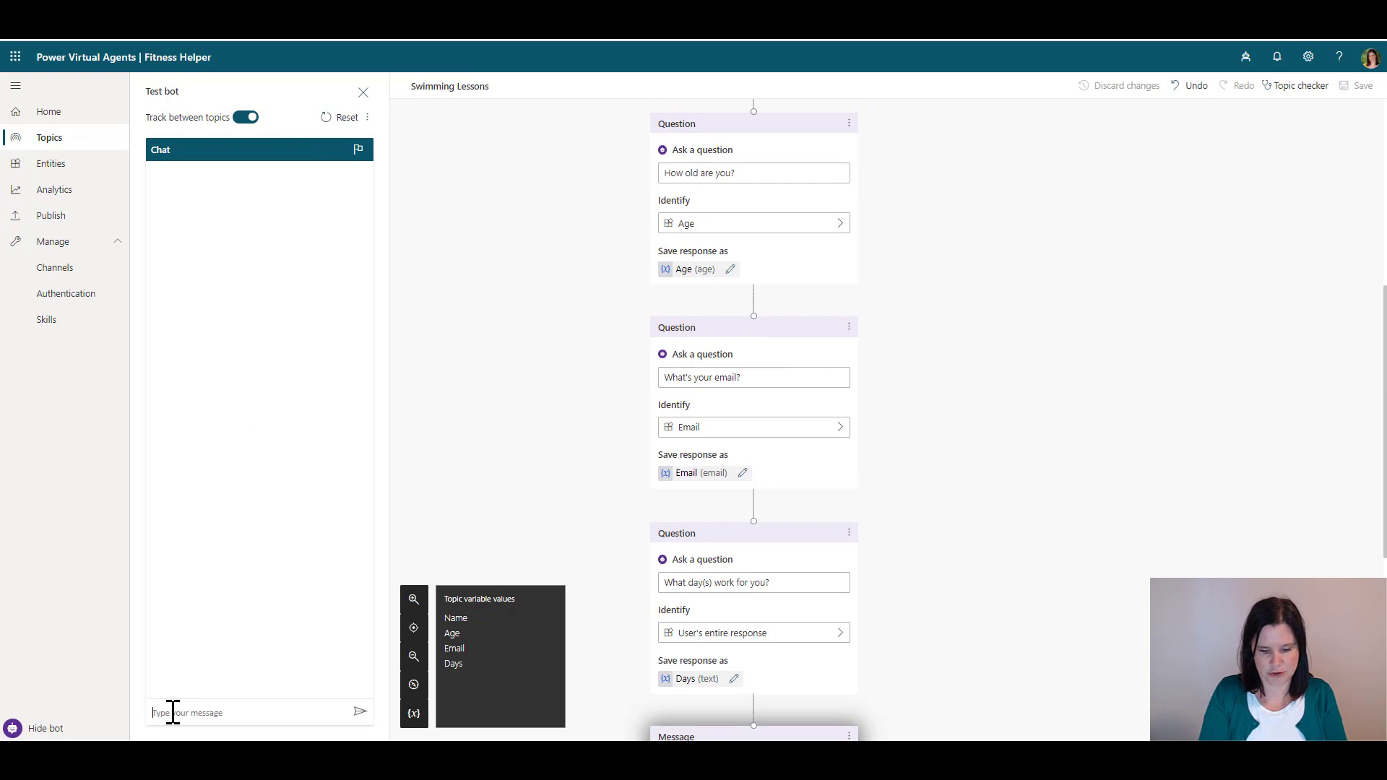
type("swimming le")
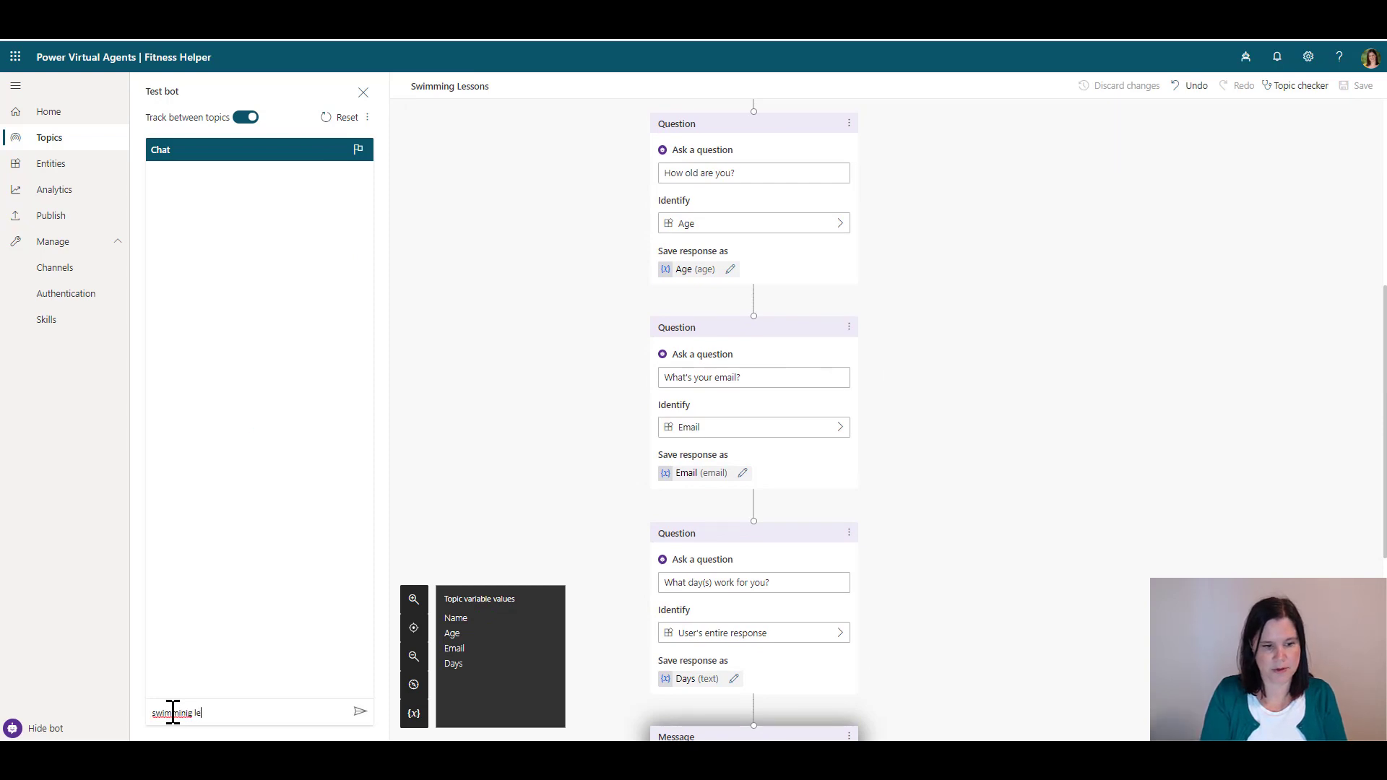
key("BackSpace")
type("lessons")
key("Return")
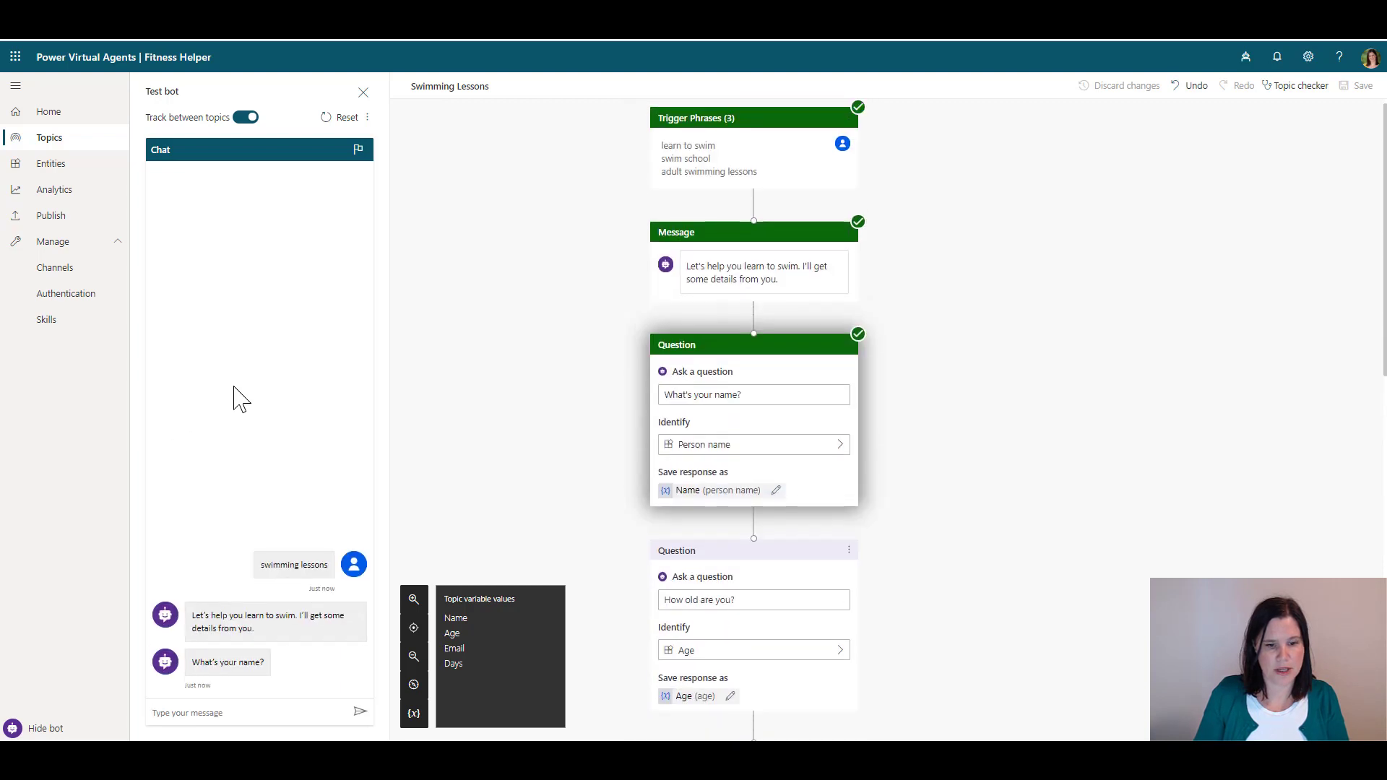
Answer the name question, then send an email address at the age prompt
left_click(189, 717)
type("Lisa")
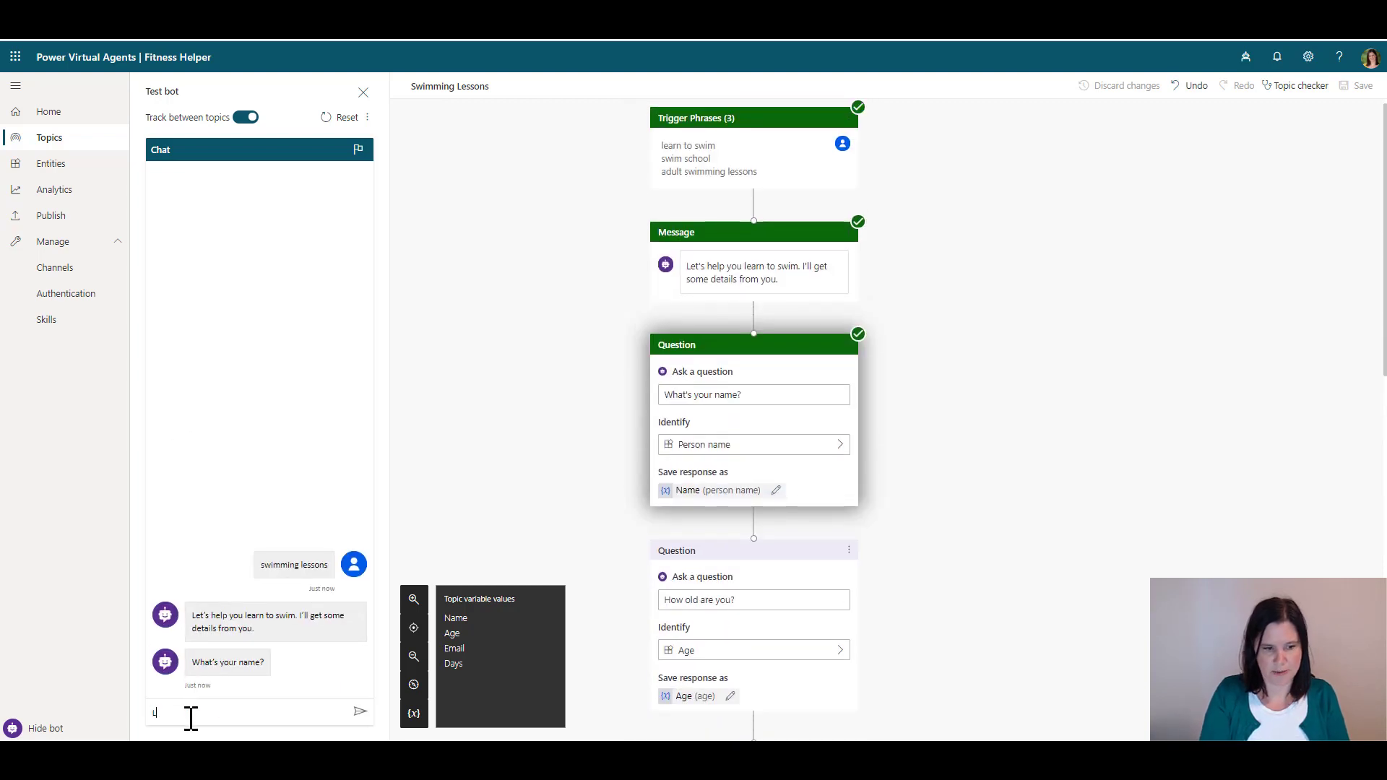
key("Return")
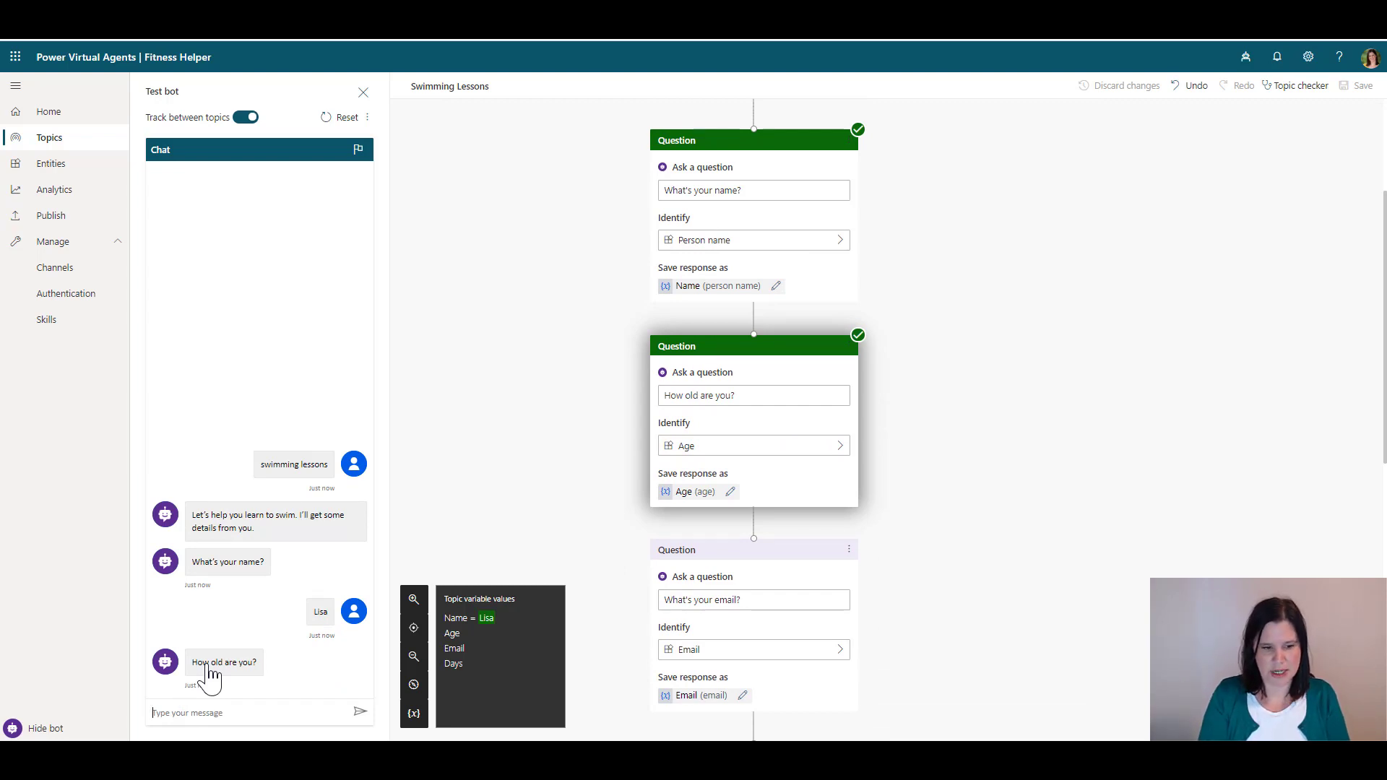
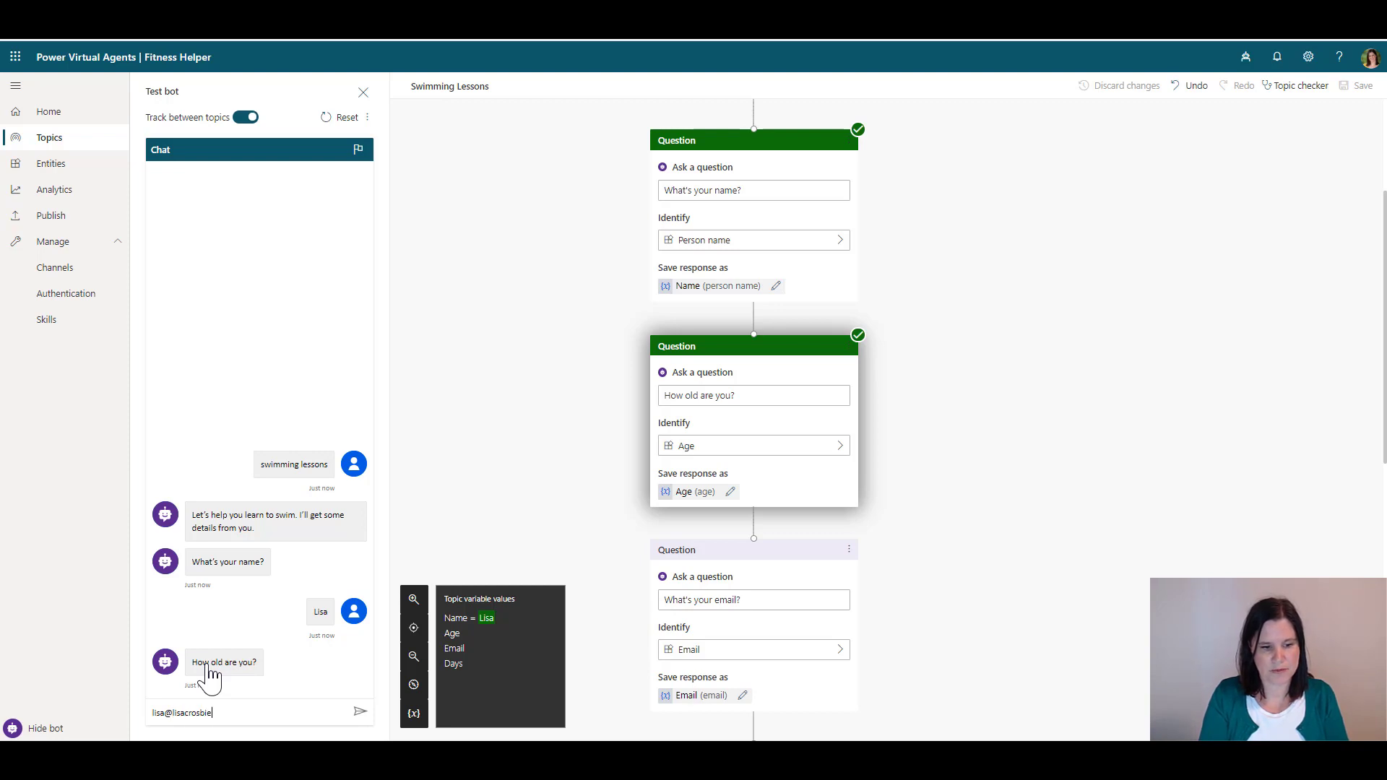
left_click(361, 714)
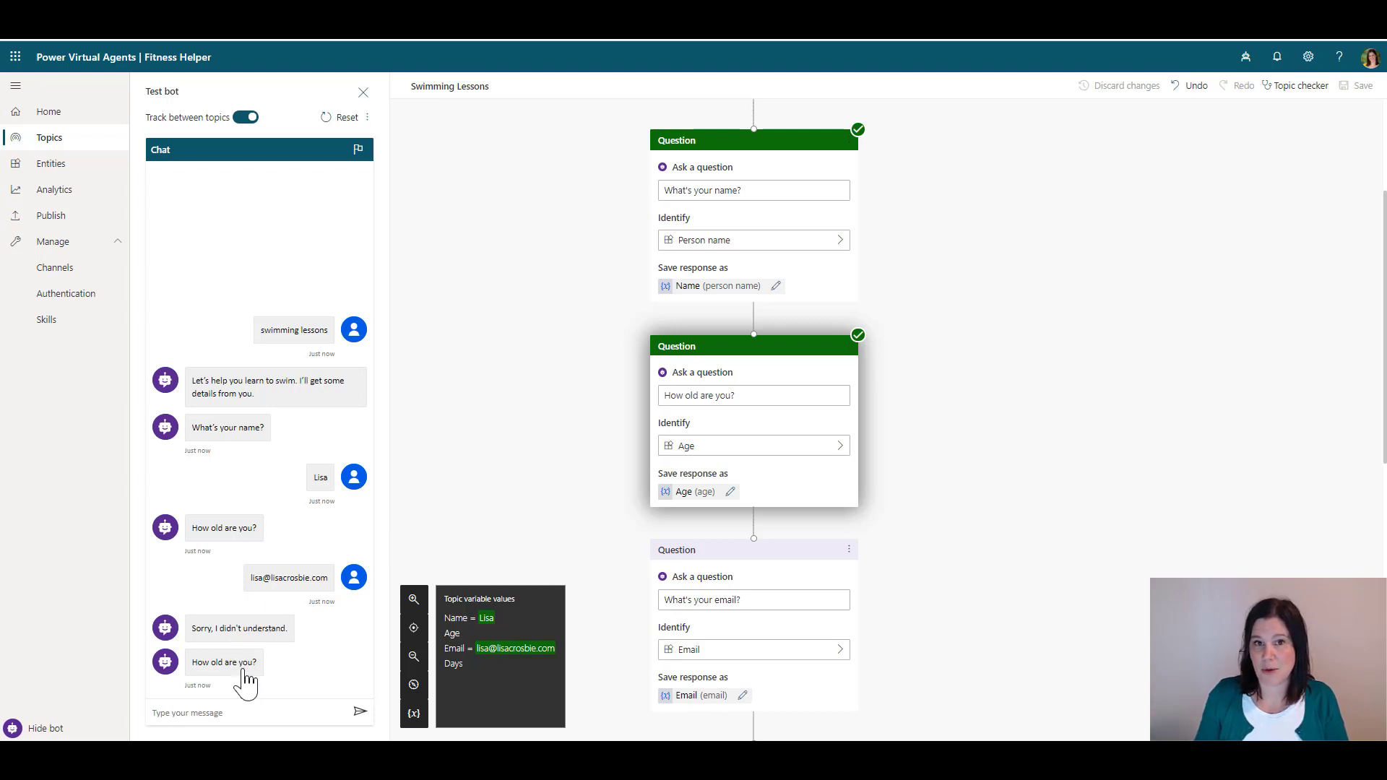
Answer the age prompt with 21 and the days prompt with Saturday
left_click(216, 713)
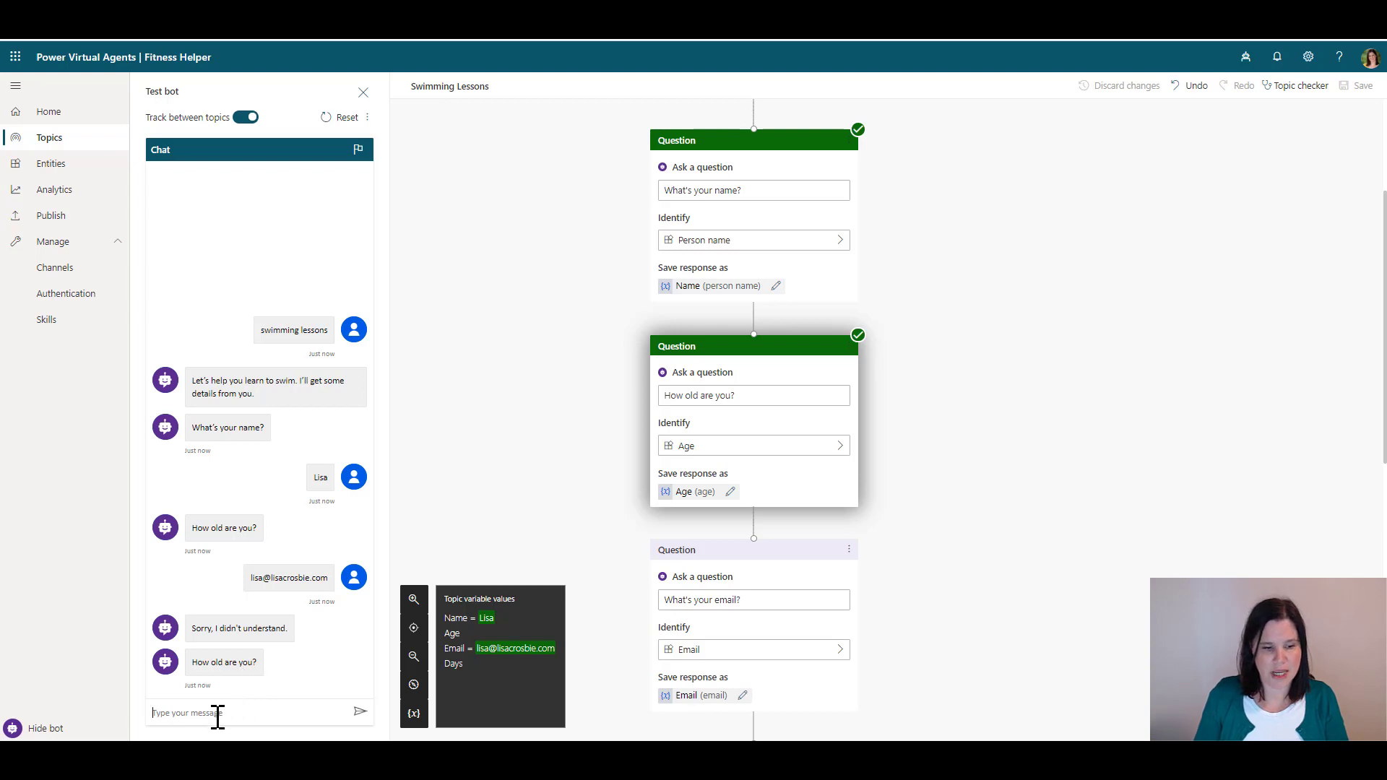
type("21")
key("Return")
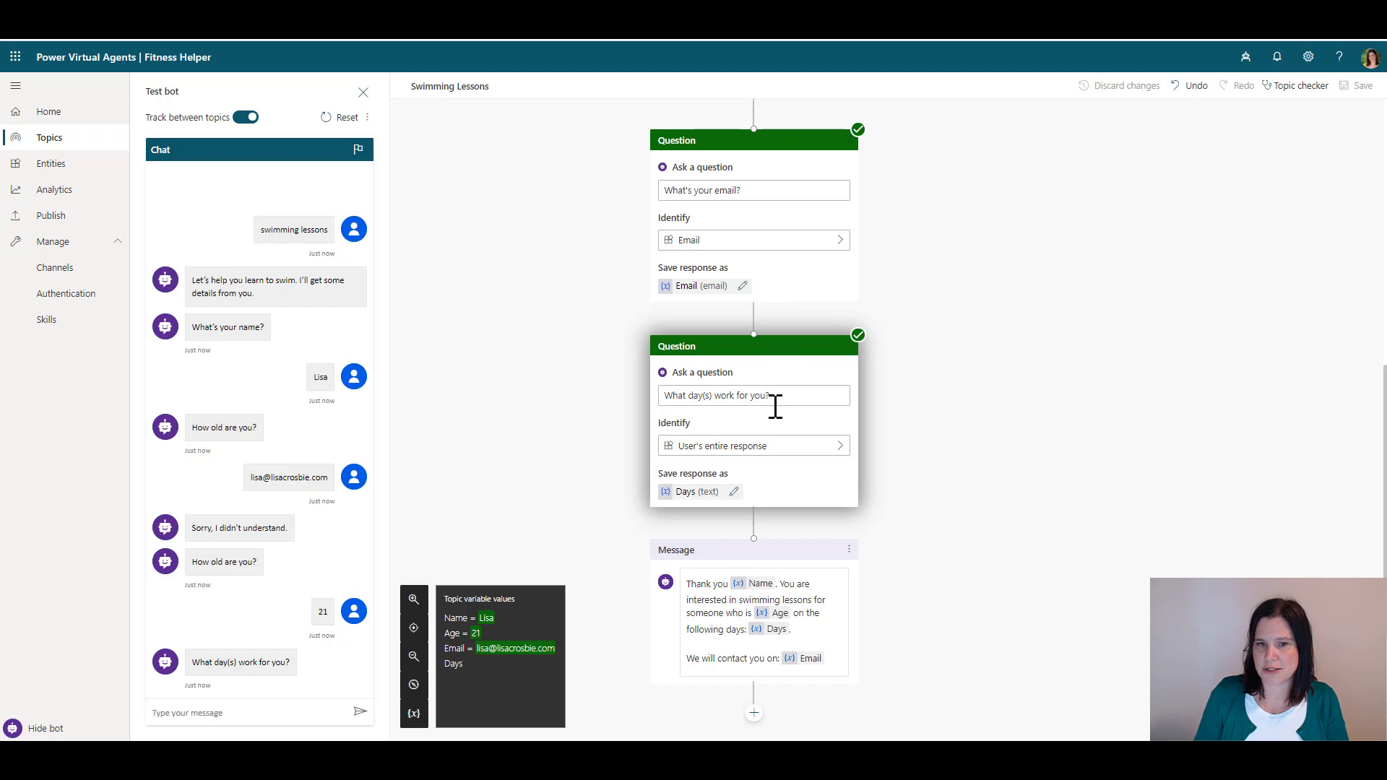
left_click(194, 712)
type("Saturday")
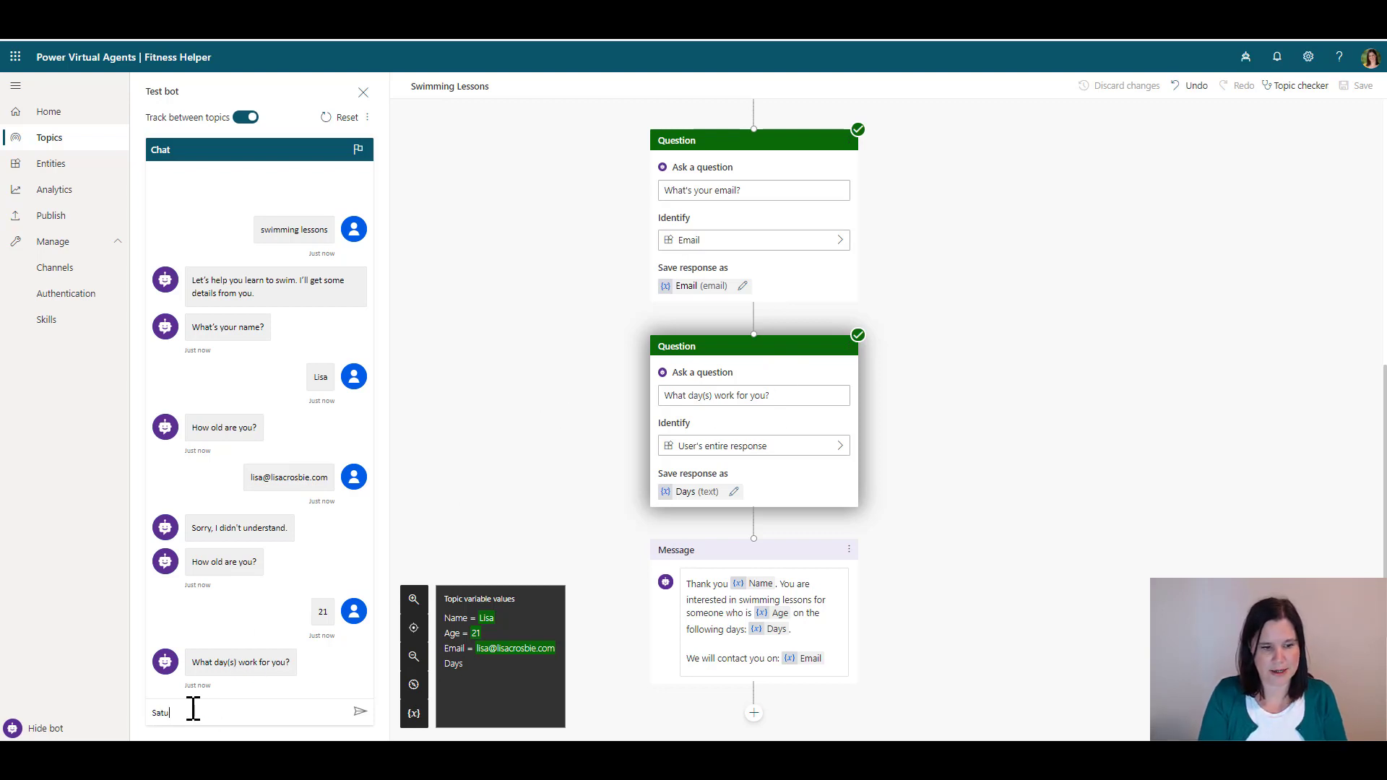
key("Return")
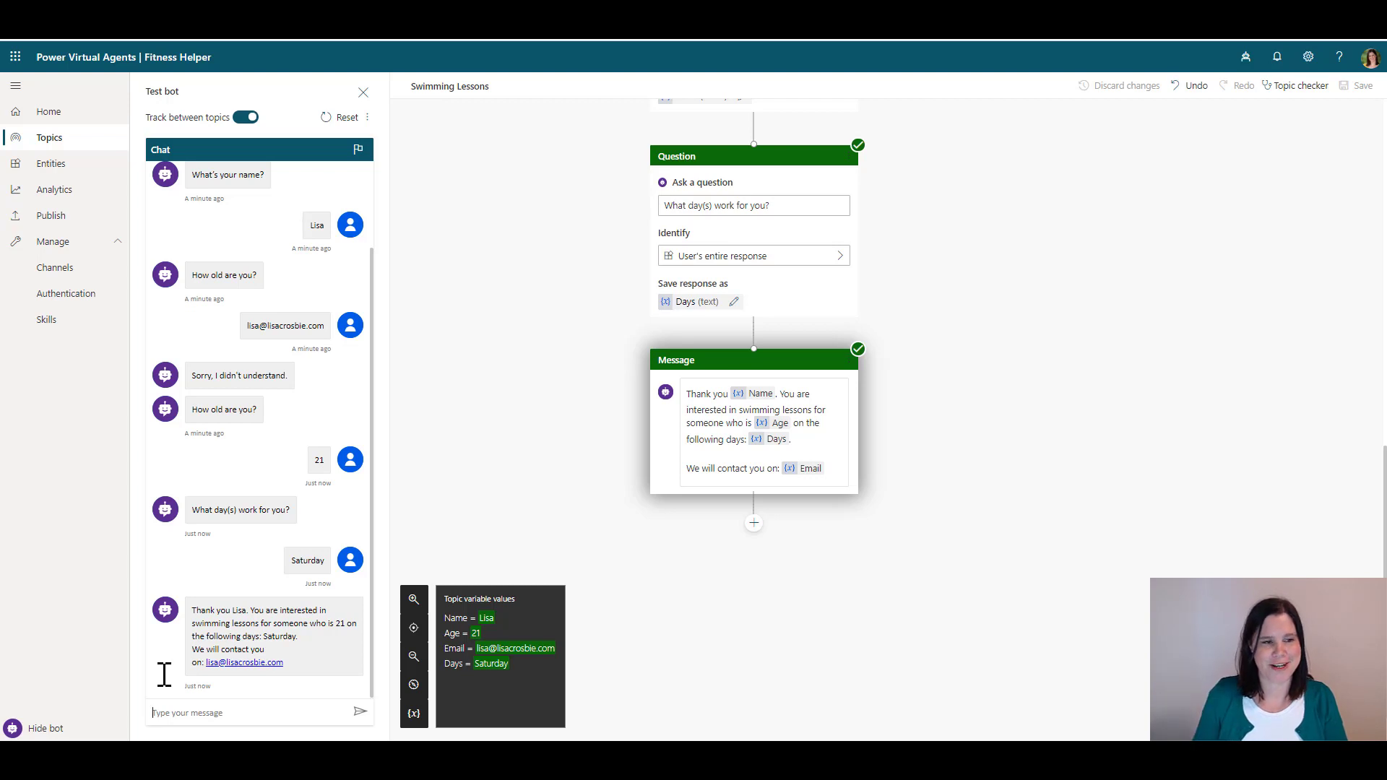
Publish the Fitness Helper bot's latest content and open its demo website
left_click(52, 217)
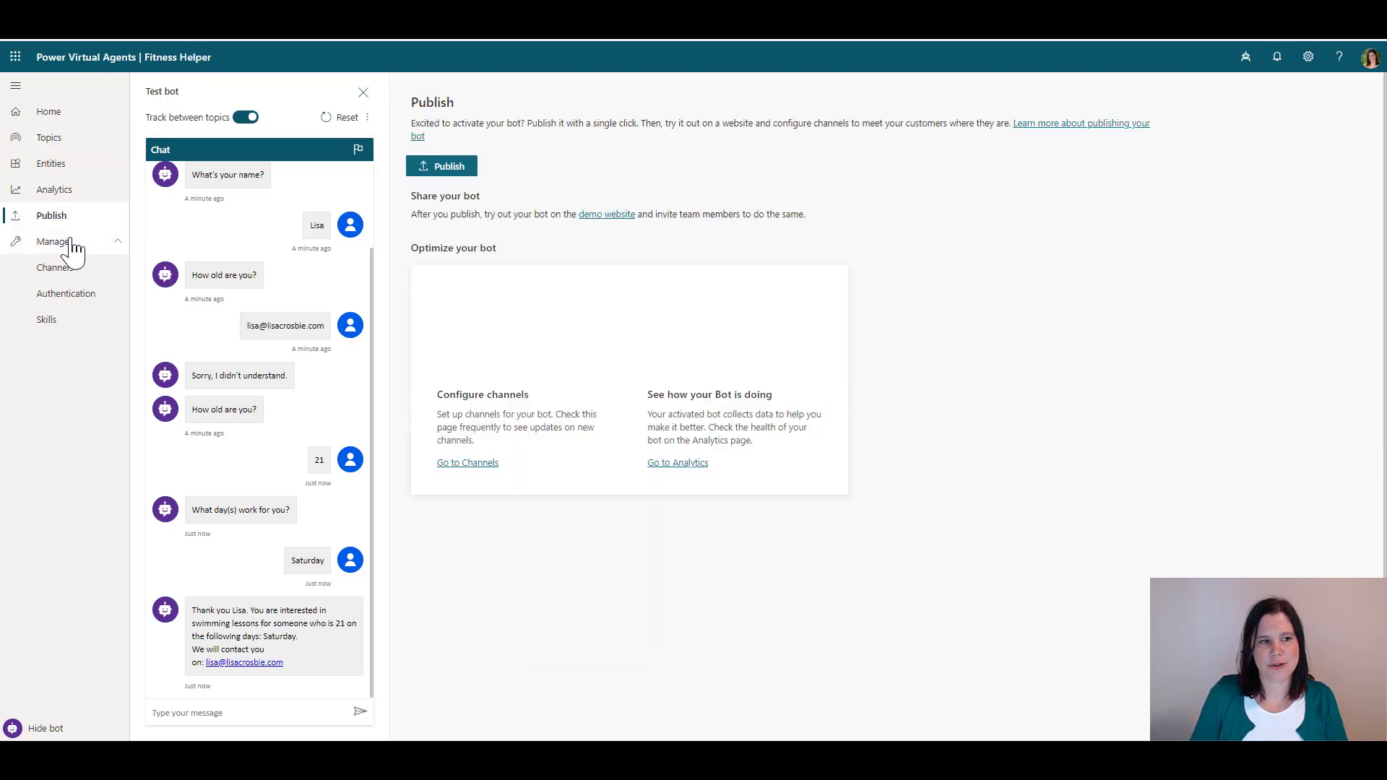
left_click(445, 172)
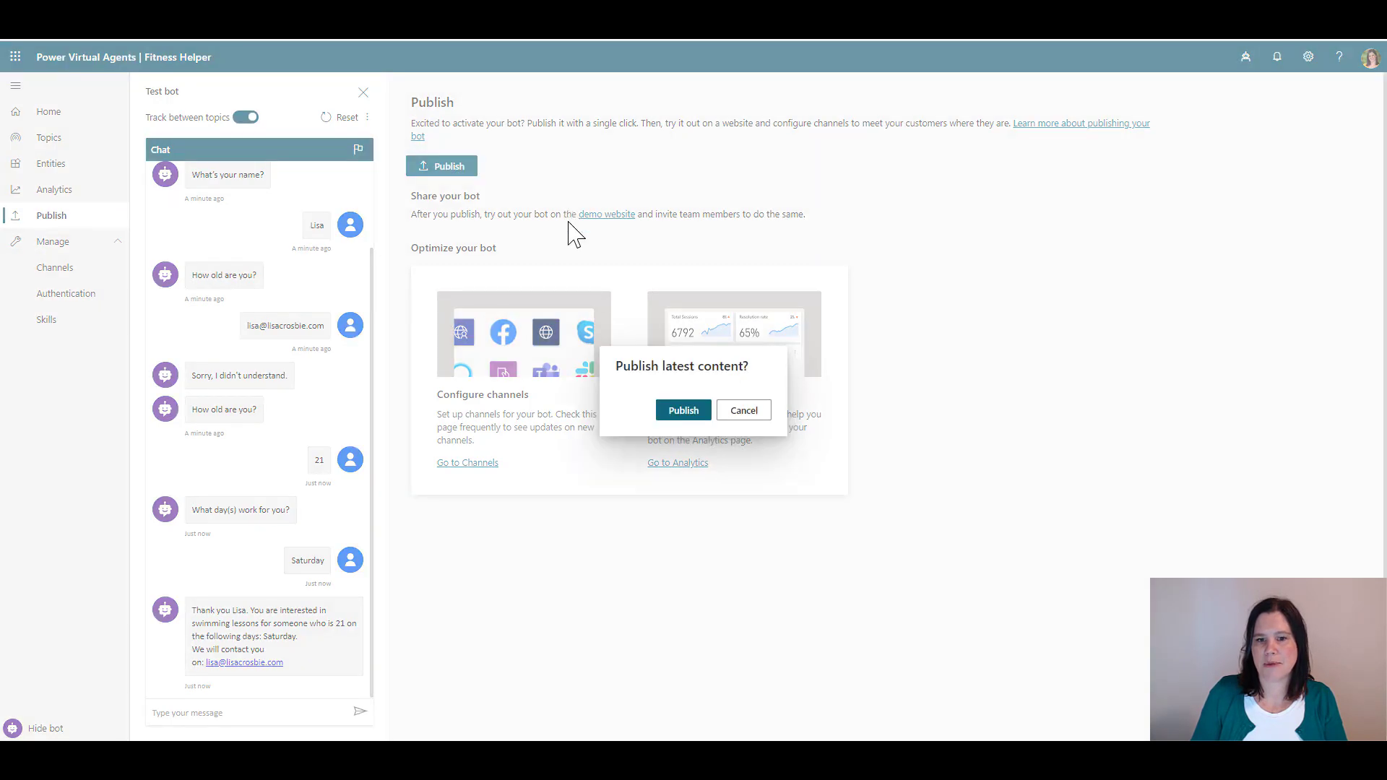
left_click(668, 418)
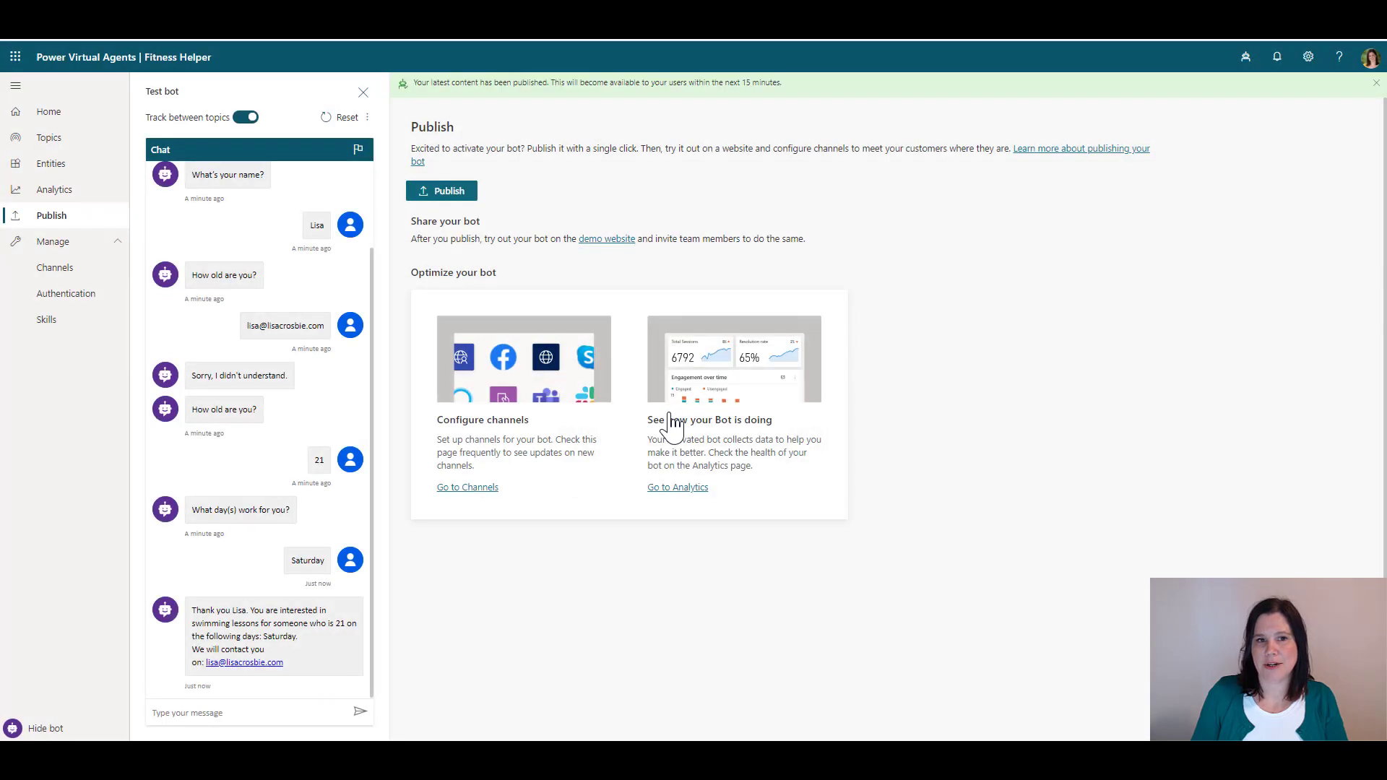
left_click(612, 241)
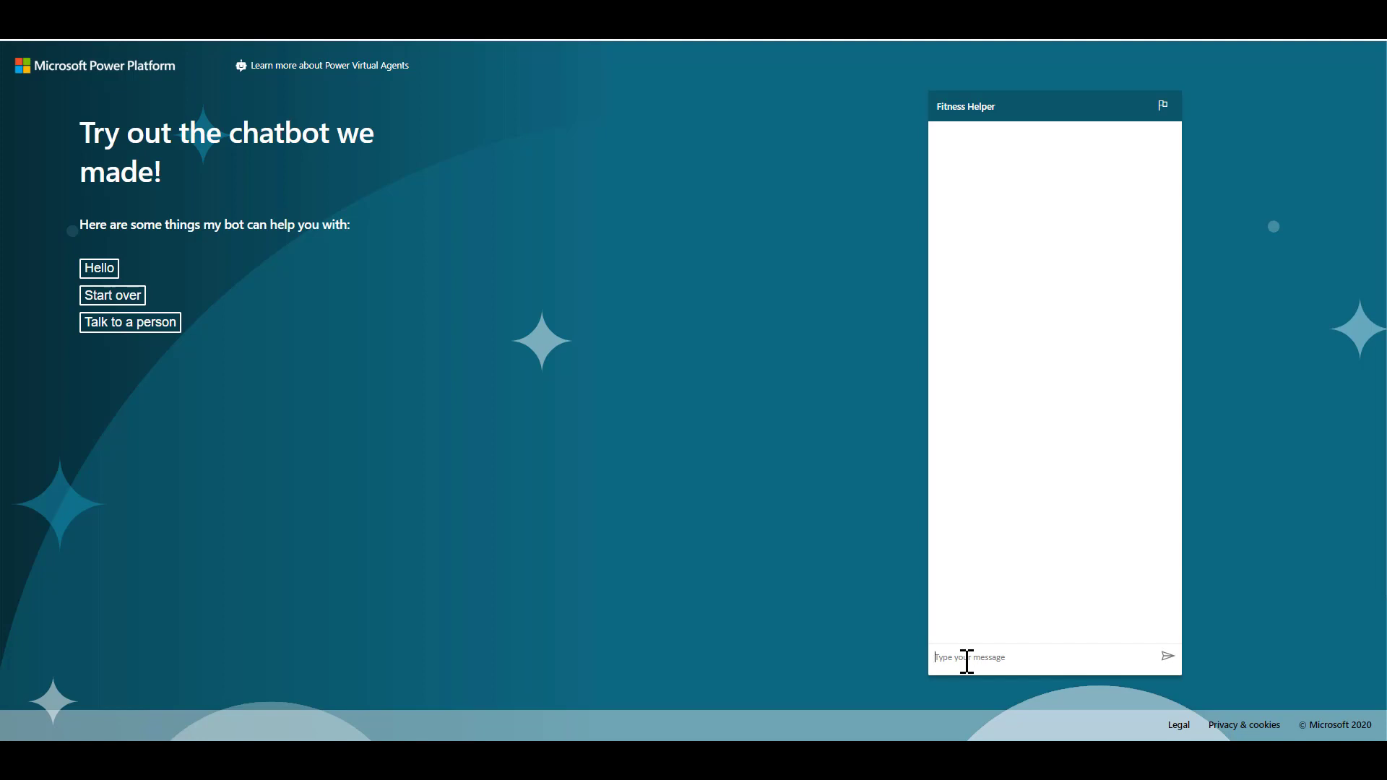
Greet the demo bot with 'hello' and ask 'when are you open'
type("hello")
key("Return")
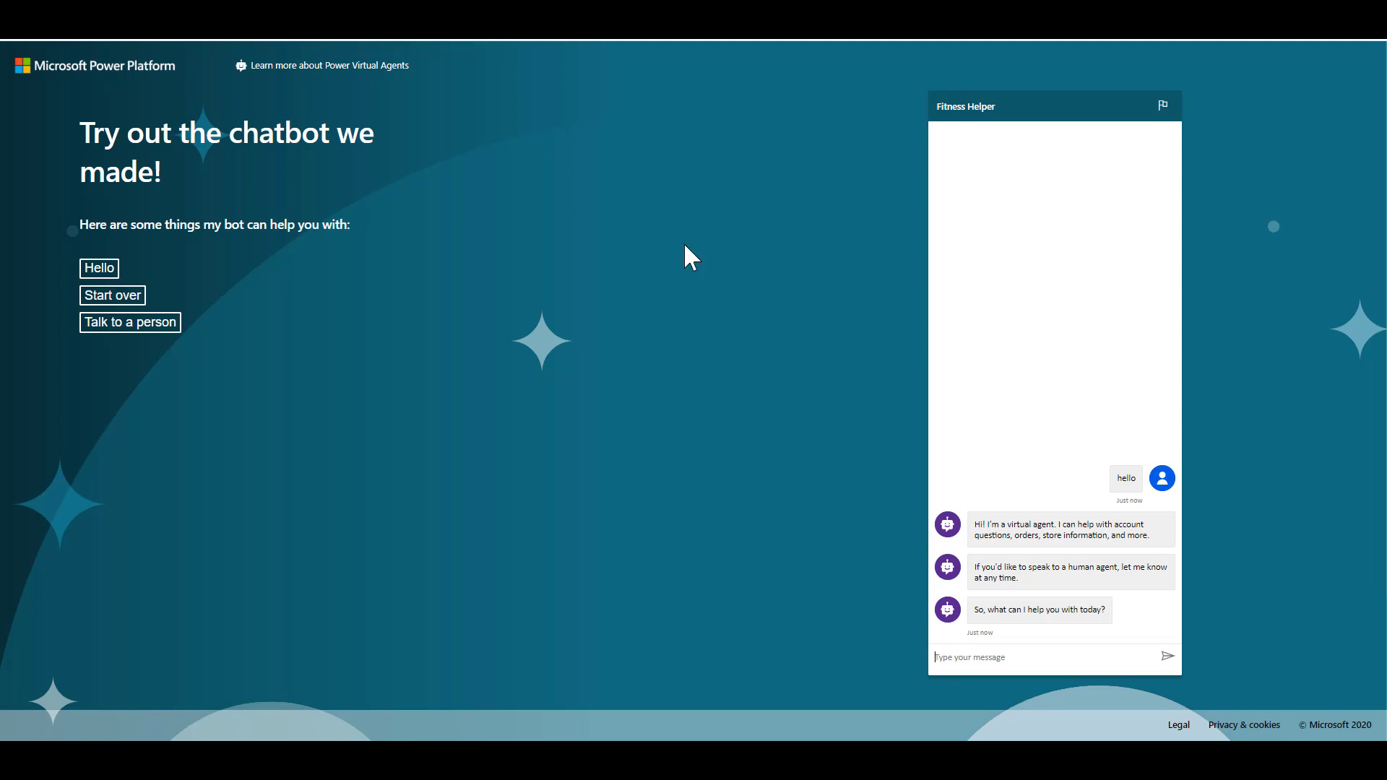
left_click(972, 662)
type("when yo")
key("BackSpace")
key("BackSpace")
type("are you uu open")
key("Return")
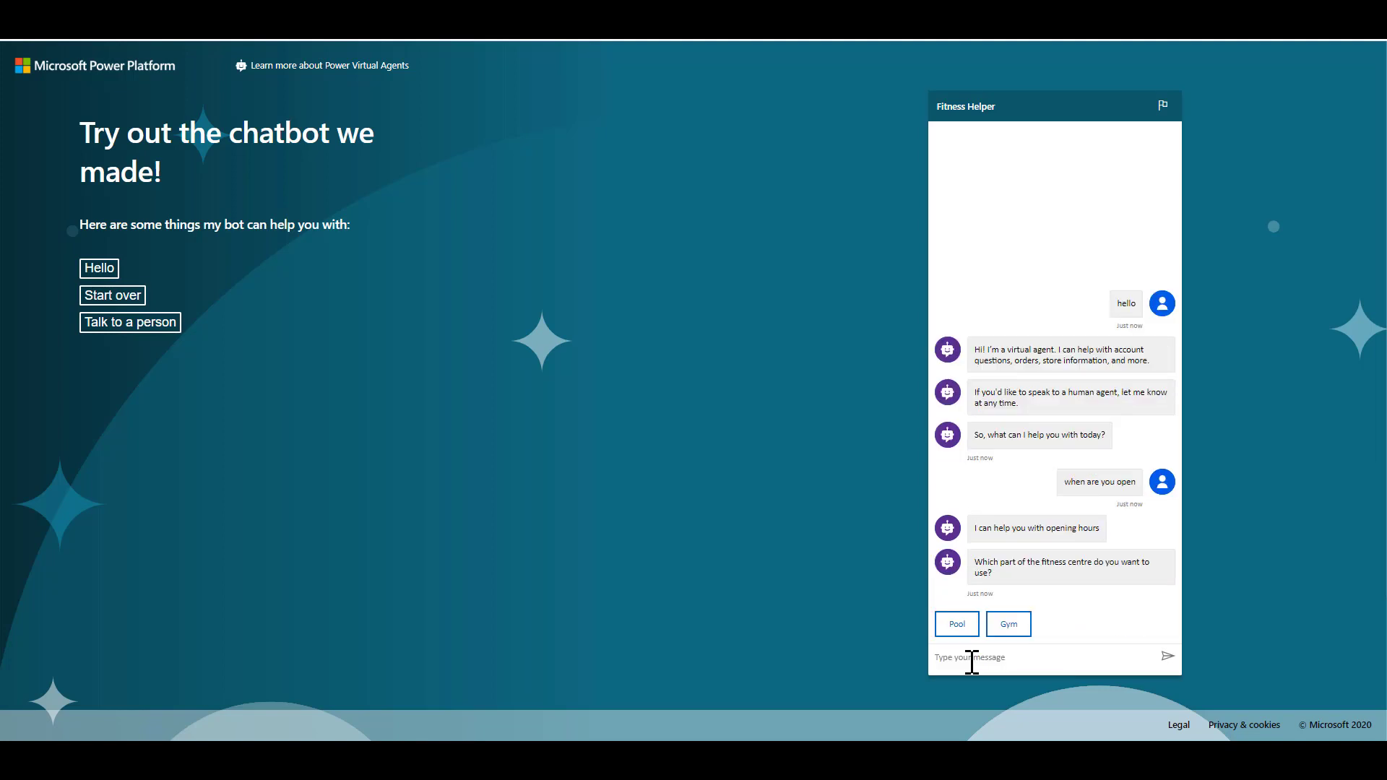
Choose Gym opening hours, confirm it helped, rate Good, and say yes to more help
left_click(1016, 625)
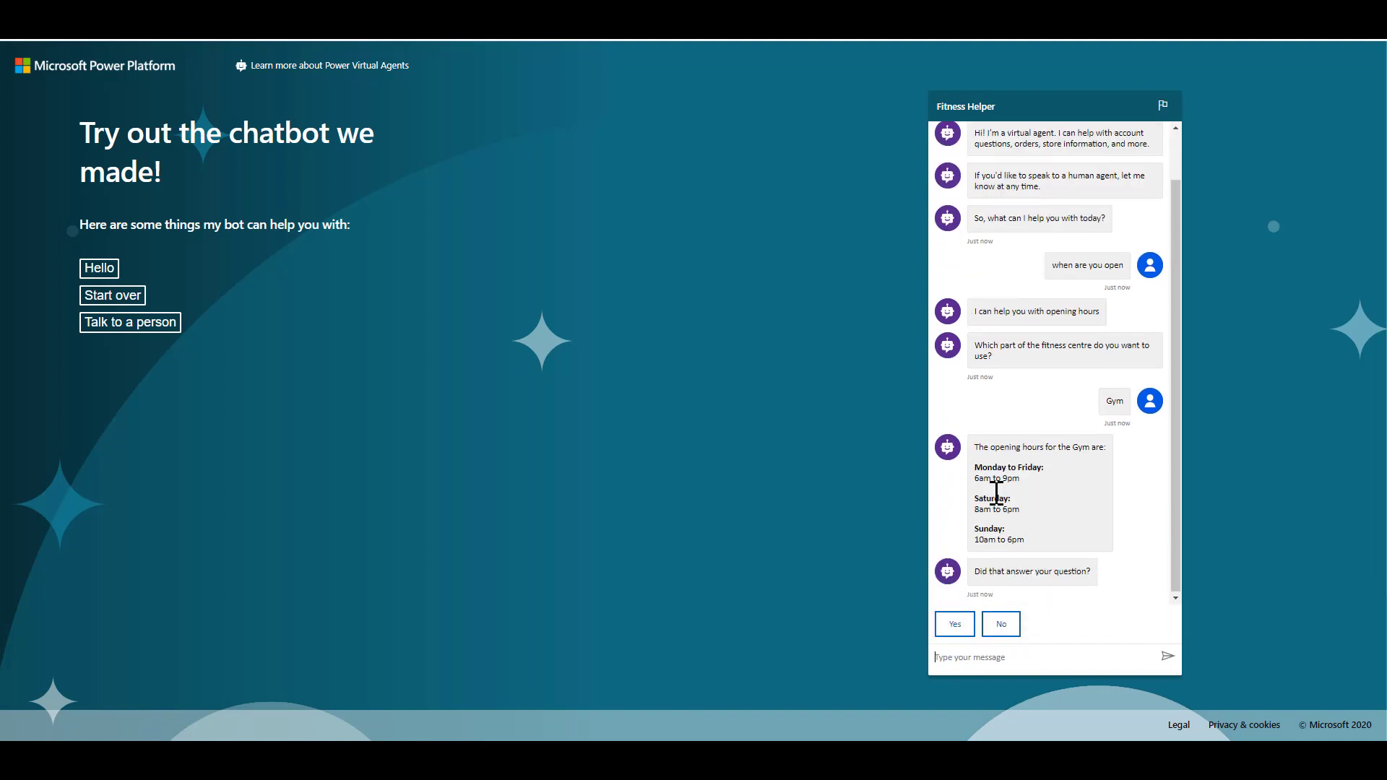
left_click(966, 625)
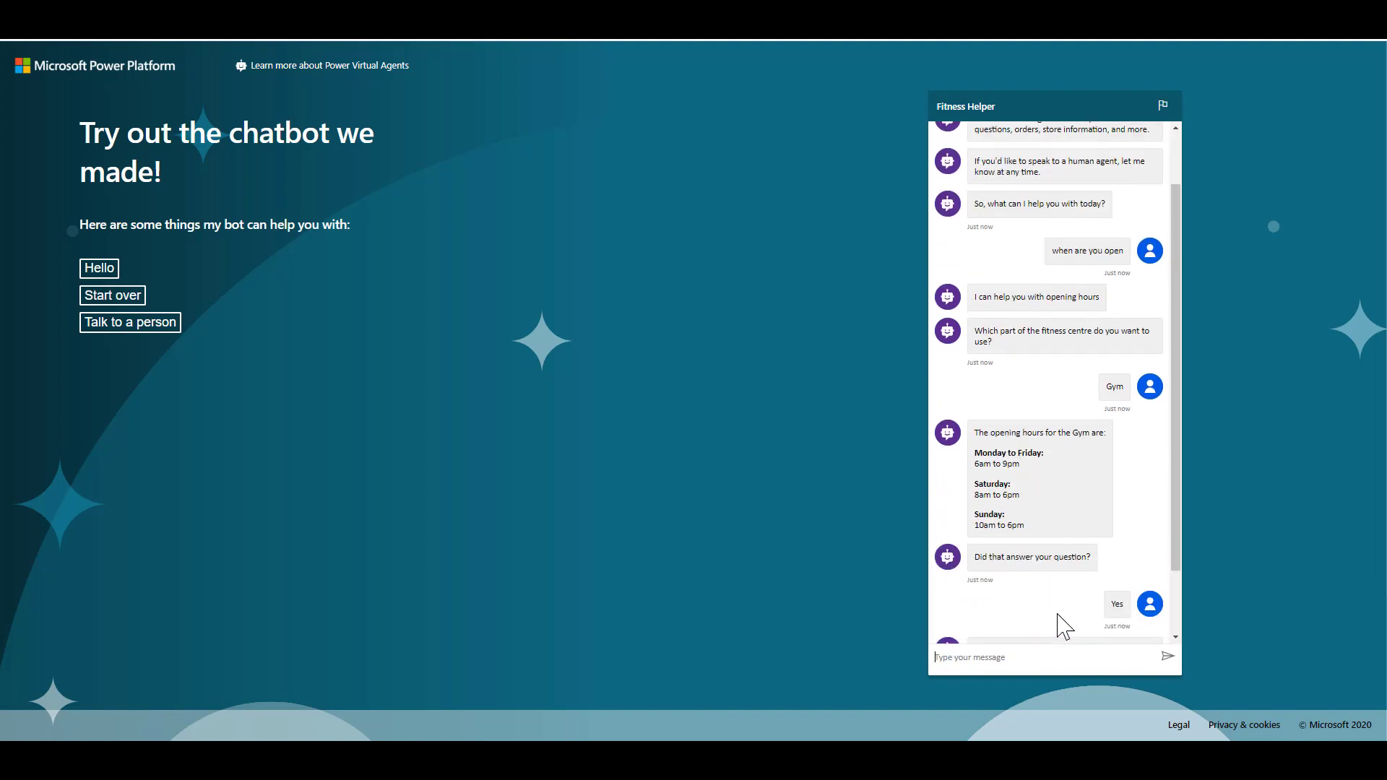
left_click(1097, 597)
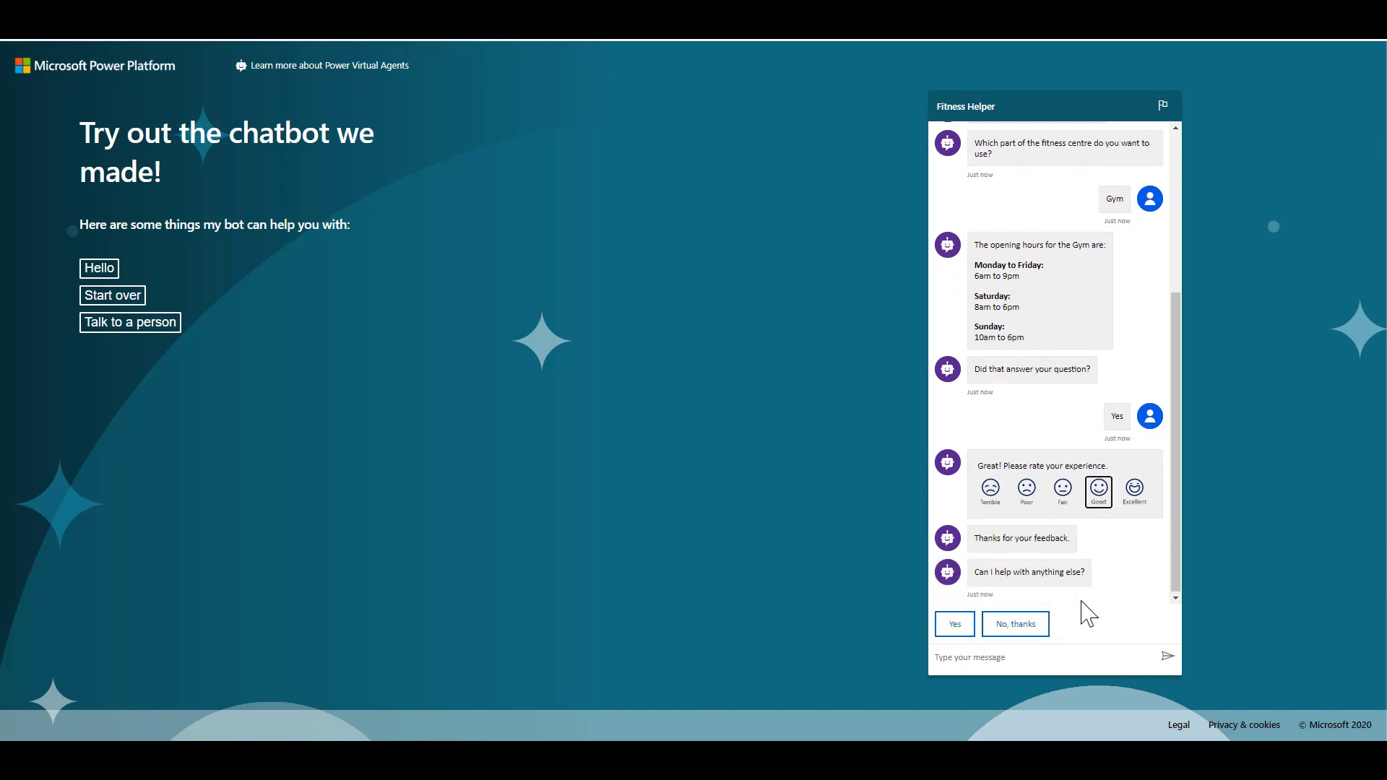
left_click(954, 626)
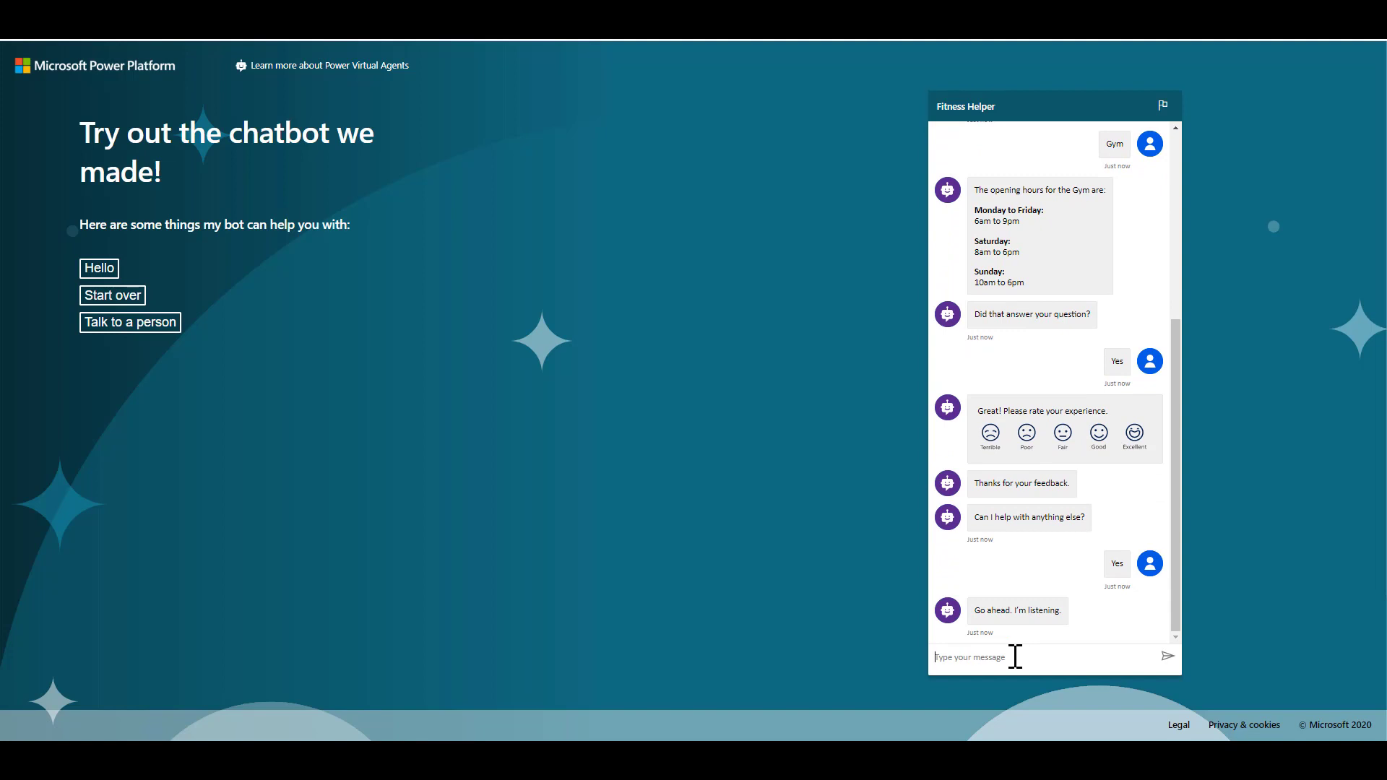
Send 'do you have swimming lessons' and answer with a name, age 25, an email and Monday
type("do you have swimming lessons")
key("Return")
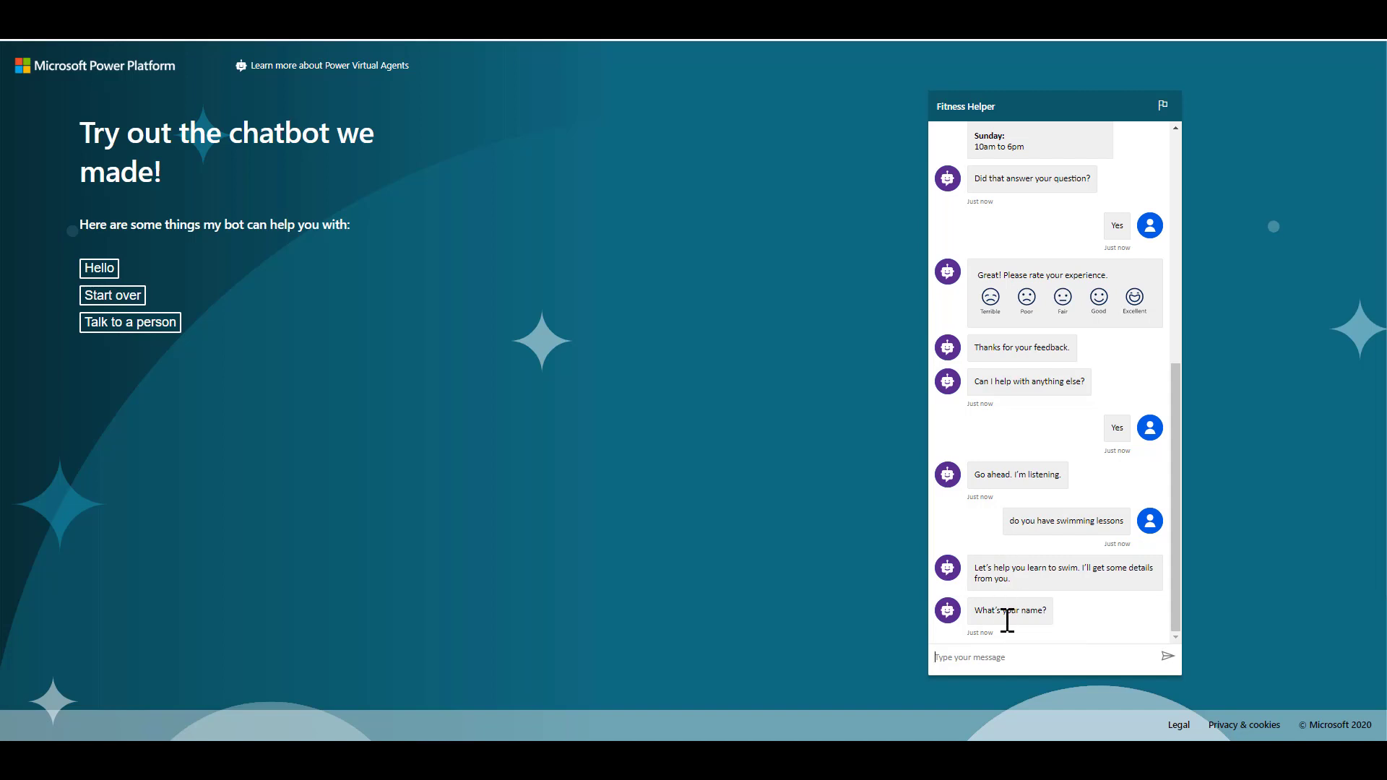
type("Lisa")
key("Return")
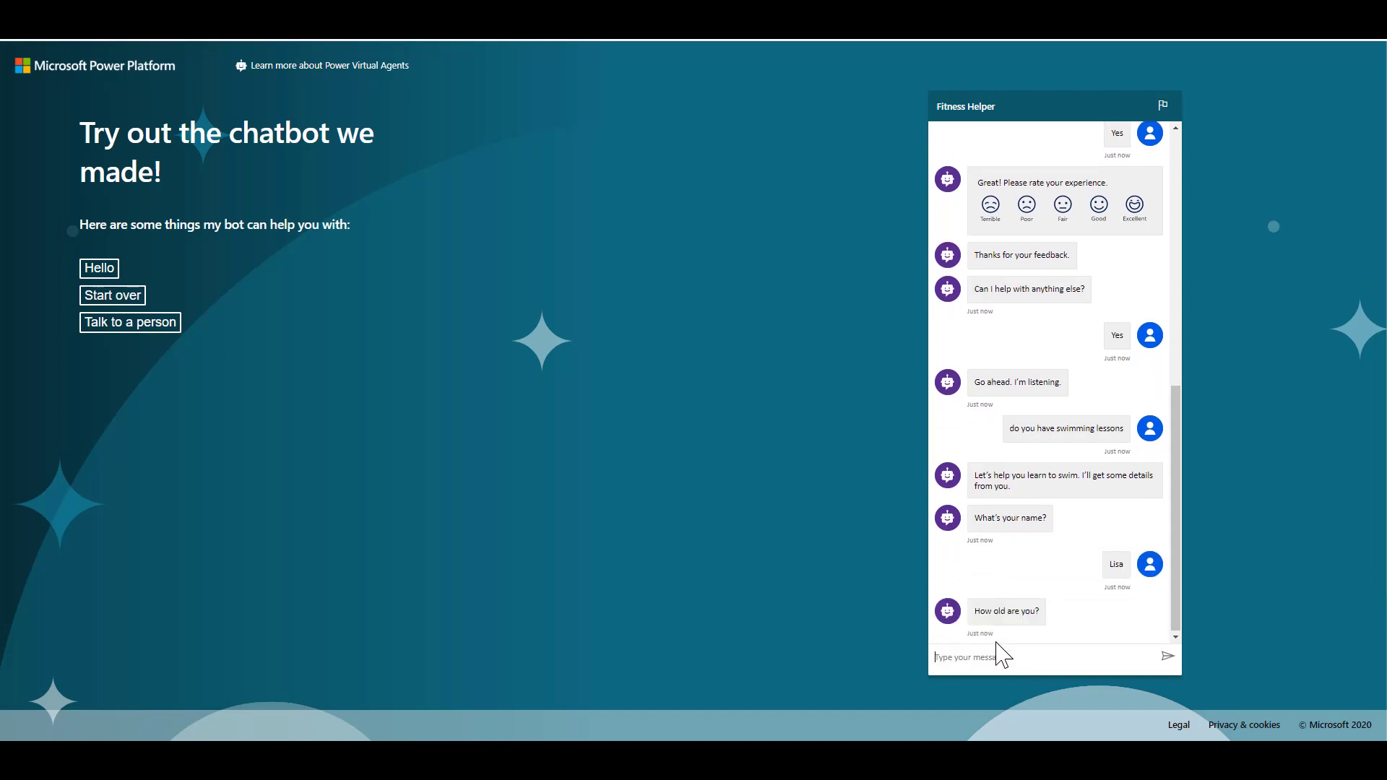
type("25")
key("Return")
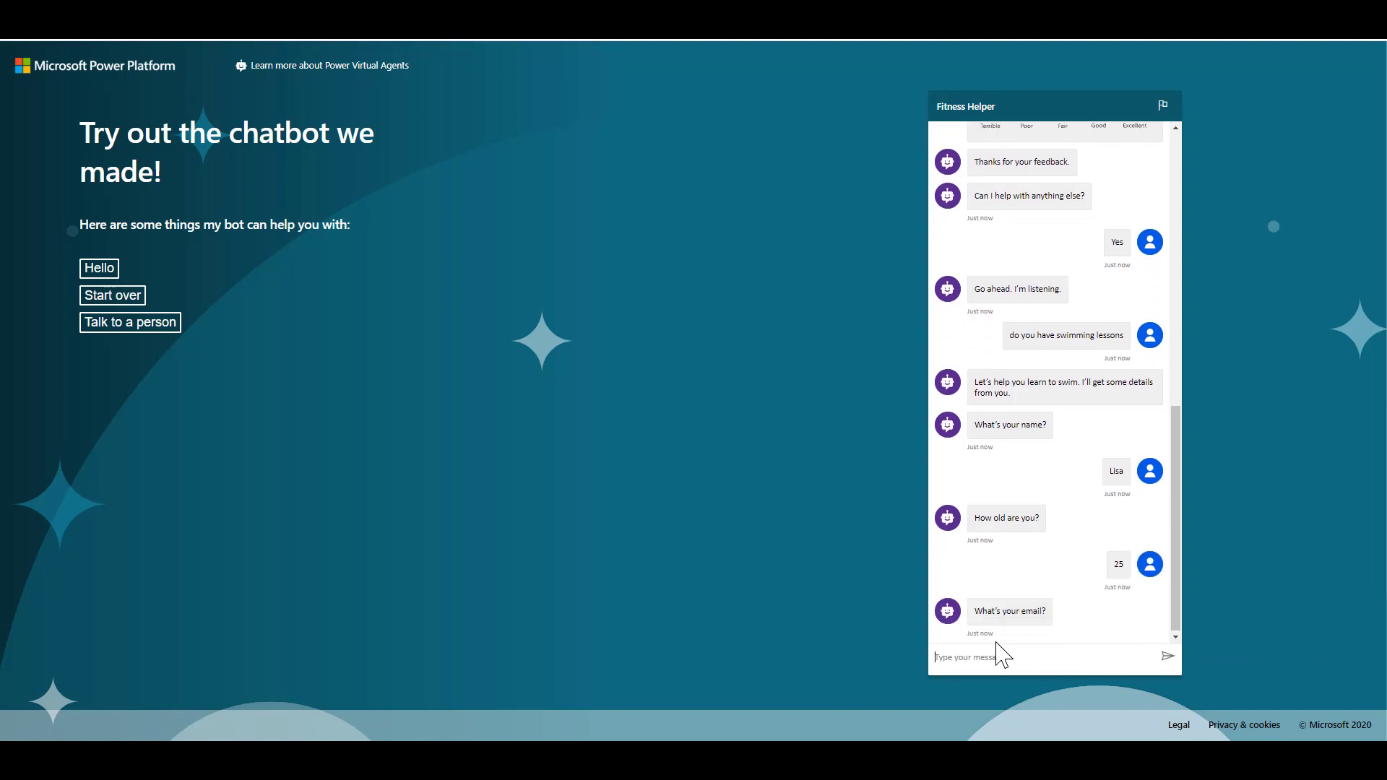
key("Return")
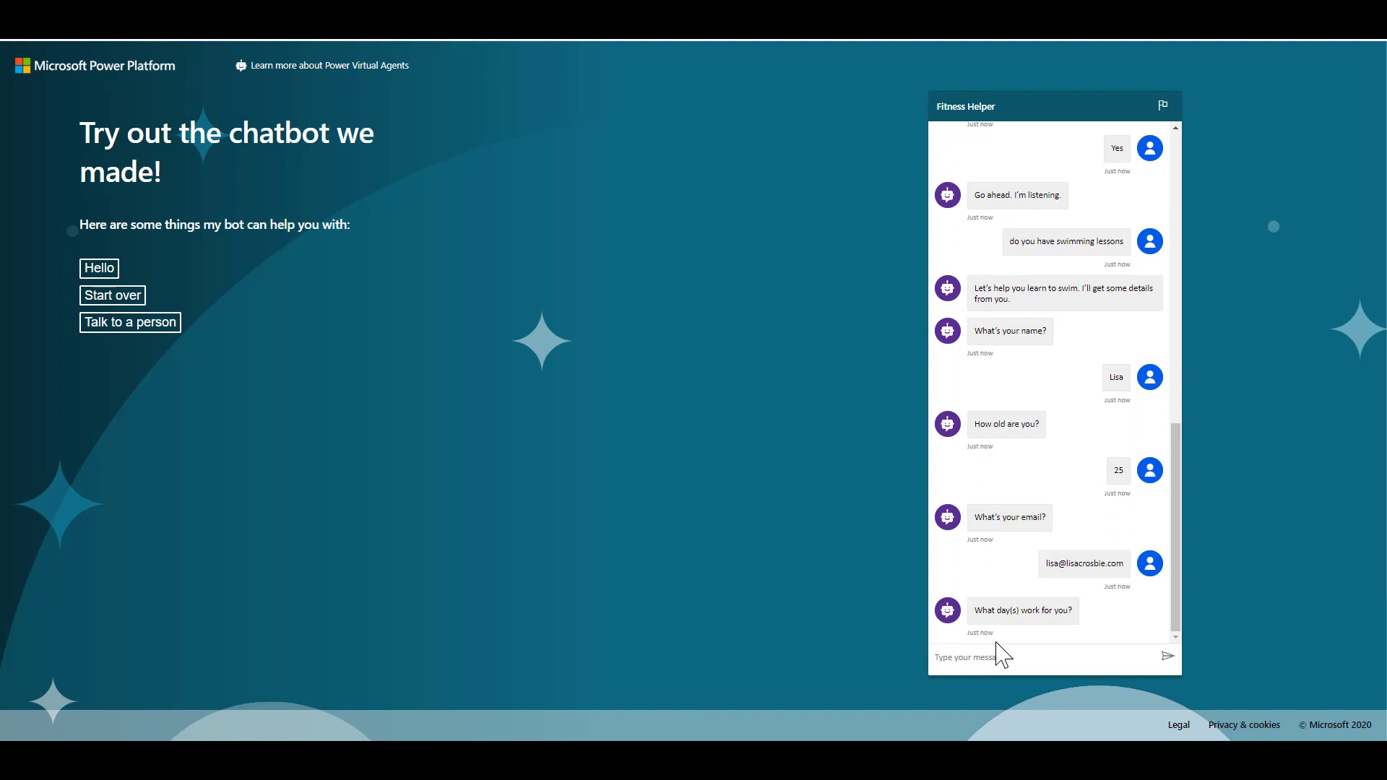
type("Monday")
key("Return")
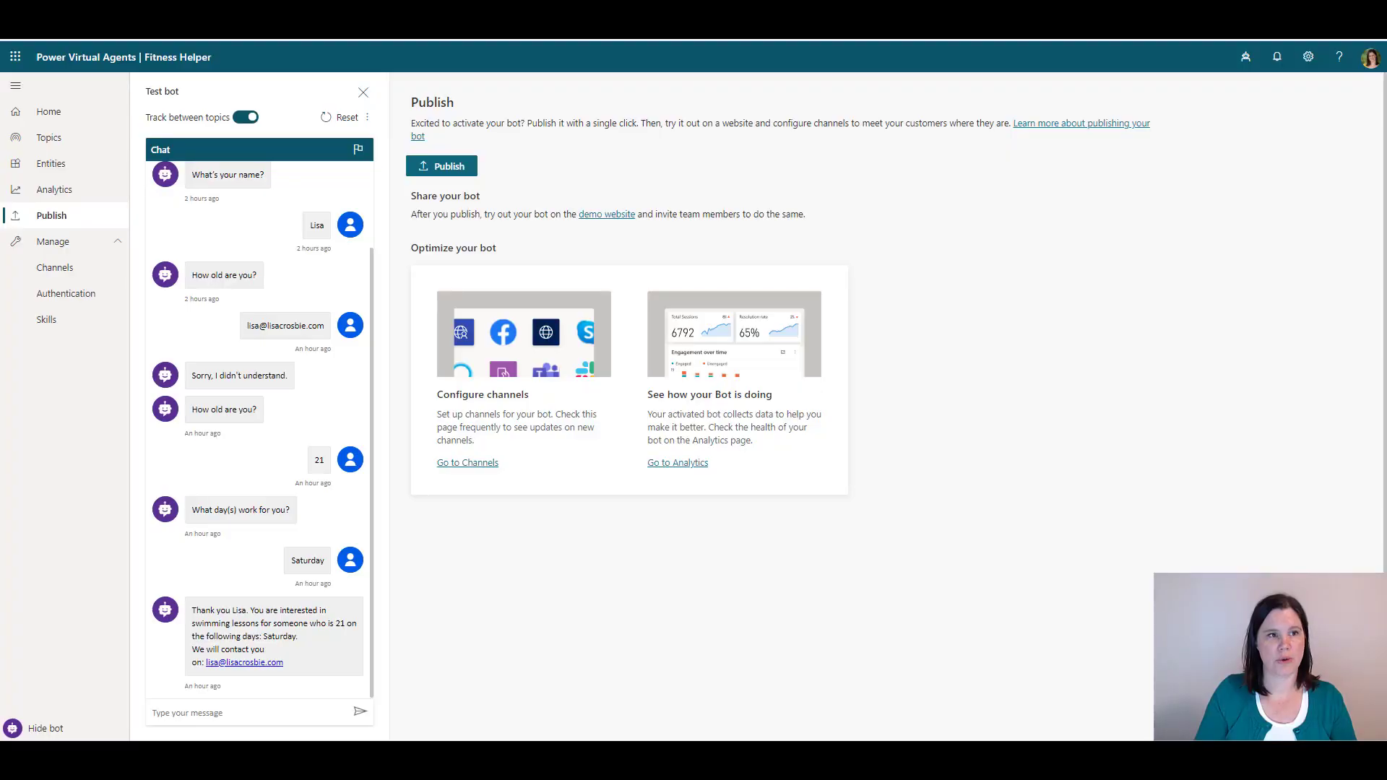
Open the Swimming Lessons topic from Topics and go to its authoring canvas
left_click(51, 139)
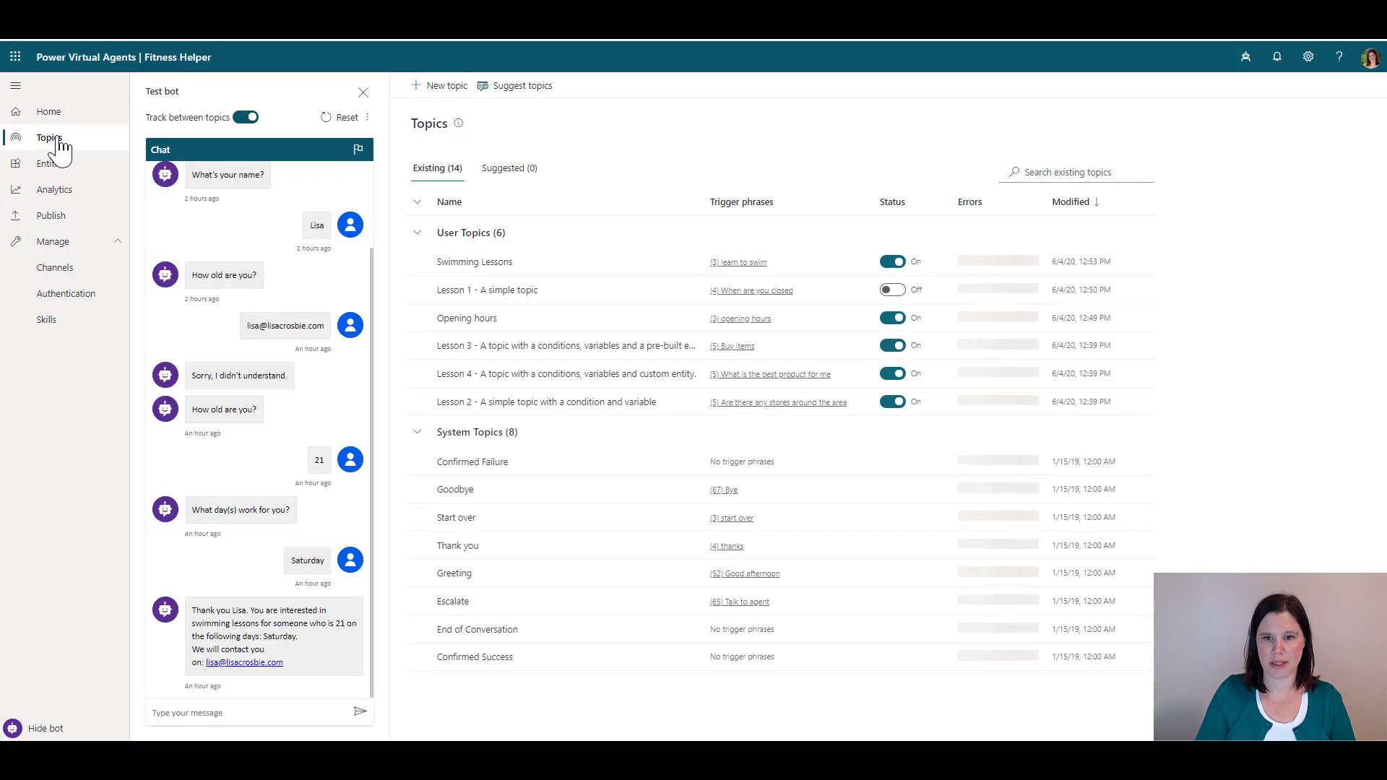
left_click(482, 265)
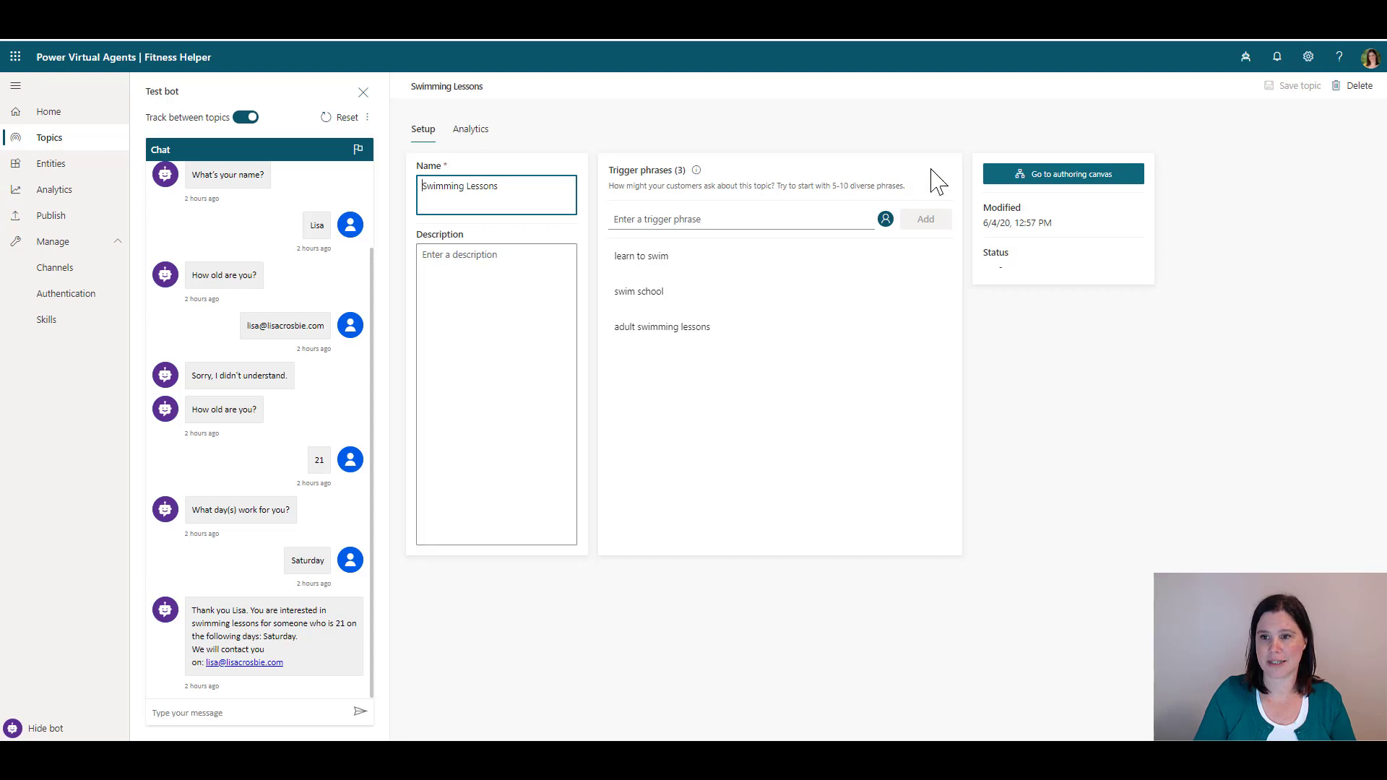
left_click(1047, 181)
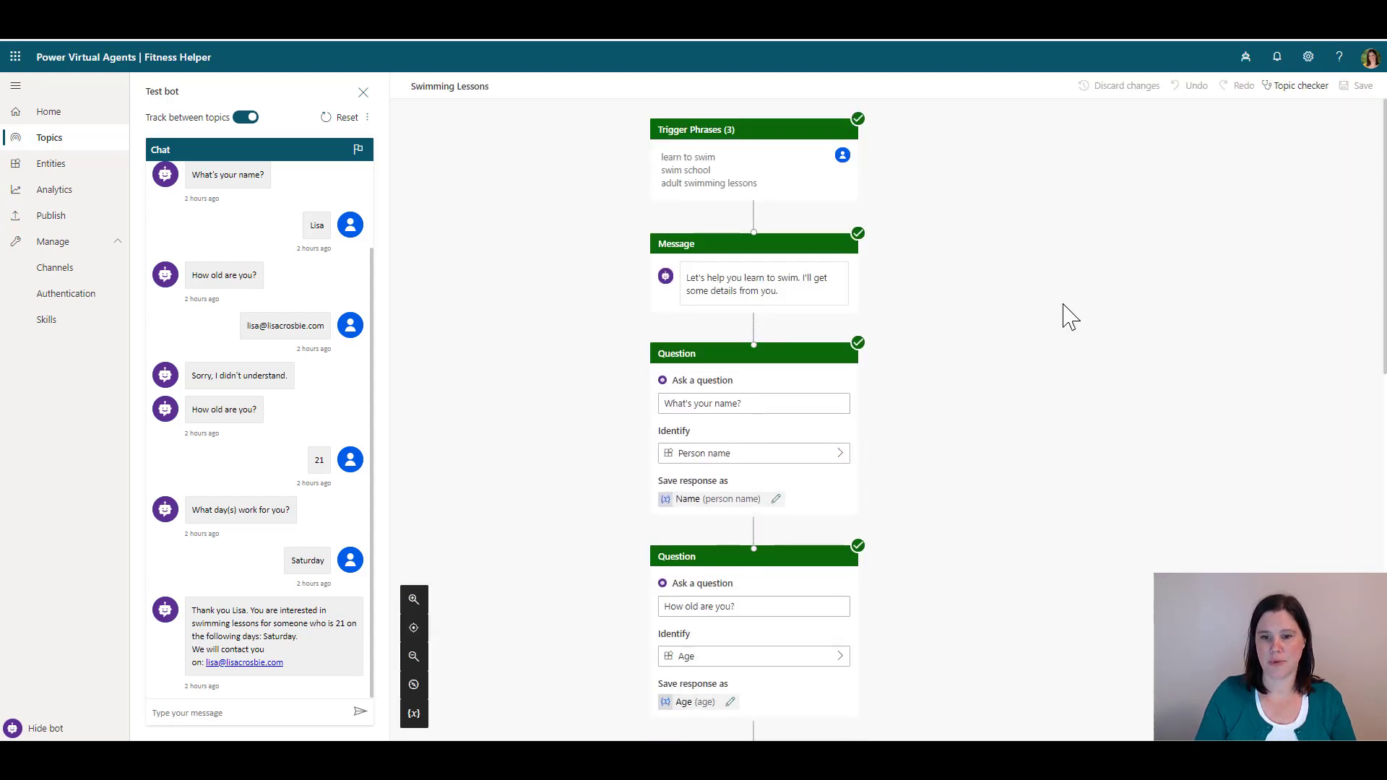
Add a Call an action node below the closing message and create a new flow
scroll(1069, 317, "down", 7)
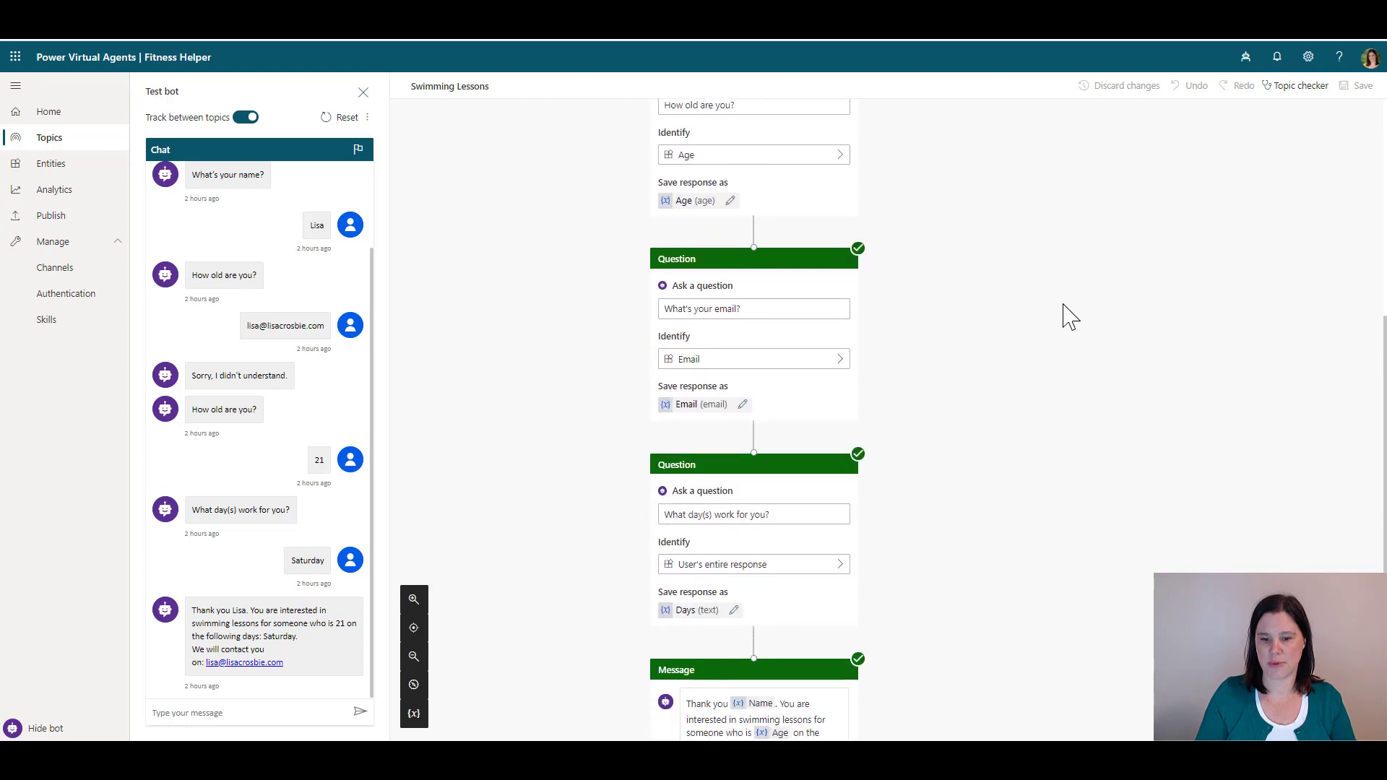
scroll(1067, 315, "down", 4)
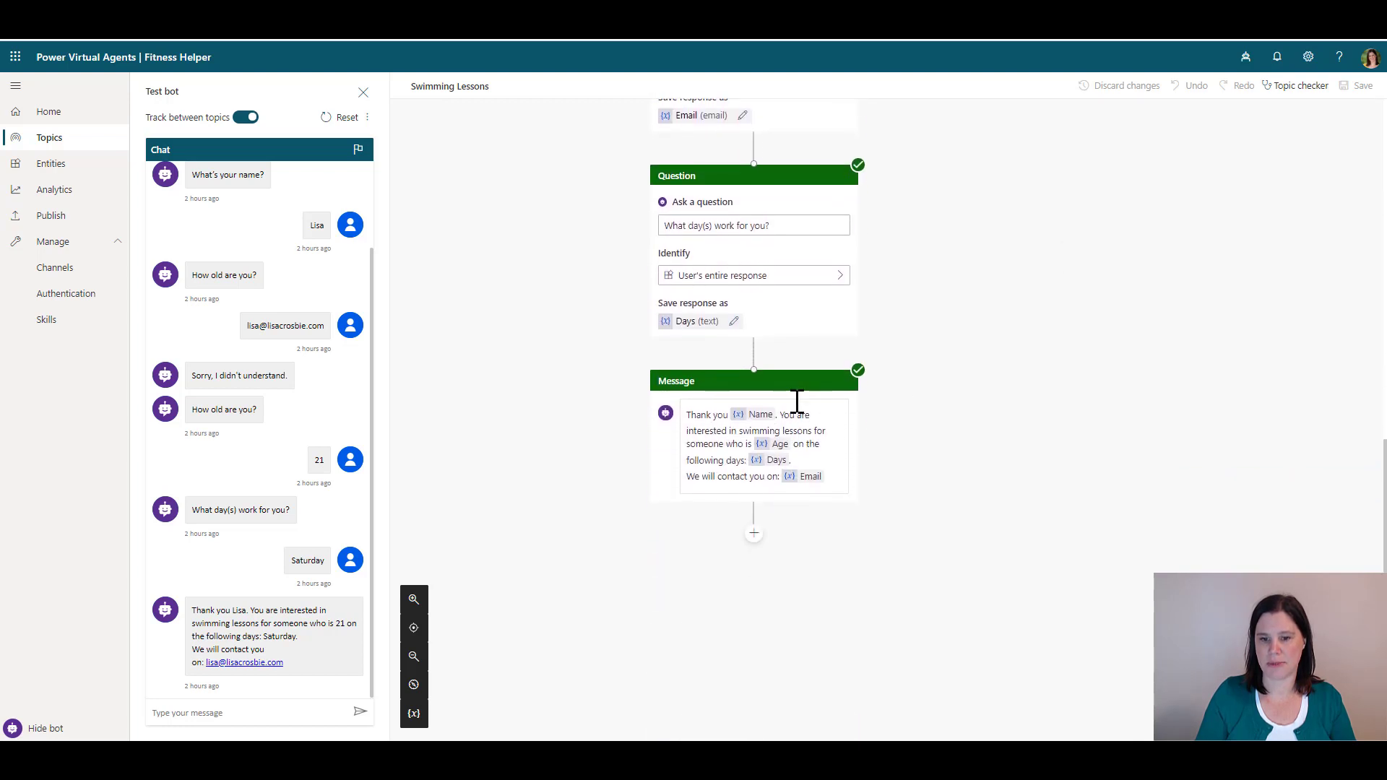
mouse_move(756, 361)
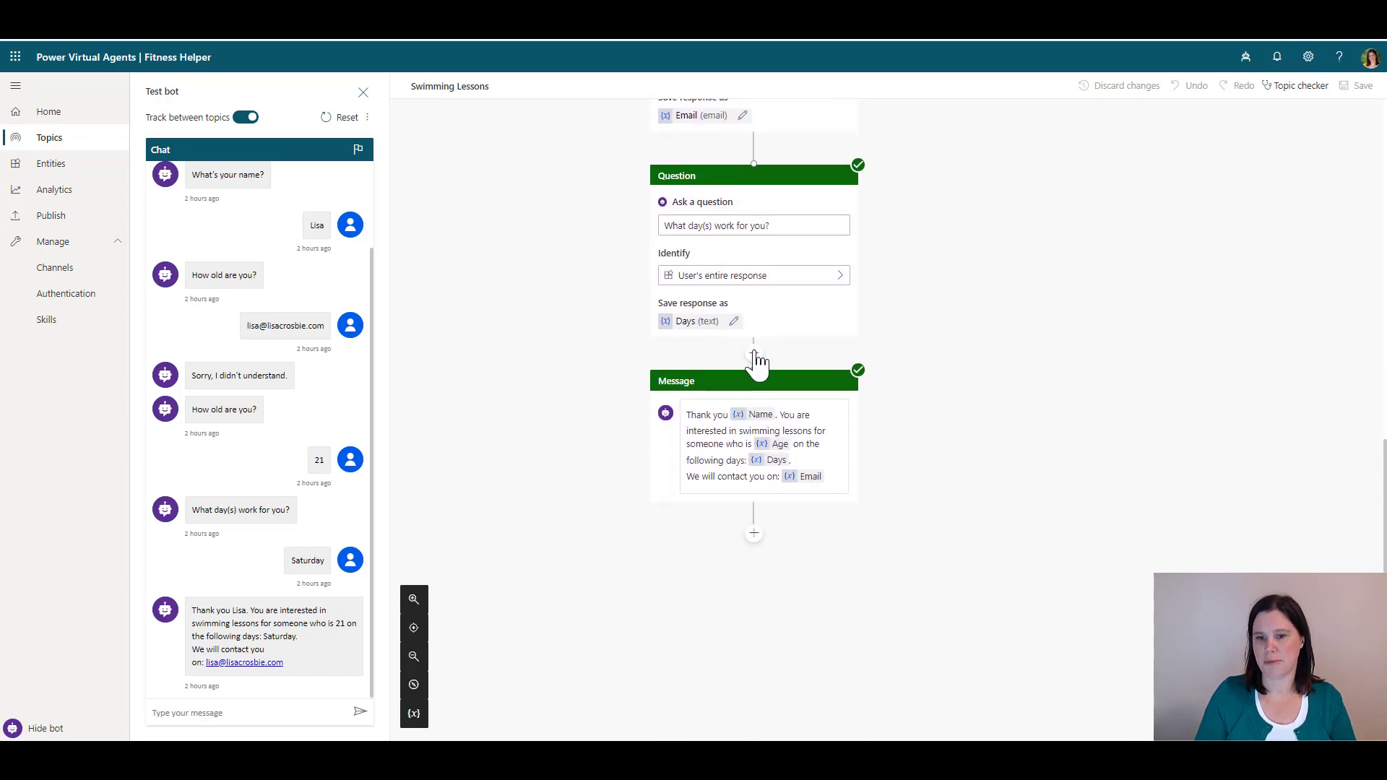
left_click(754, 534)
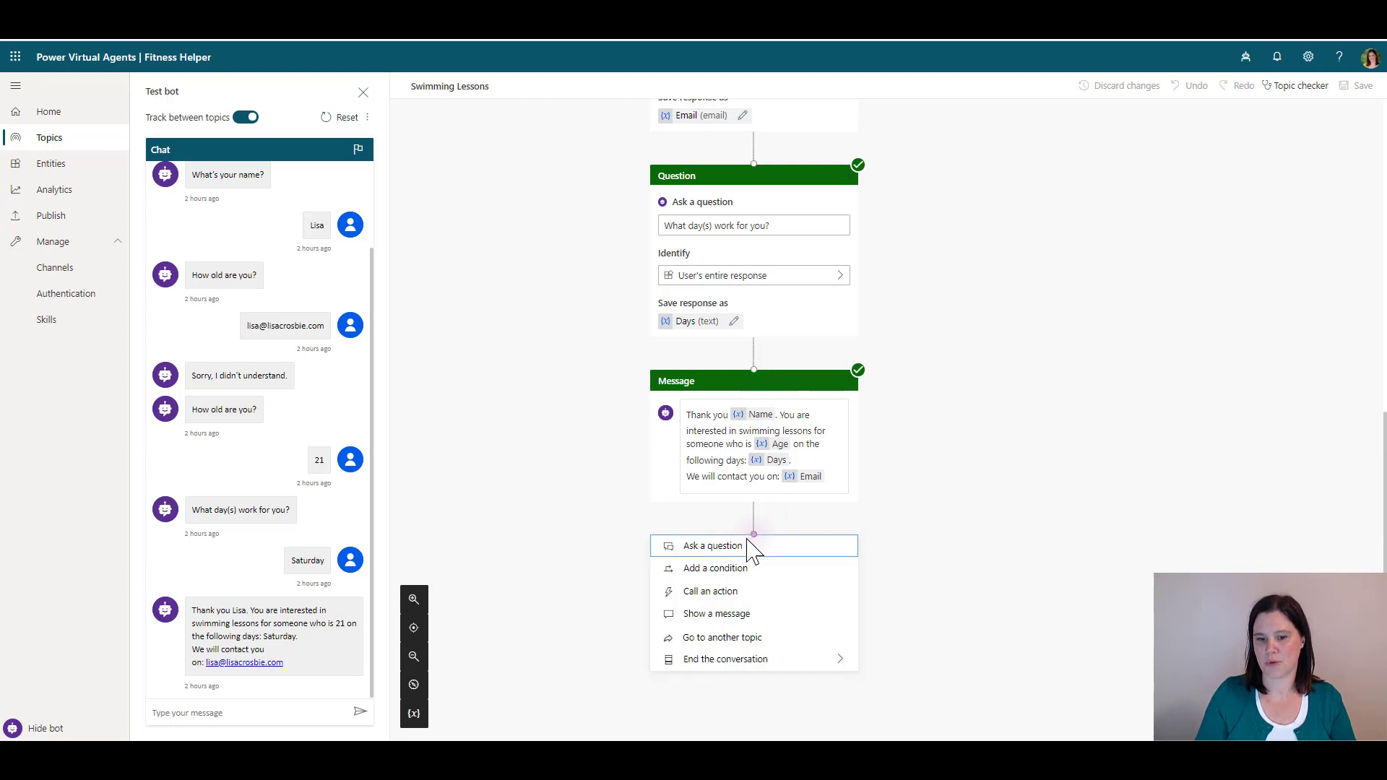
left_click(720, 599)
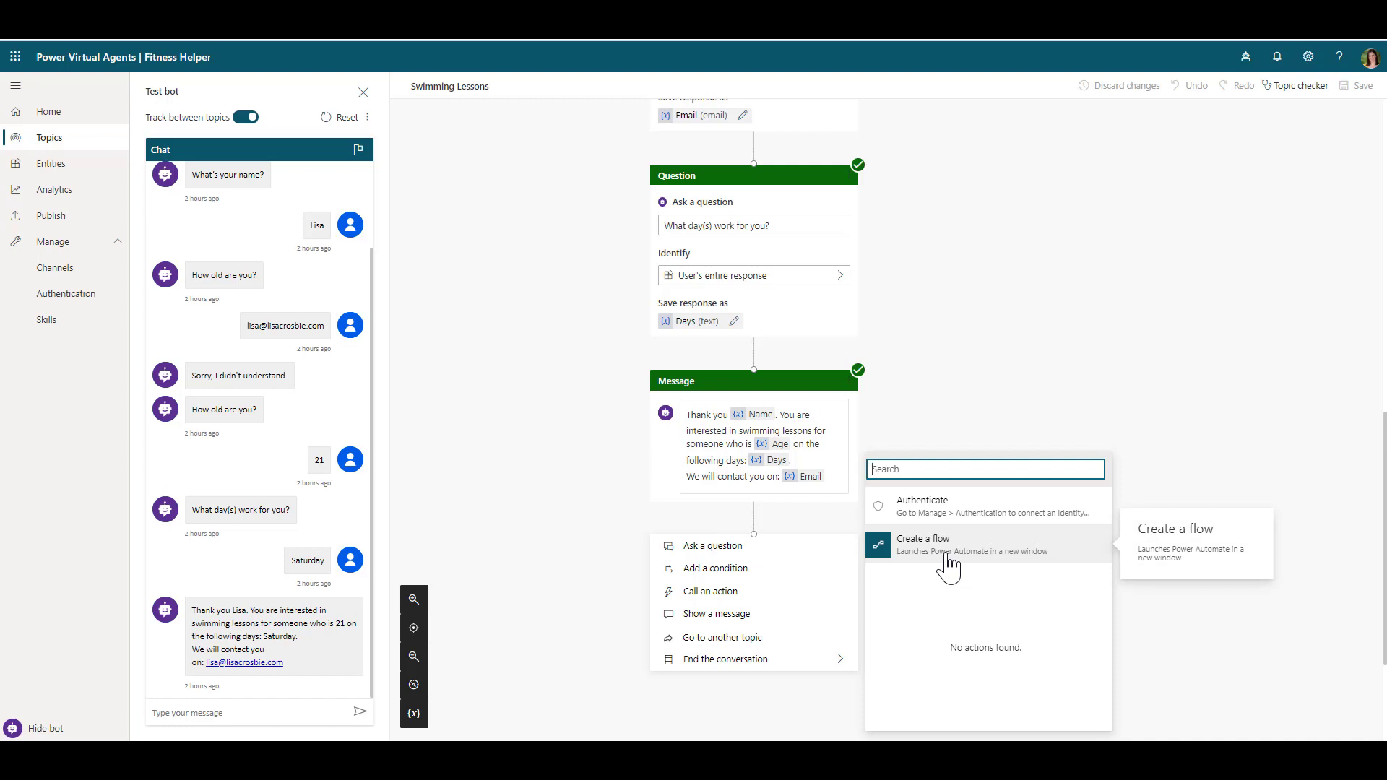
left_click(947, 564)
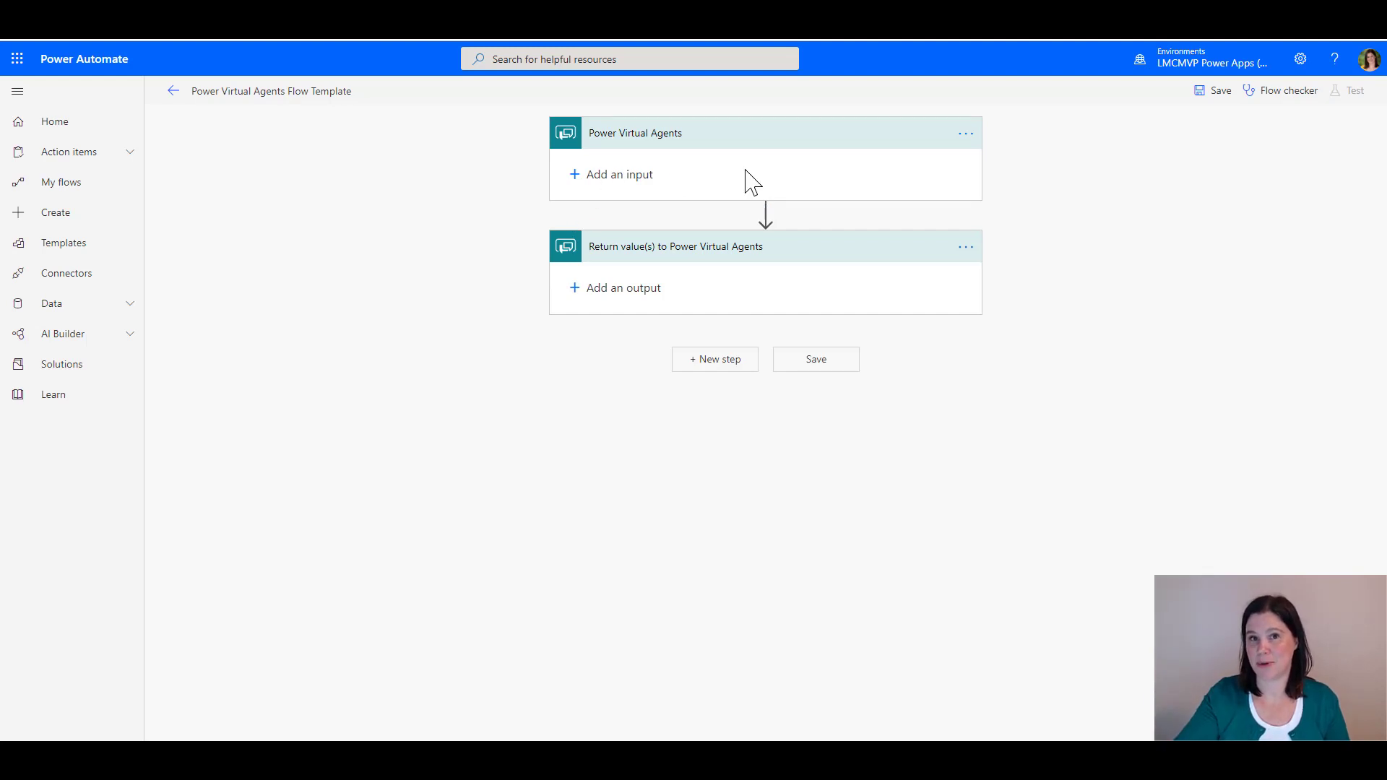
Add text inputs Name and Email to the Power Virtual Agents trigger
left_click(766, 211)
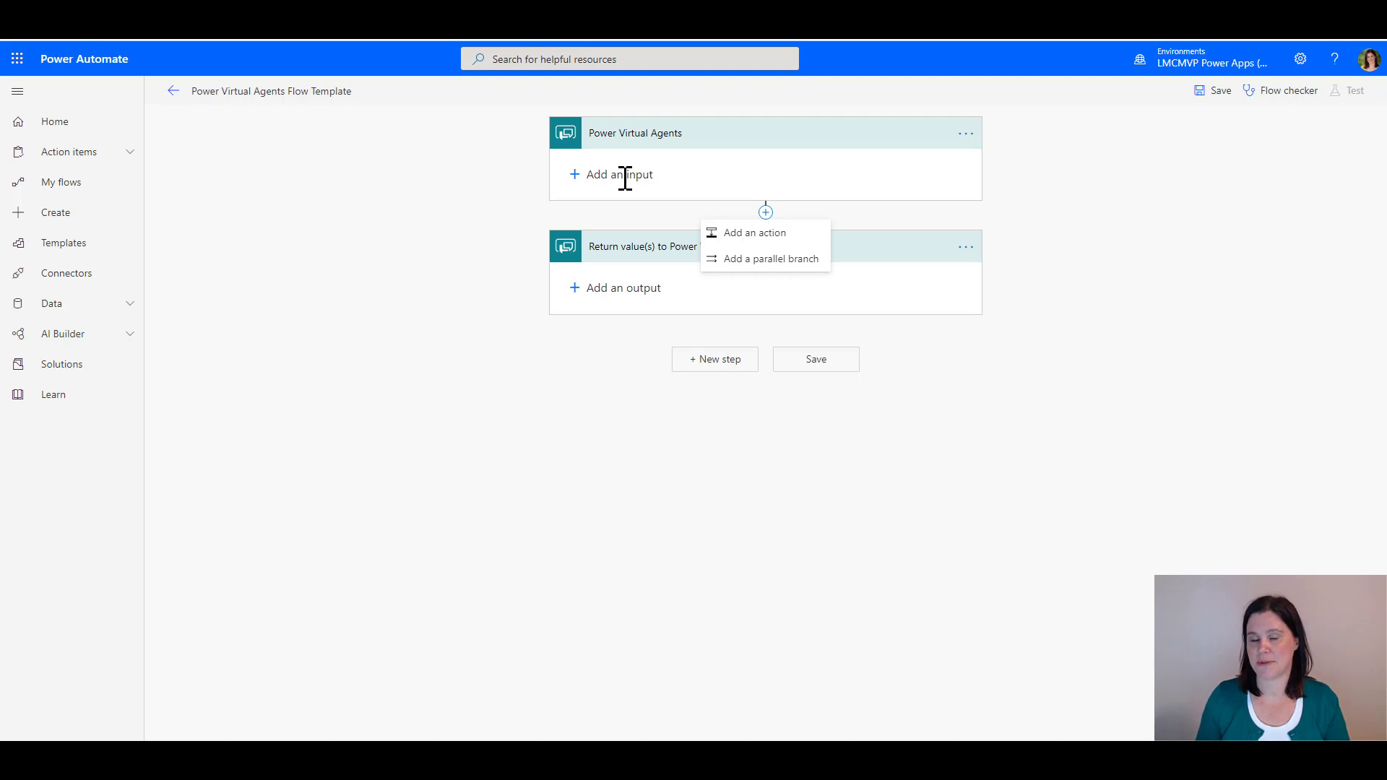
left_click(626, 178)
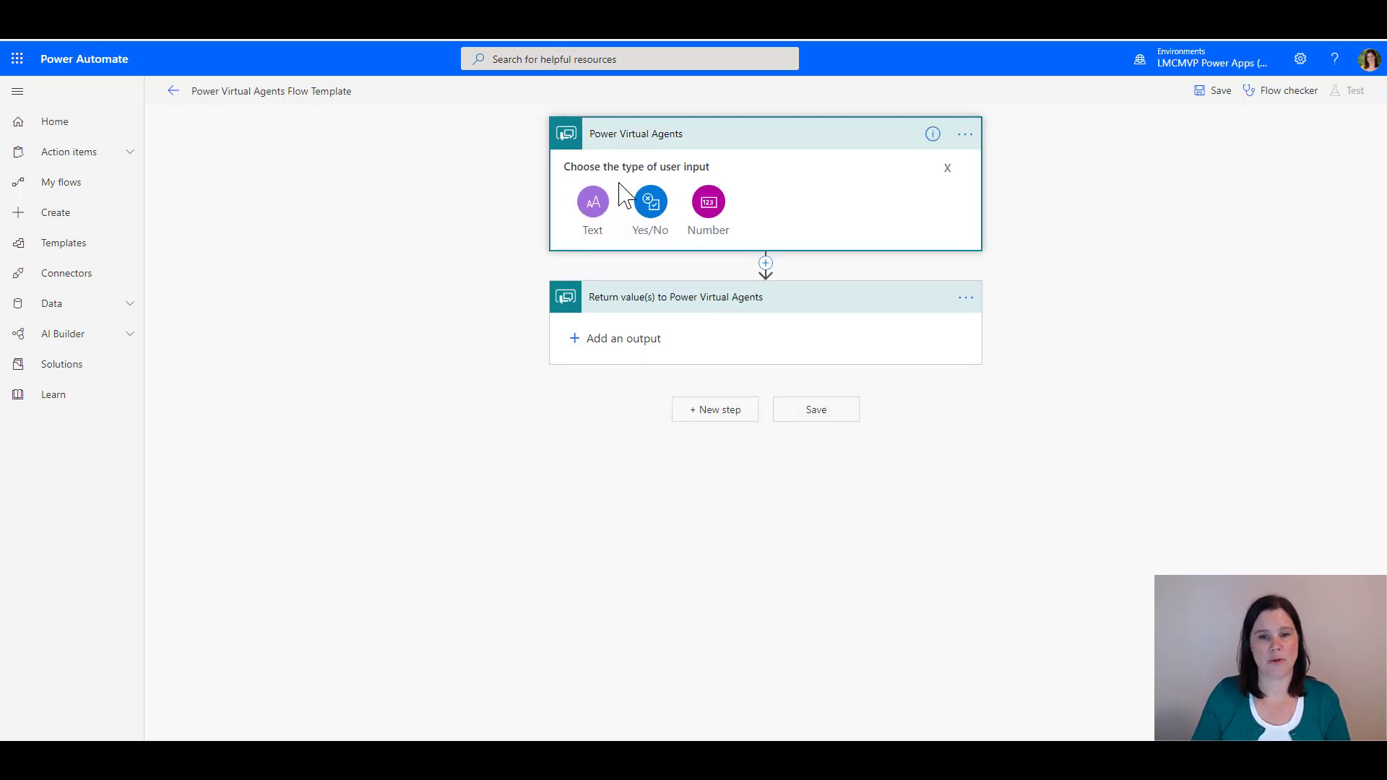
left_click(598, 202)
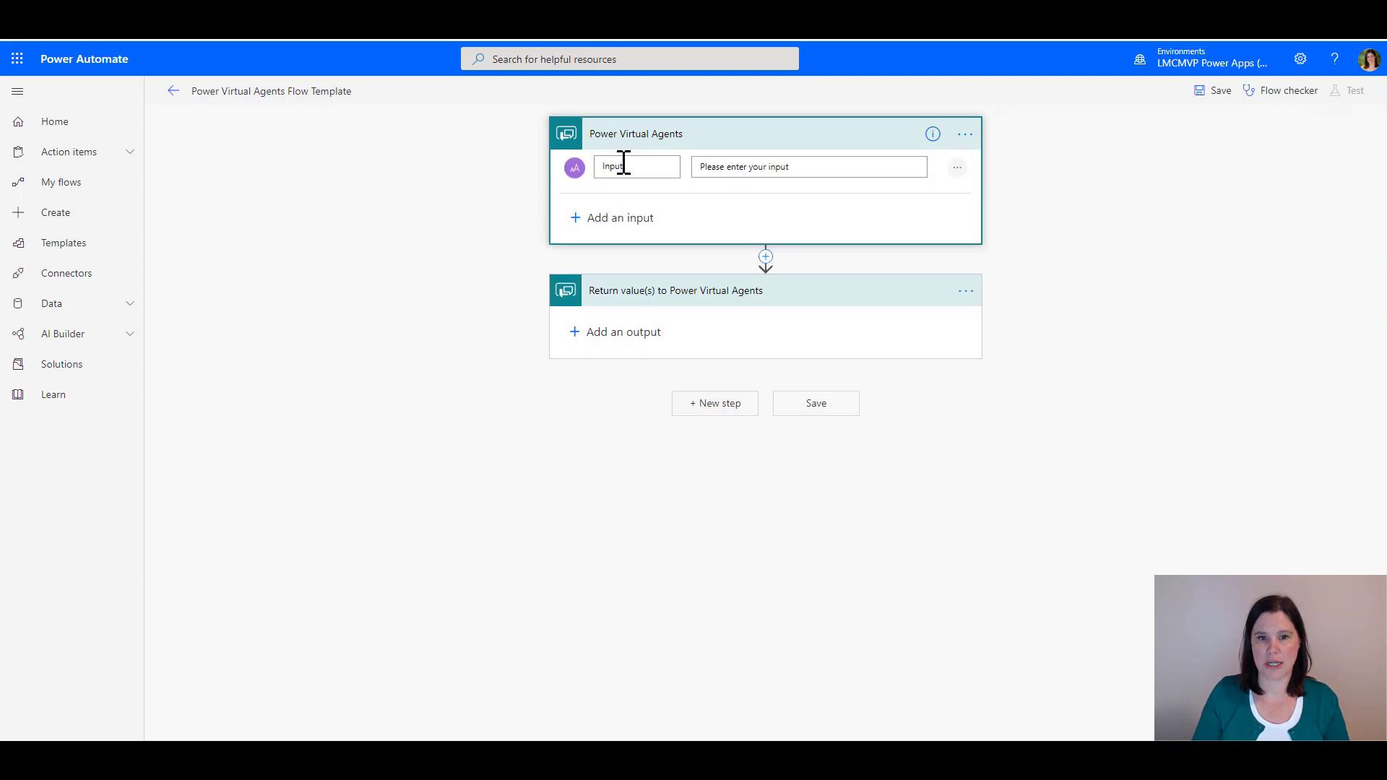
double_click(623, 165)
type("Name")
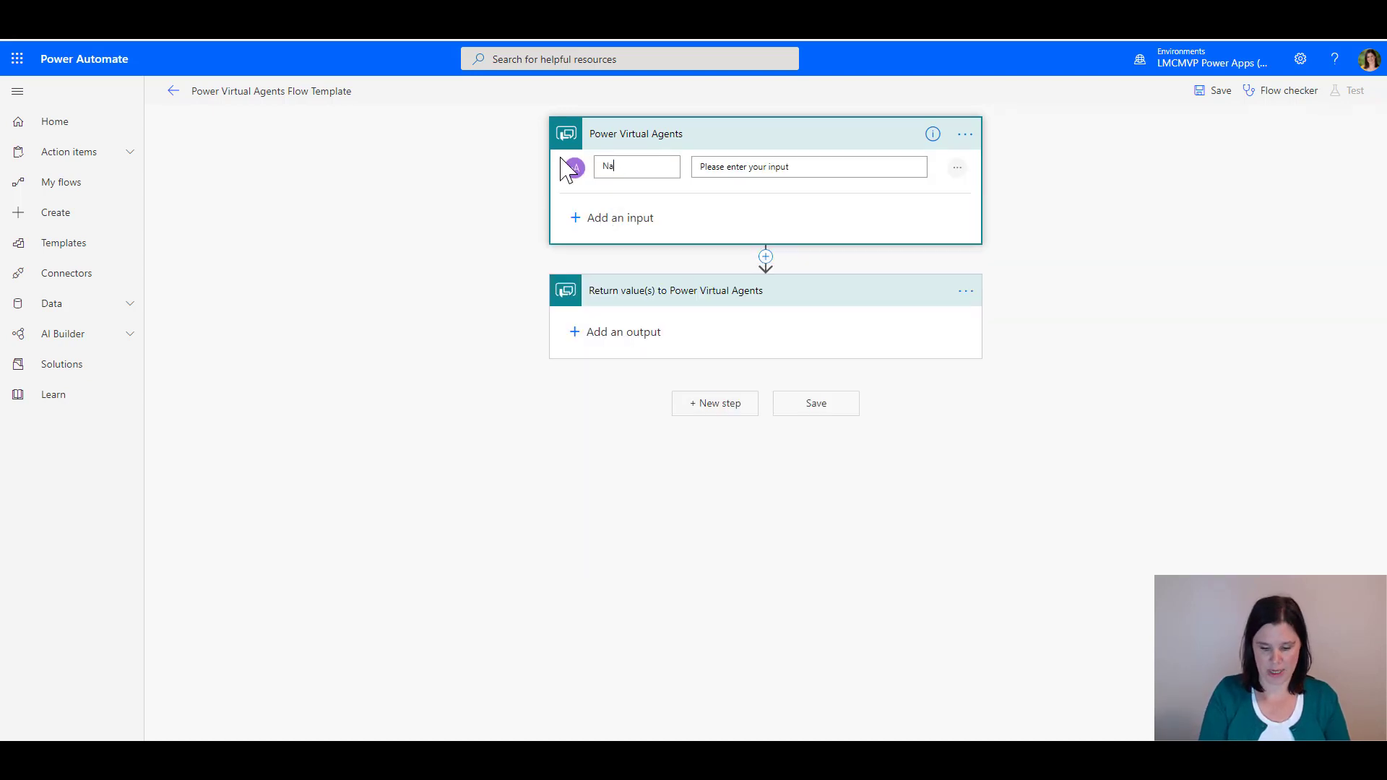
left_click(607, 218)
left_click(592, 248)
left_click_drag(665, 217, 547, 226)
type("Email")
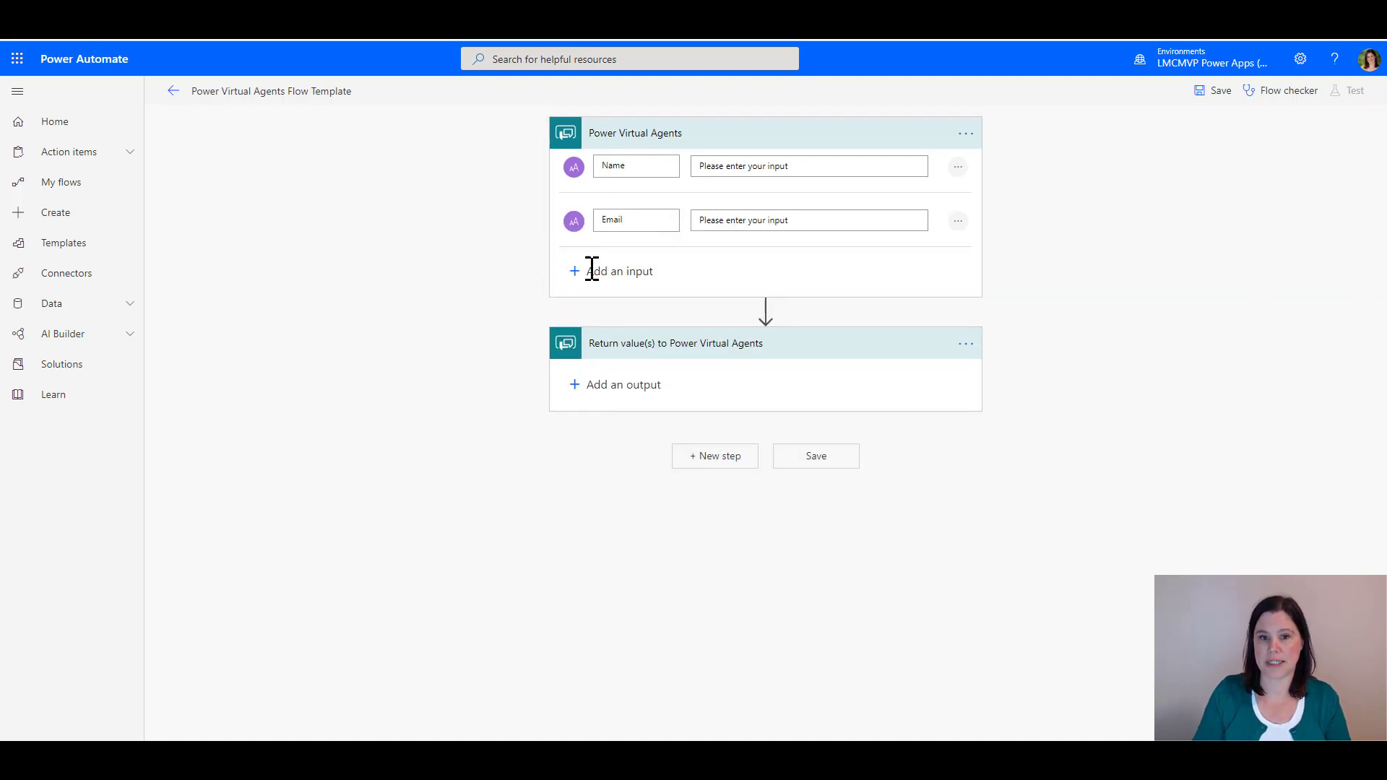
Add a number input Age and a text input Day, then insert a new action step
left_click(594, 271)
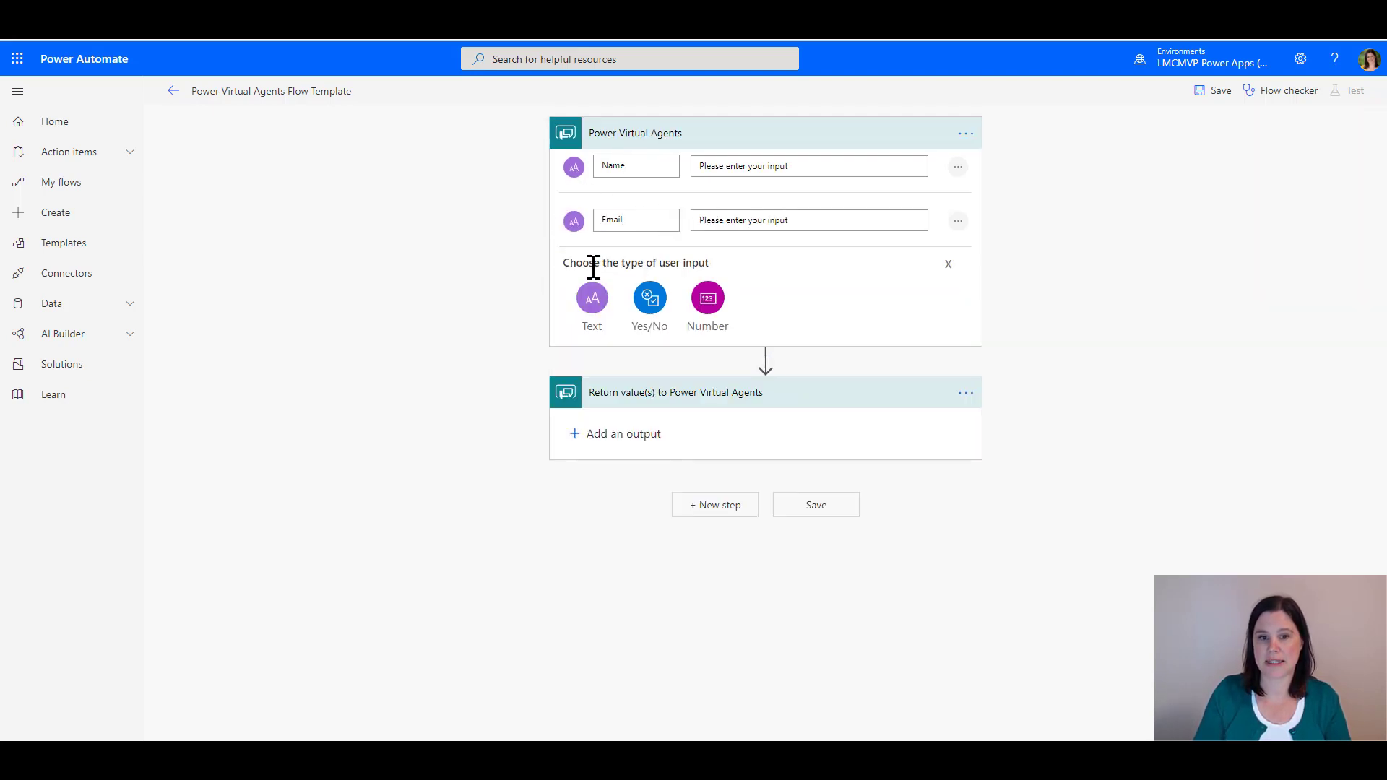
left_click(711, 301)
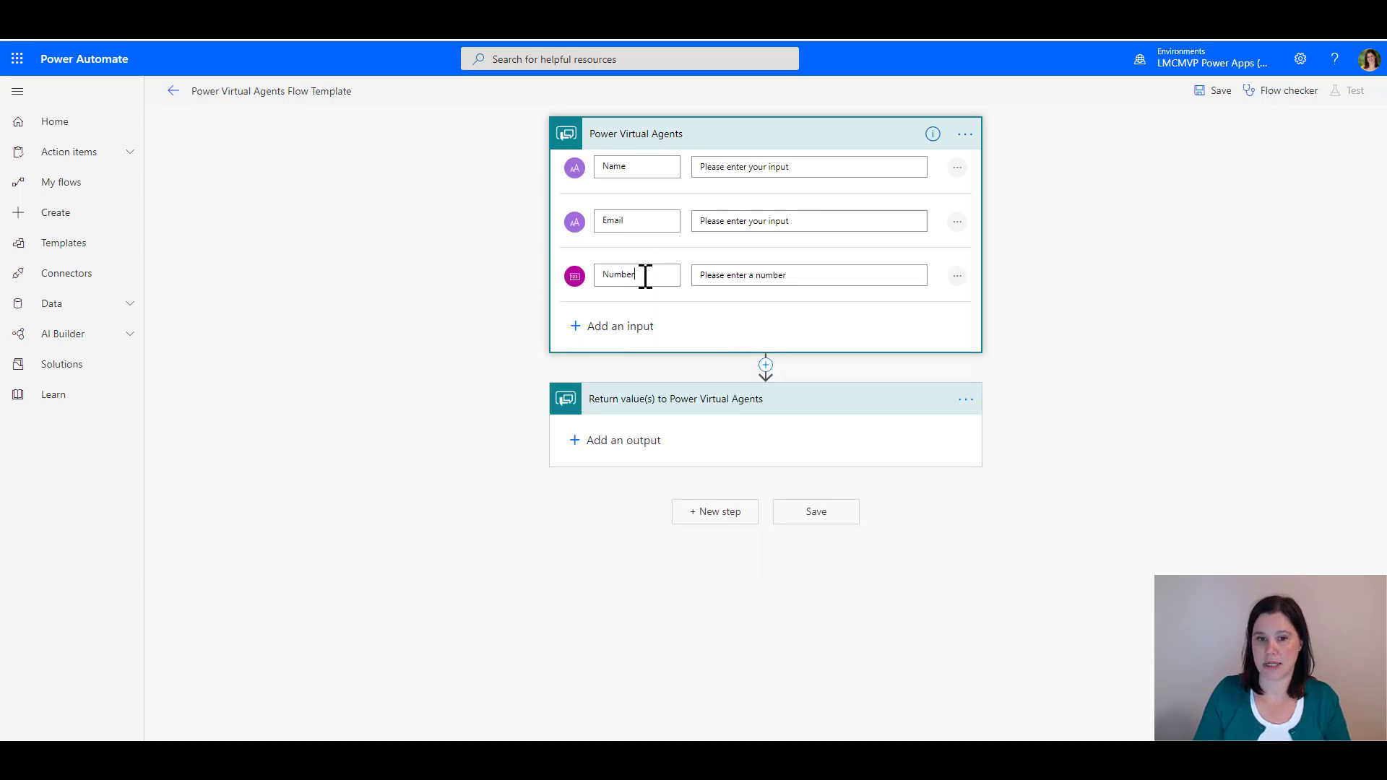
left_click_drag(644, 275, 520, 288)
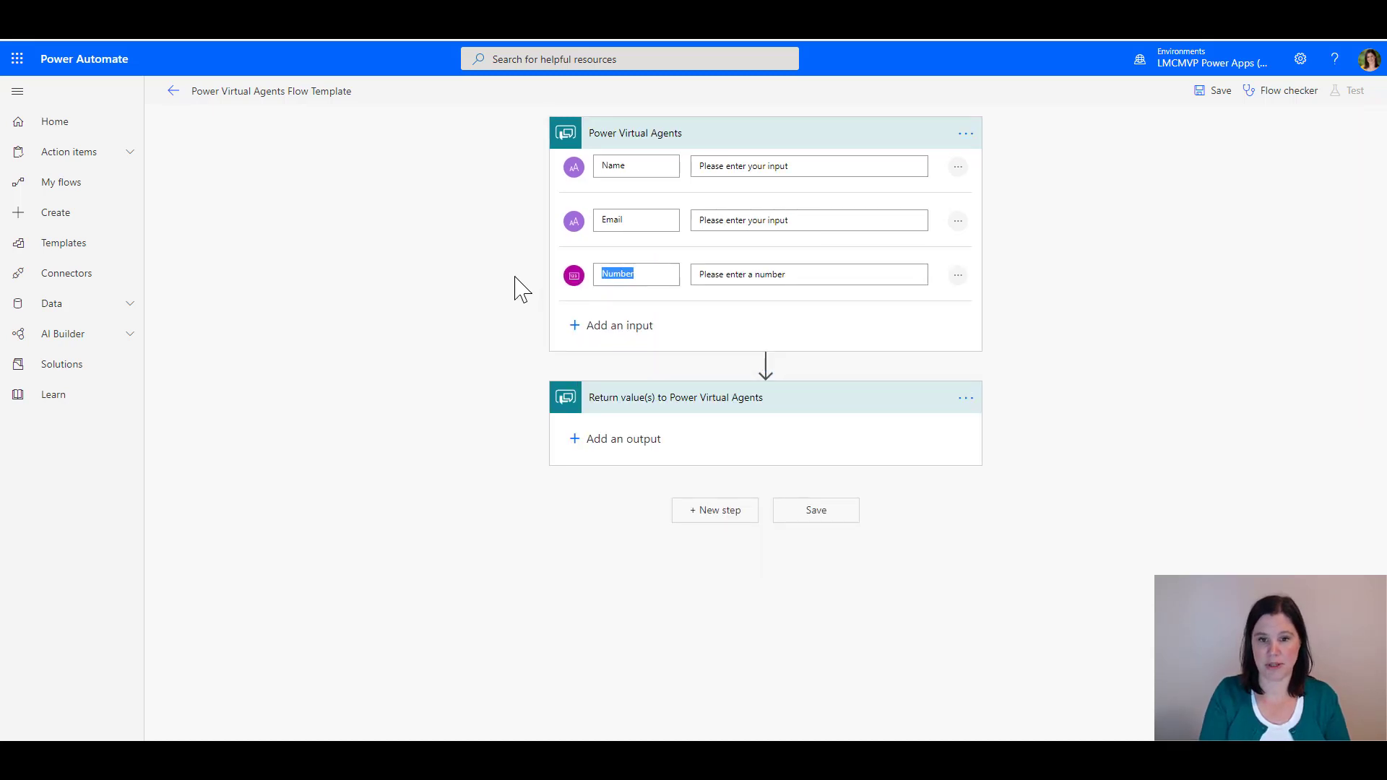
type("Age")
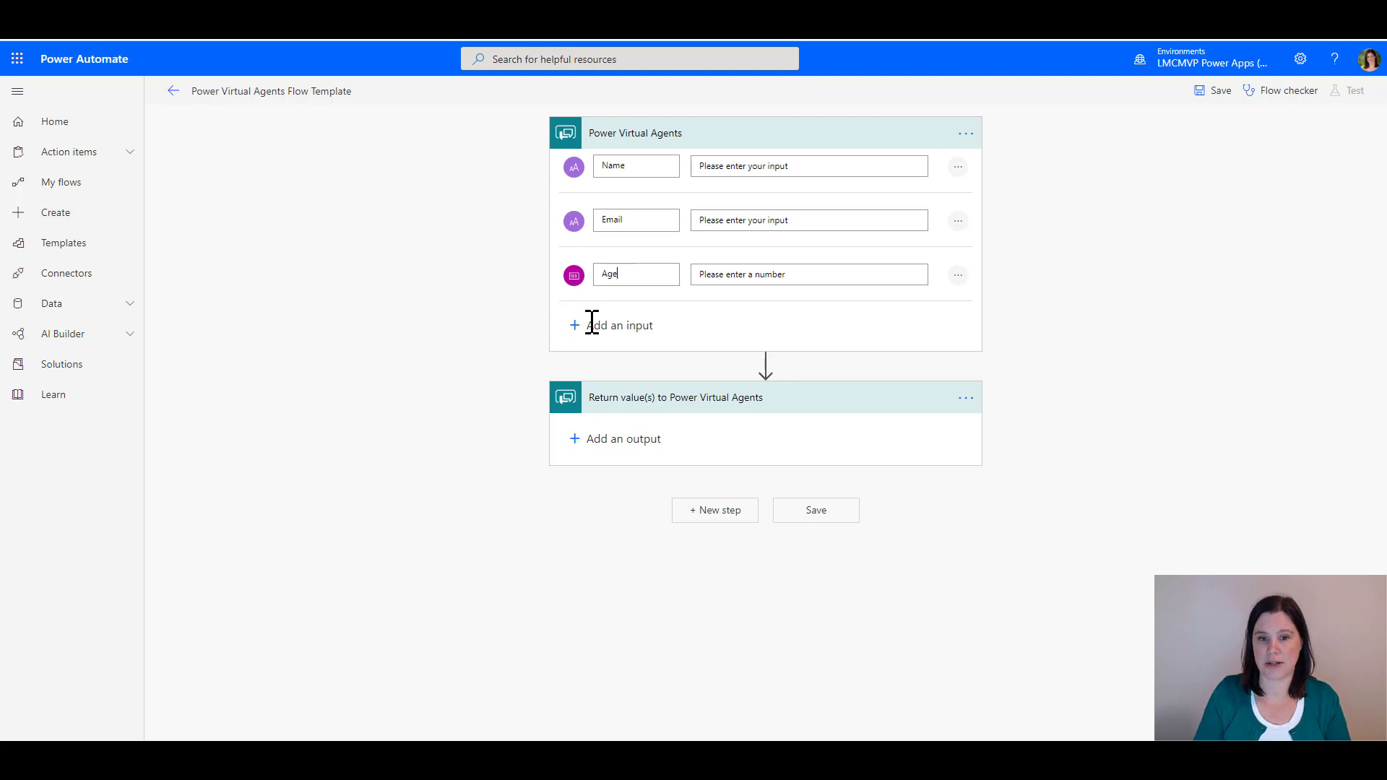
left_click(591, 325)
left_click(603, 365)
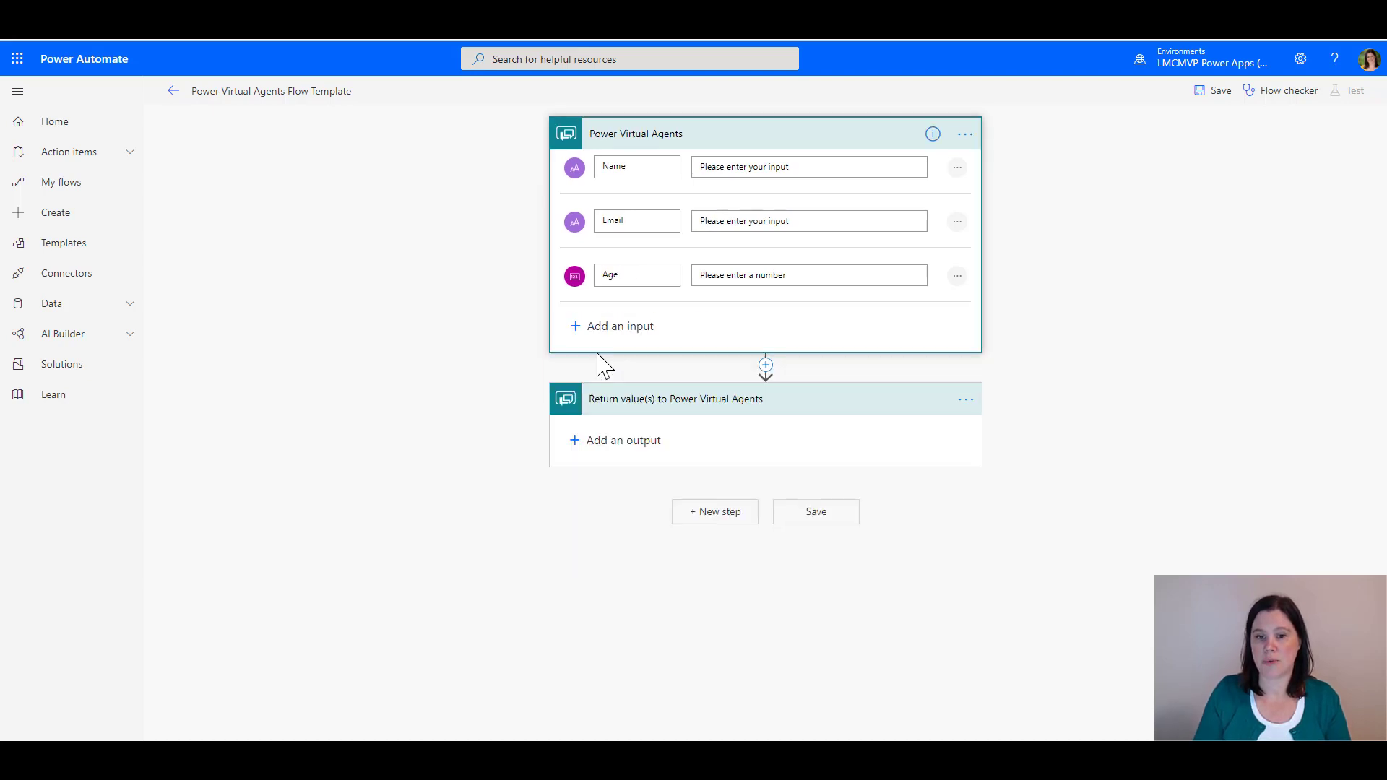
left_click_drag(643, 327, 557, 321)
type("Days")
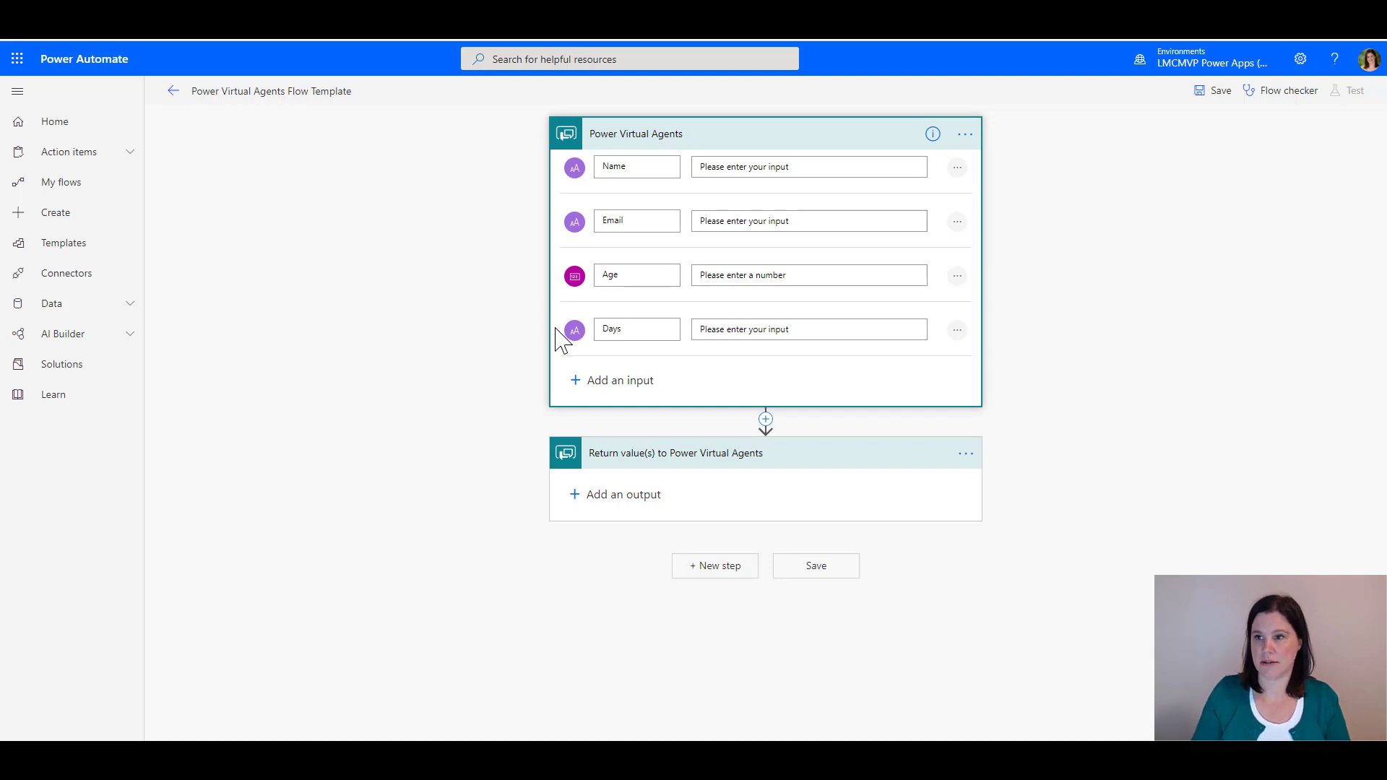
left_click(767, 419)
left_click(764, 441)
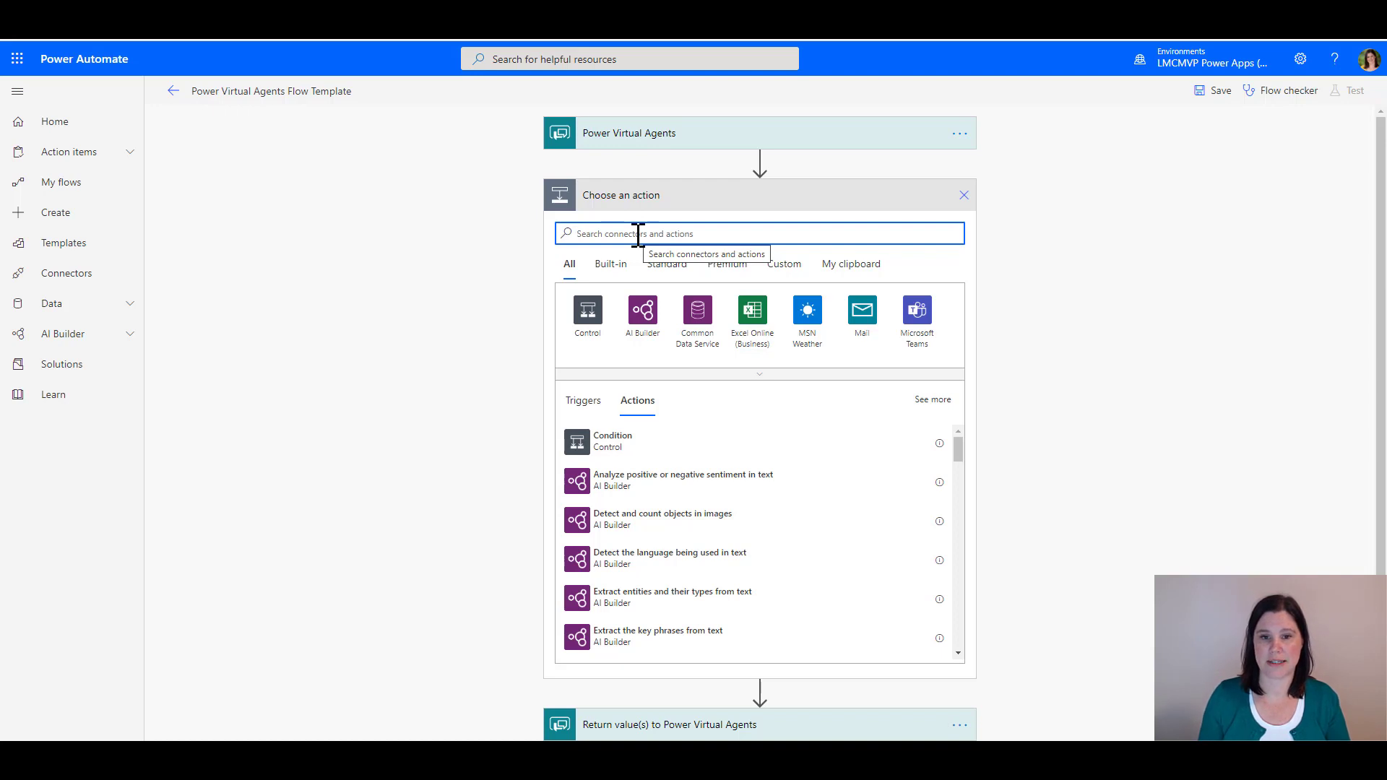
Add a Microsoft Teams Post a message (V3) step targeting the Fitness Centre team's Enquiries channel
type("mic")
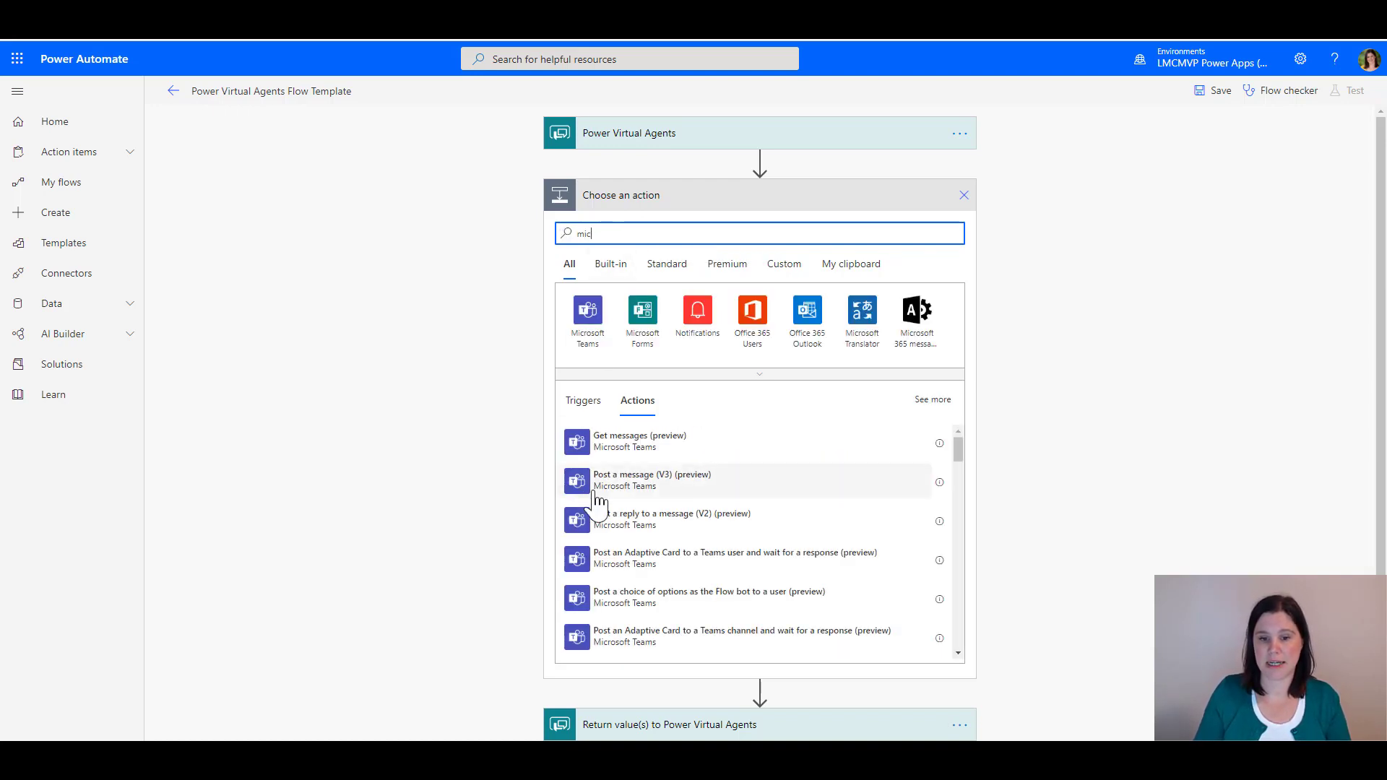
left_click(614, 481)
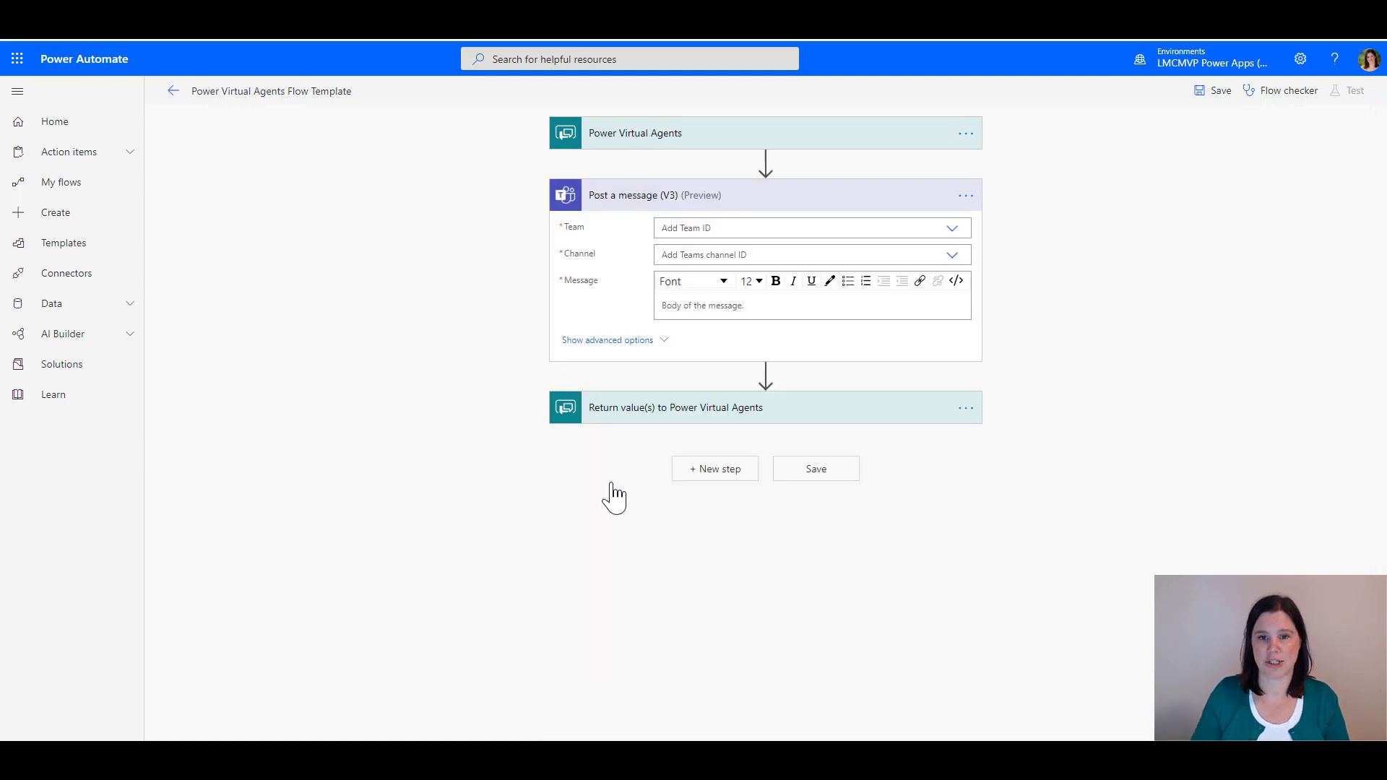
left_click(952, 230)
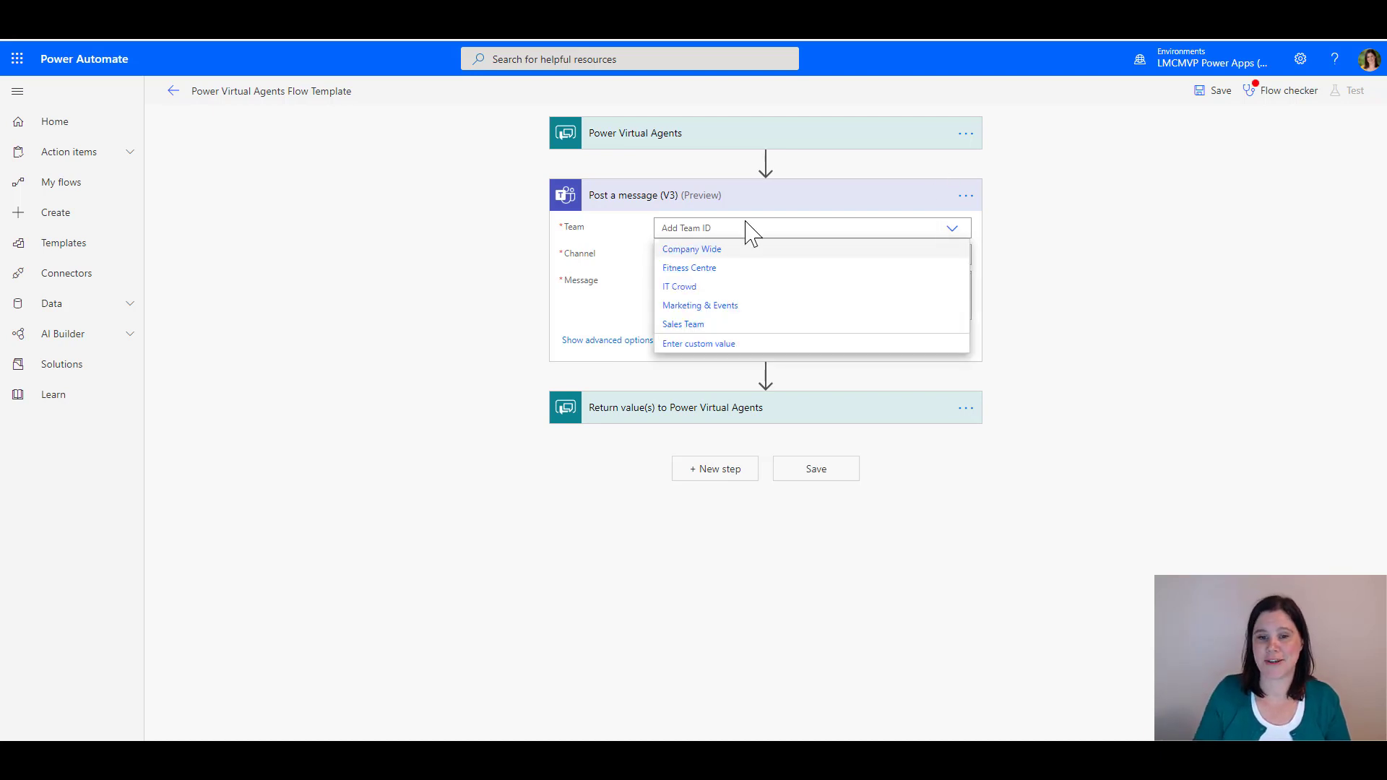
left_click(672, 268)
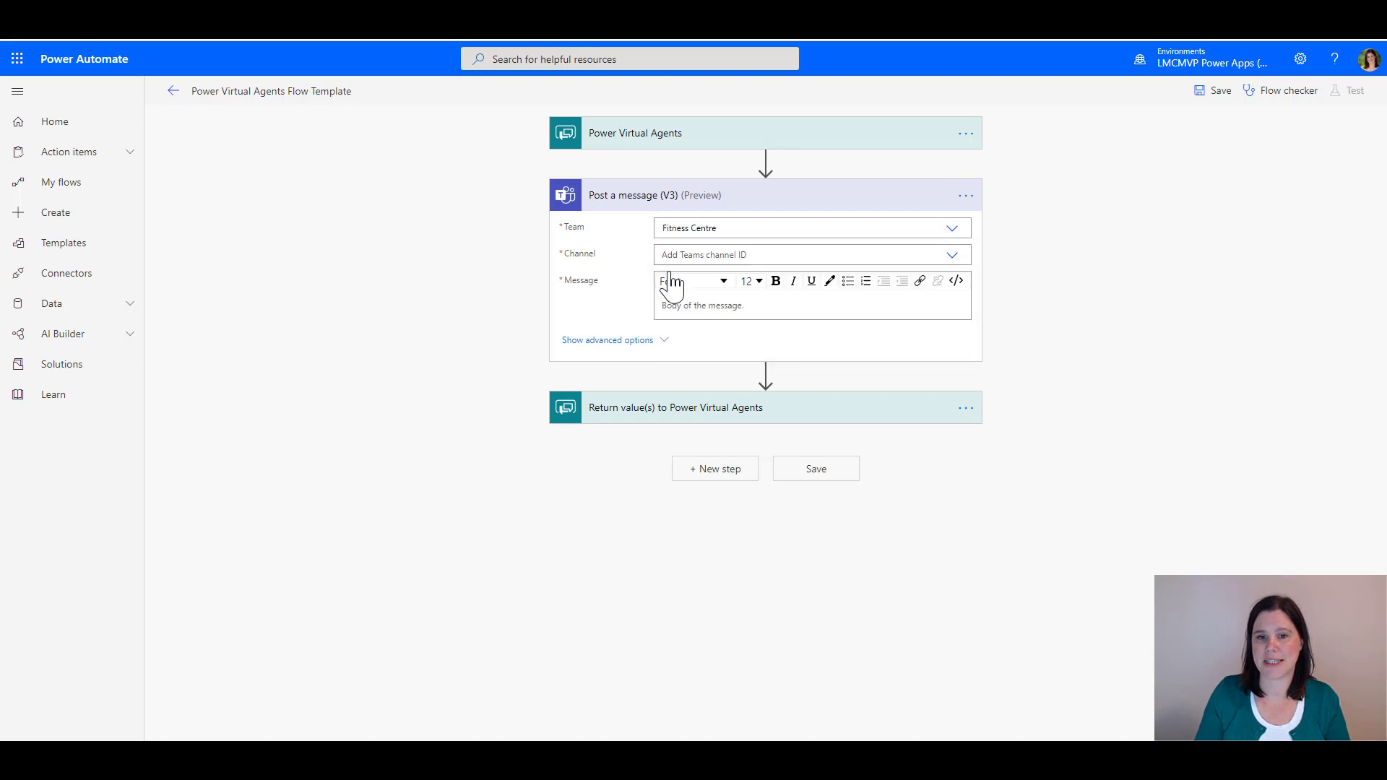
left_click(951, 259)
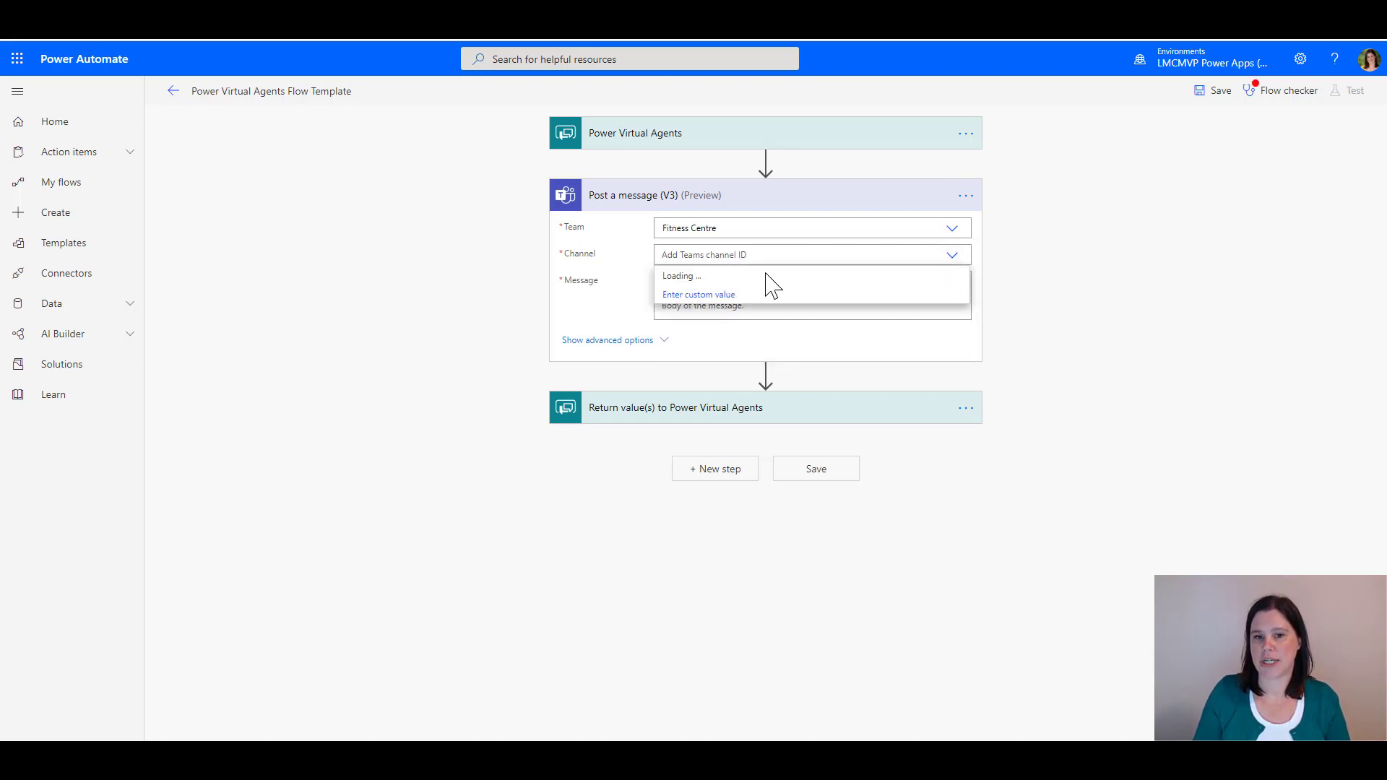
left_click(685, 276)
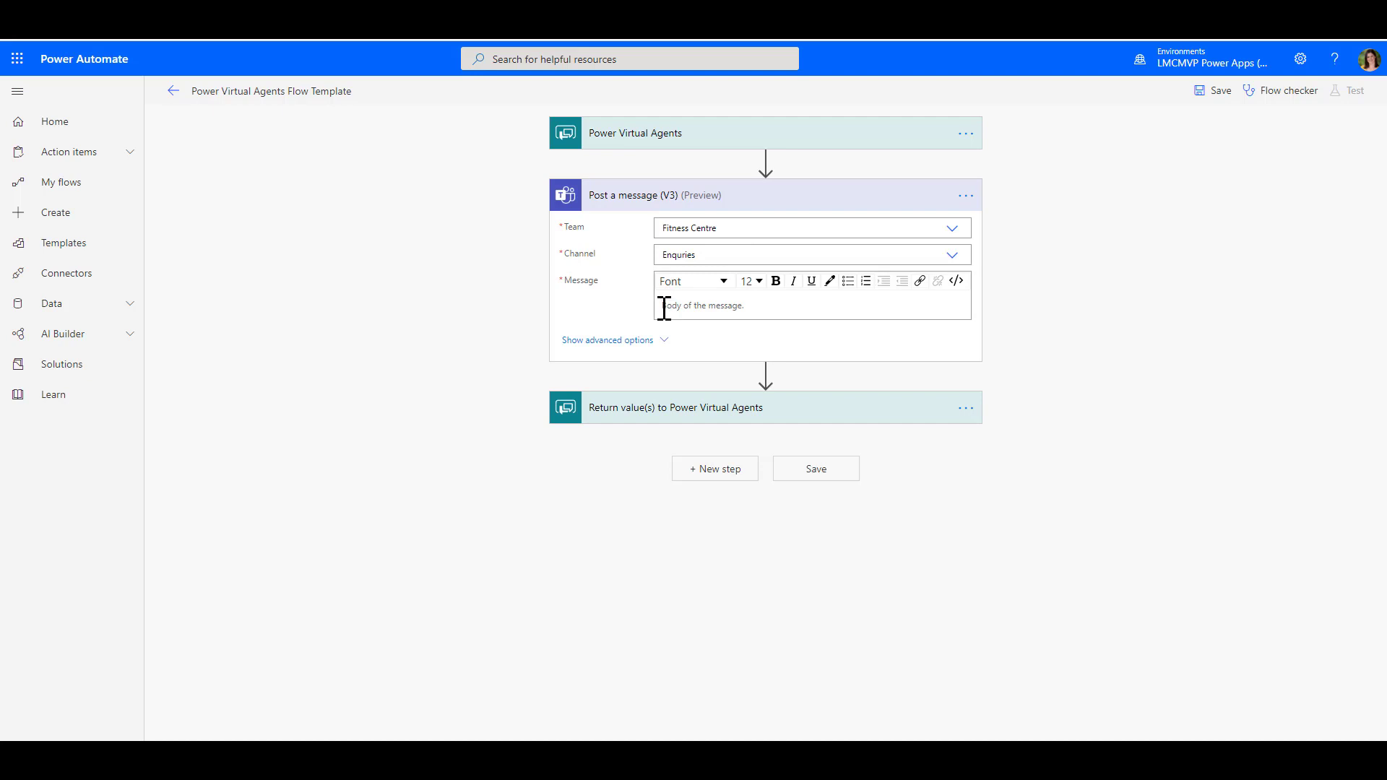
left_click(665, 307)
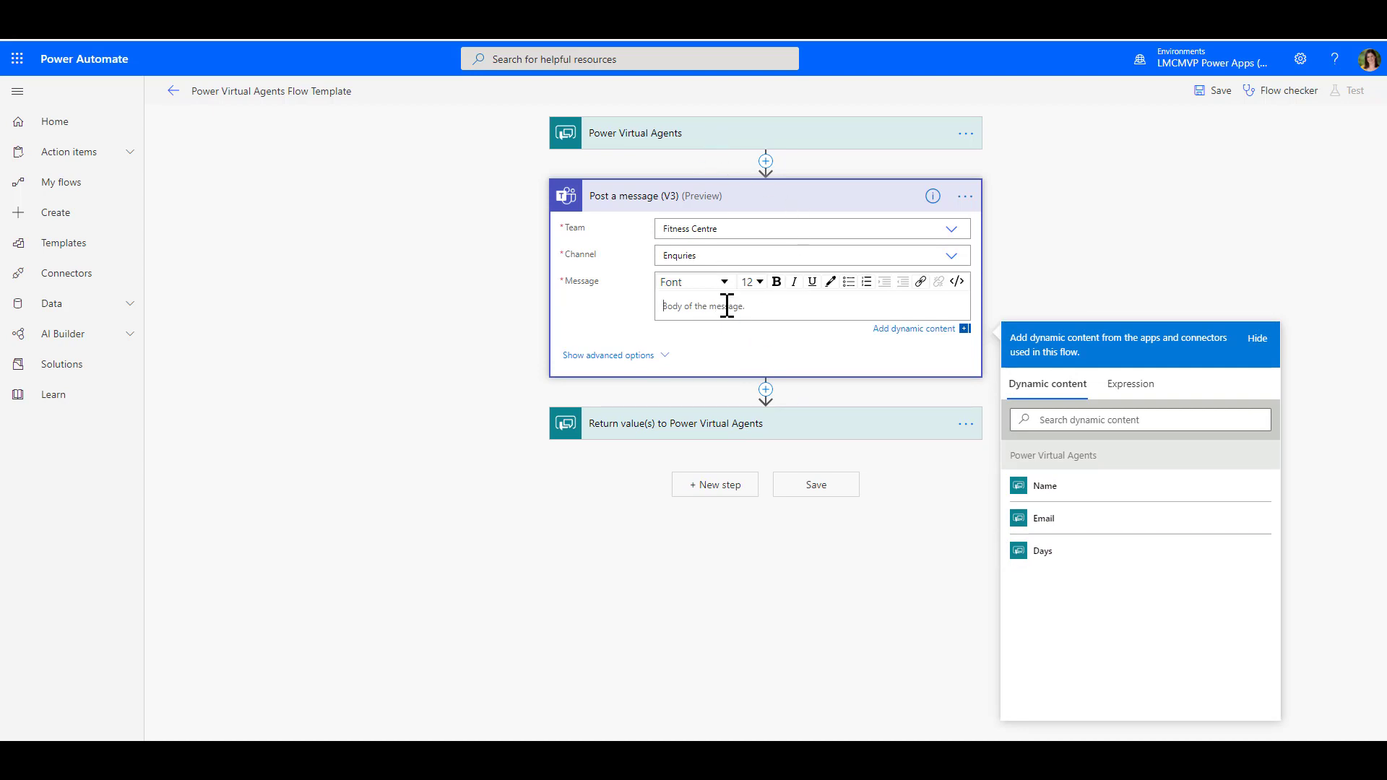
Write 'You have a new enquiry:' with Name and Email lines filled from dynamic content
type("You have a new enquiry:")
key("Return")
type("Name:")
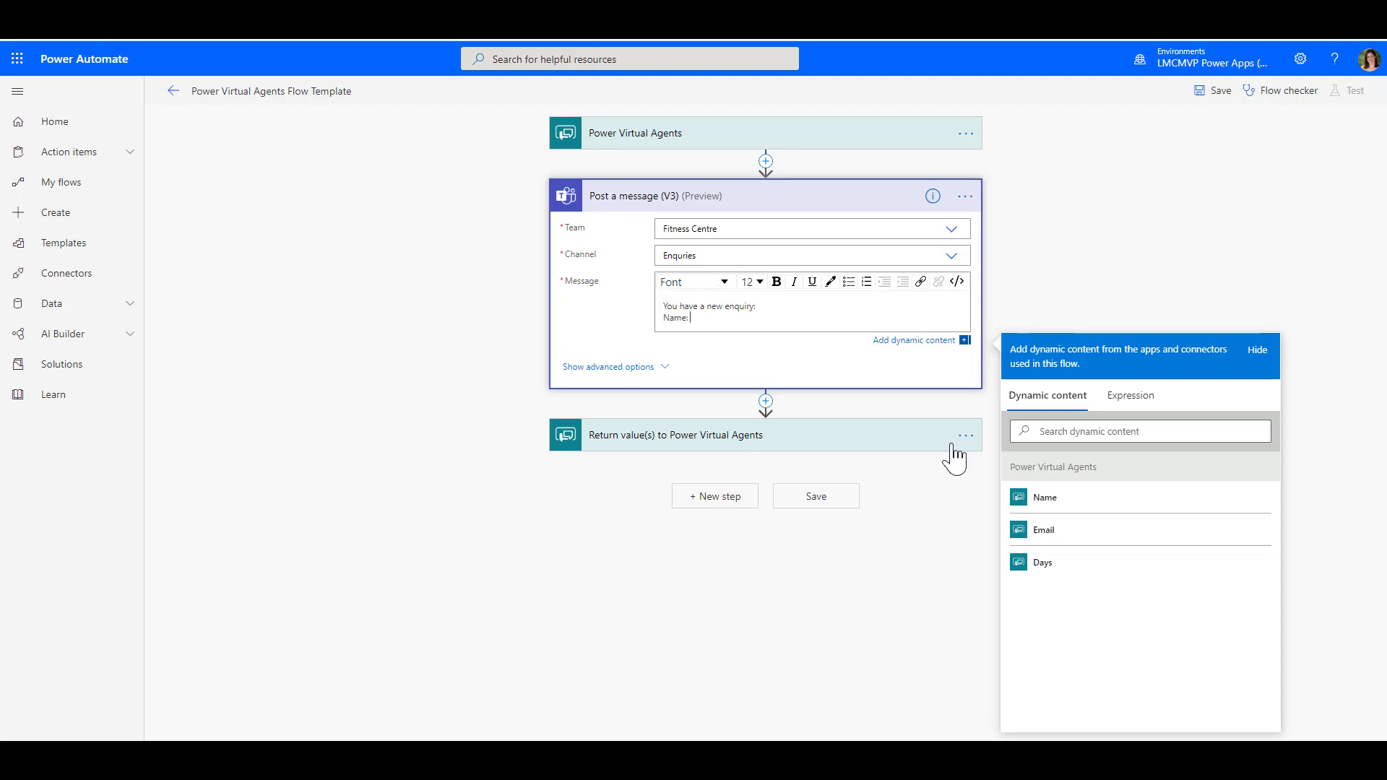
left_click(1046, 502)
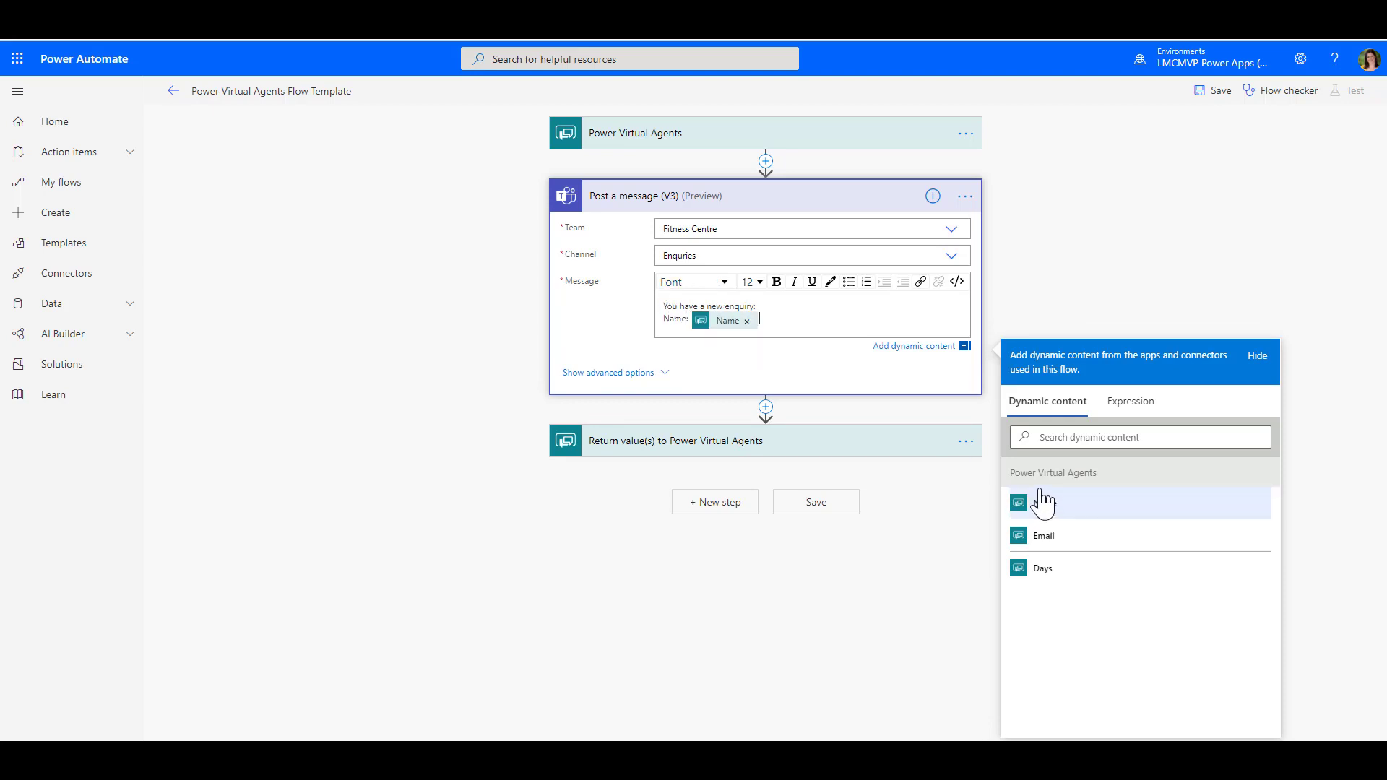
key("Return")
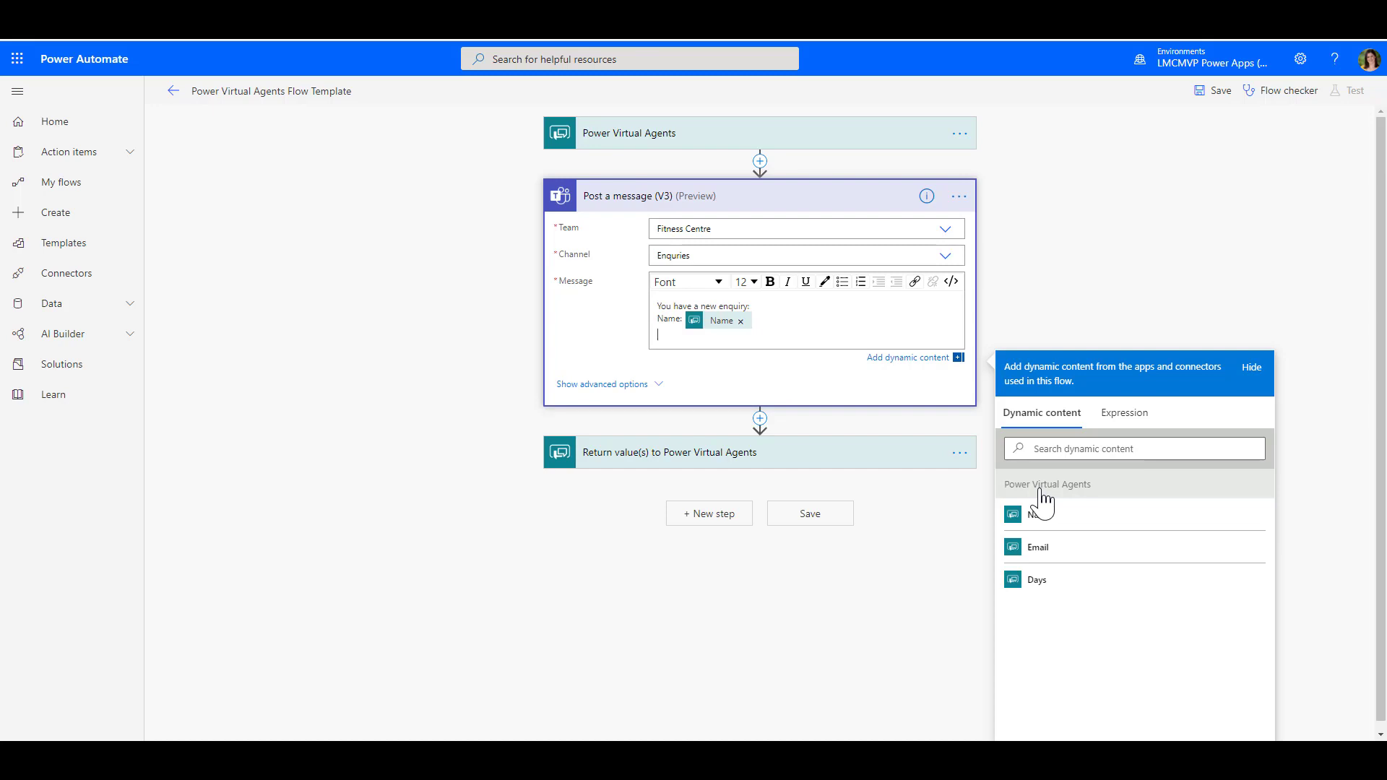
type("Email:")
left_click(1047, 549)
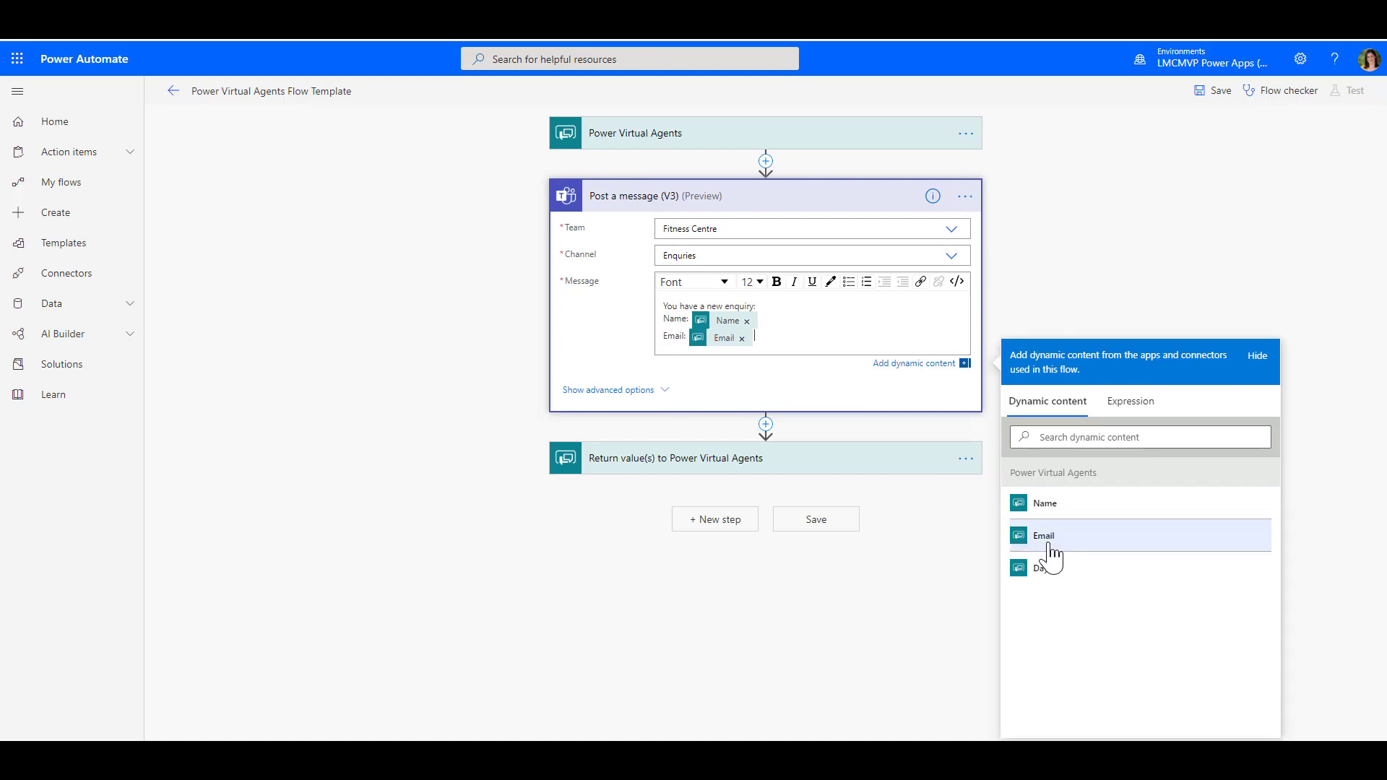
key("Return")
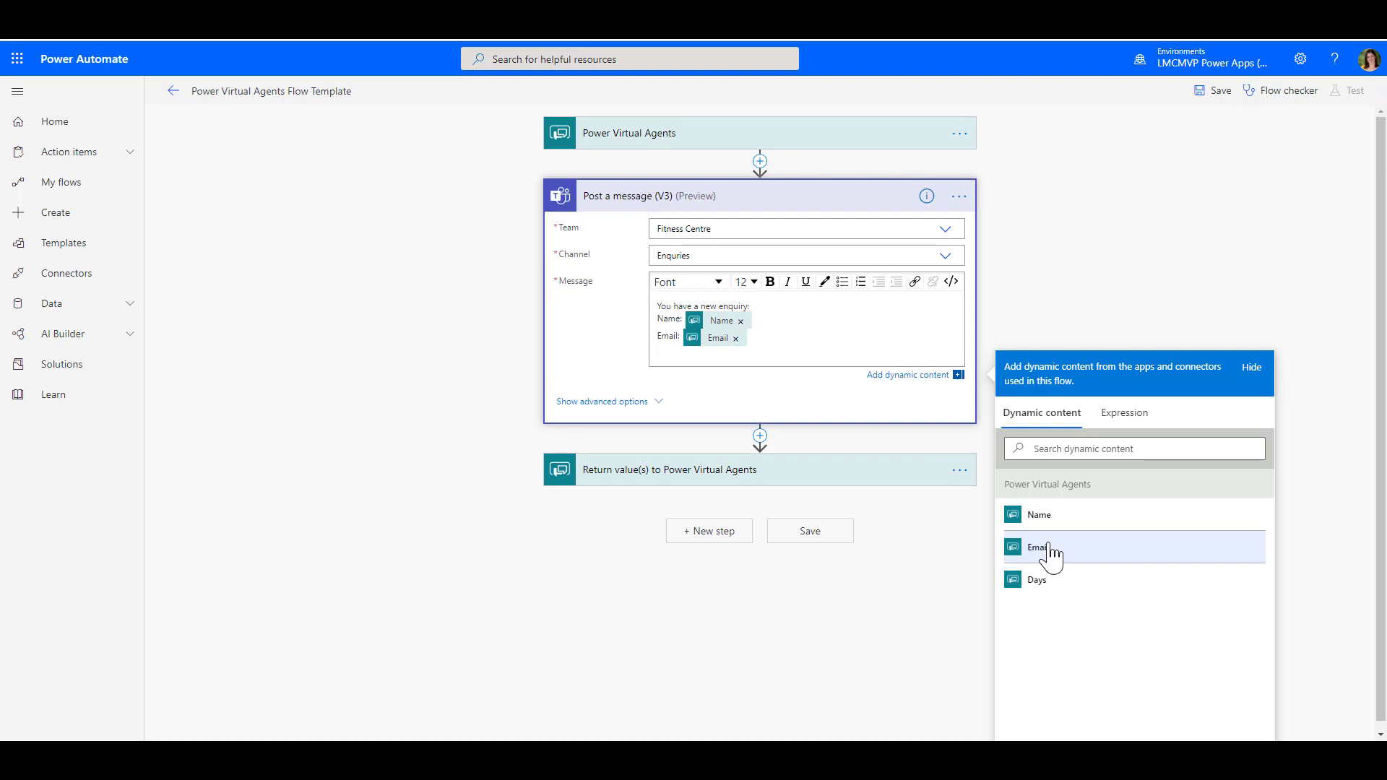
Add Days and Age lines to the message, each filled with its dynamic content value
type("Days:")
left_click(1041, 580)
key("Return")
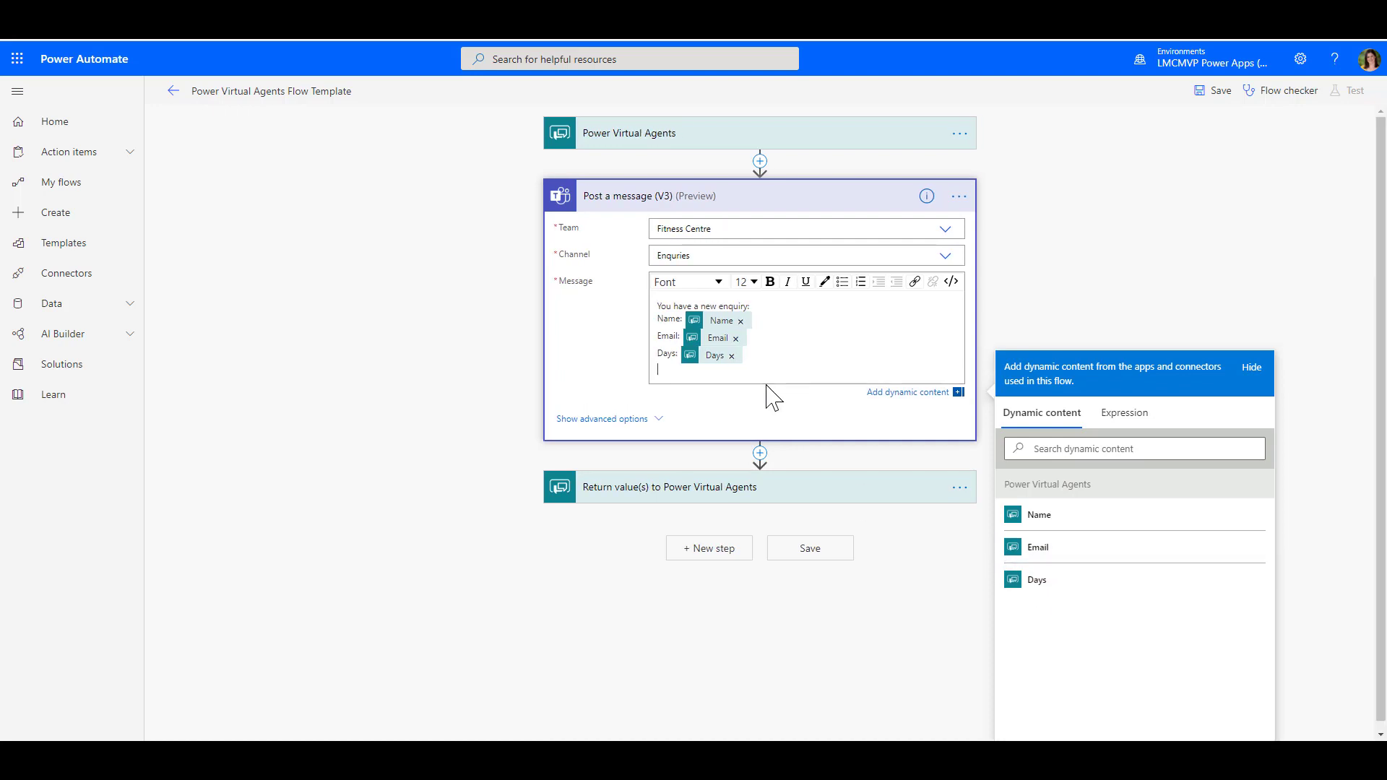
type("Age:")
left_click(1043, 448)
type("age")
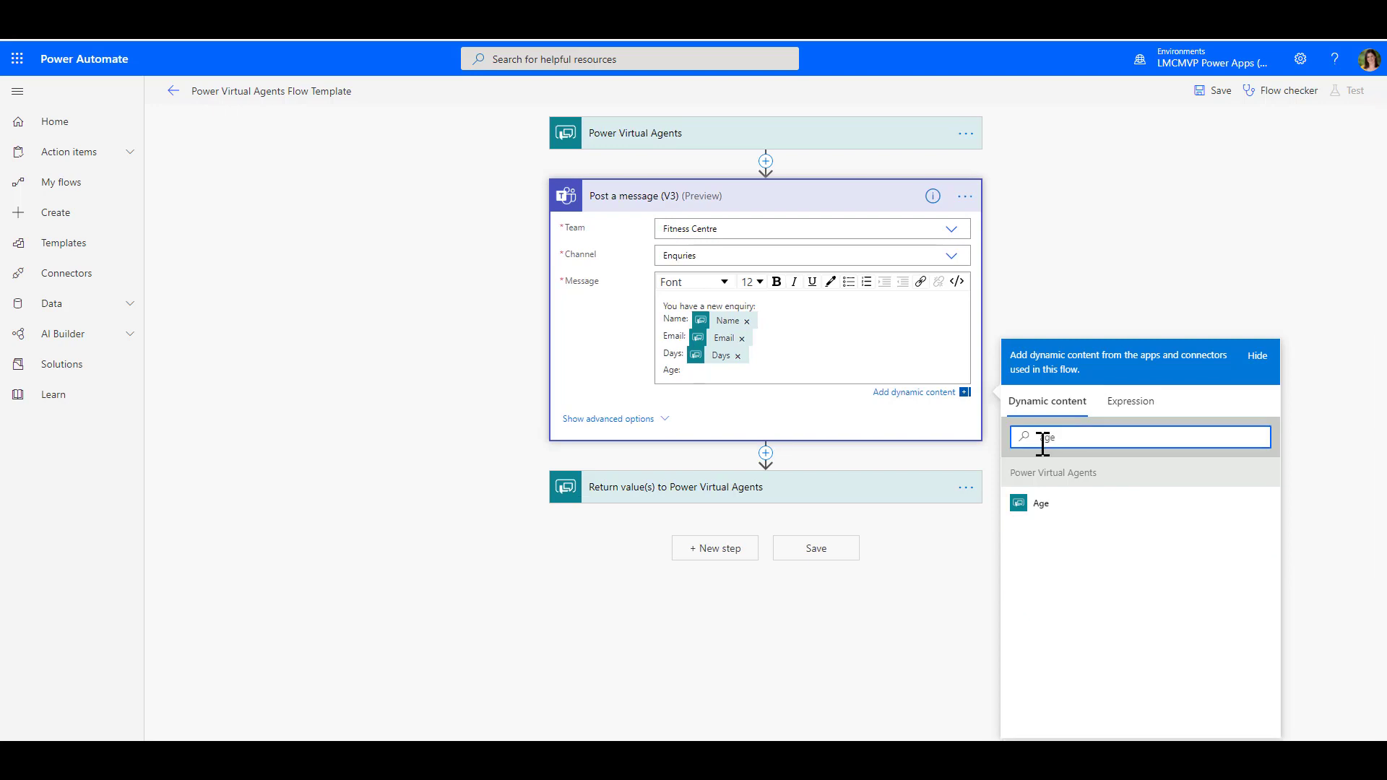
left_click(1035, 506)
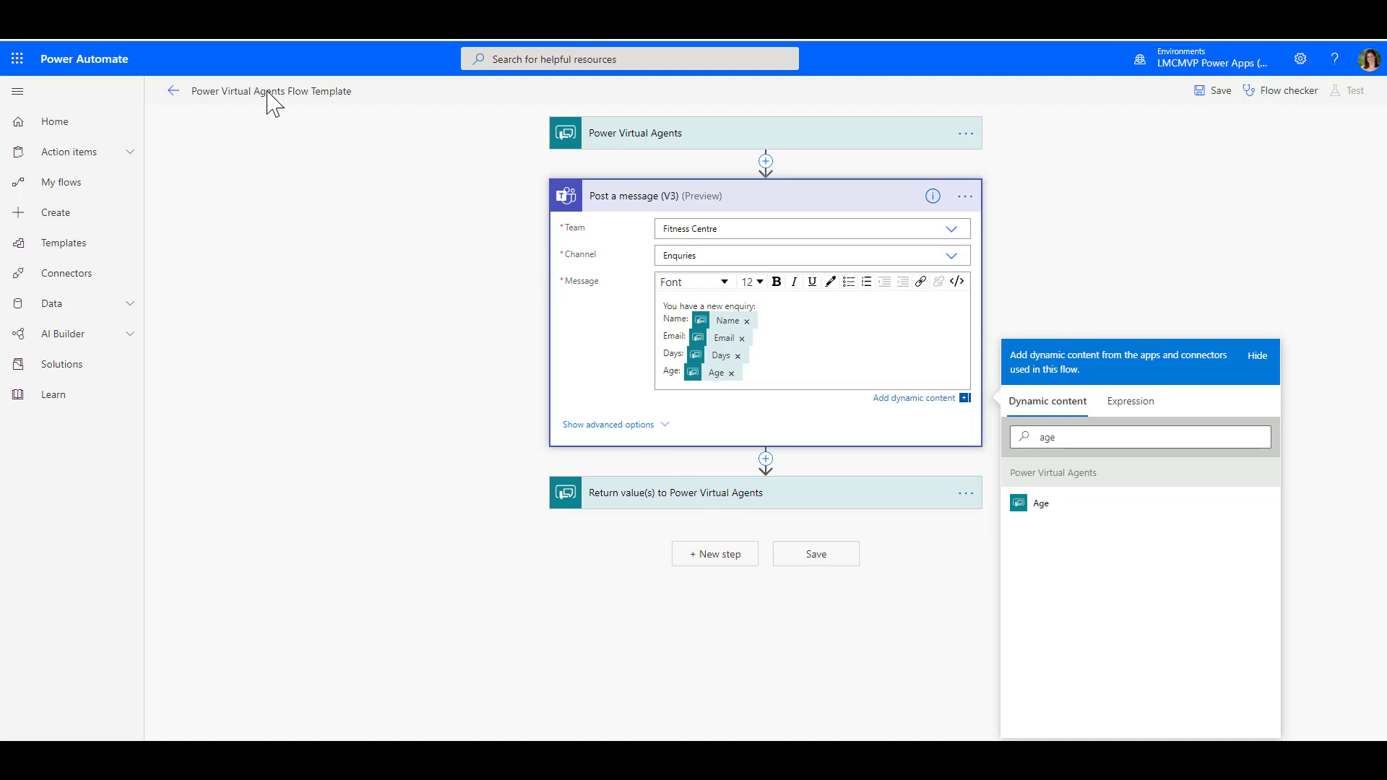
Replace the flow title with 'Post a message in Teams' and save the flow
double_click(195, 91)
left_click_drag(239, 101, 409, 119)
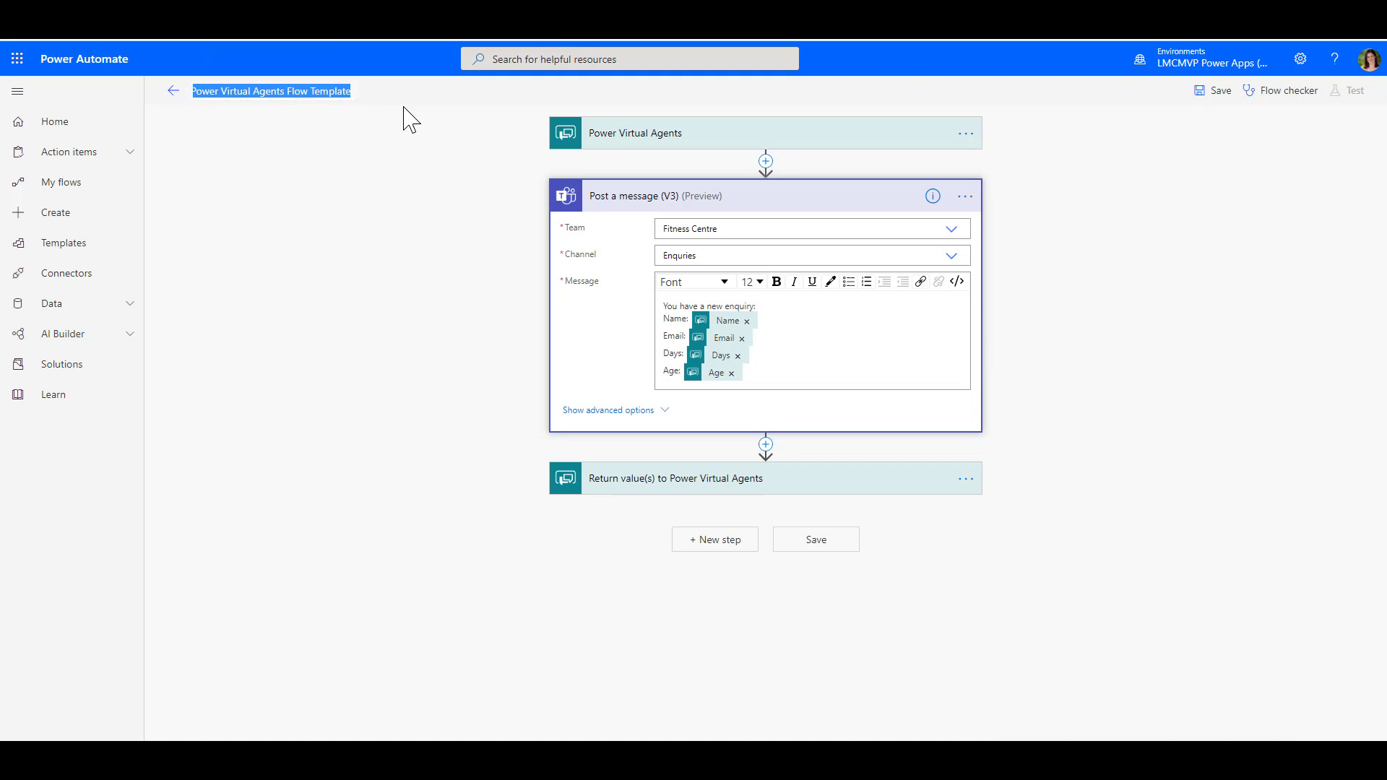
type("Post a message on")
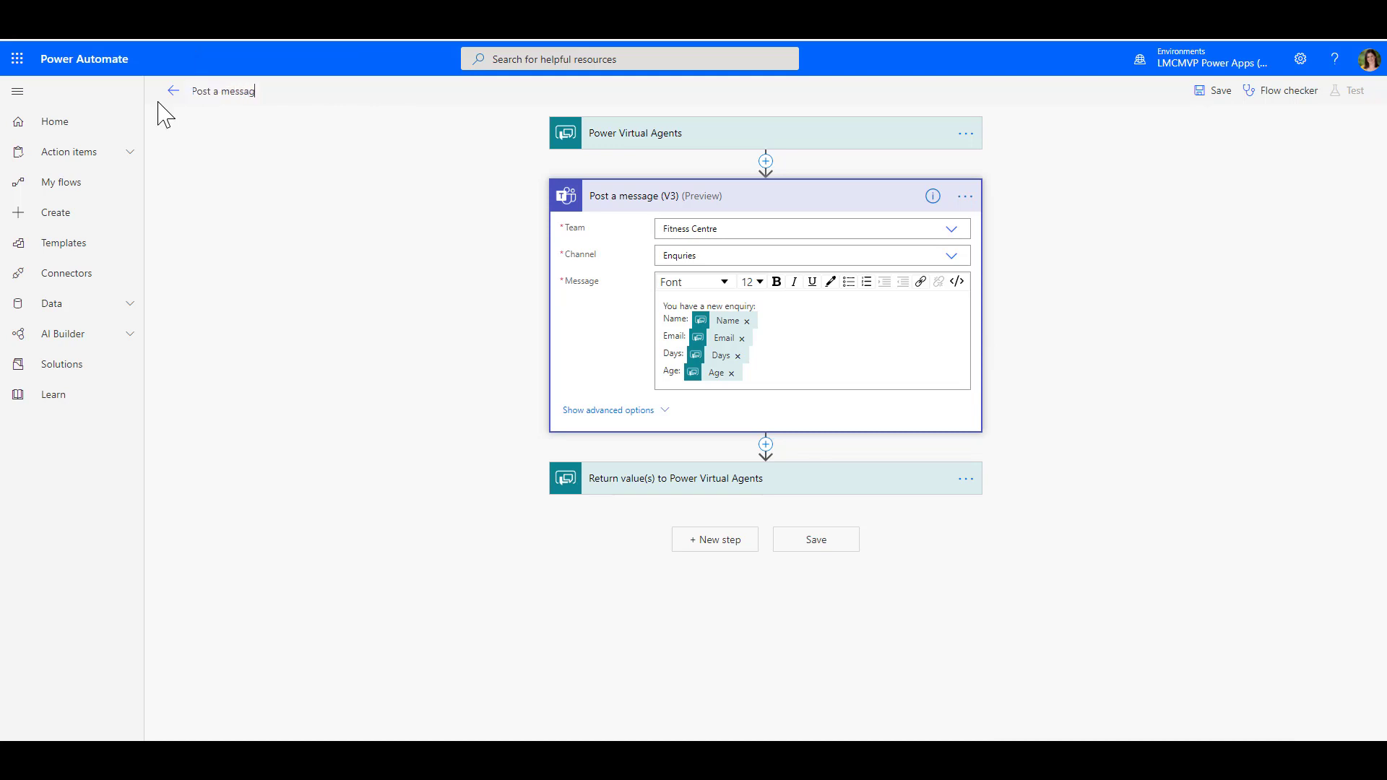
type("in Teams")
left_click(822, 543)
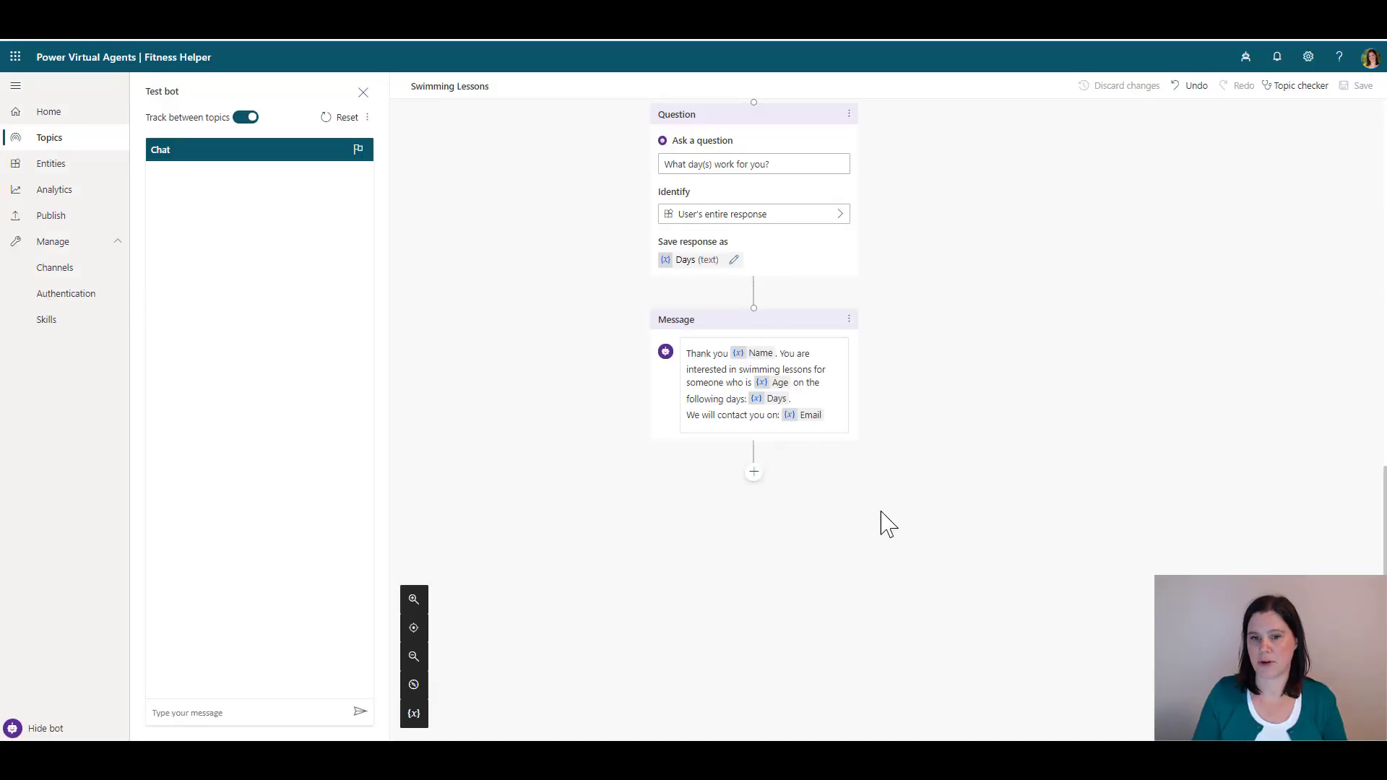
Insert a Call an action node after the Days question running the 'Post a message in Teams' flow
mouse_move(751, 299)
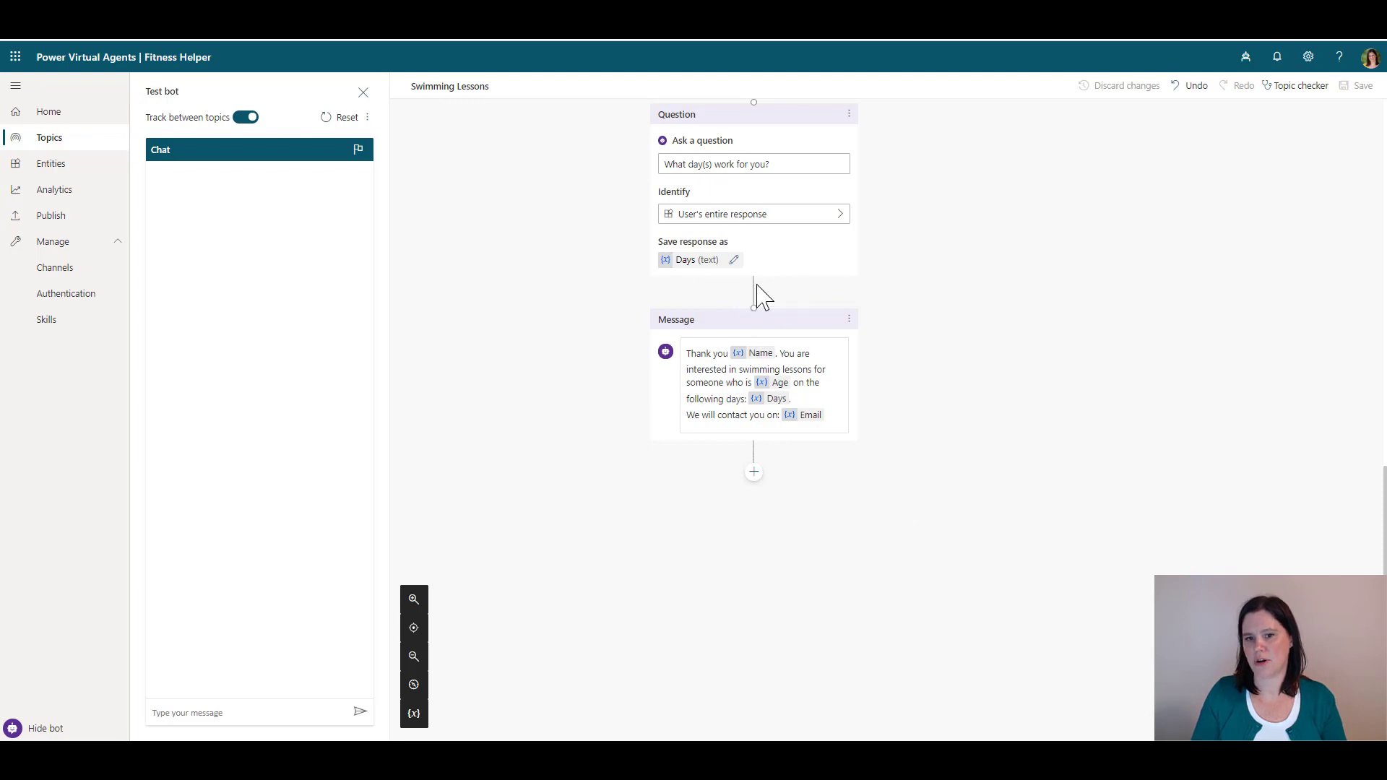
left_click(753, 294)
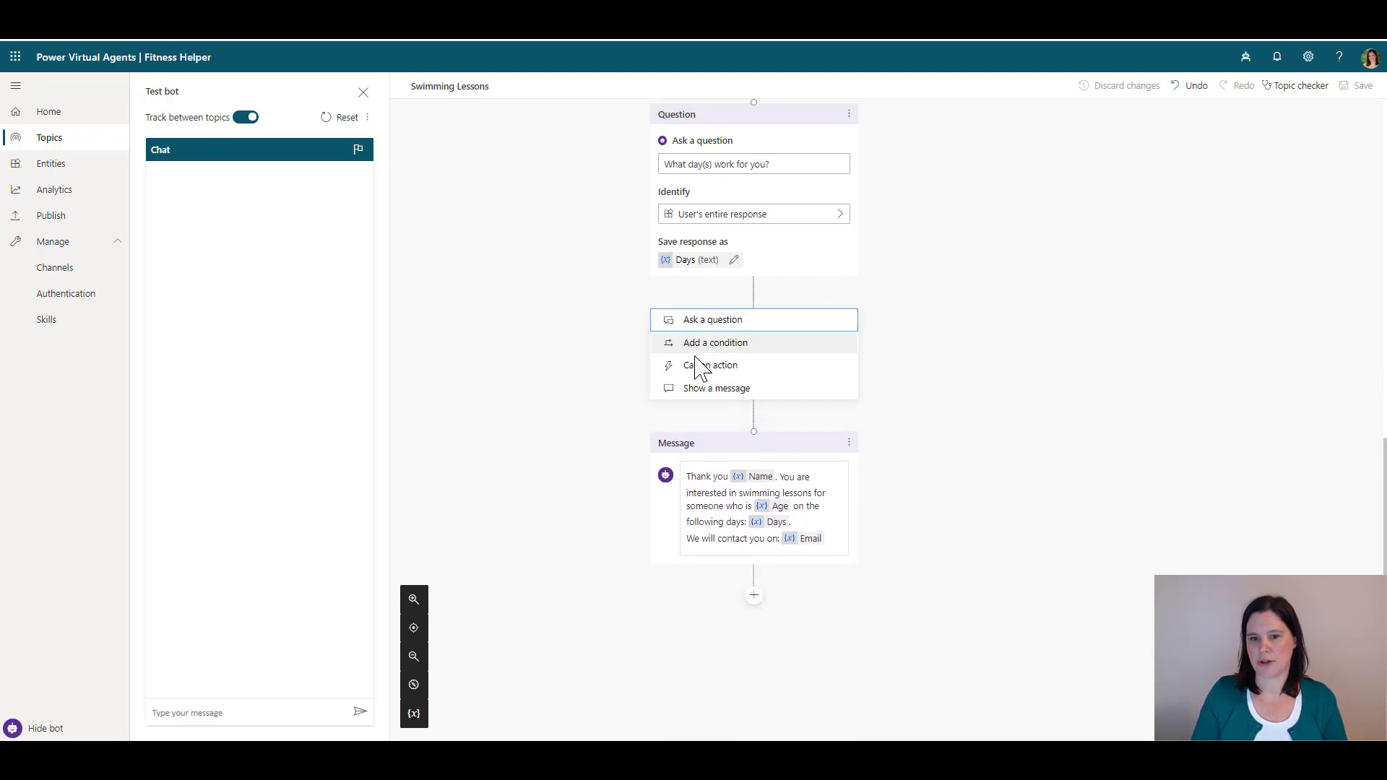
left_click(697, 368)
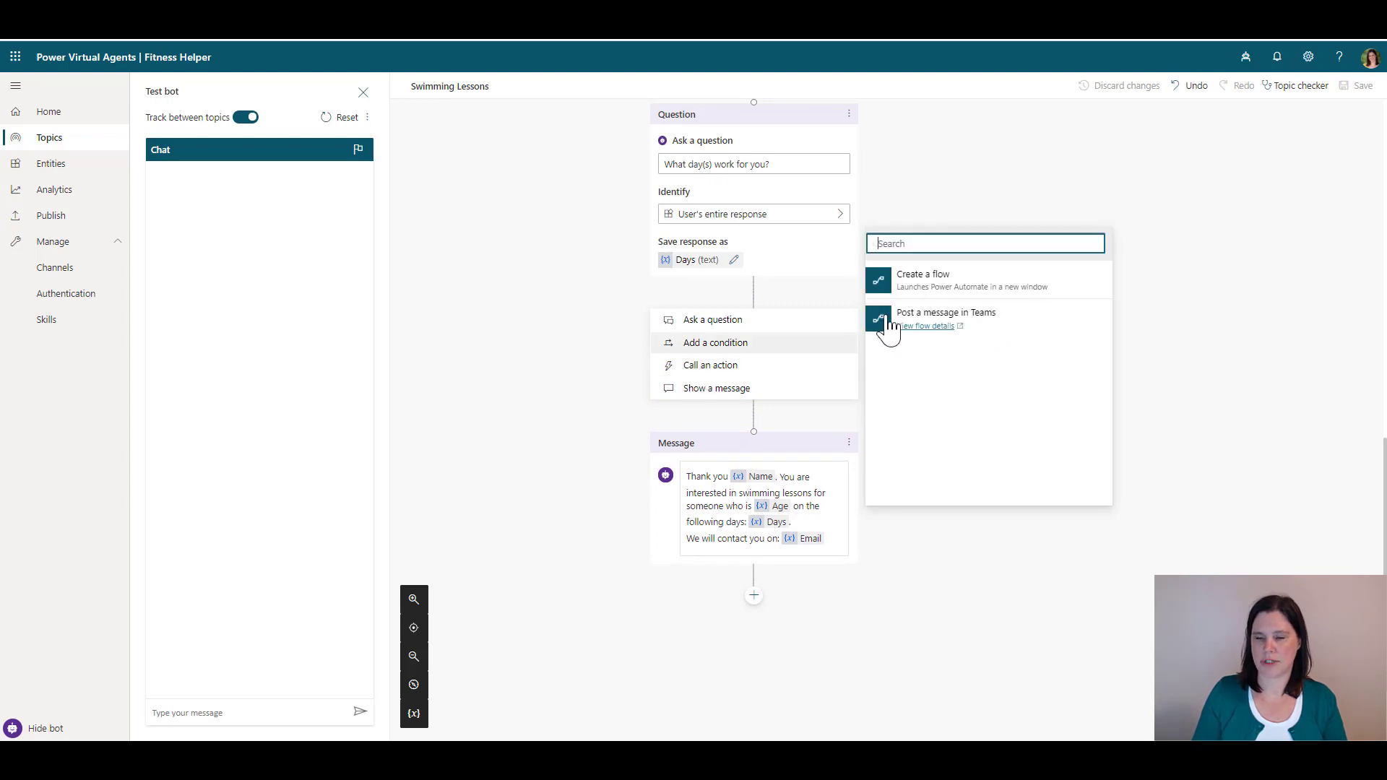
left_click(922, 317)
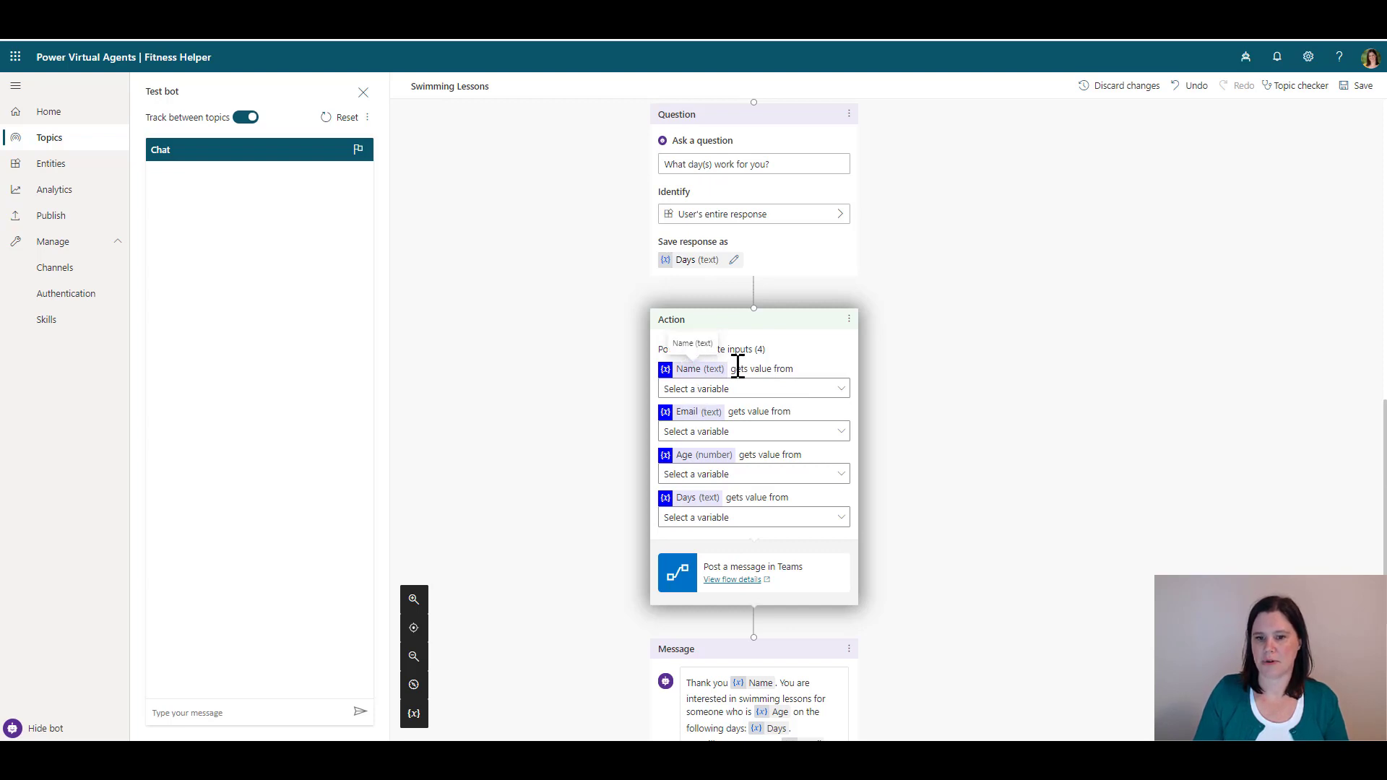
Map the flow's Name, Email, Age and Days inputs to the matching variables, then save the topic
left_click(728, 397)
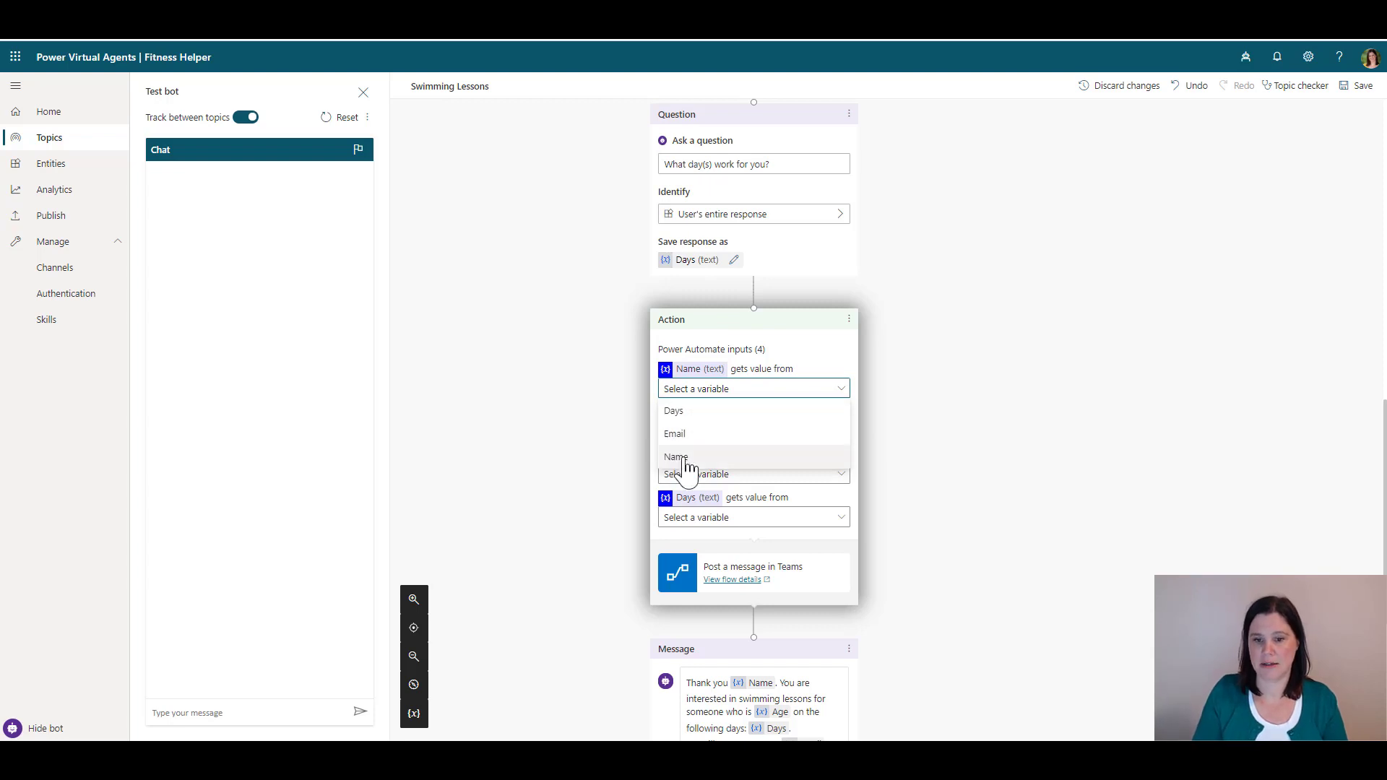
left_click(683, 458)
left_click(743, 429)
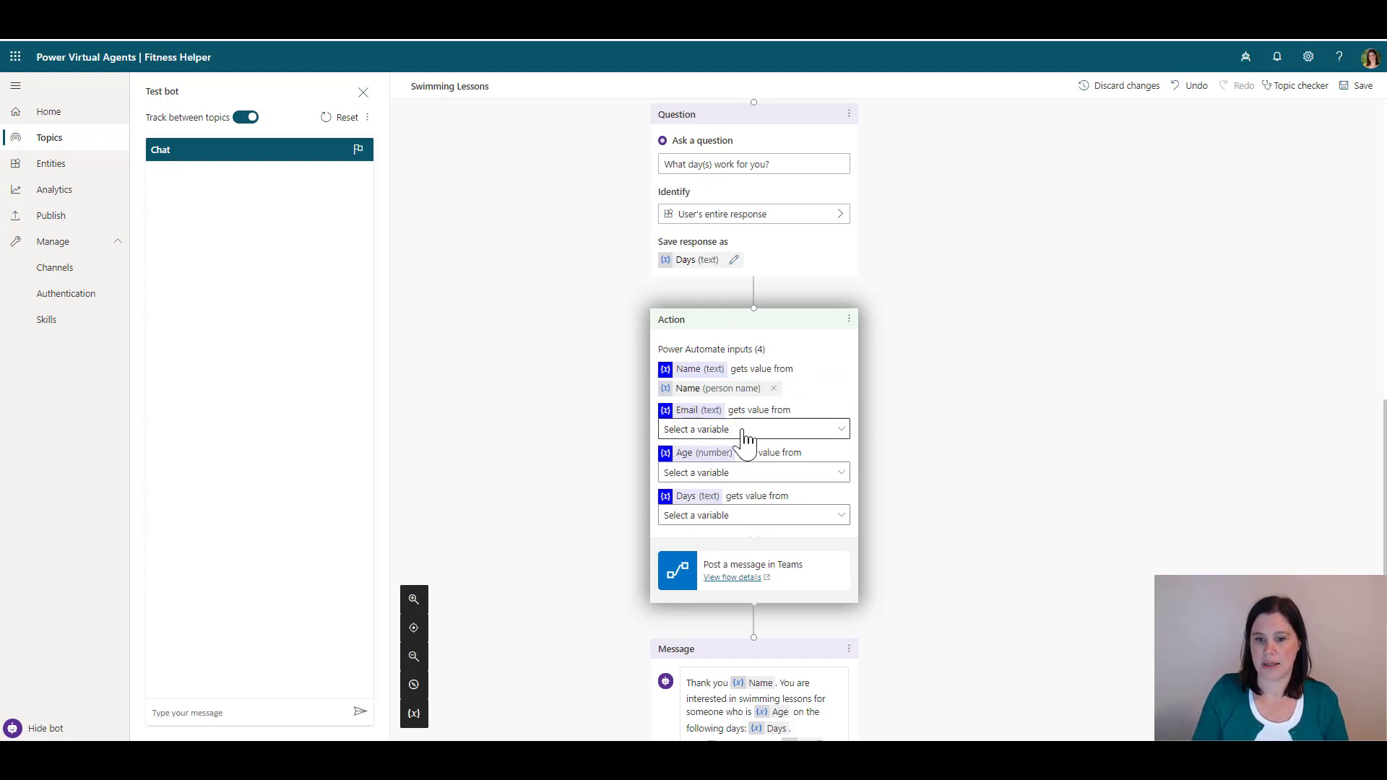
left_click(687, 480)
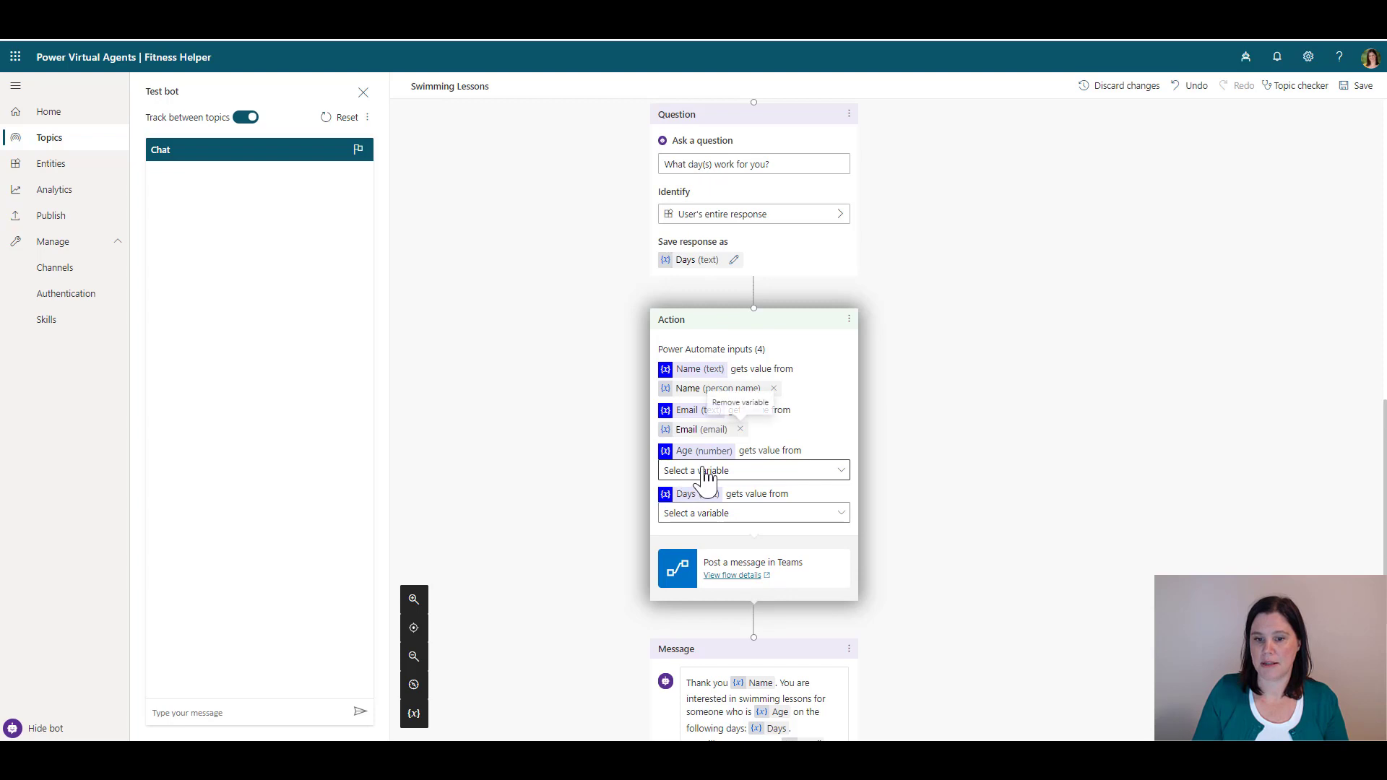
left_click(714, 473)
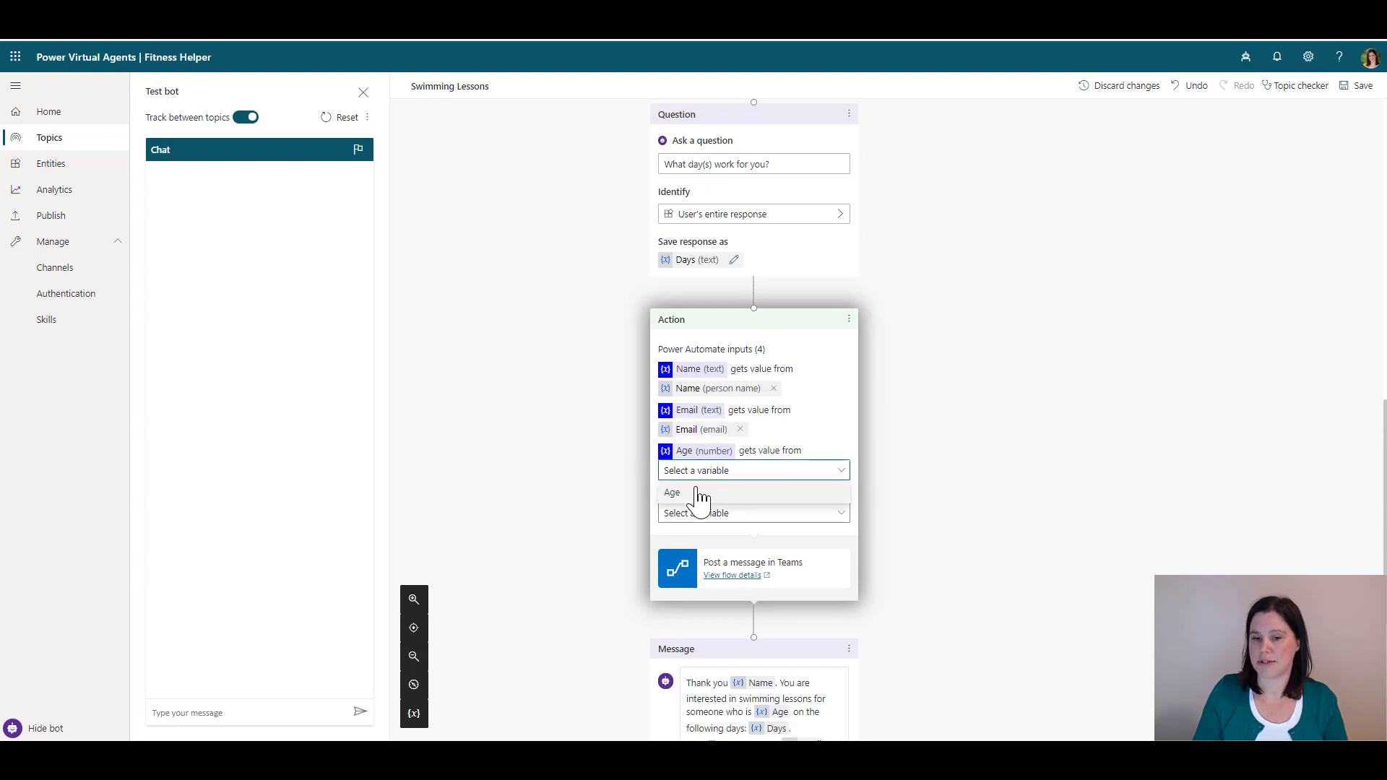
left_click(699, 494)
left_click(695, 513)
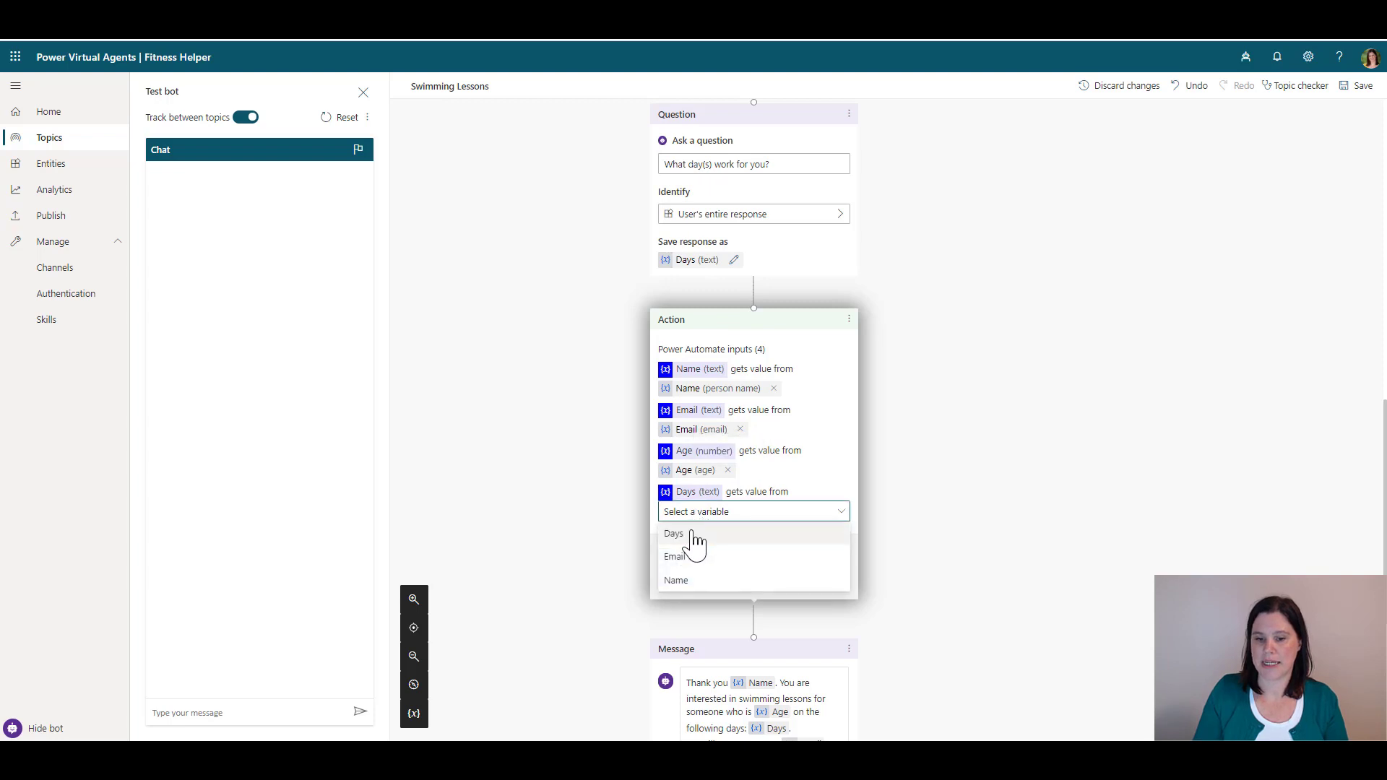
left_click(694, 536)
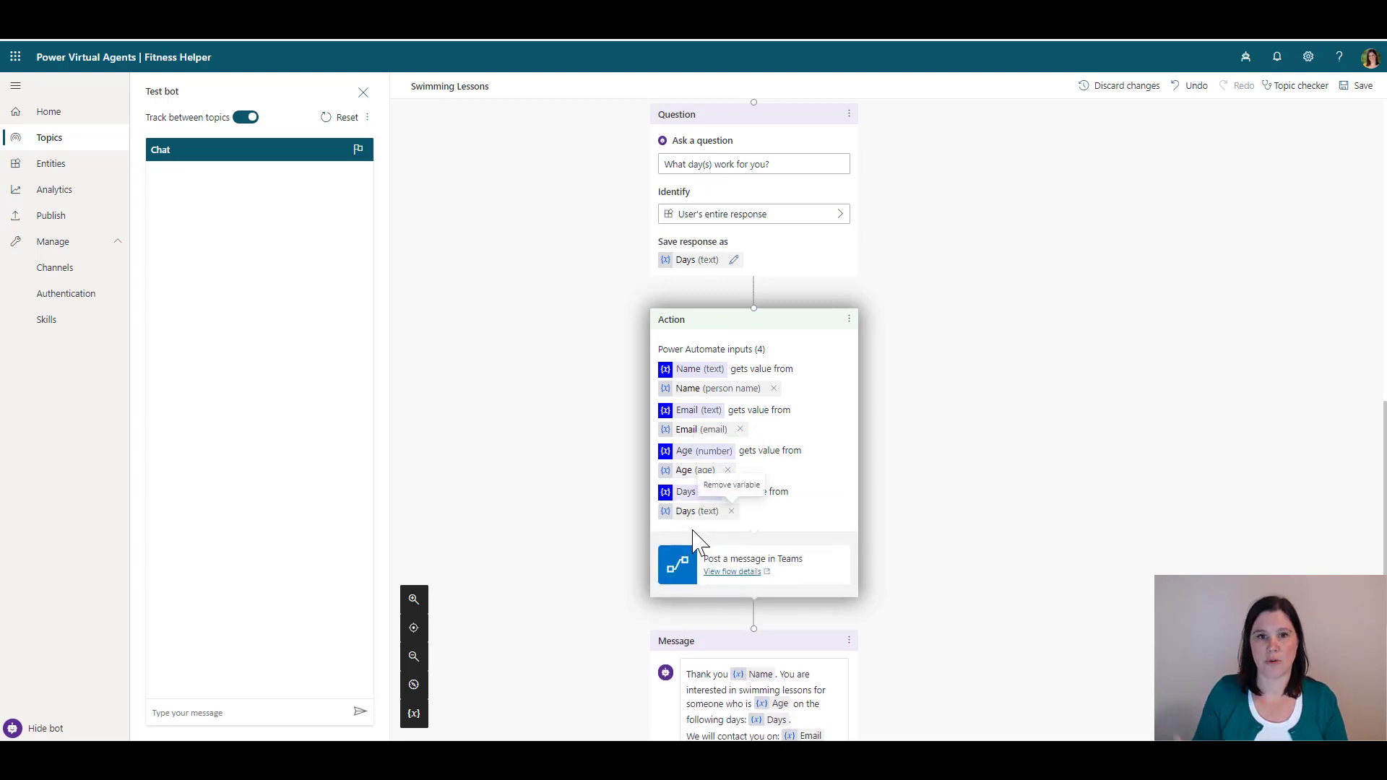
left_click(1357, 87)
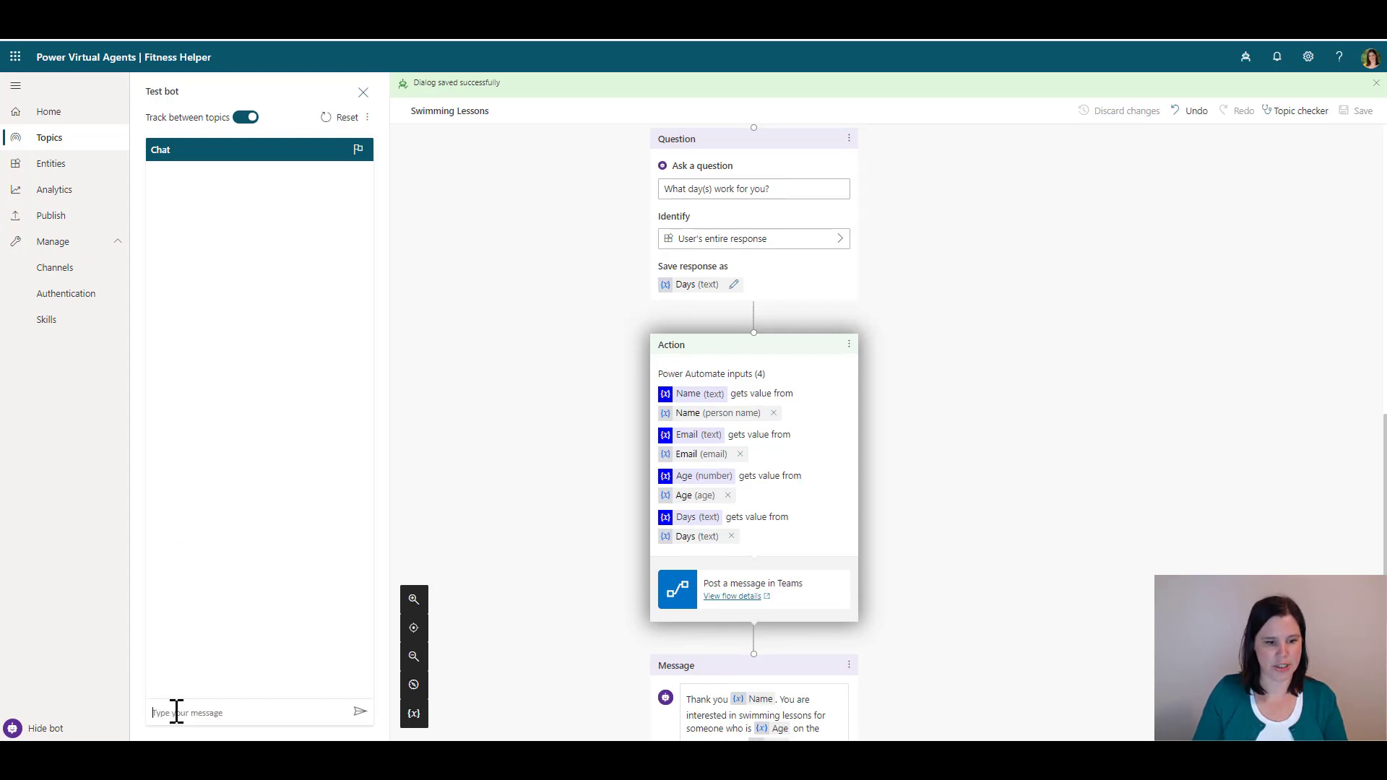
Test the bot with 'swimming lessons', answering with a name, age 30, an email address and Saturday
left_click(176, 712)
type("swimming les")
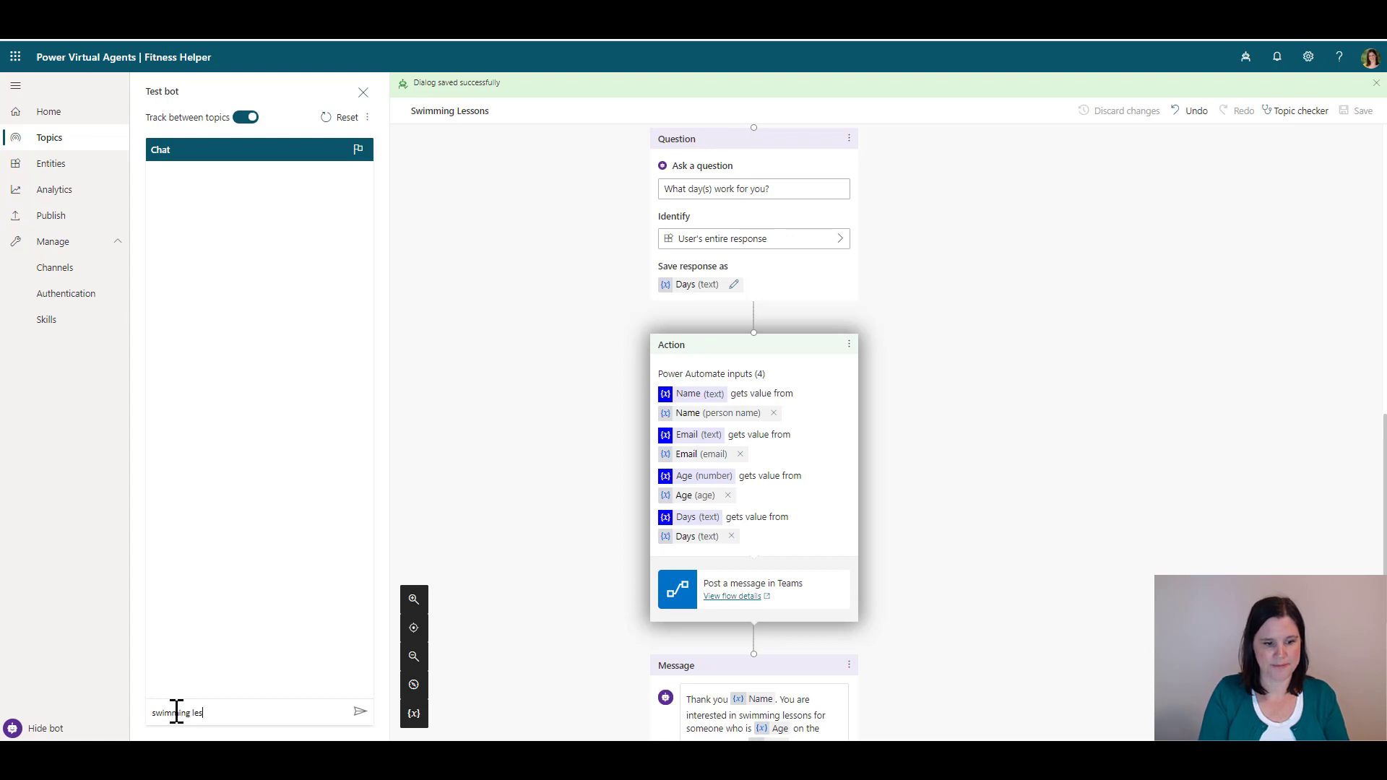
type("sons")
key("Return")
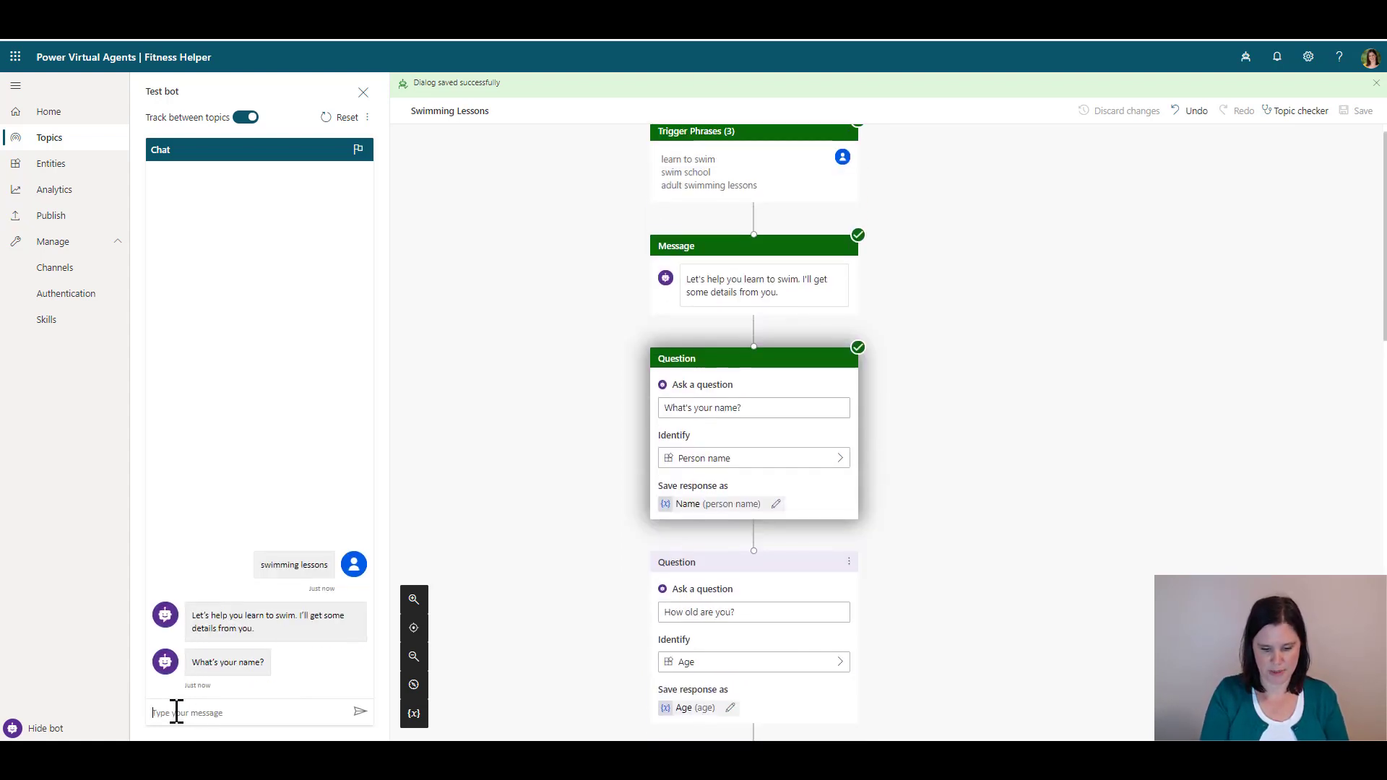
type("Jo")
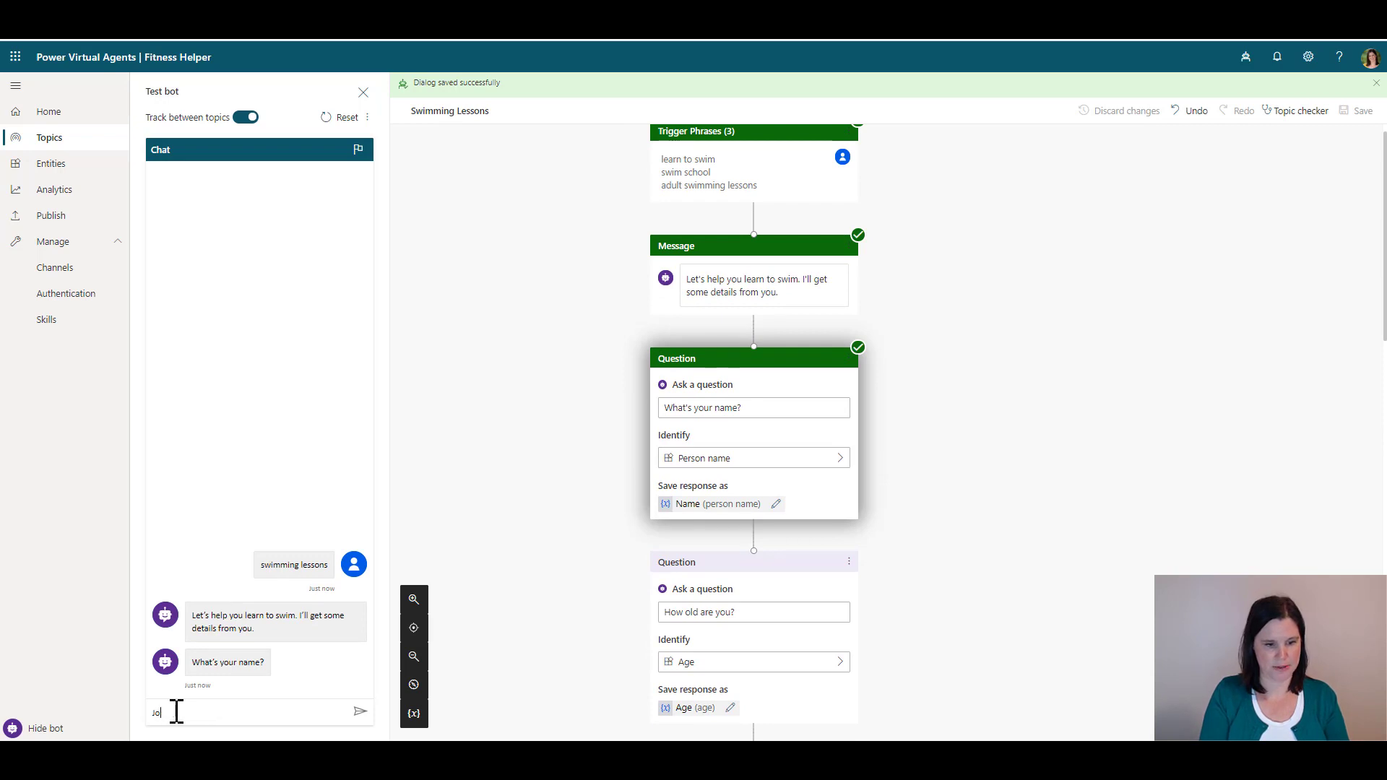
type("die")
key("Return")
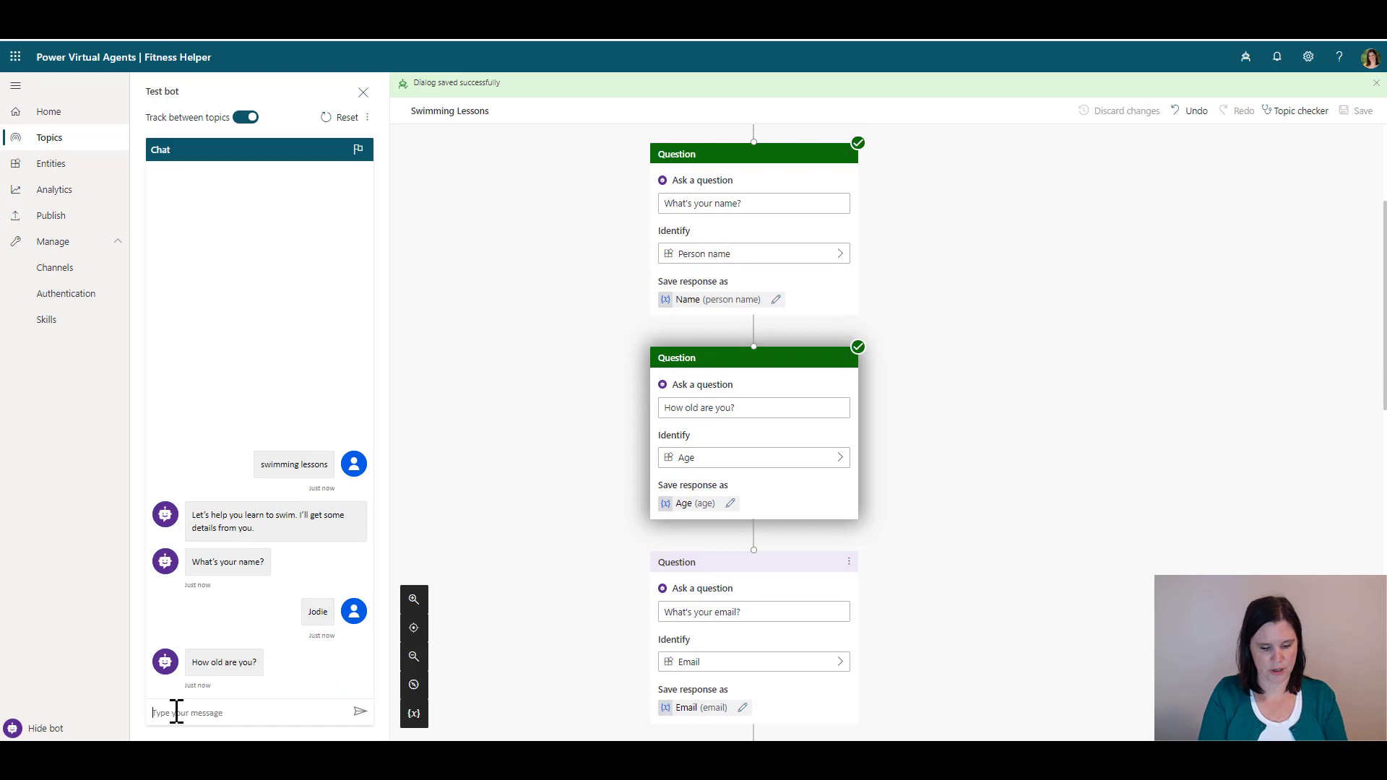
type("30")
key("Return")
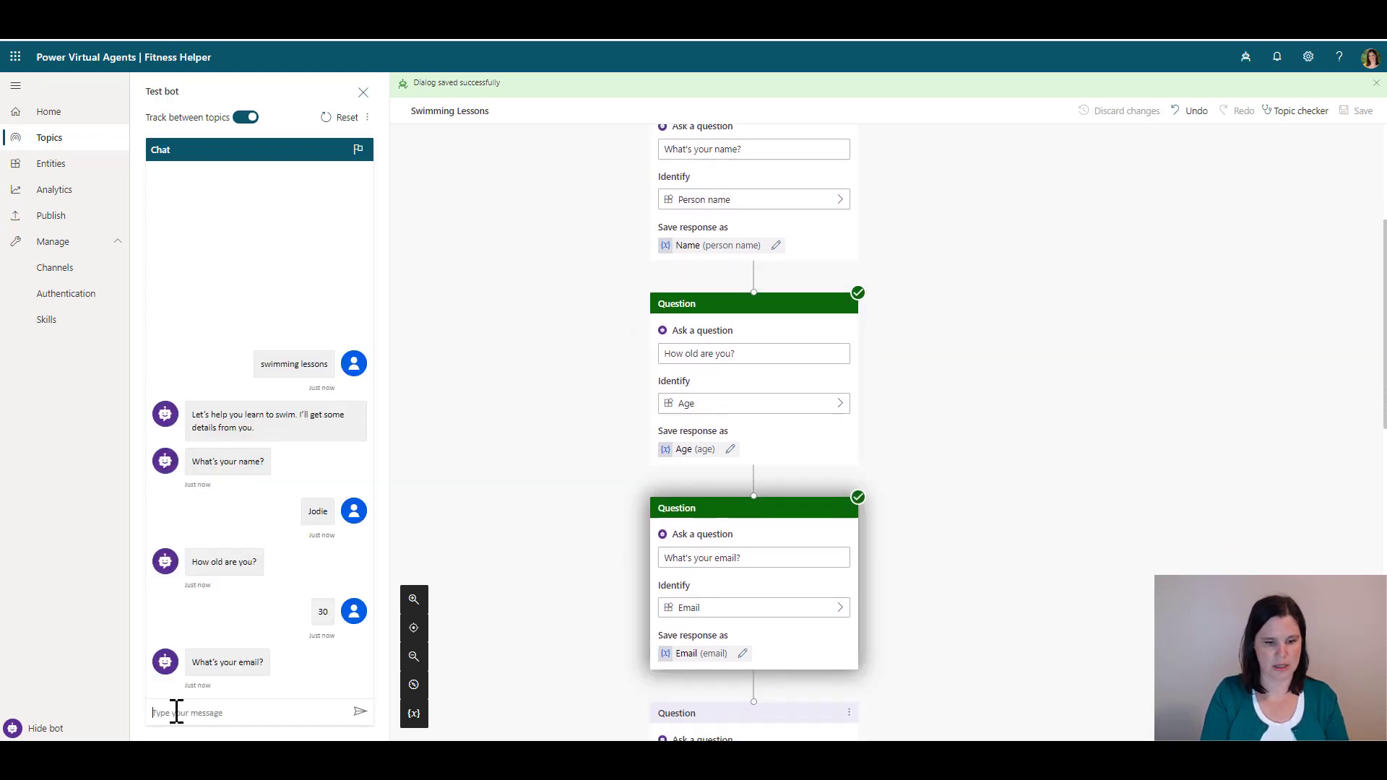
type("jodie")
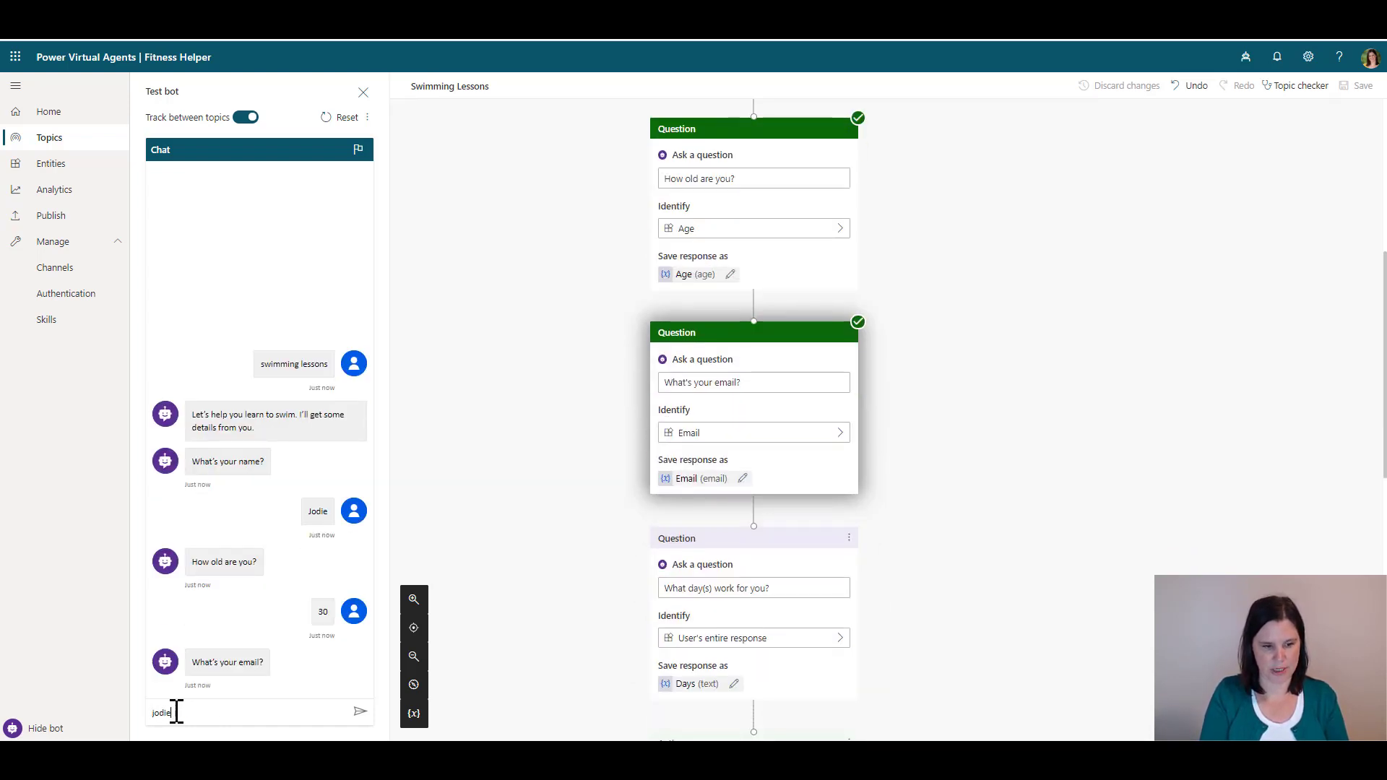
type("@test.com")
key("Return")
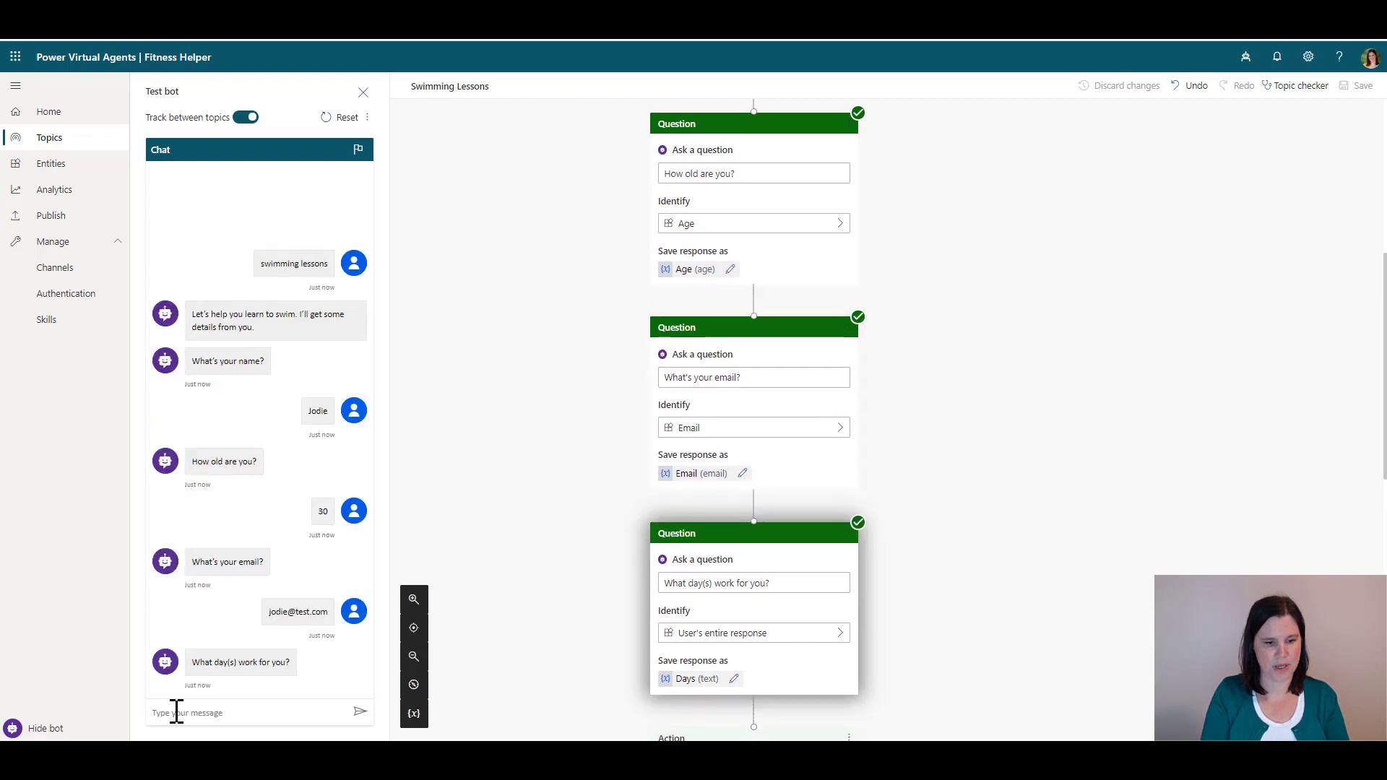
type("Saturday")
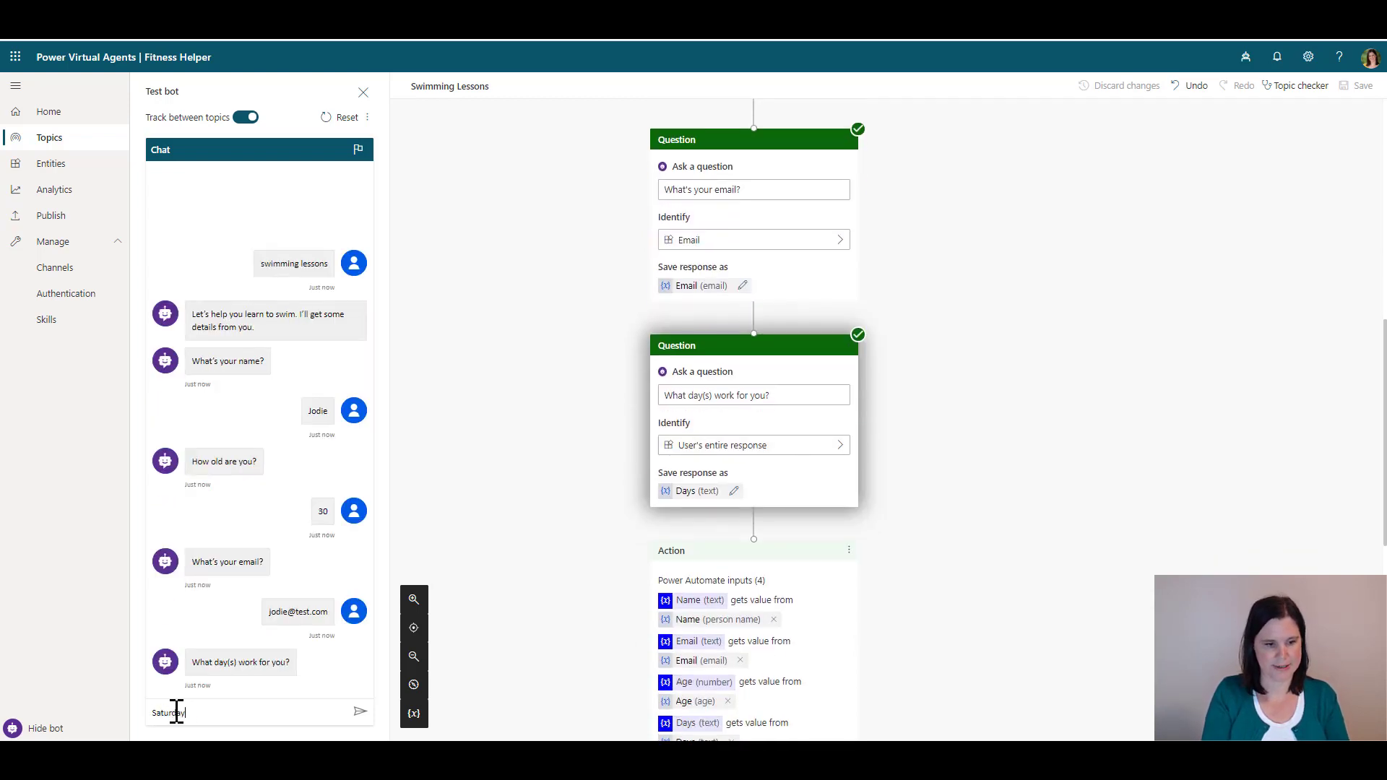
key("Return")
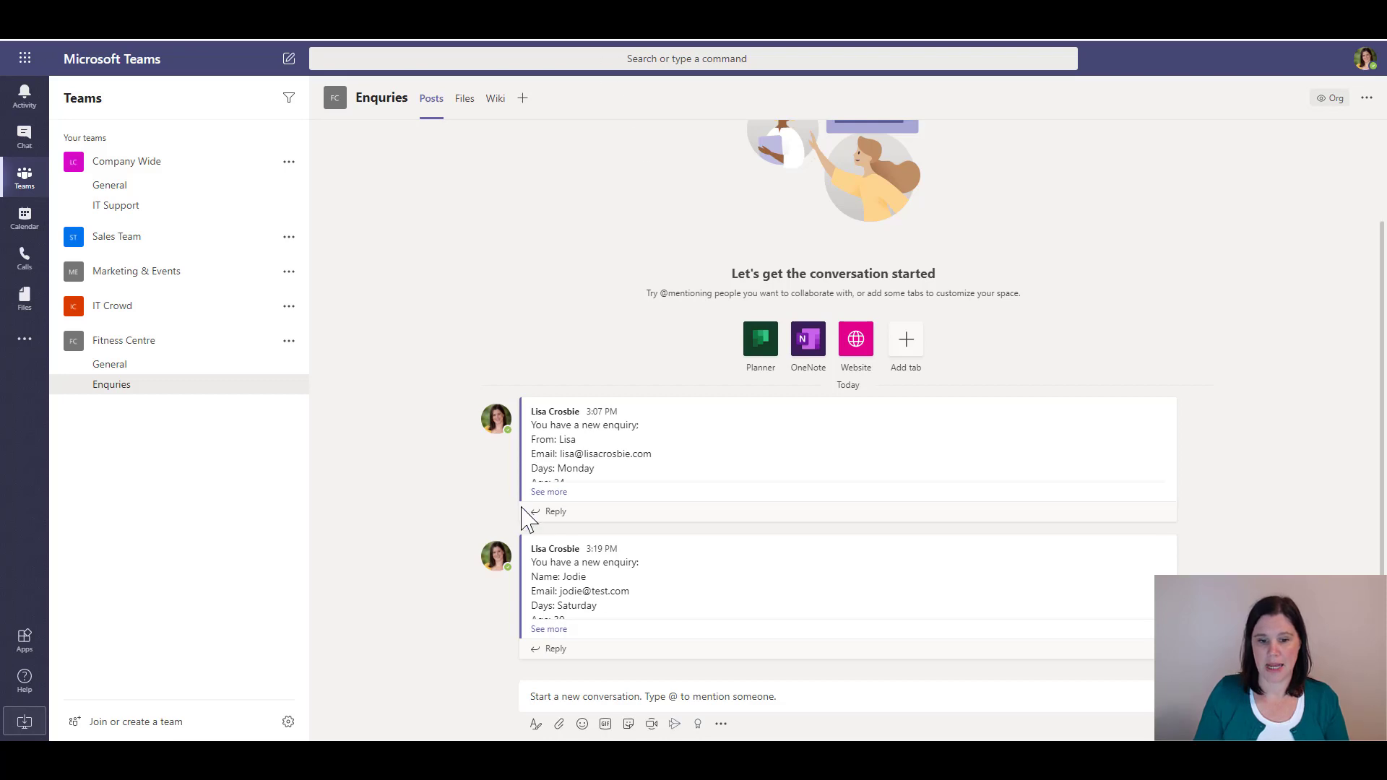
Expand the latest enquiry post in Enquiries with 'See more' to reveal Age: 30
left_click(555, 629)
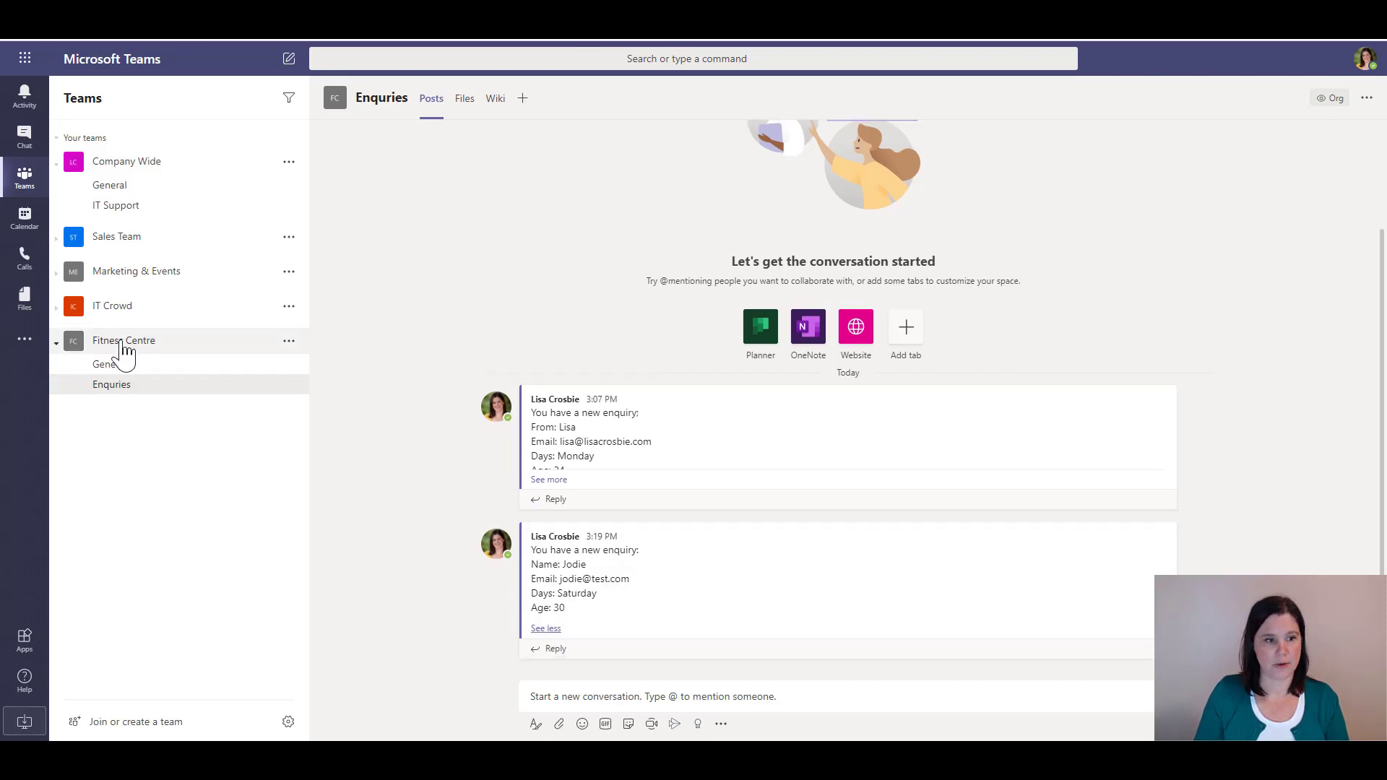
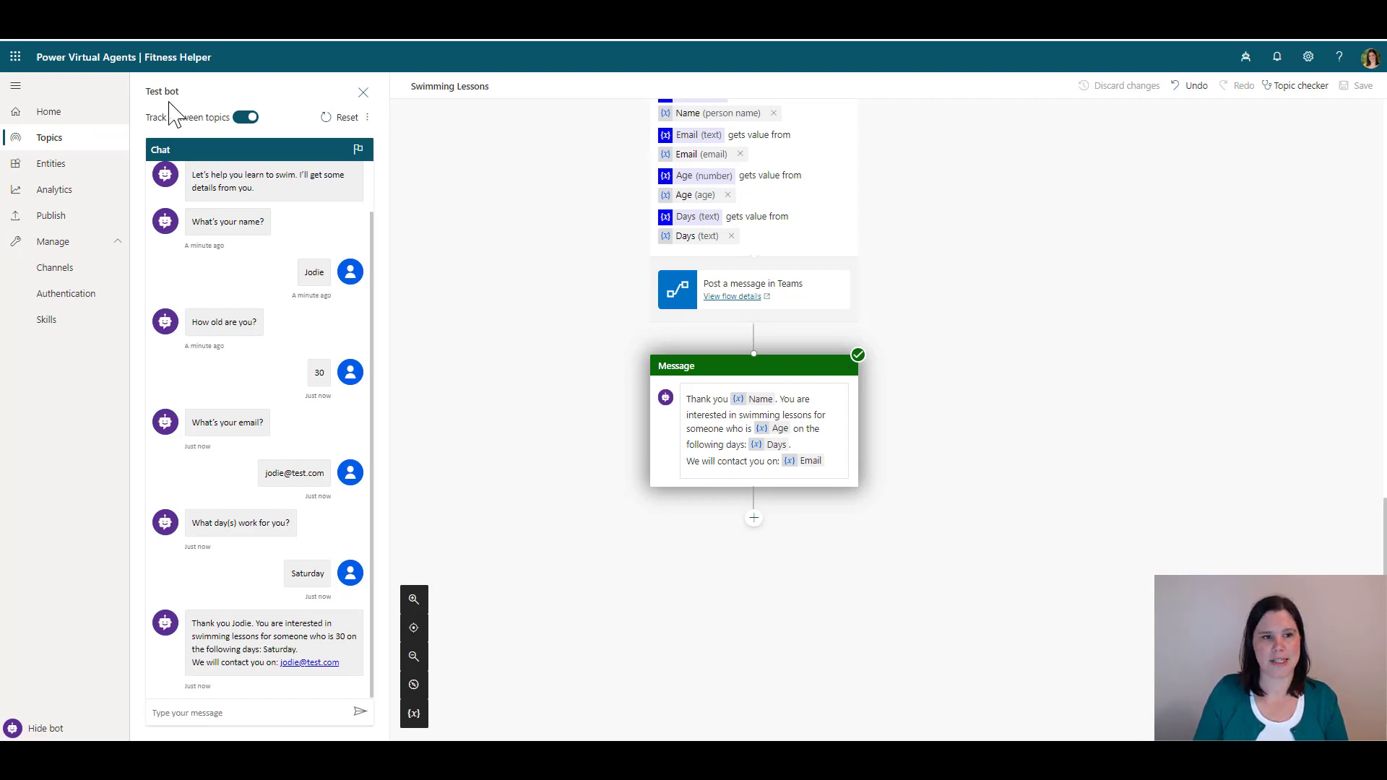
Open the Opening hours topic on its authoring canvas
left_click(55, 141)
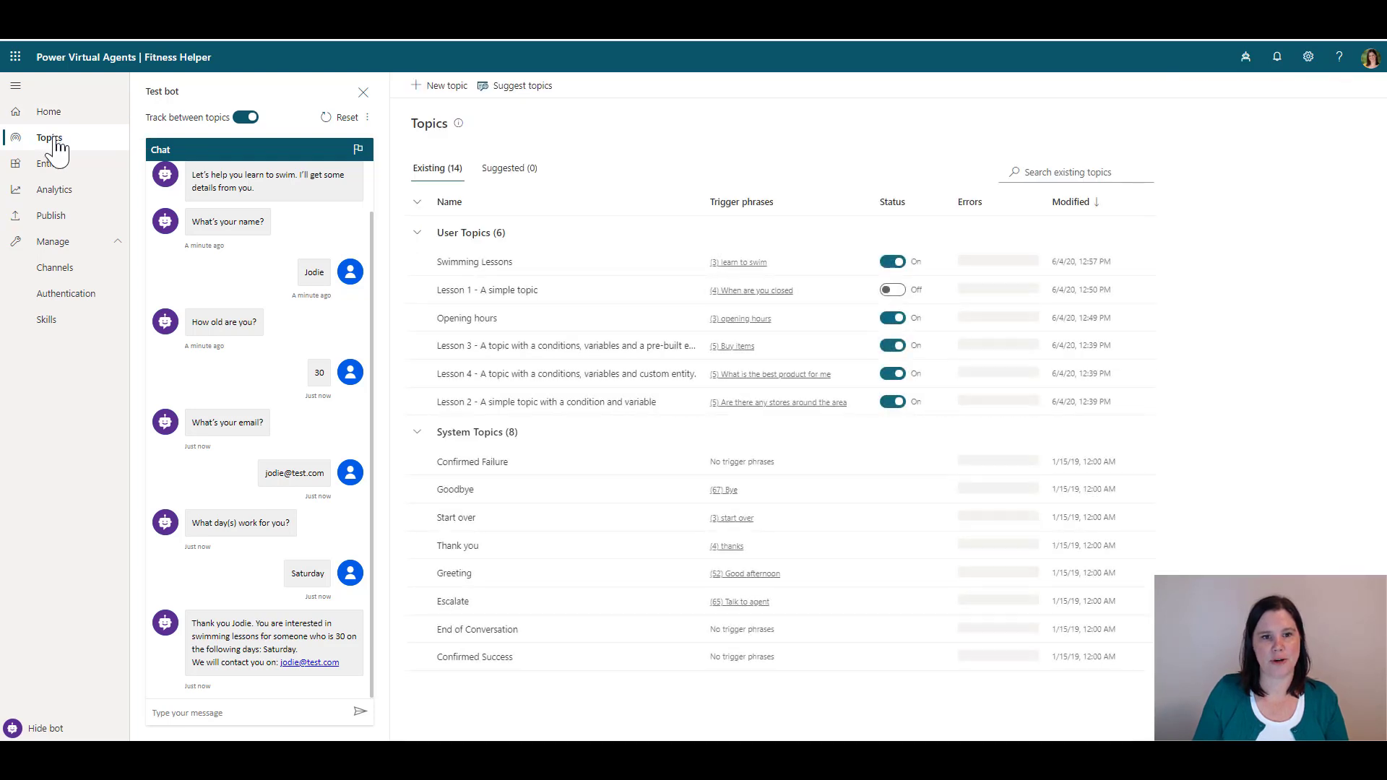
left_click(480, 319)
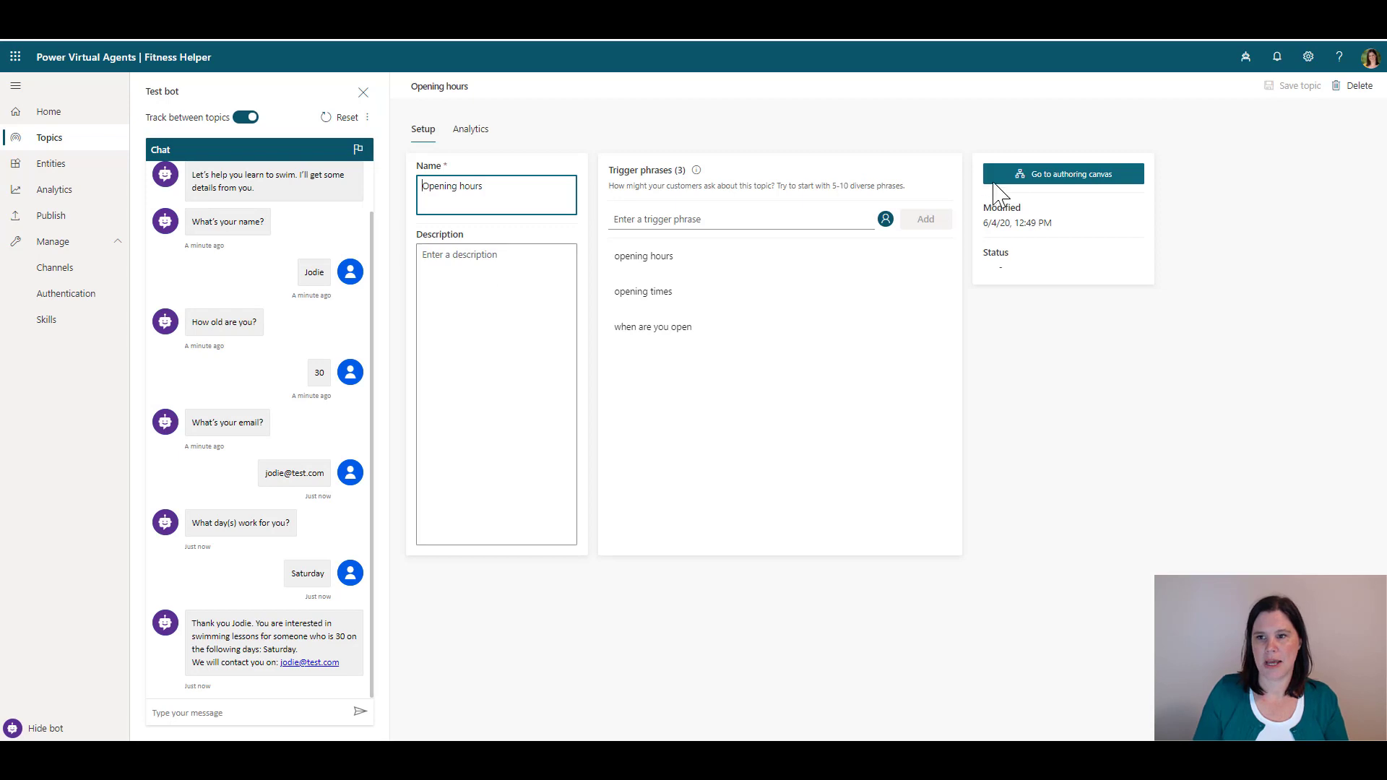
left_click(1032, 175)
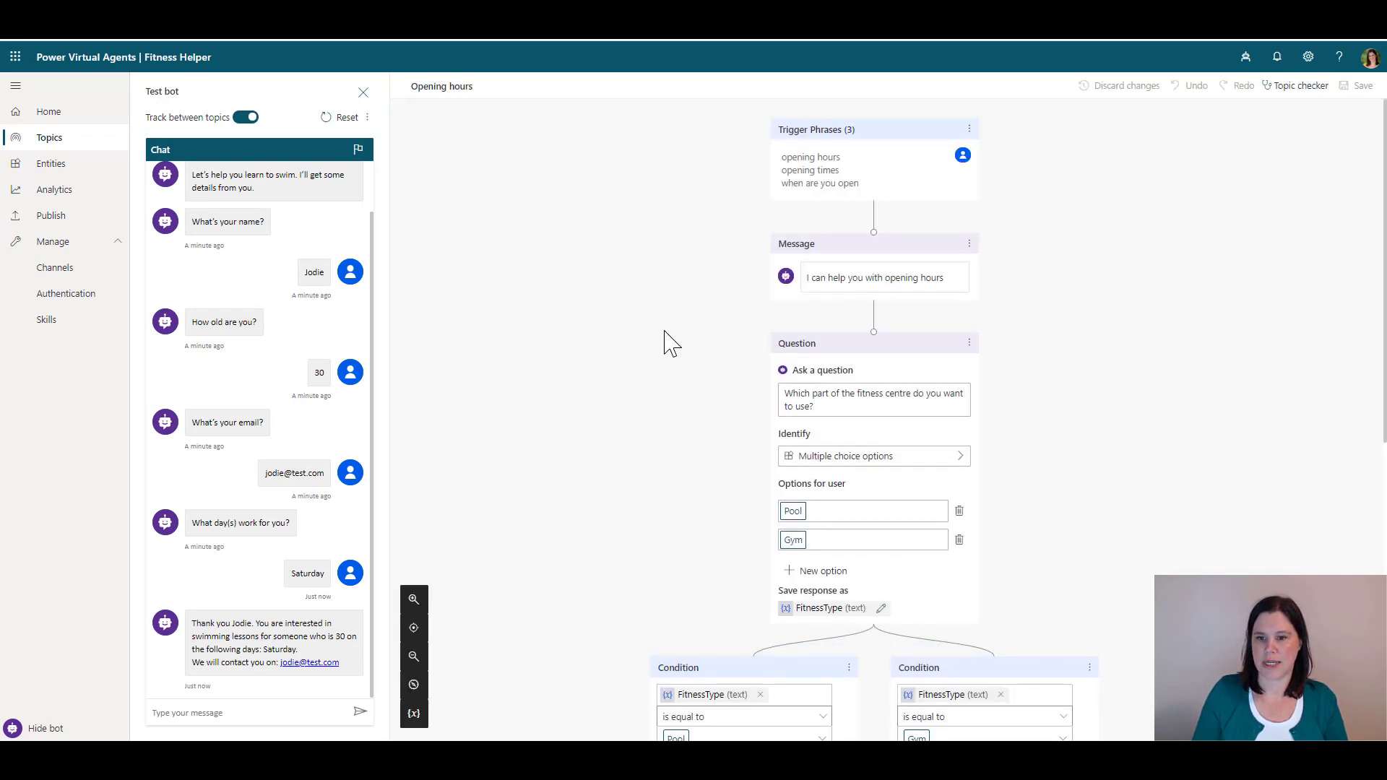
Disconnect the Pool hours message from the End of Conversation node to add a step after it
scroll(670, 348, "down", 2)
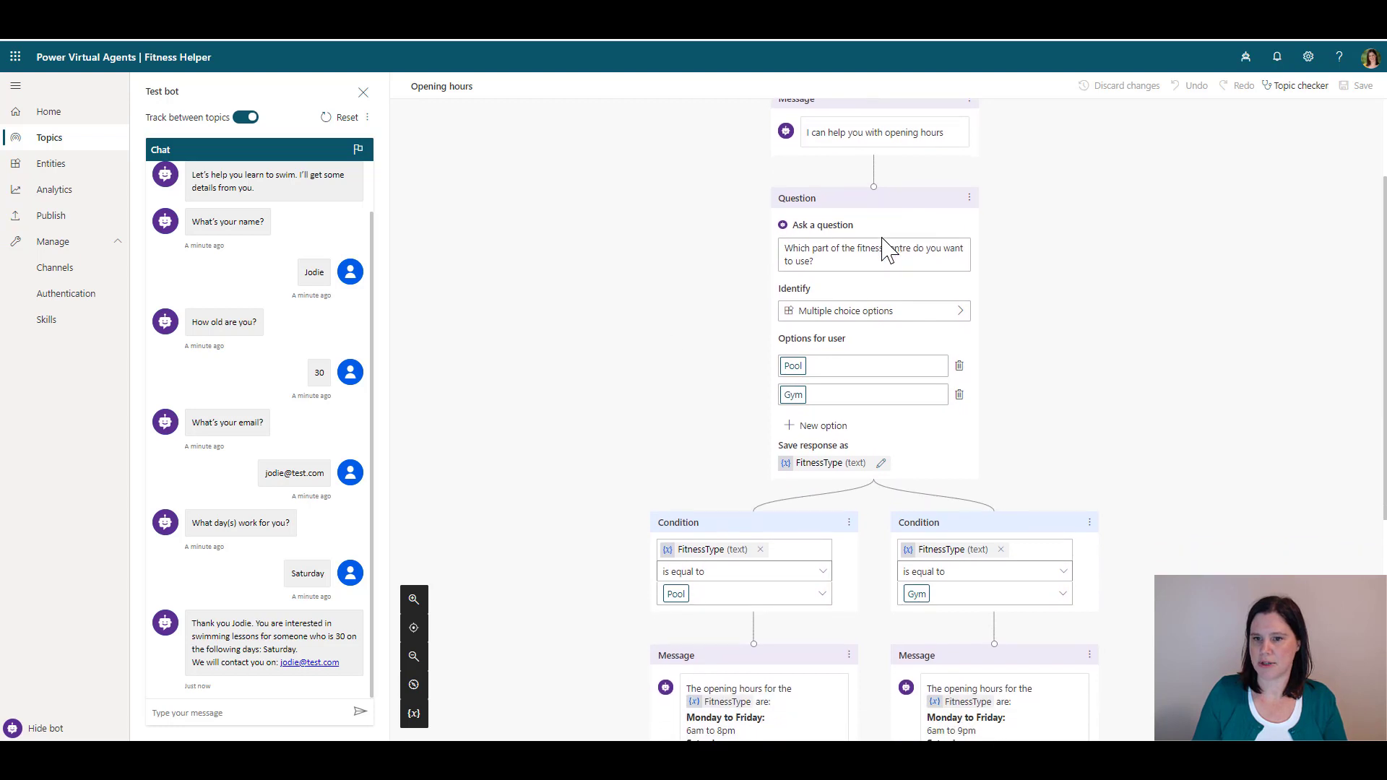
scroll(887, 250, "down", 2)
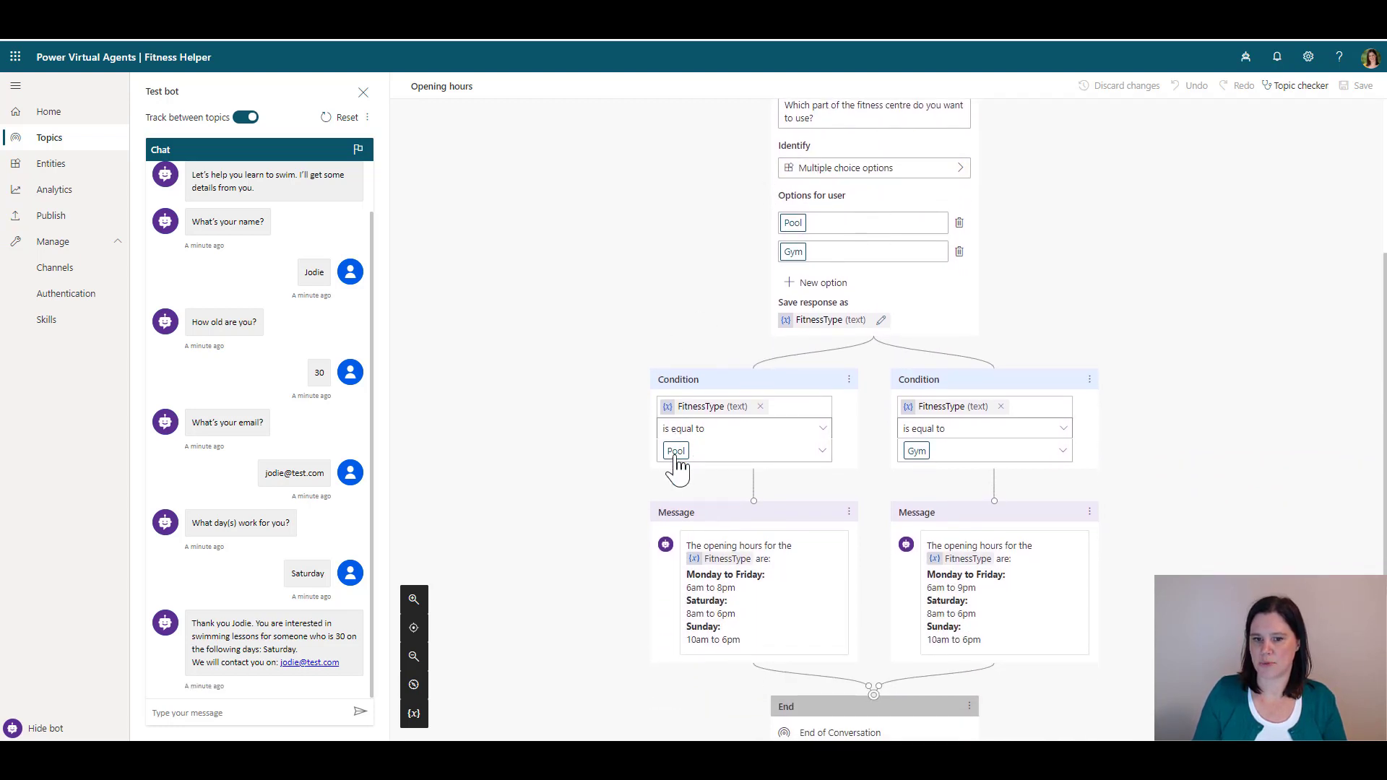
scroll(563, 437, "down", 2)
scroll(564, 437, "down", 2)
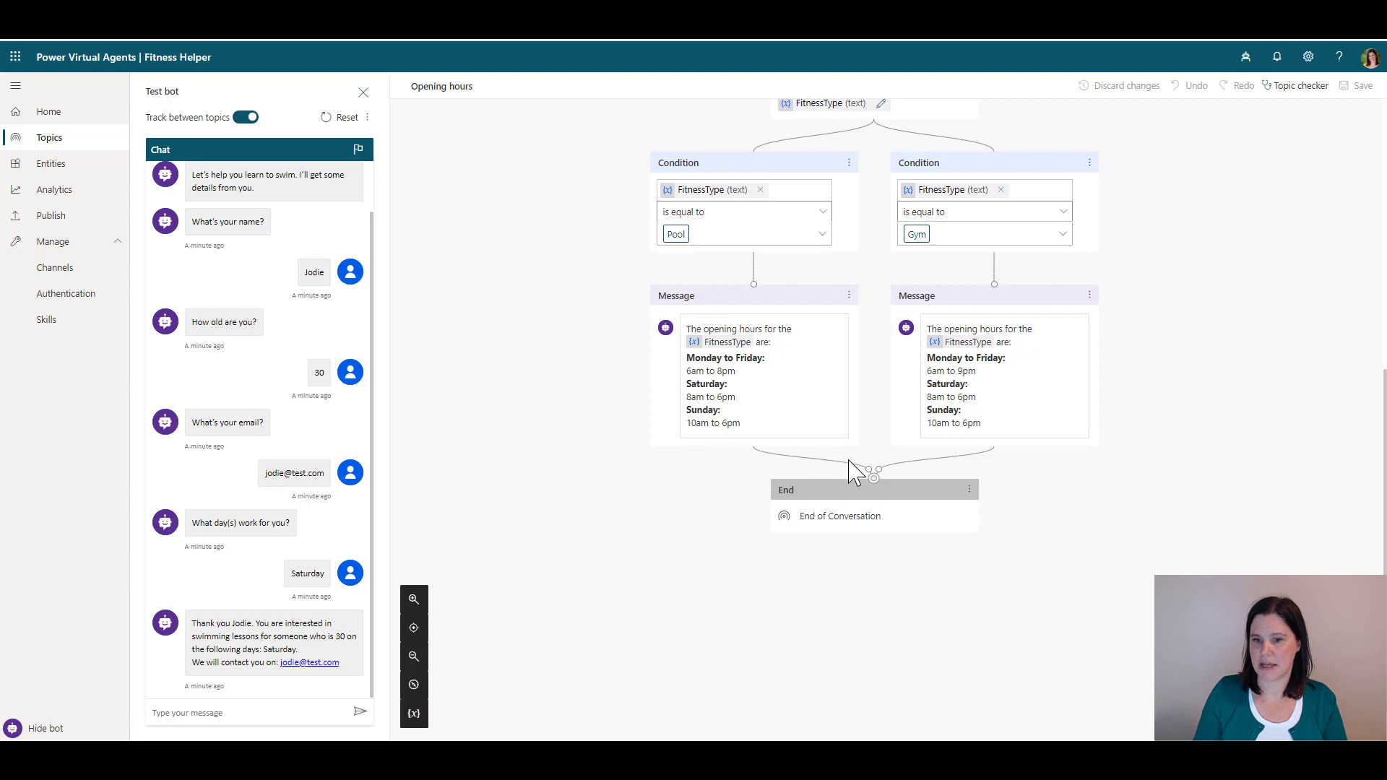
left_click_drag(867, 470, 706, 499)
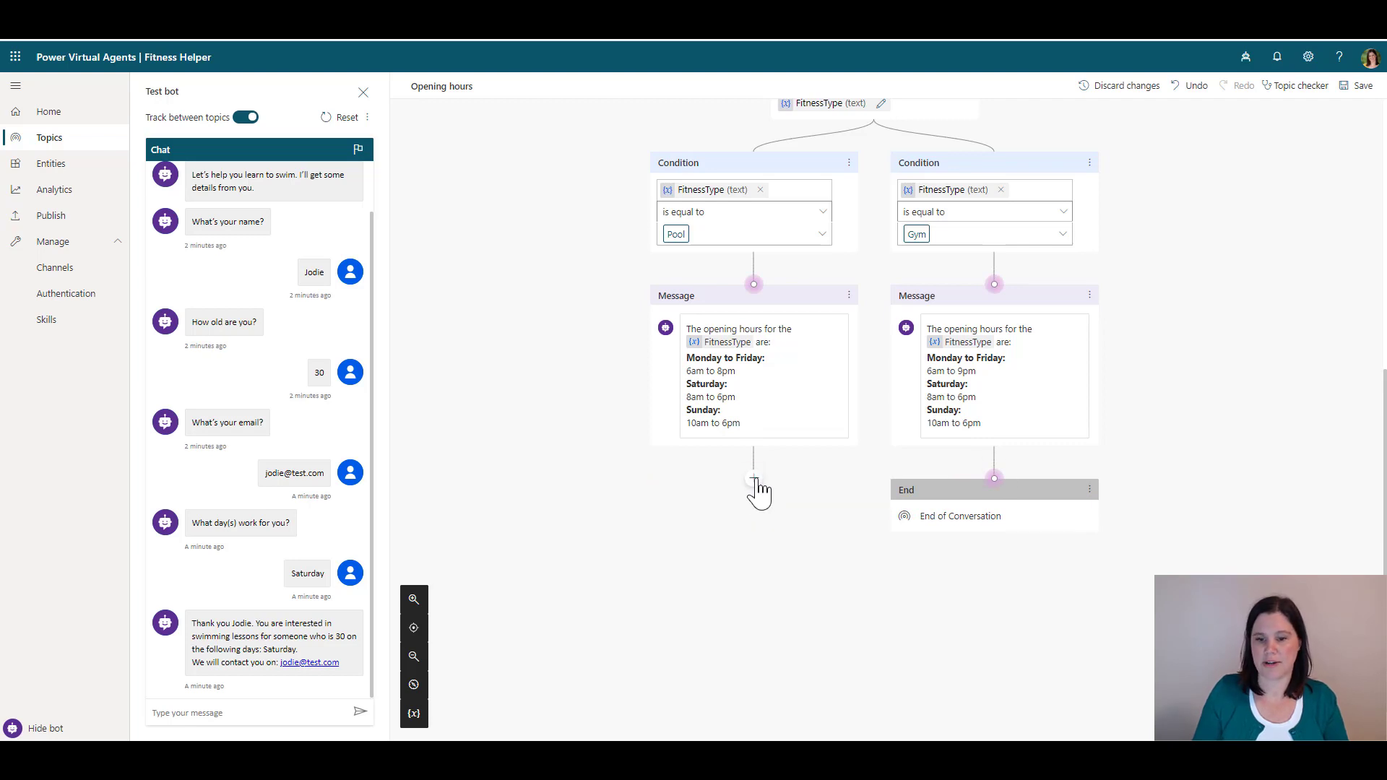
left_click(757, 480)
After the Pool message, add the Boolean question 'Are you interested in swimming lessons?' stored in variable Swim
left_click(707, 493)
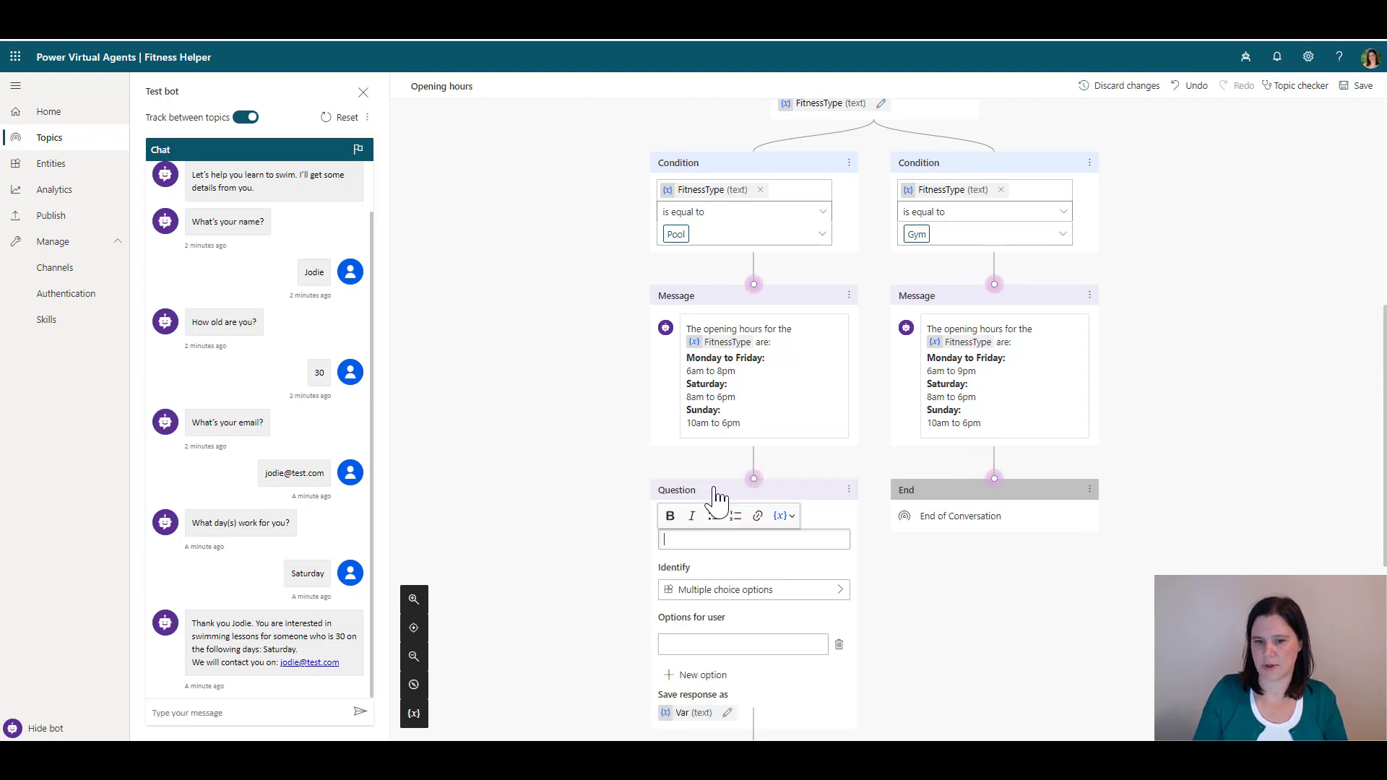
type("A")
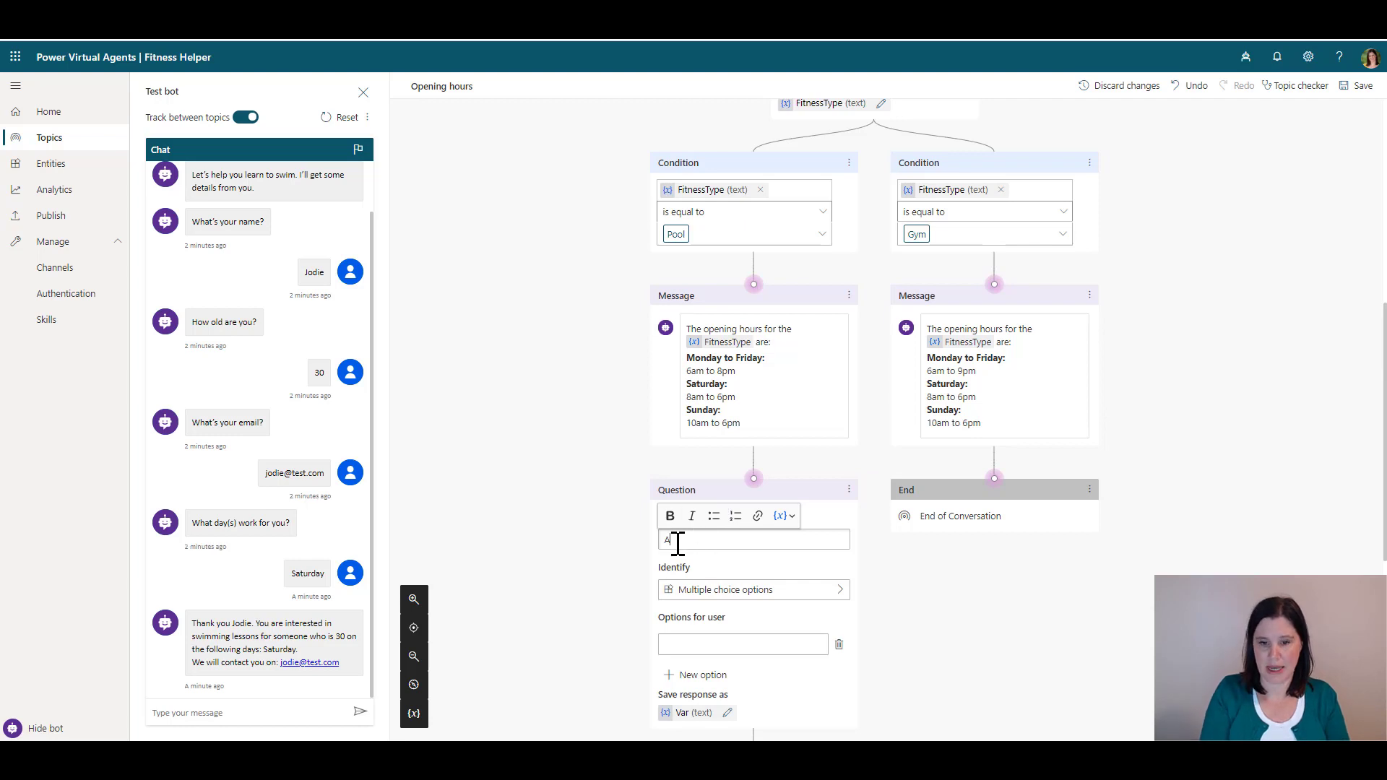
type("re you interested in swimming lessons?")
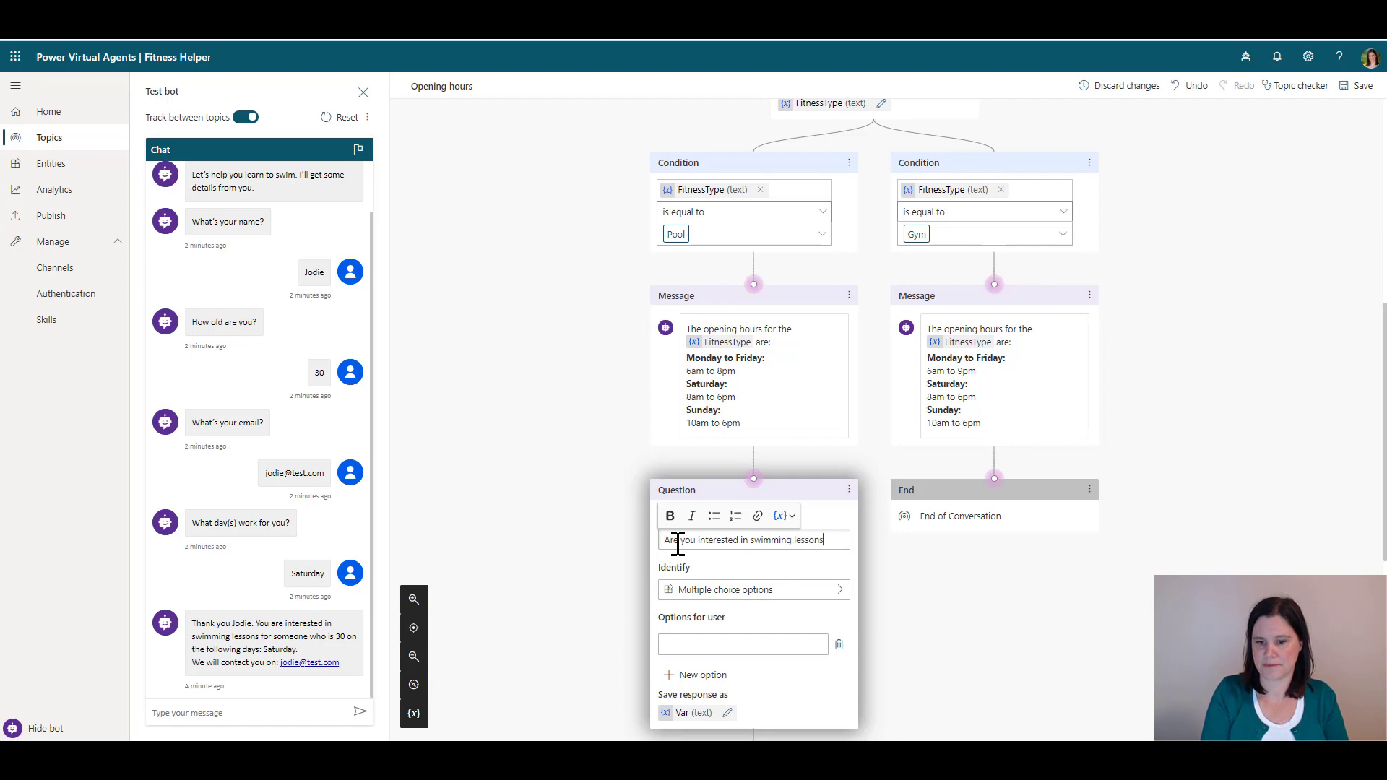
left_click(698, 599)
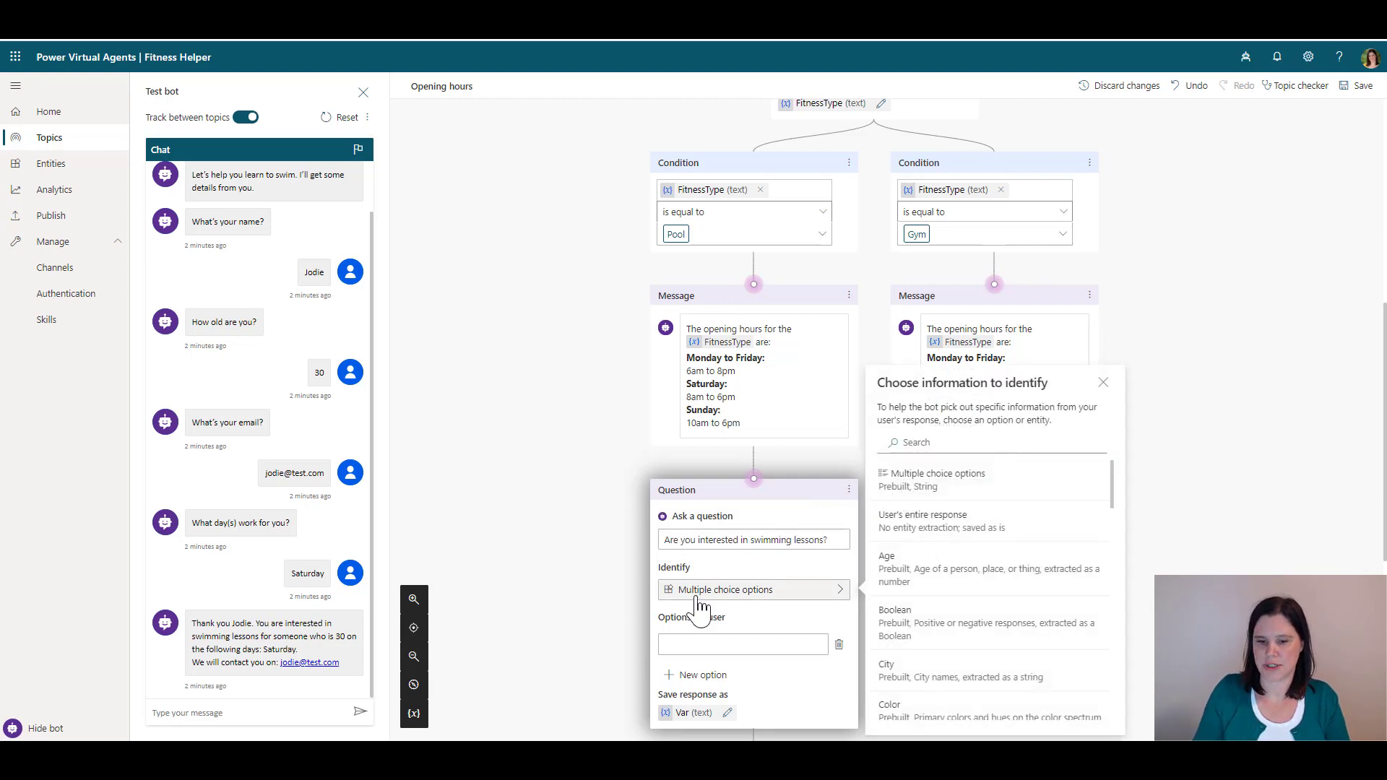
left_click(886, 635)
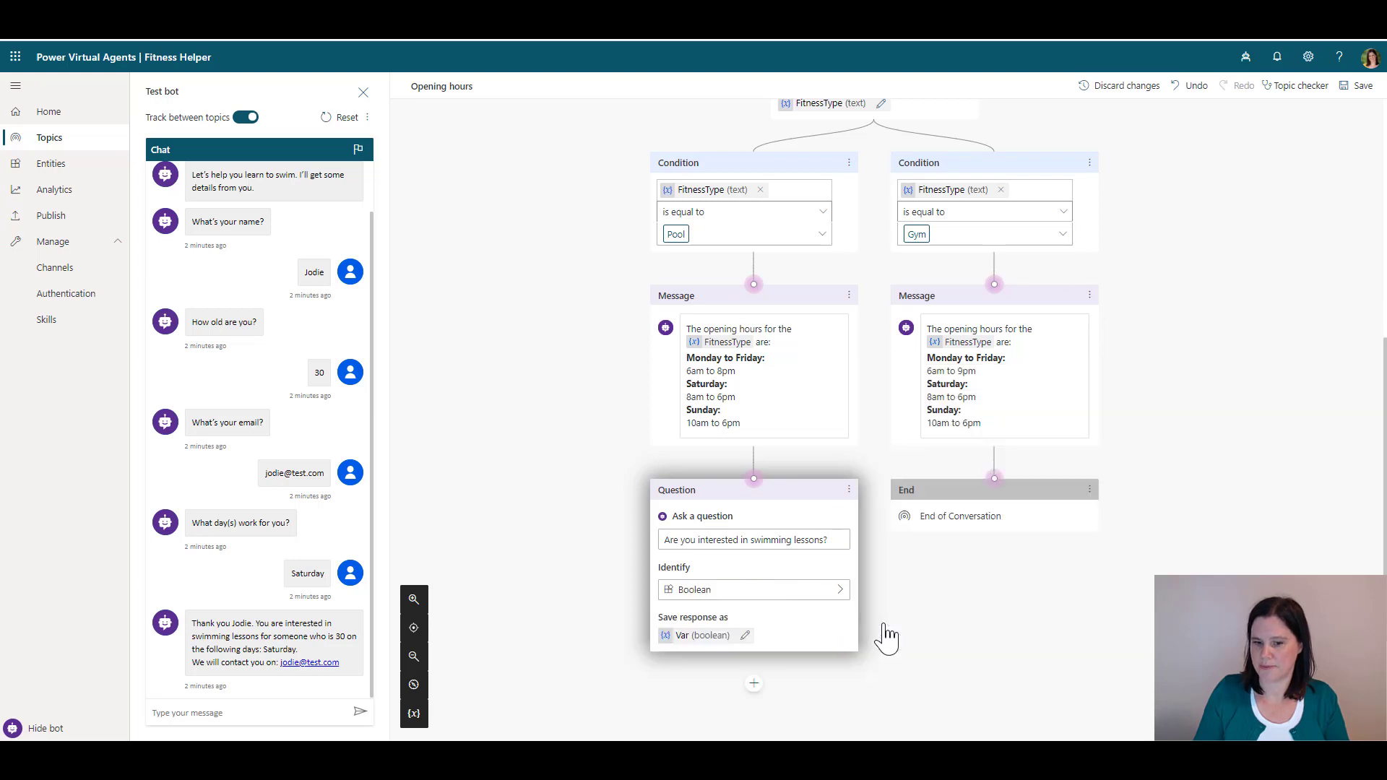
left_click(746, 636)
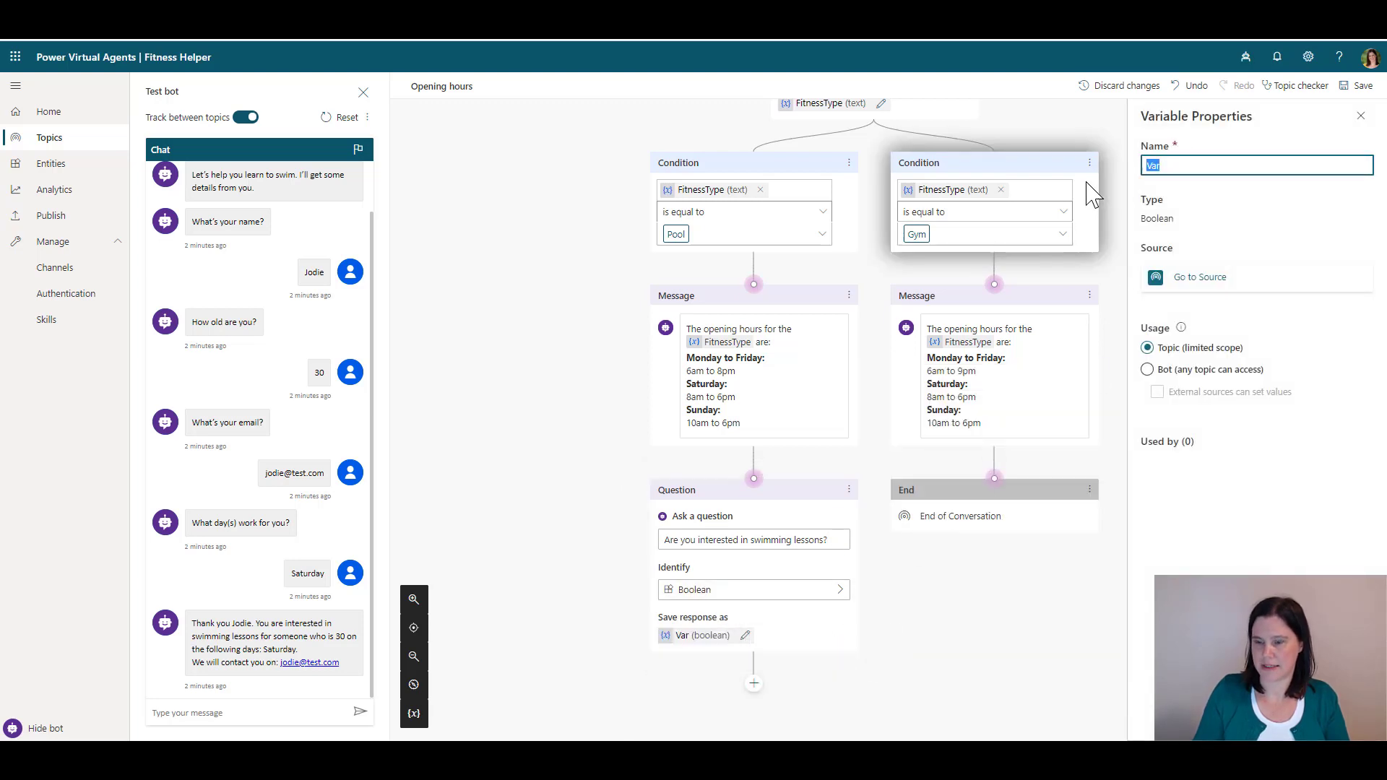
type("Swim")
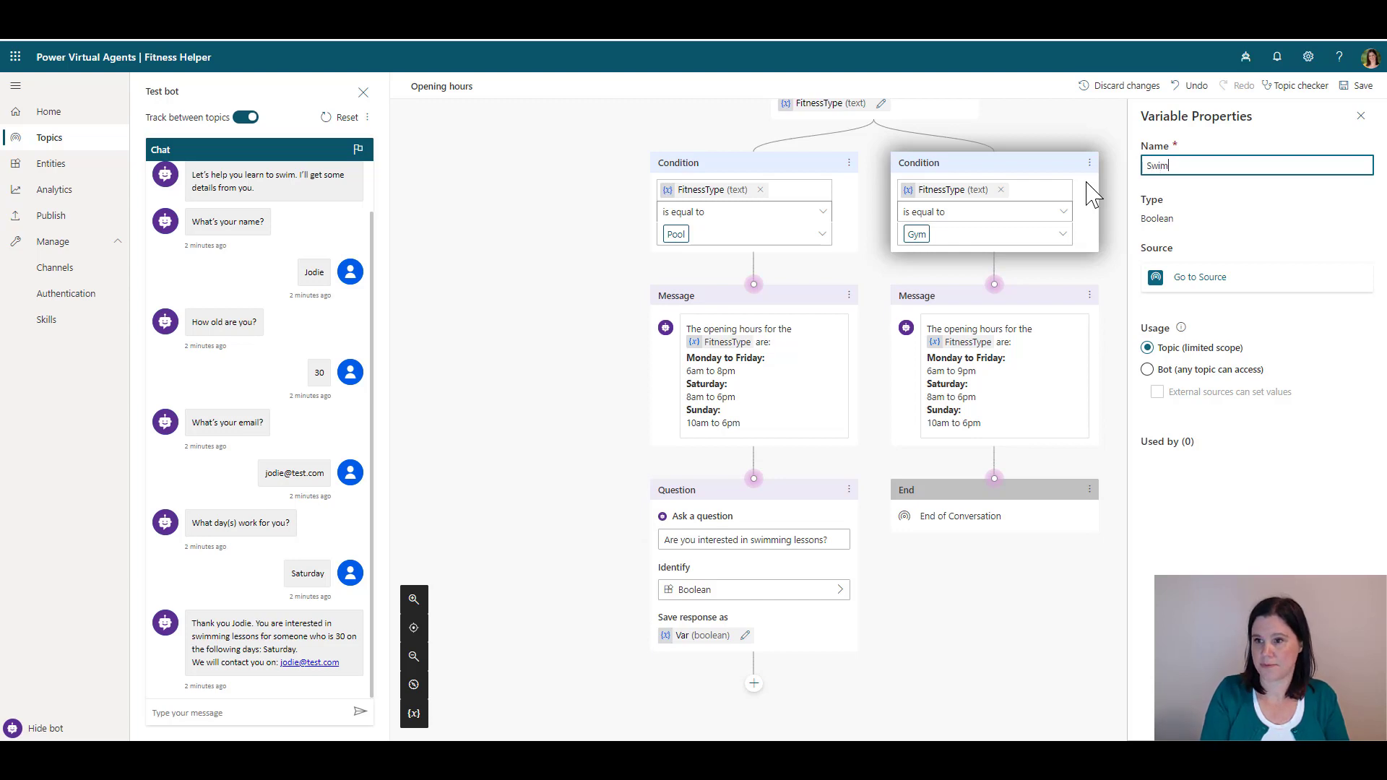
left_click(576, 426)
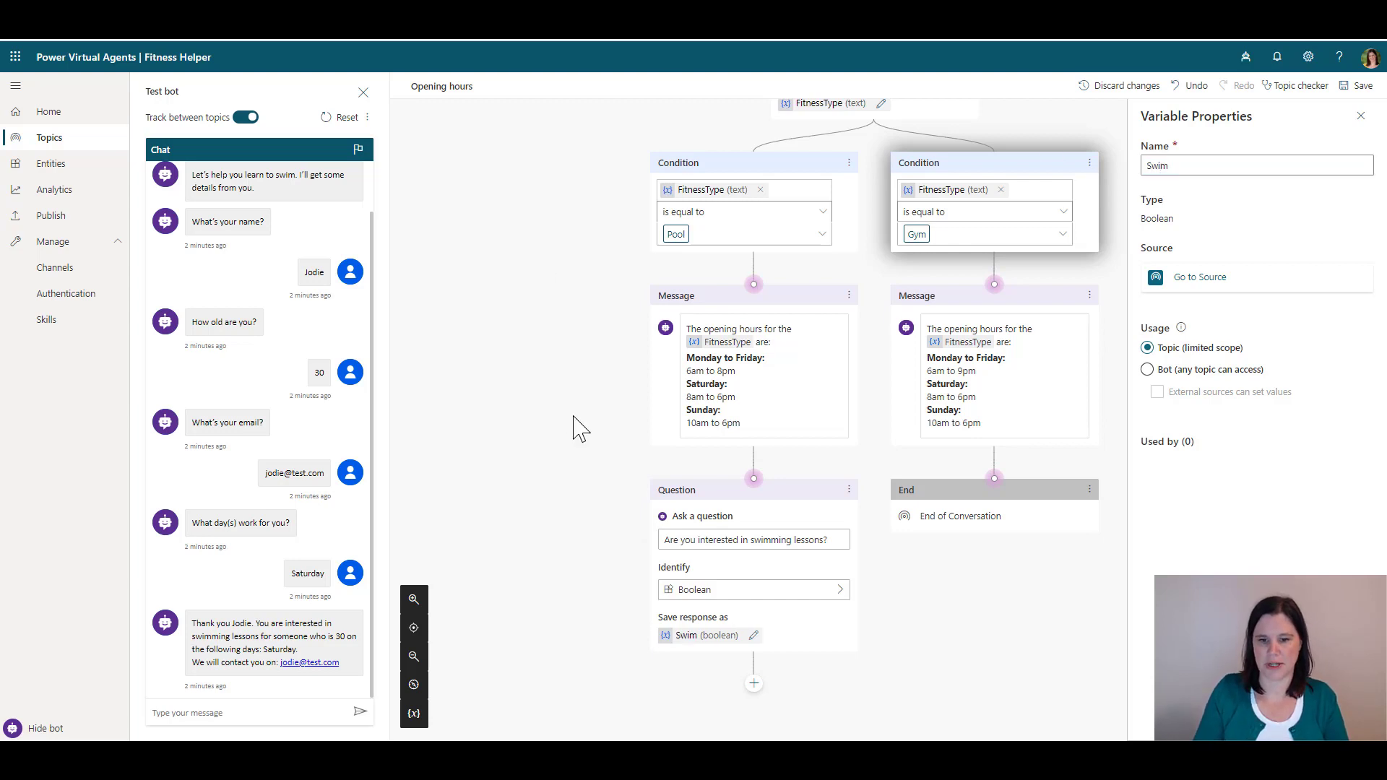
scroll(840, 594, "down", 3)
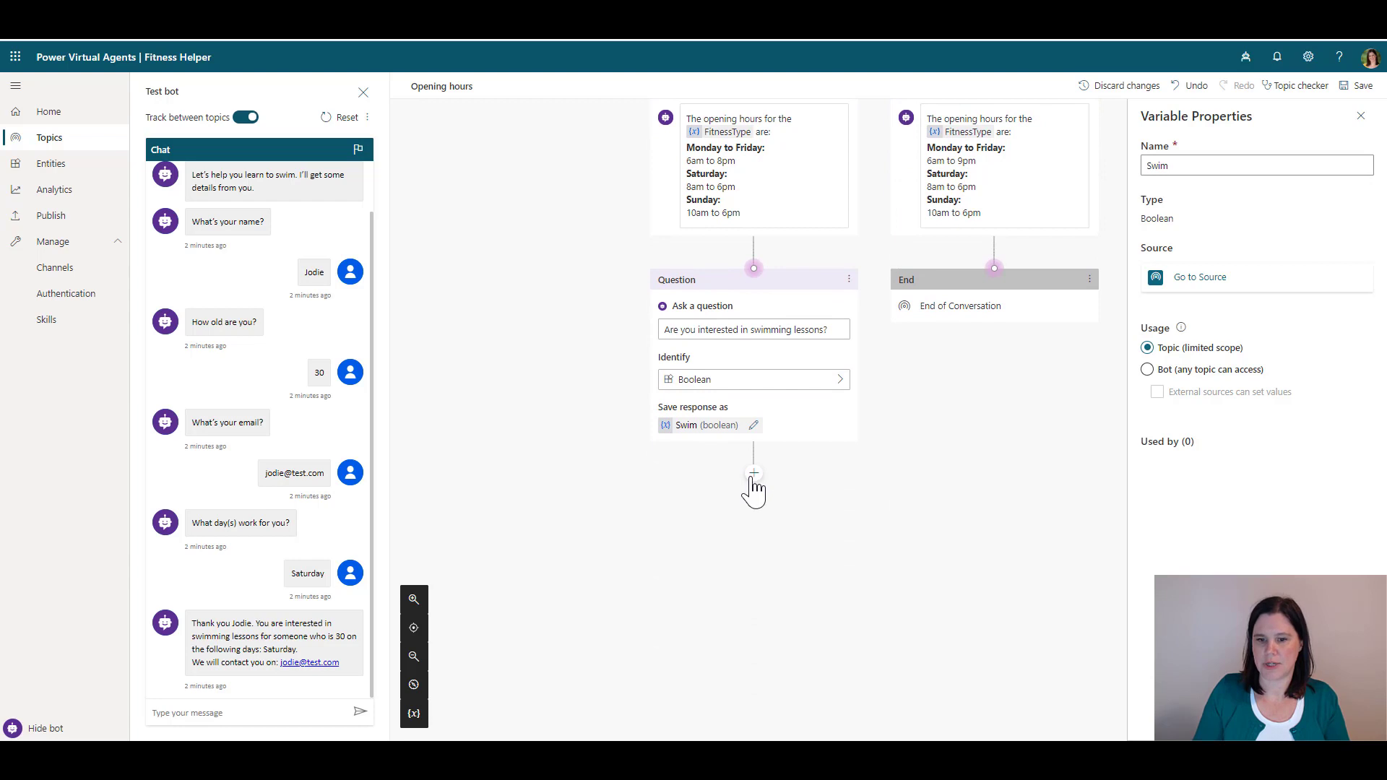
Add a condition after the question checking that Swim equals True
left_click(753, 474)
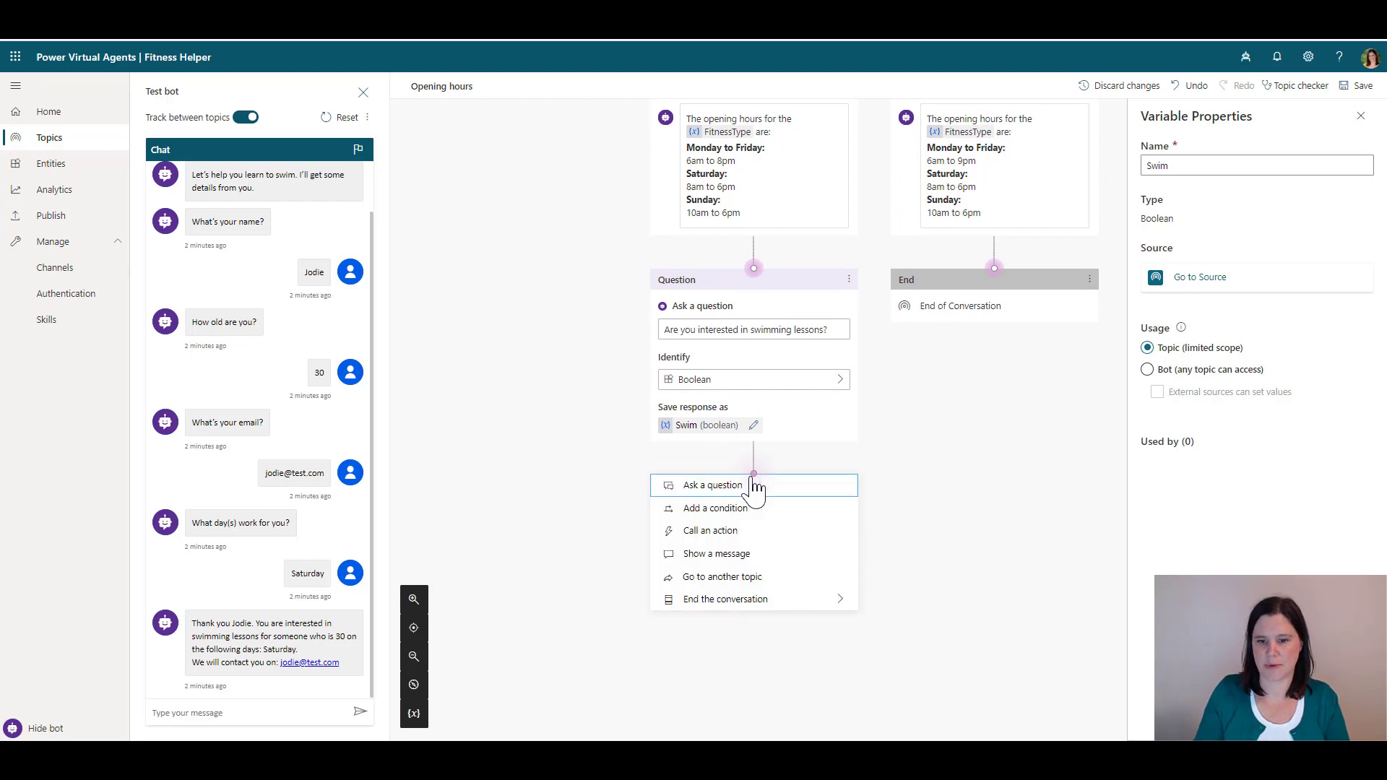
left_click(717, 509)
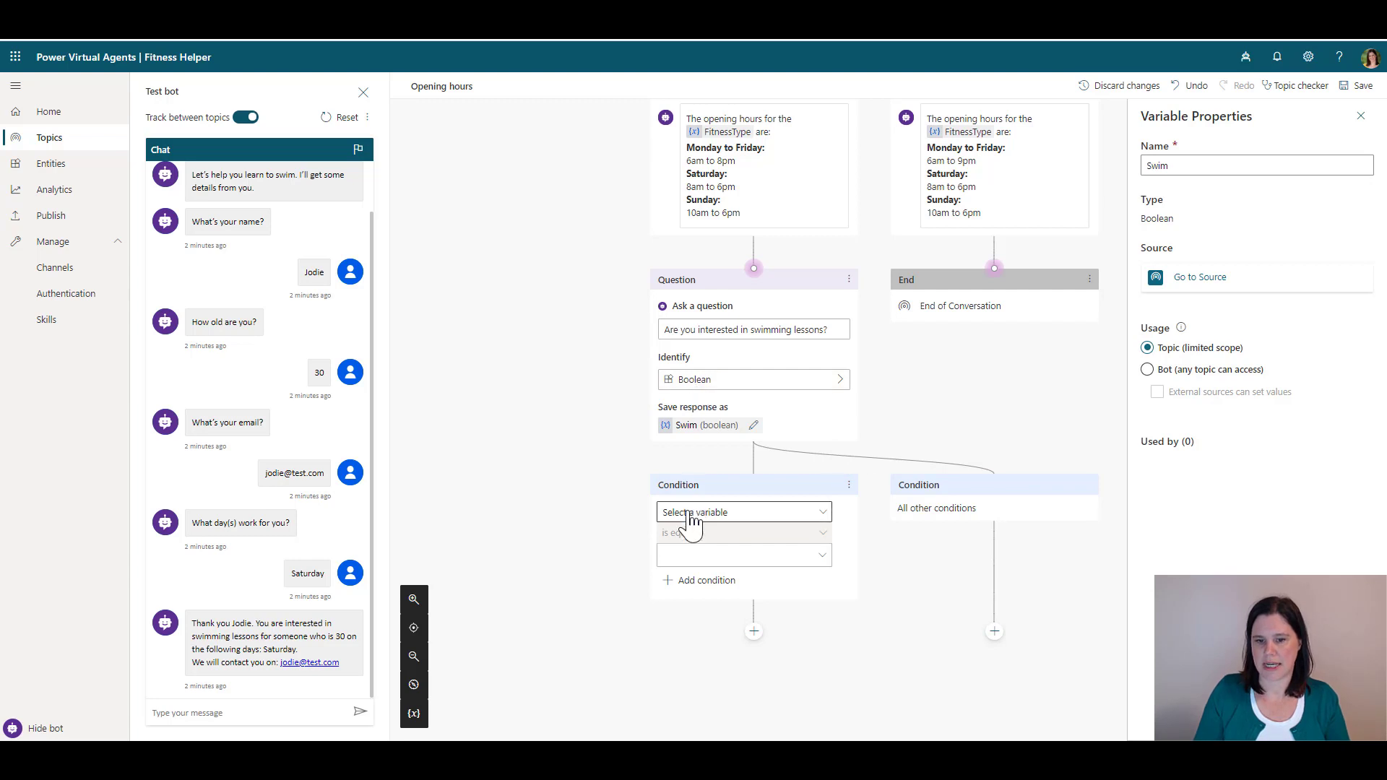
left_click(690, 515)
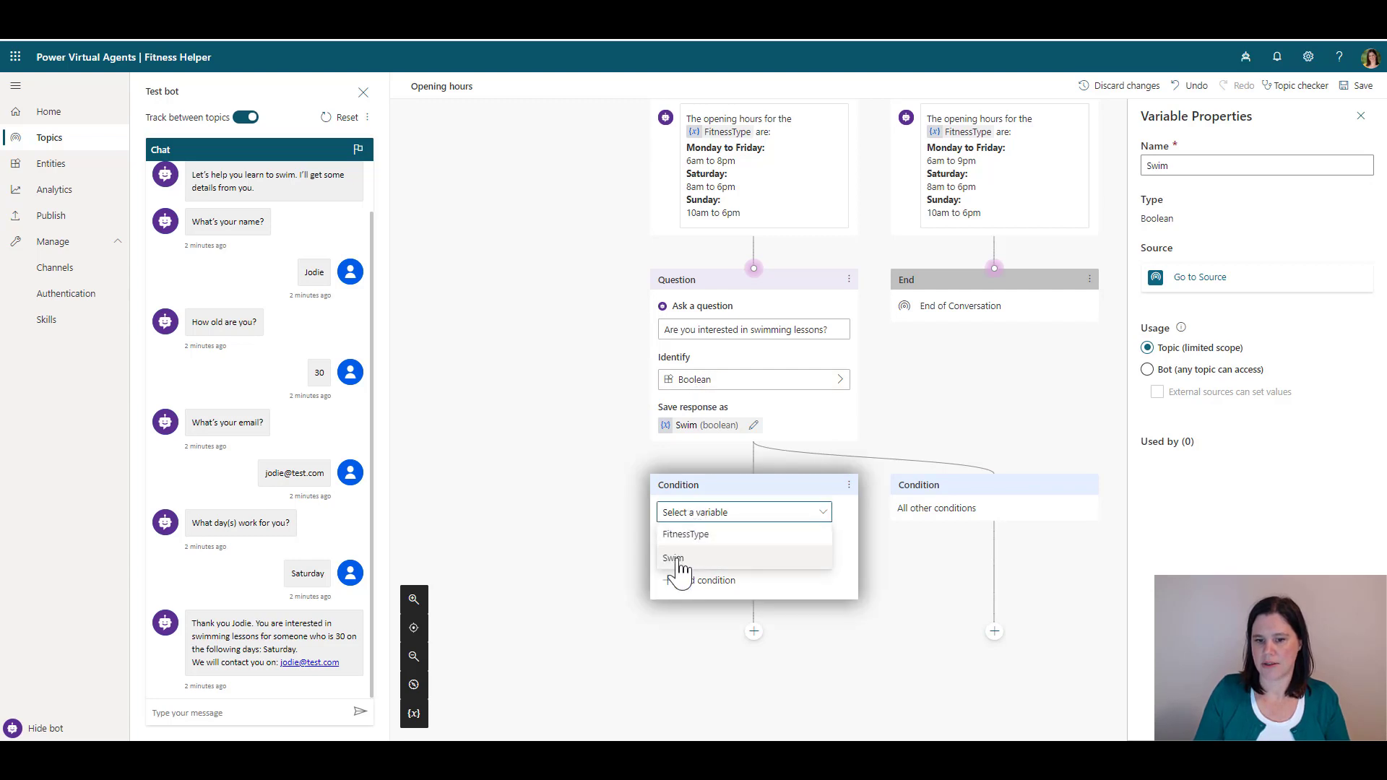
left_click(675, 559)
left_click(678, 558)
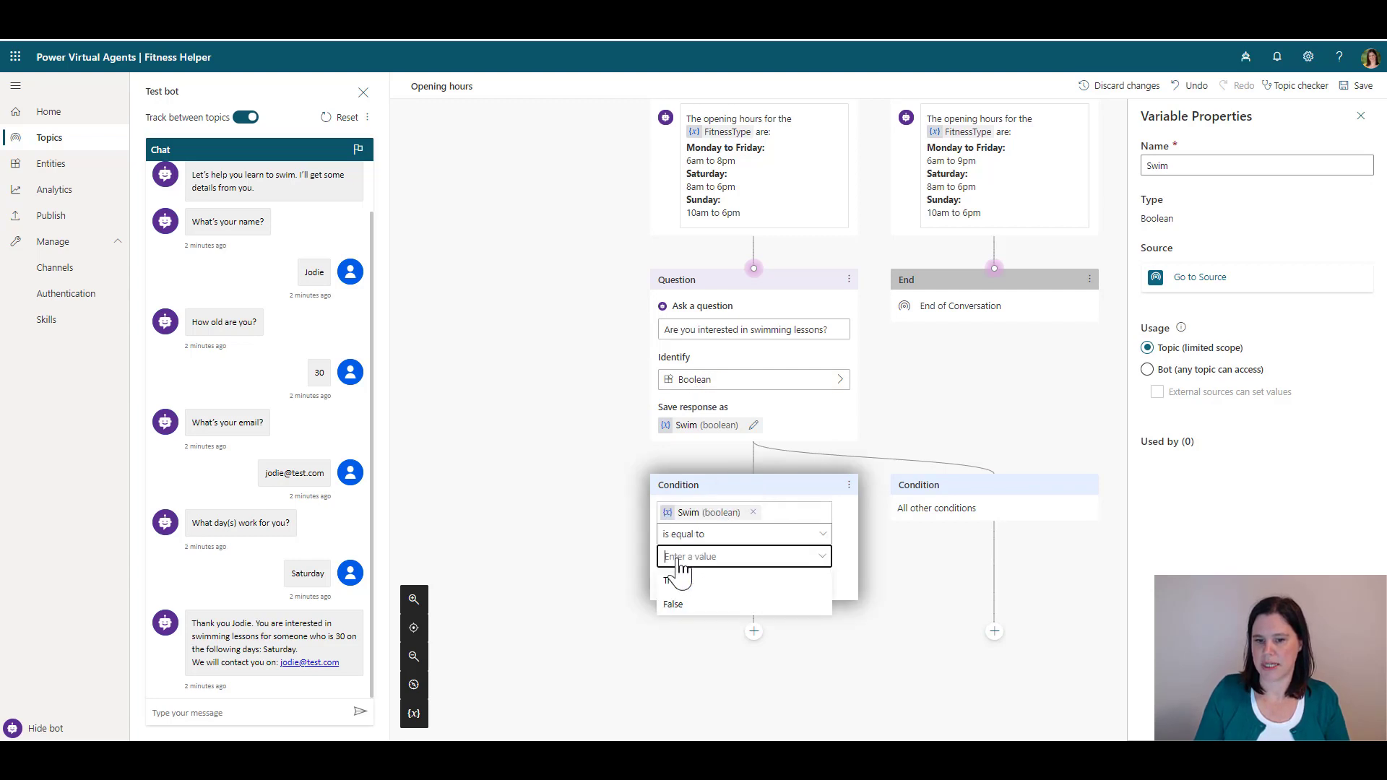
left_click(684, 583)
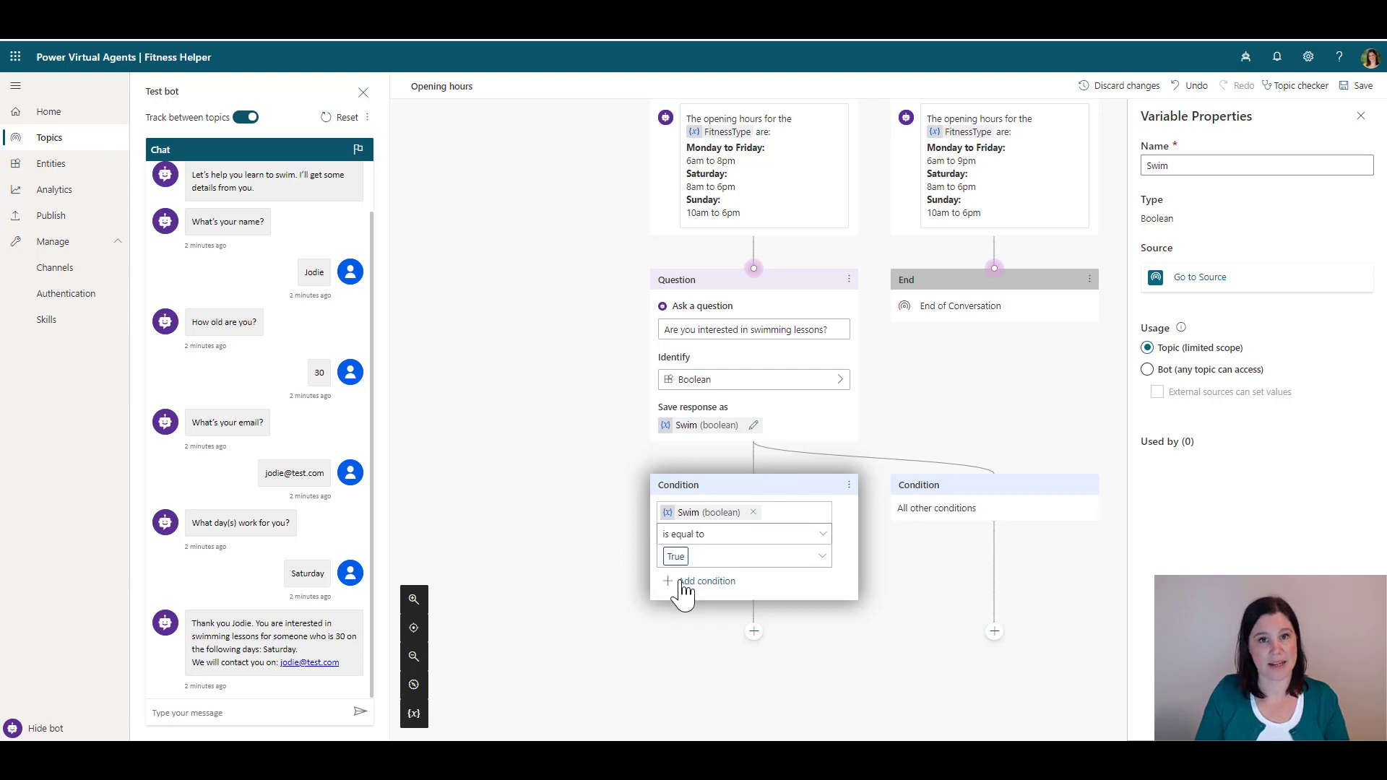
Redirect the True branch to the Swimming Lessons topic
left_click(753, 632)
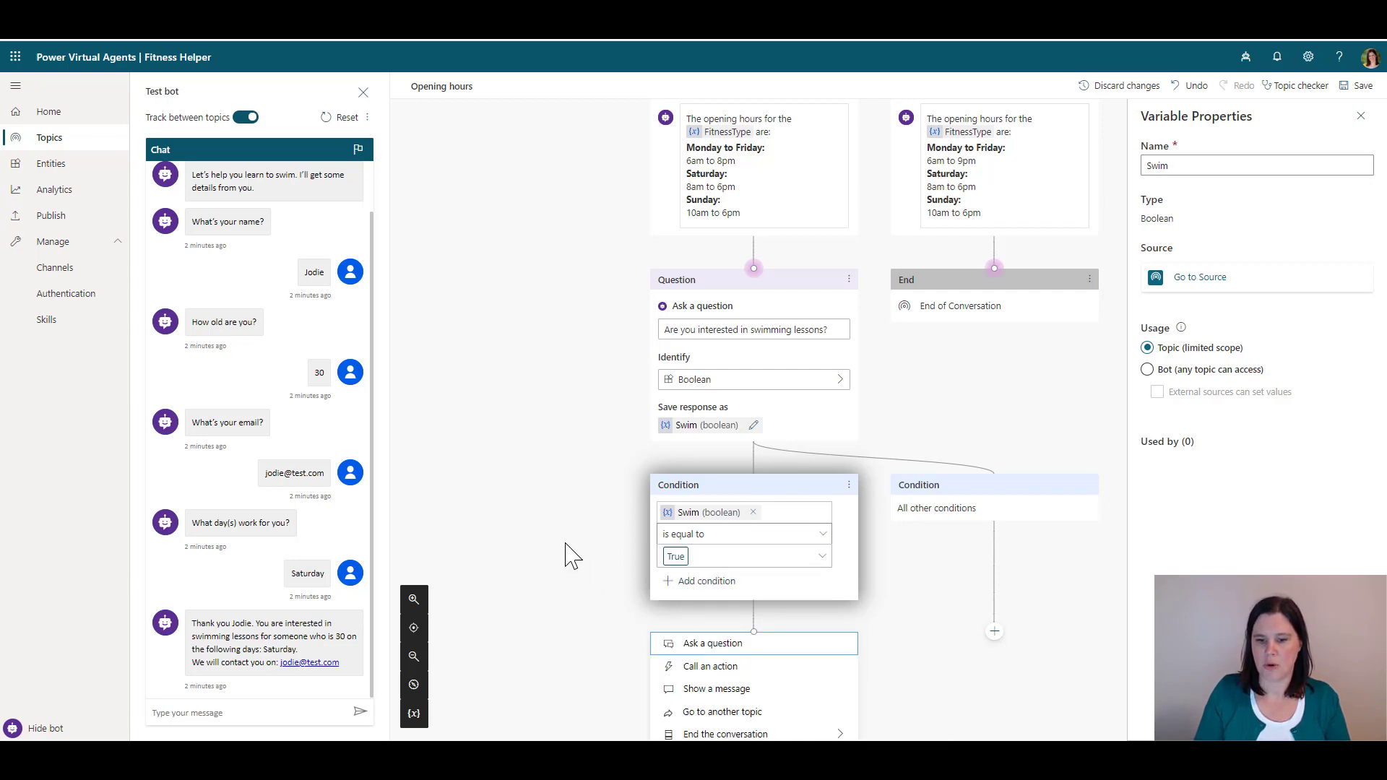
scroll(566, 554, "down", 4)
mouse_move(728, 481)
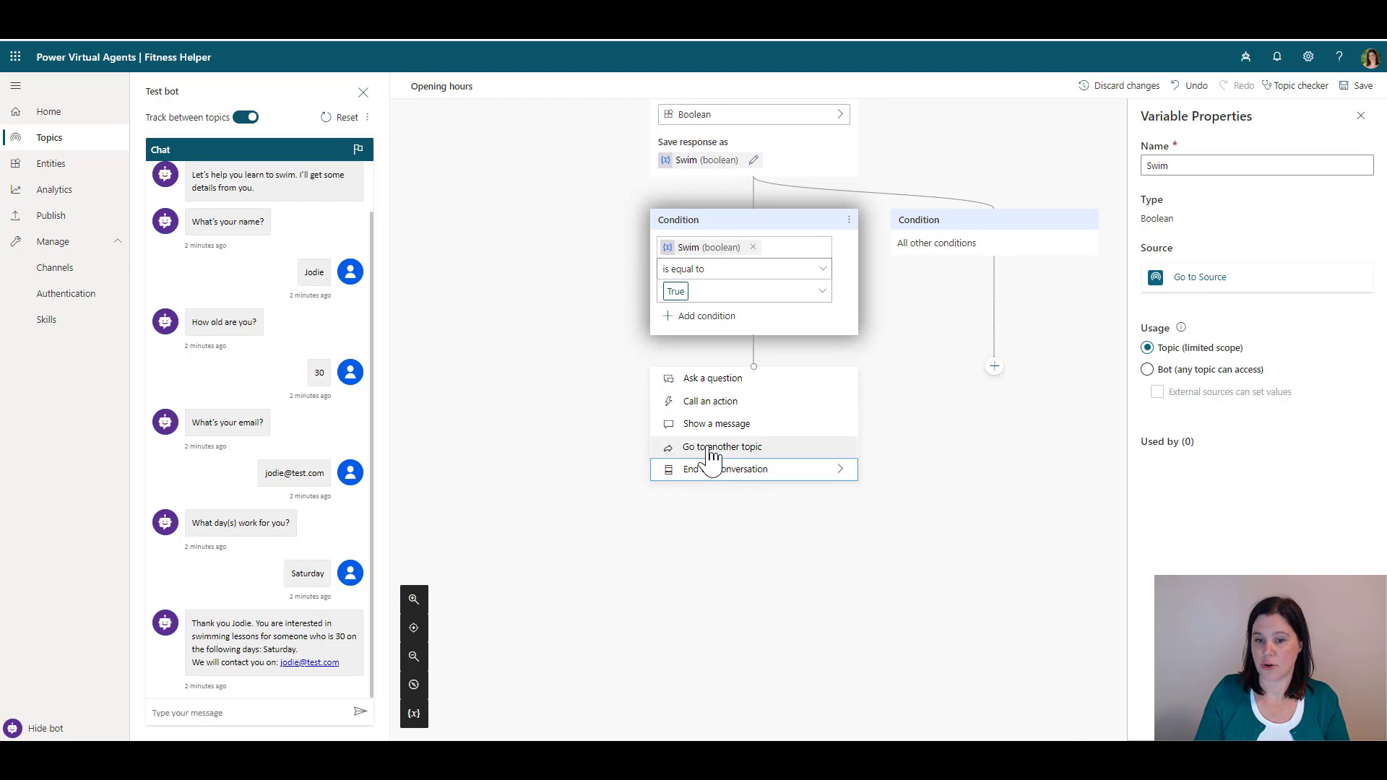
mouse_move(712, 457)
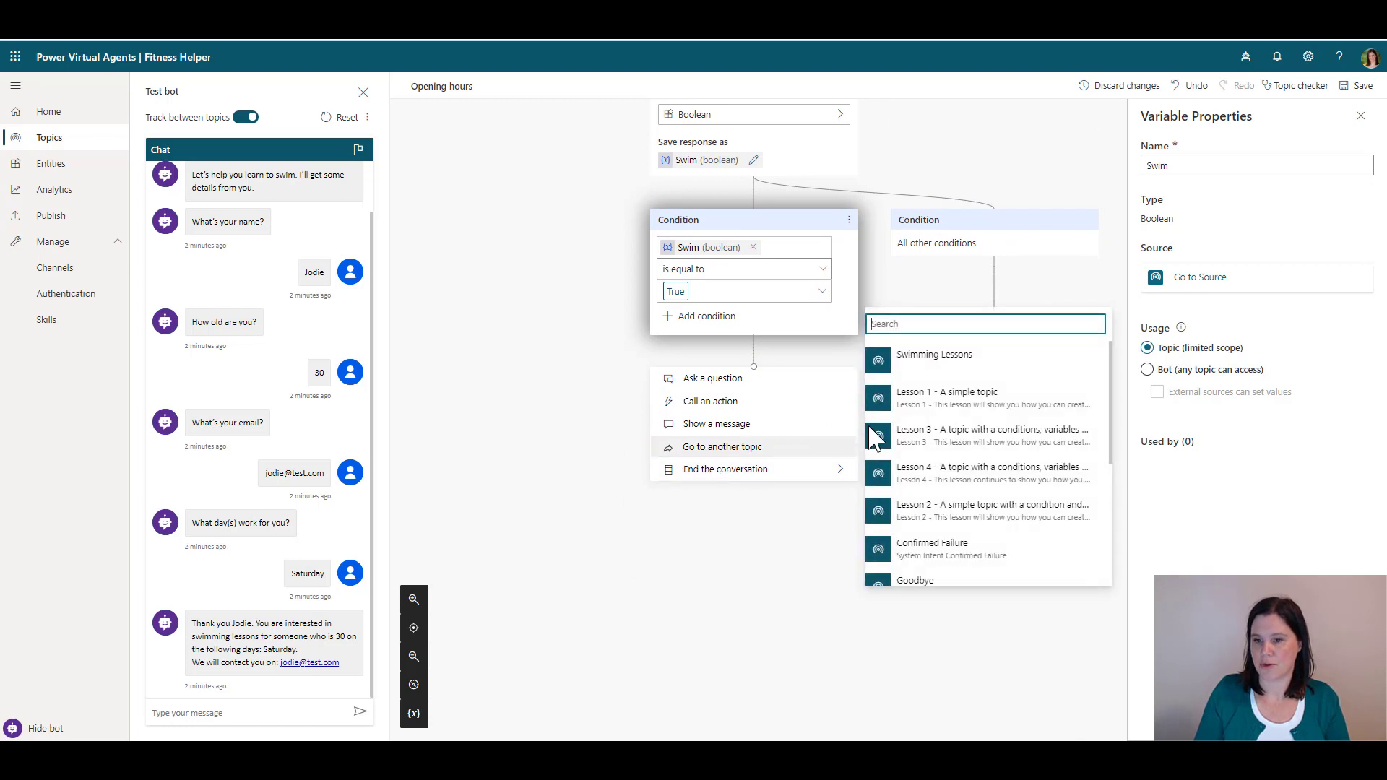
left_click(931, 357)
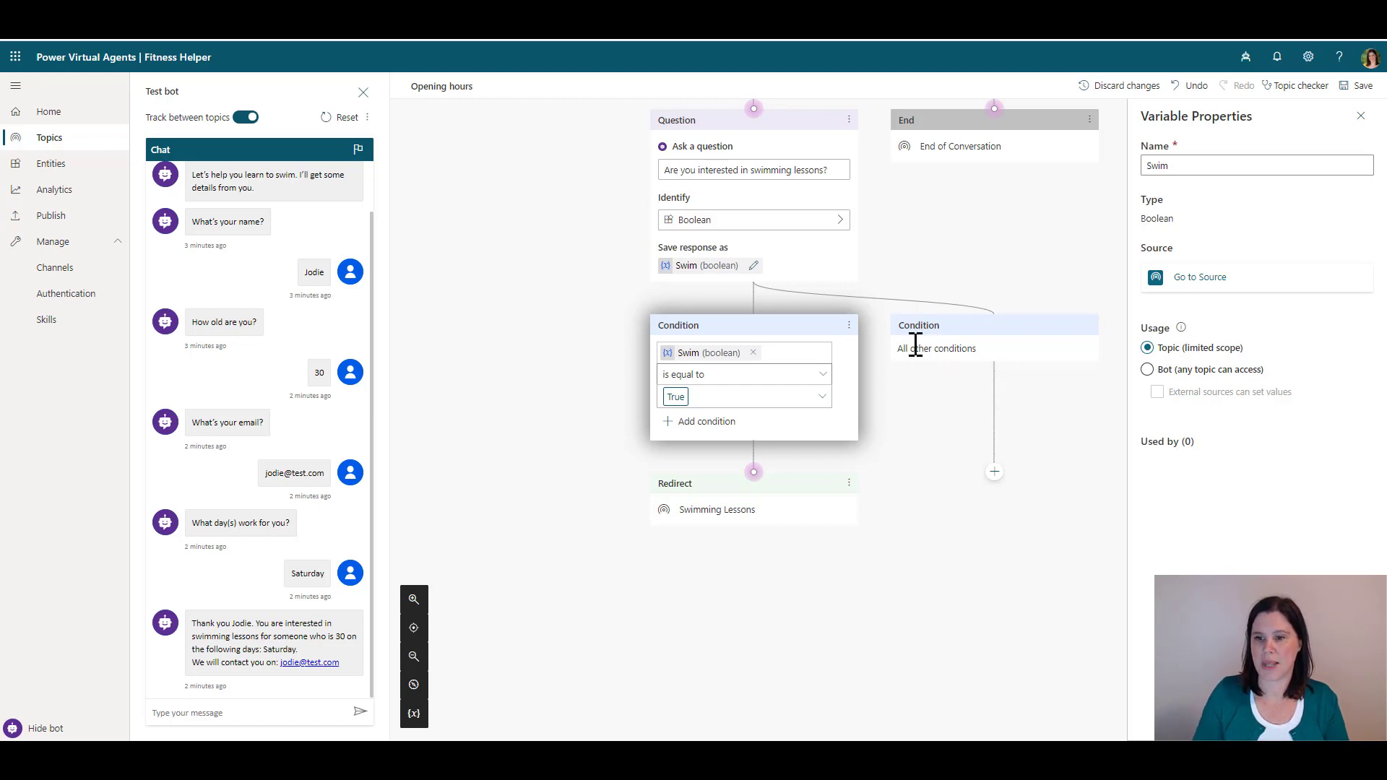
End the conversation on the all-other-conditions branch and save the Opening hours topic
left_click(994, 473)
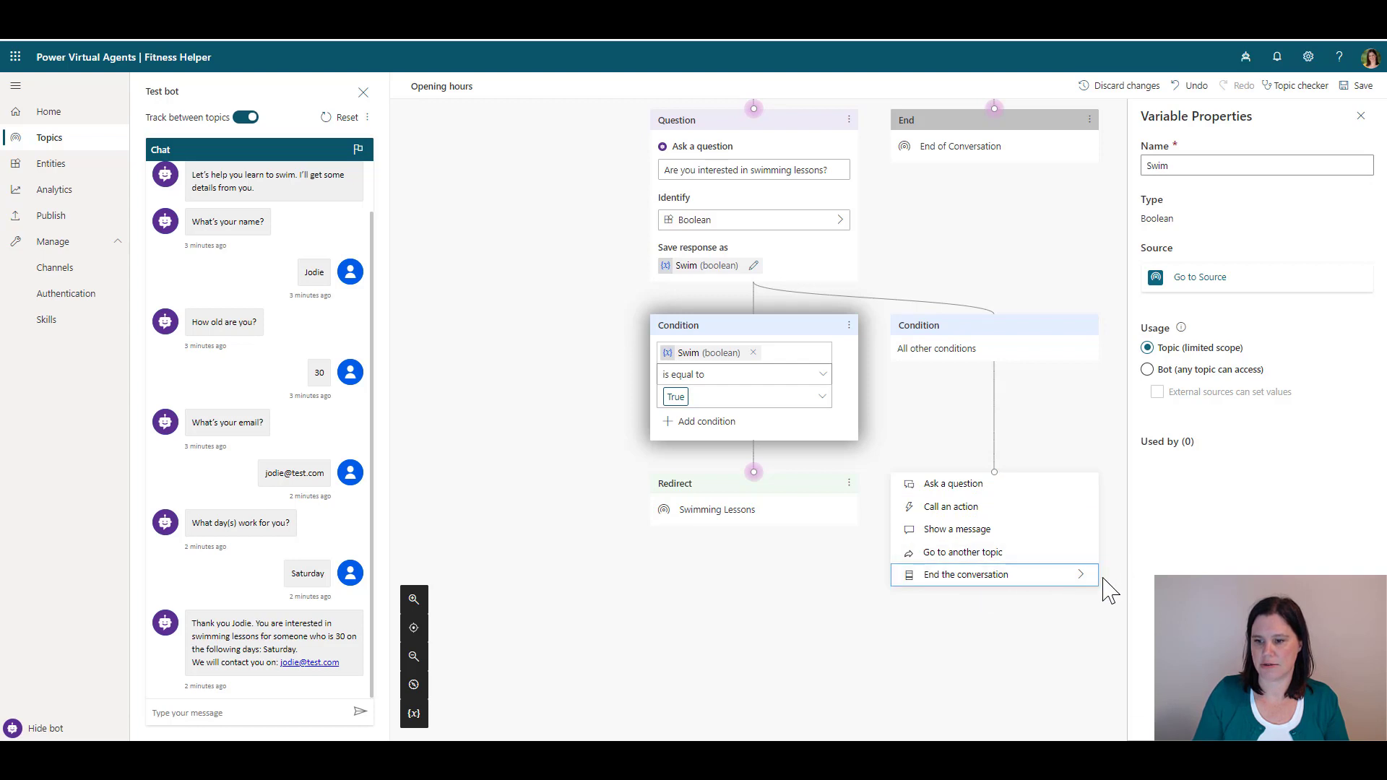
left_click(1361, 120)
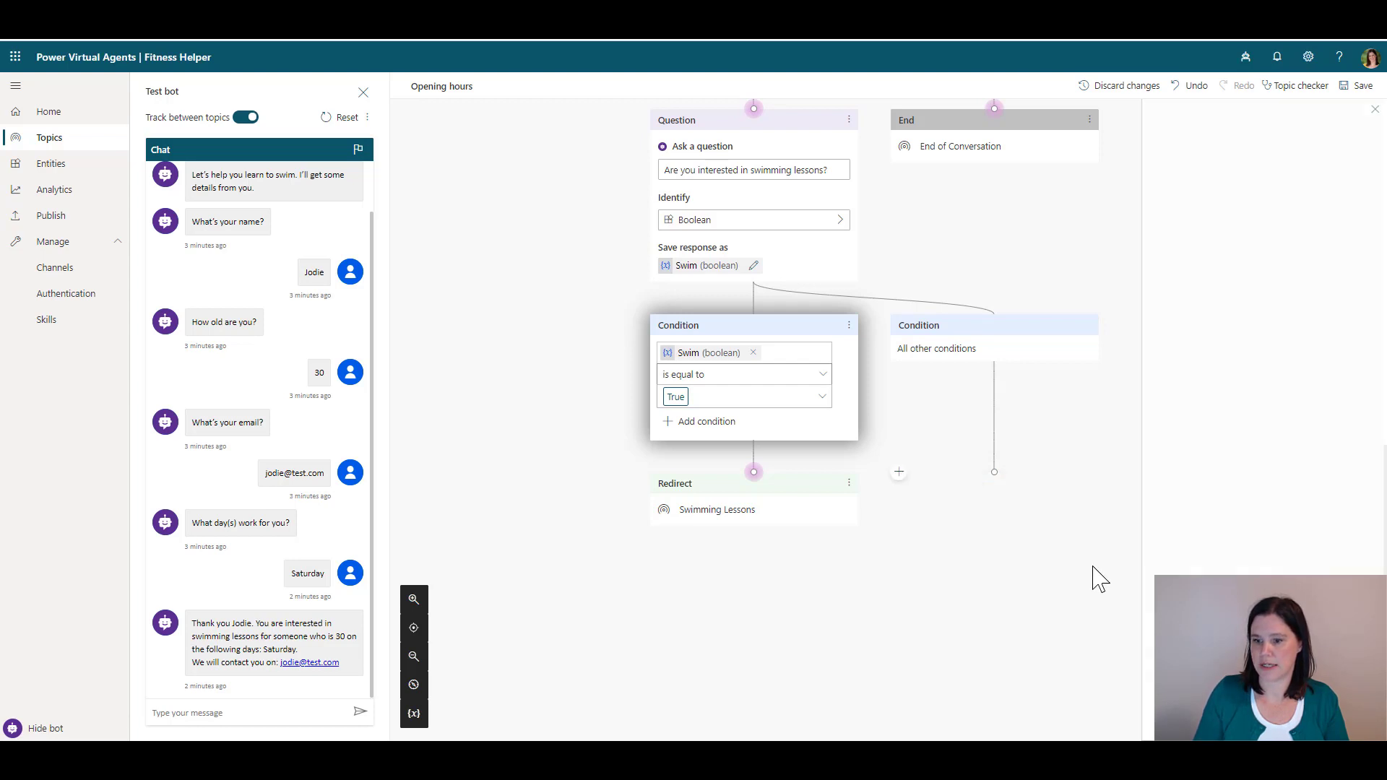
left_click(995, 473)
mouse_move(1000, 576)
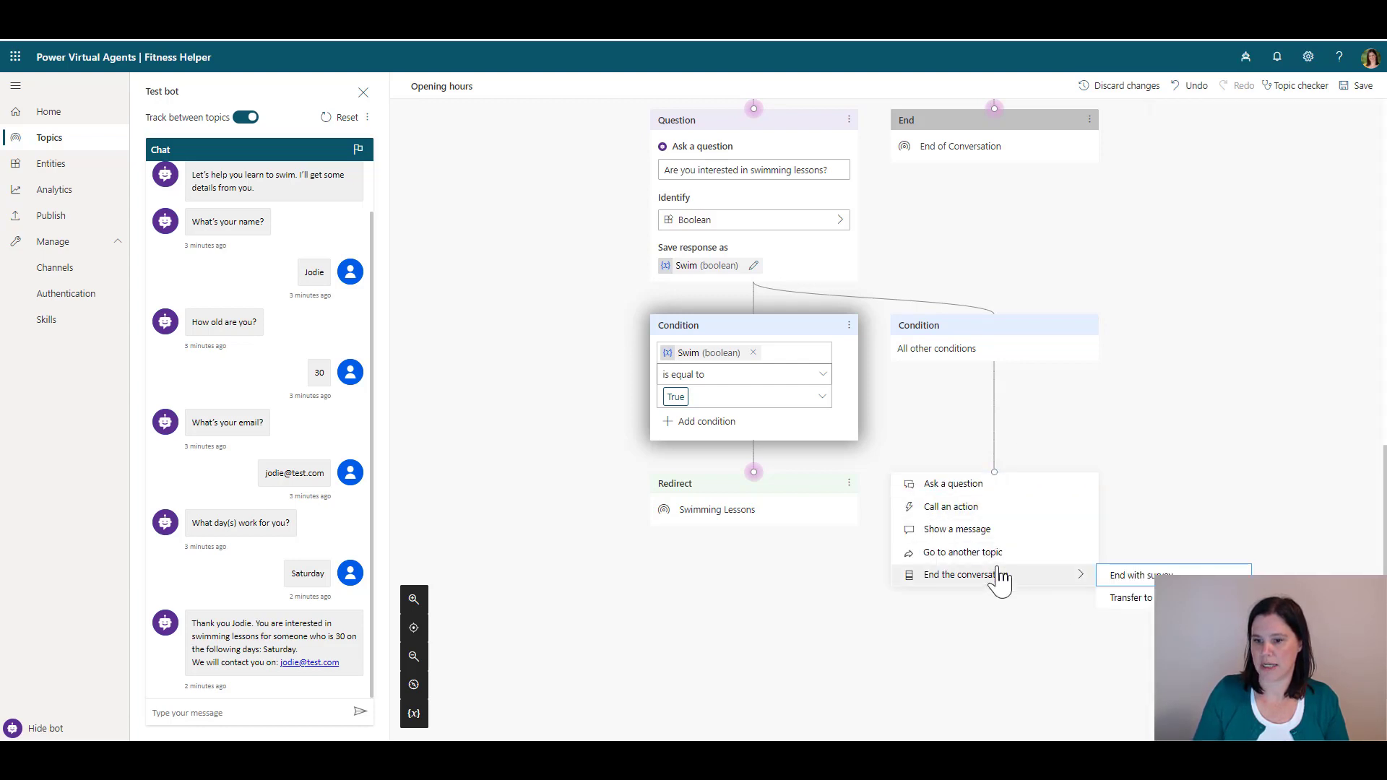
left_click(1117, 580)
left_click(1347, 89)
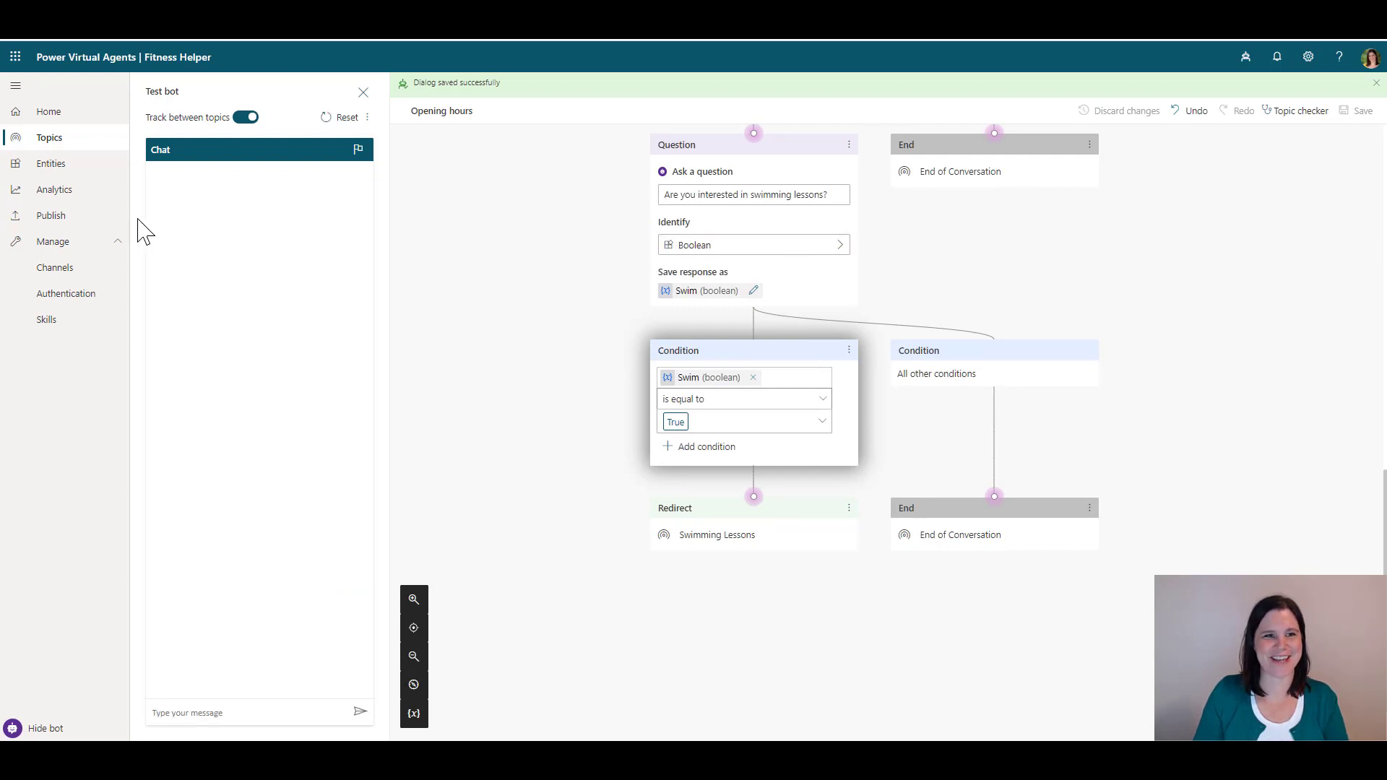
Publish the Fitness Helper bot's latest content and open its demo website
left_click(51, 217)
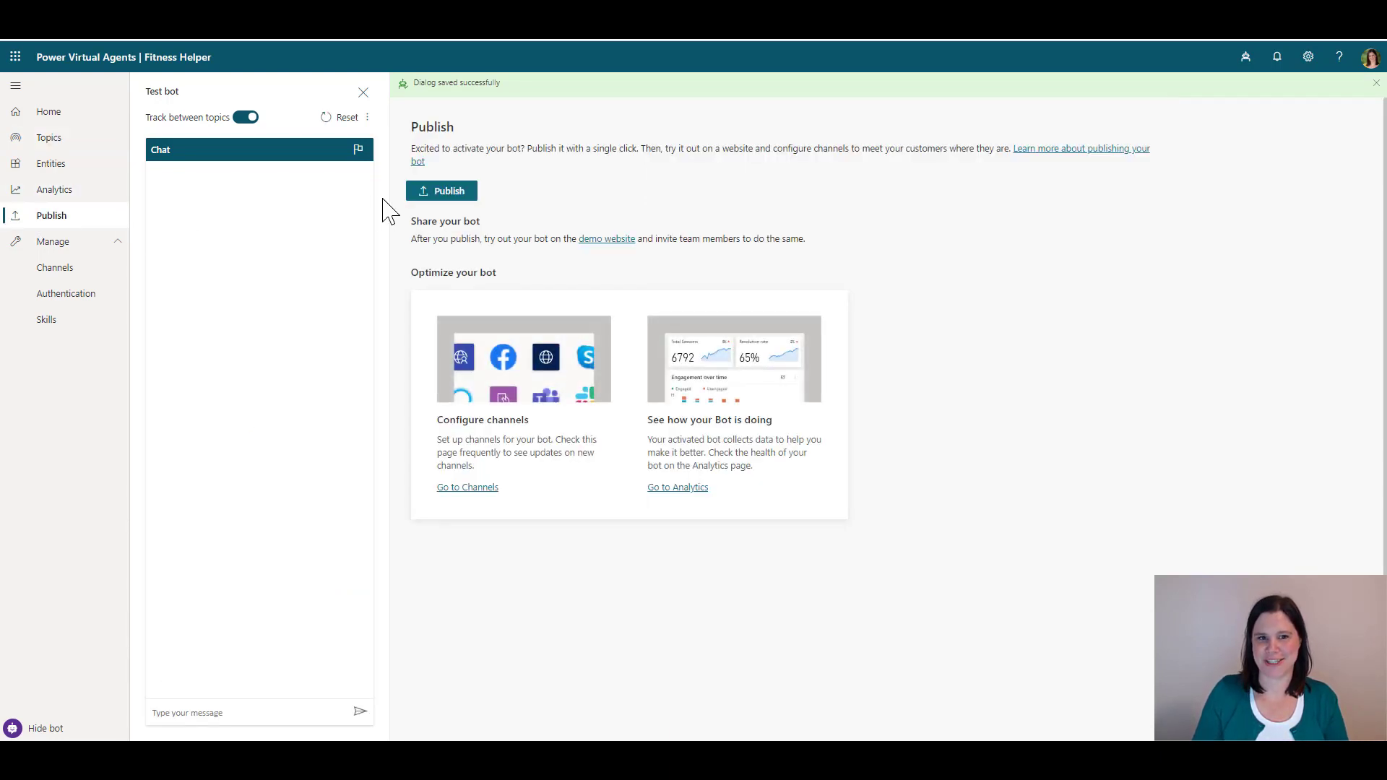
left_click(468, 193)
left_click(679, 414)
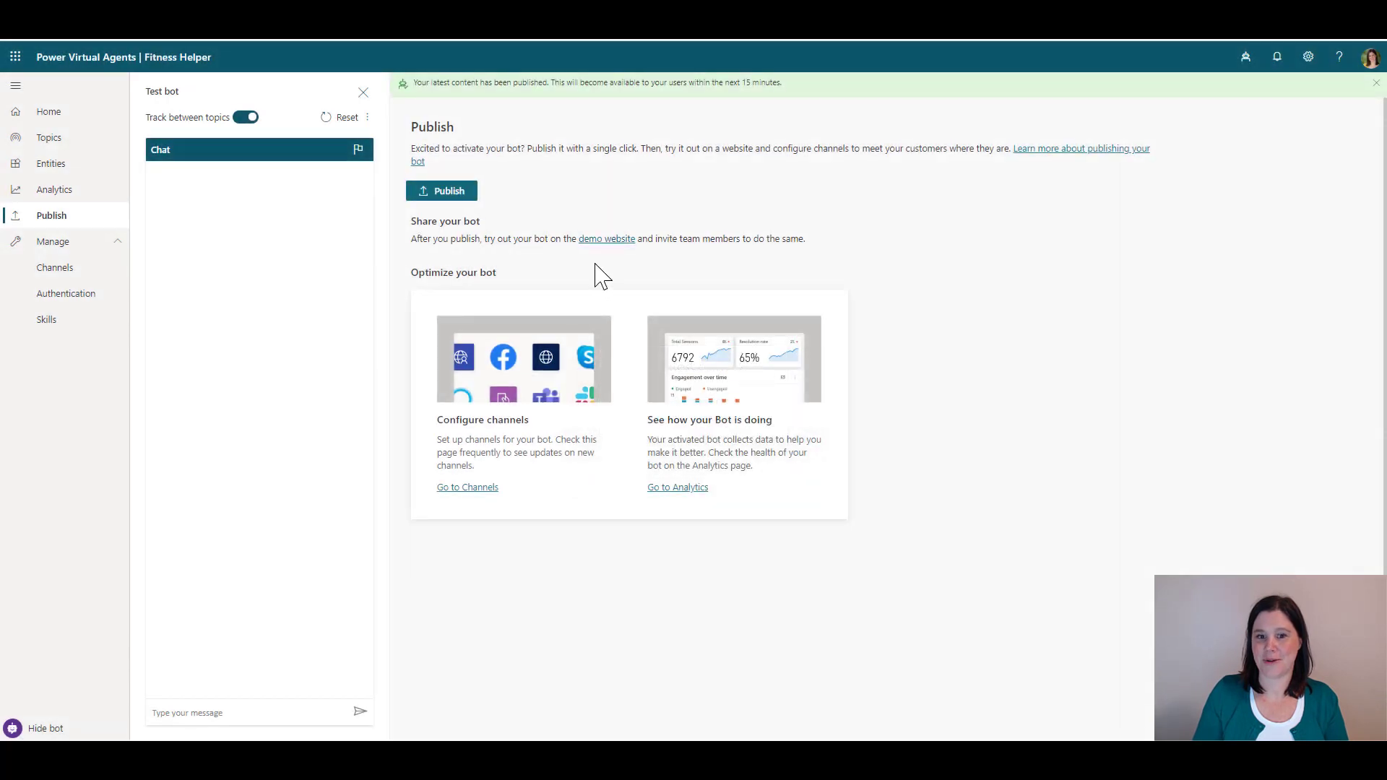
left_click(600, 240)
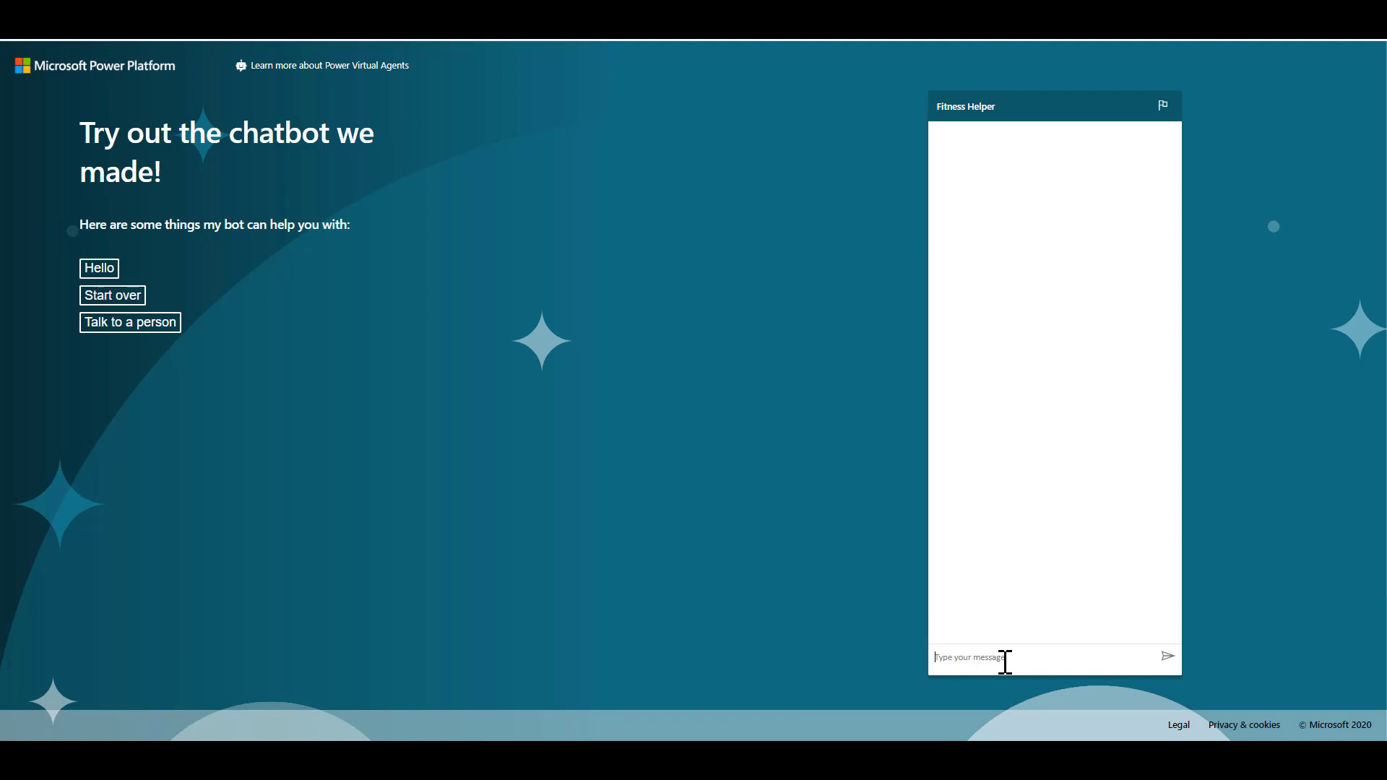
Greet the bot, ask 'when are you open', choose Pool and accept swimming lessons
type("hello")
key("Return")
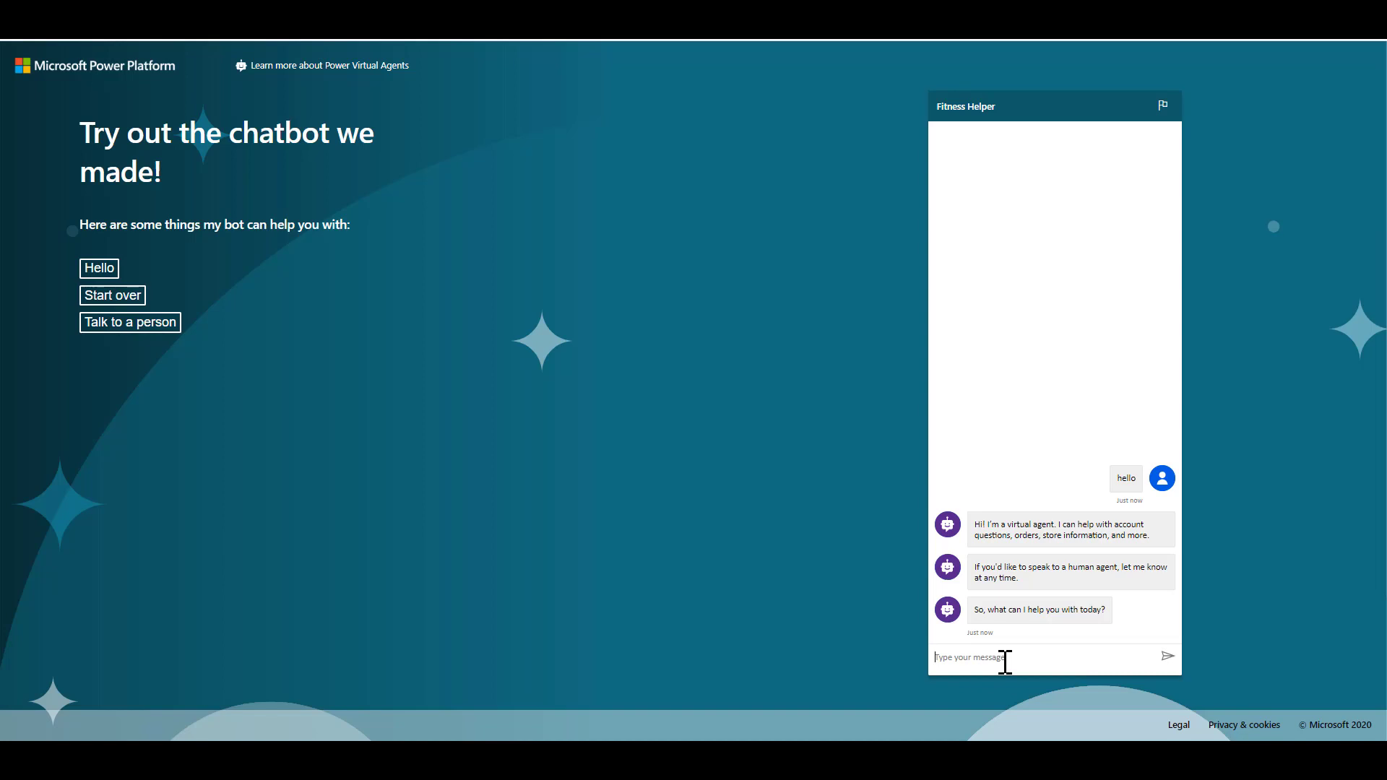
type("when are you open")
key("Return")
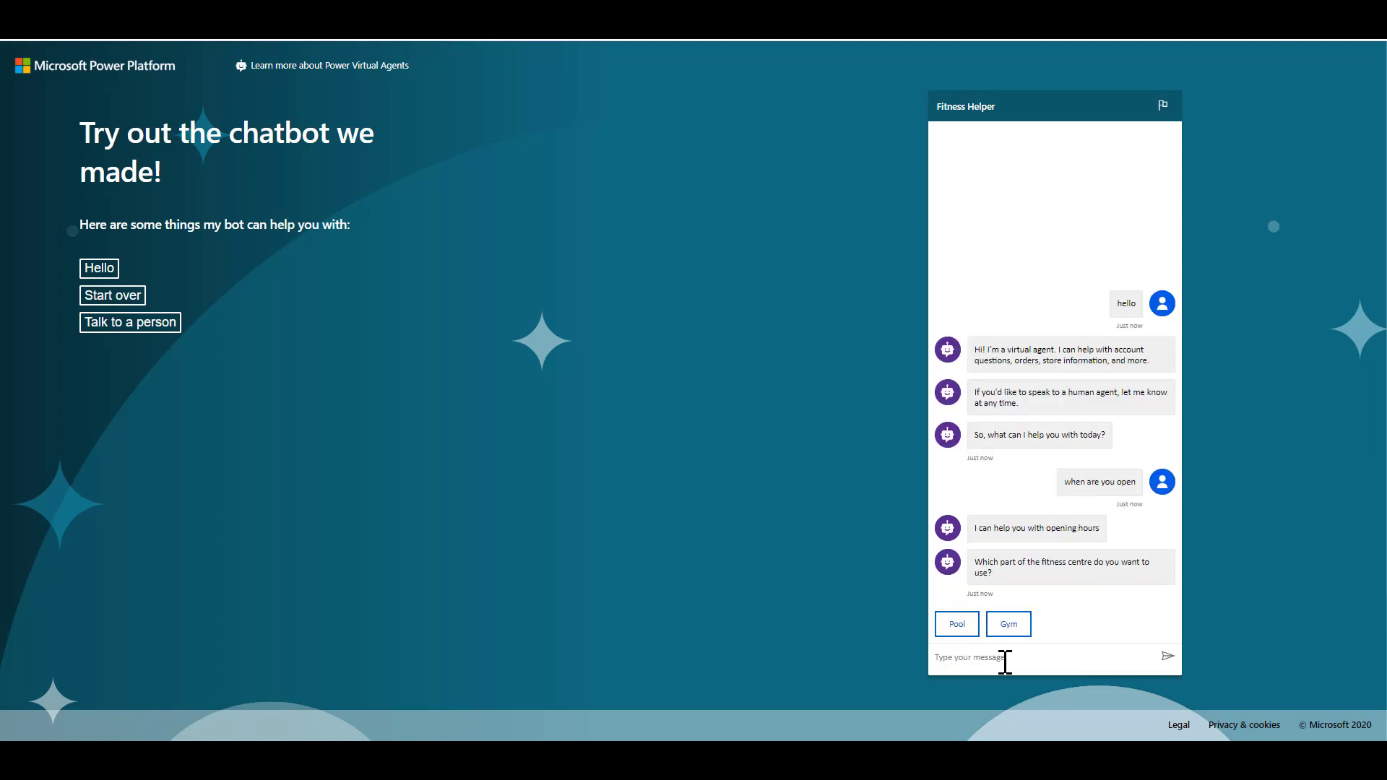
left_click(959, 627)
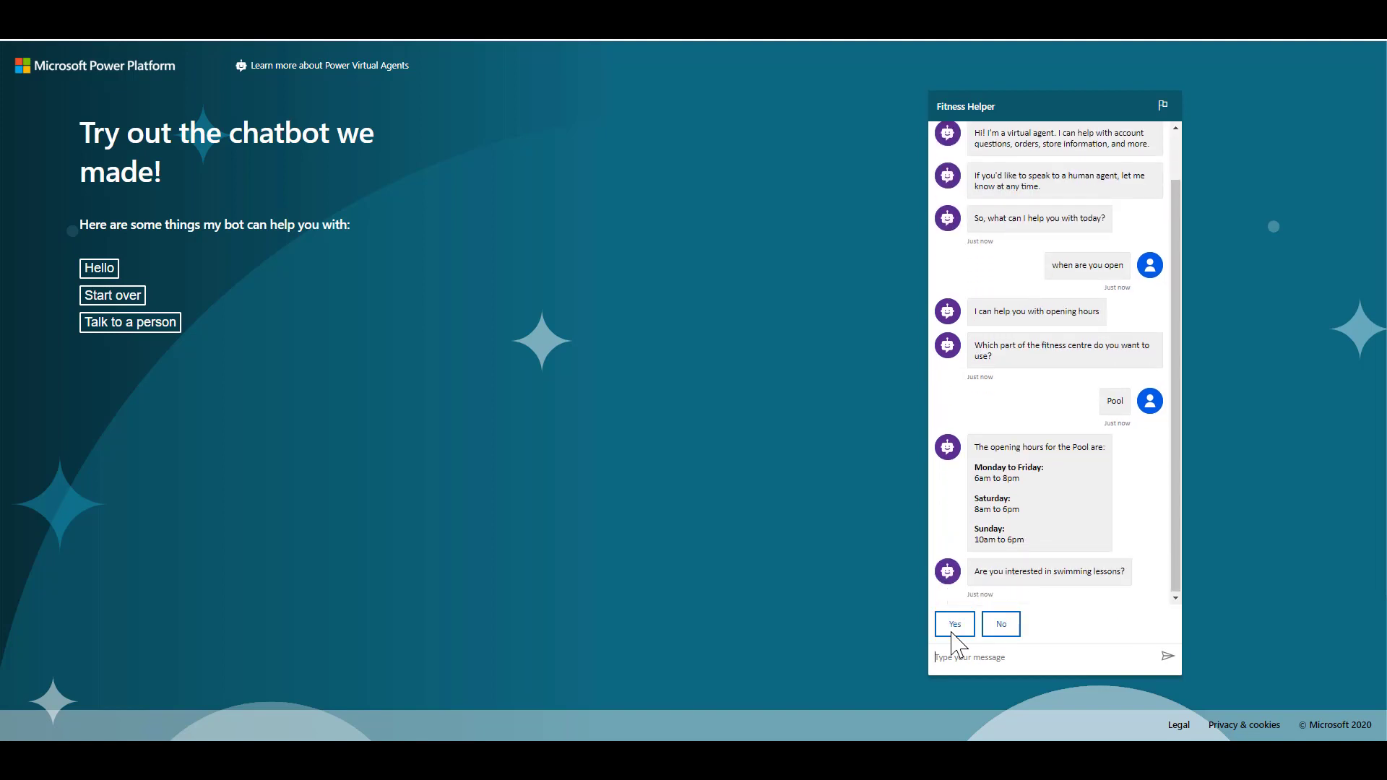
left_click(954, 626)
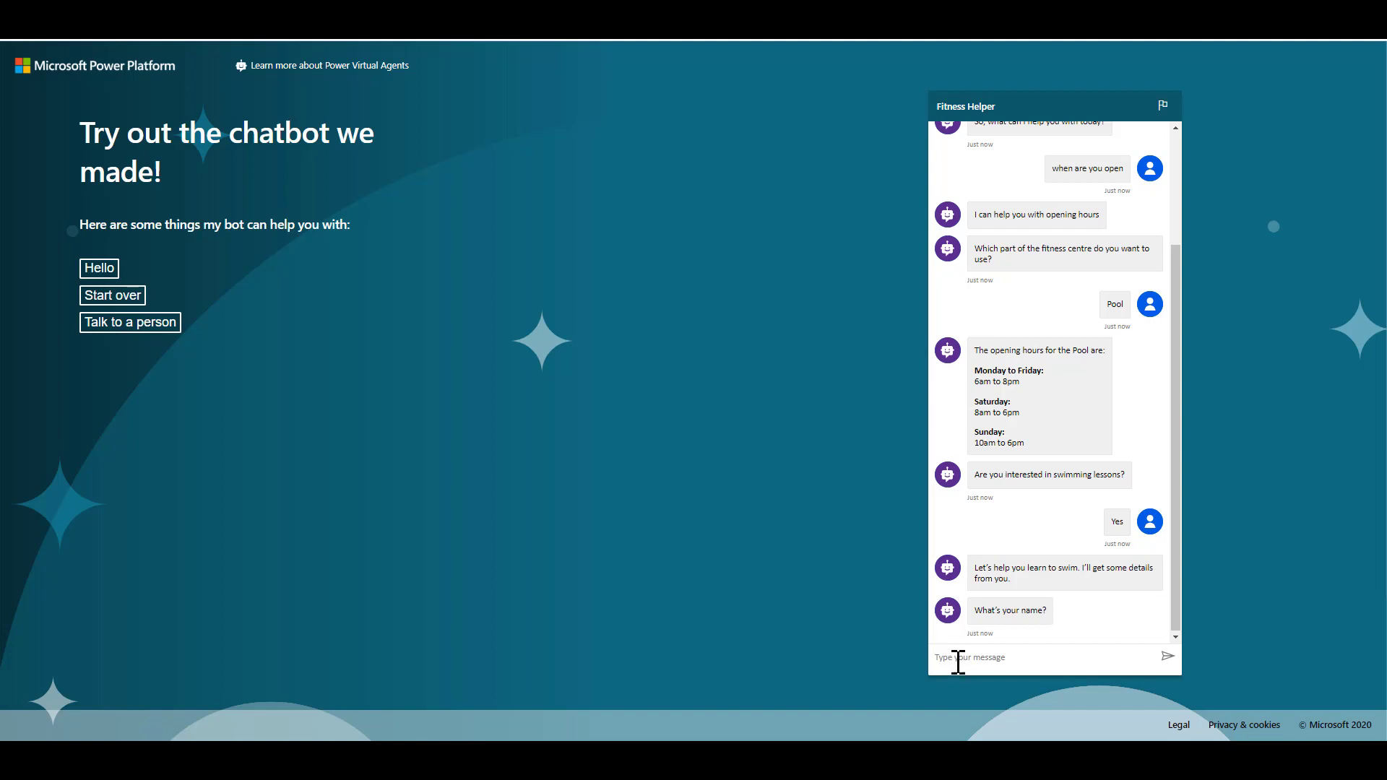
Answer the enquiry prompts with a test name, age 60, a test e-mail and Wednesday
type("Bob")
key("Return")
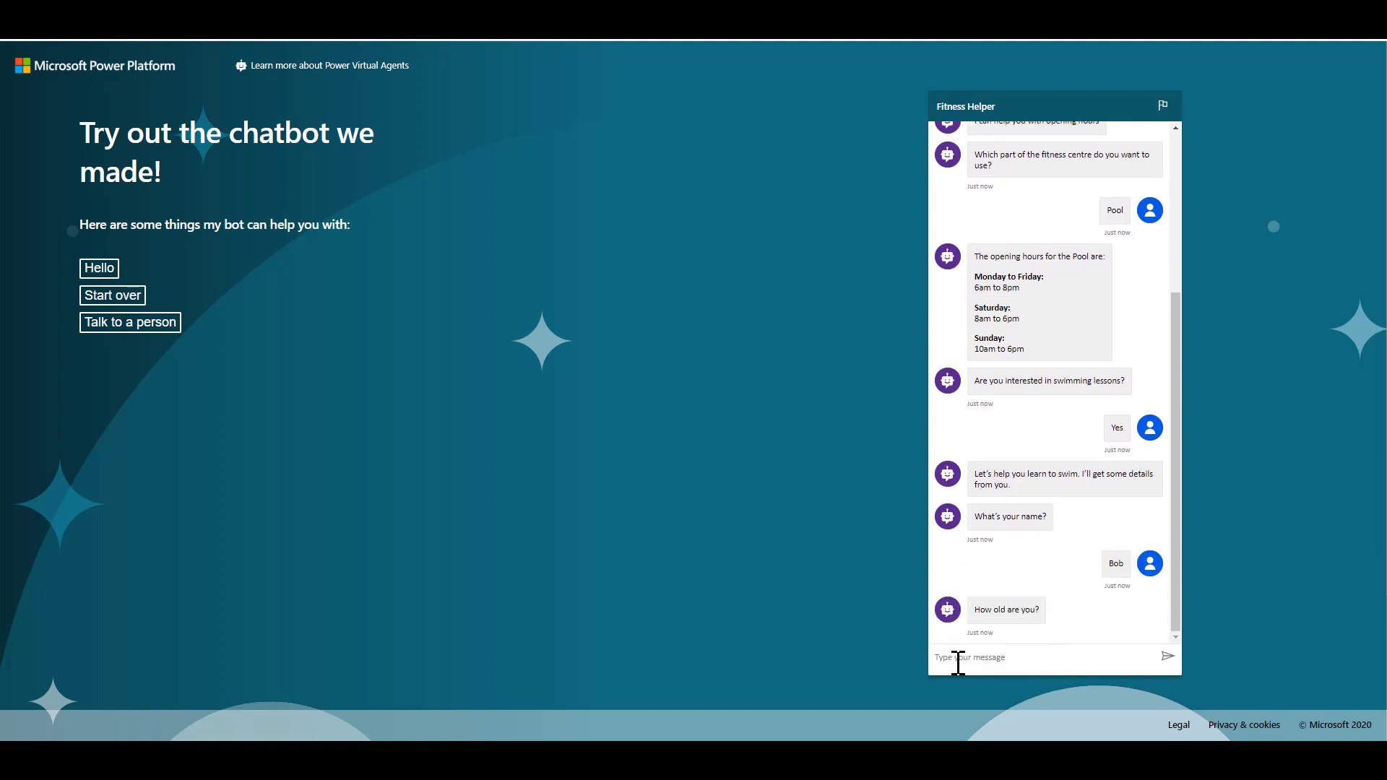
type("60")
key("Return")
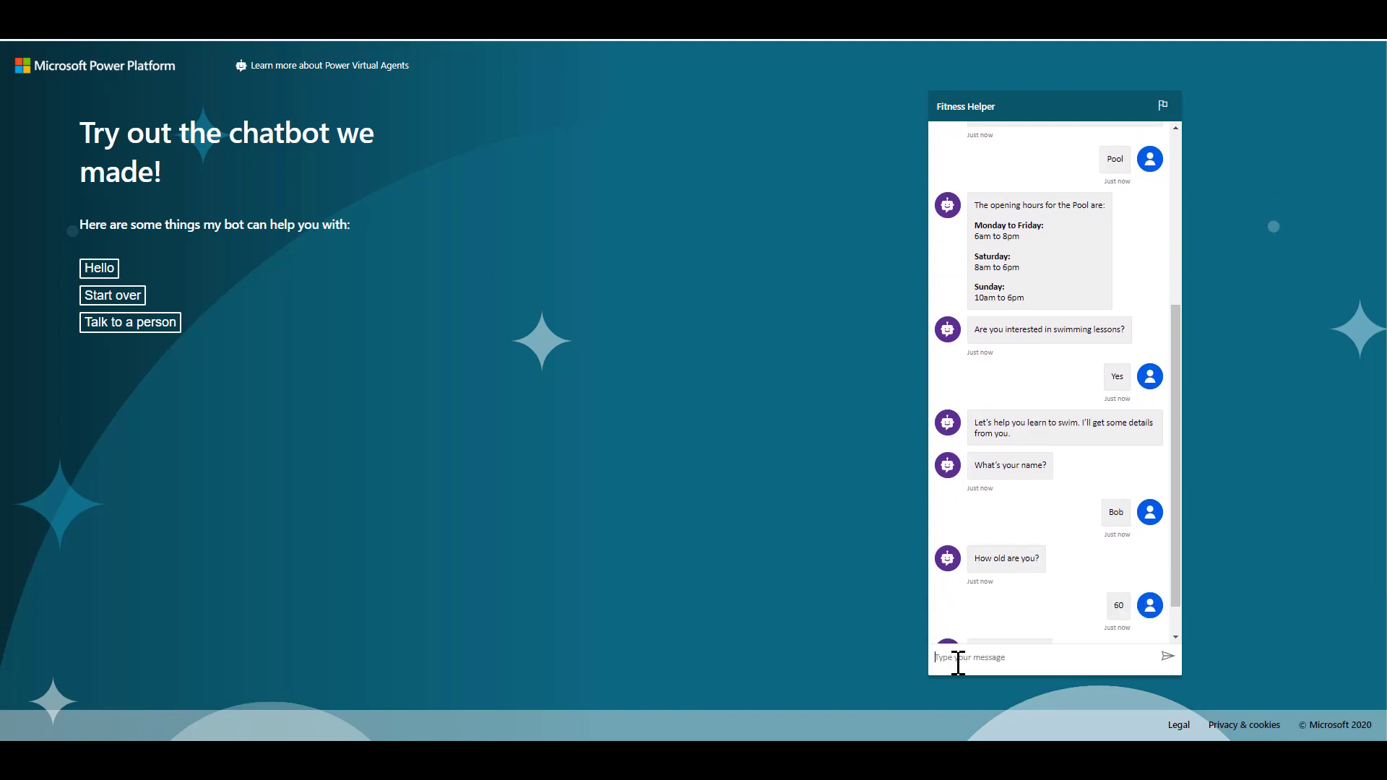
type("bob@")
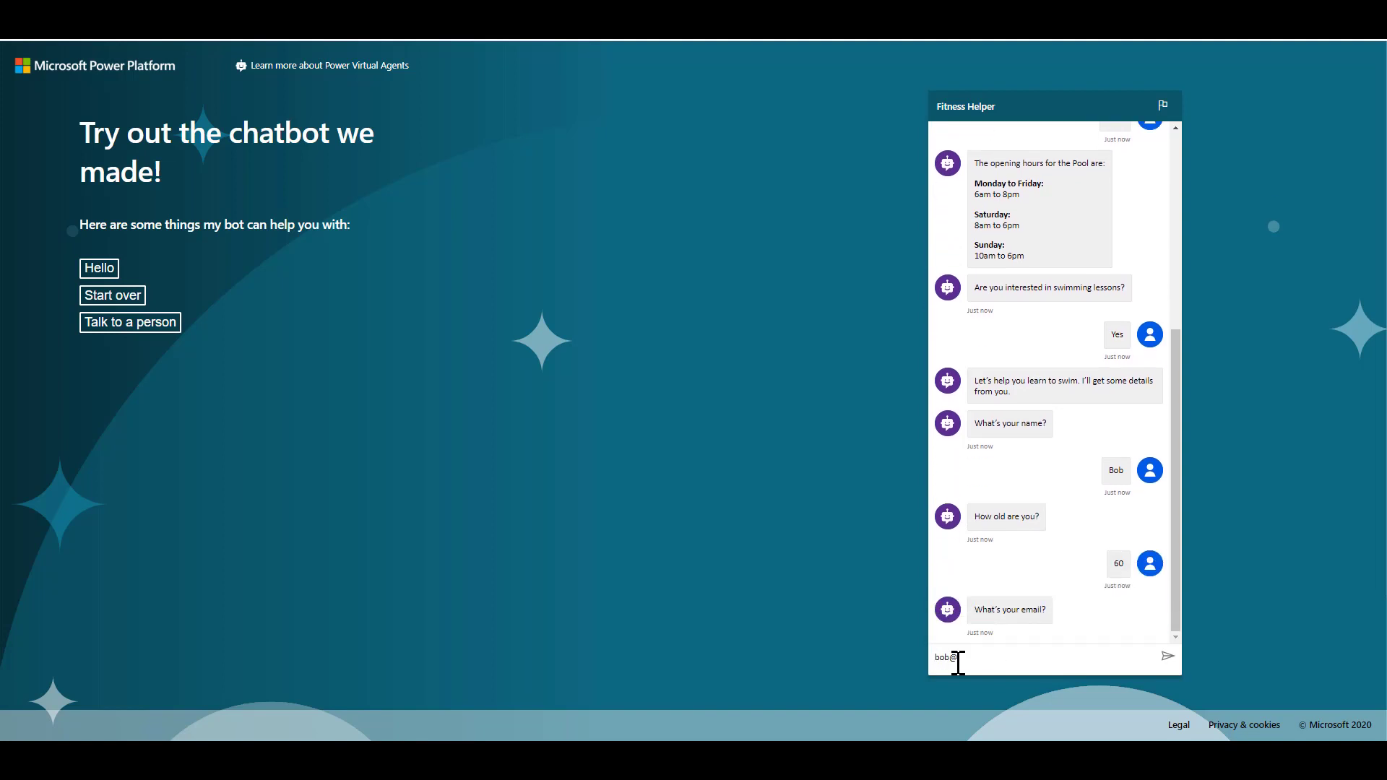
type("test.com")
key("Return")
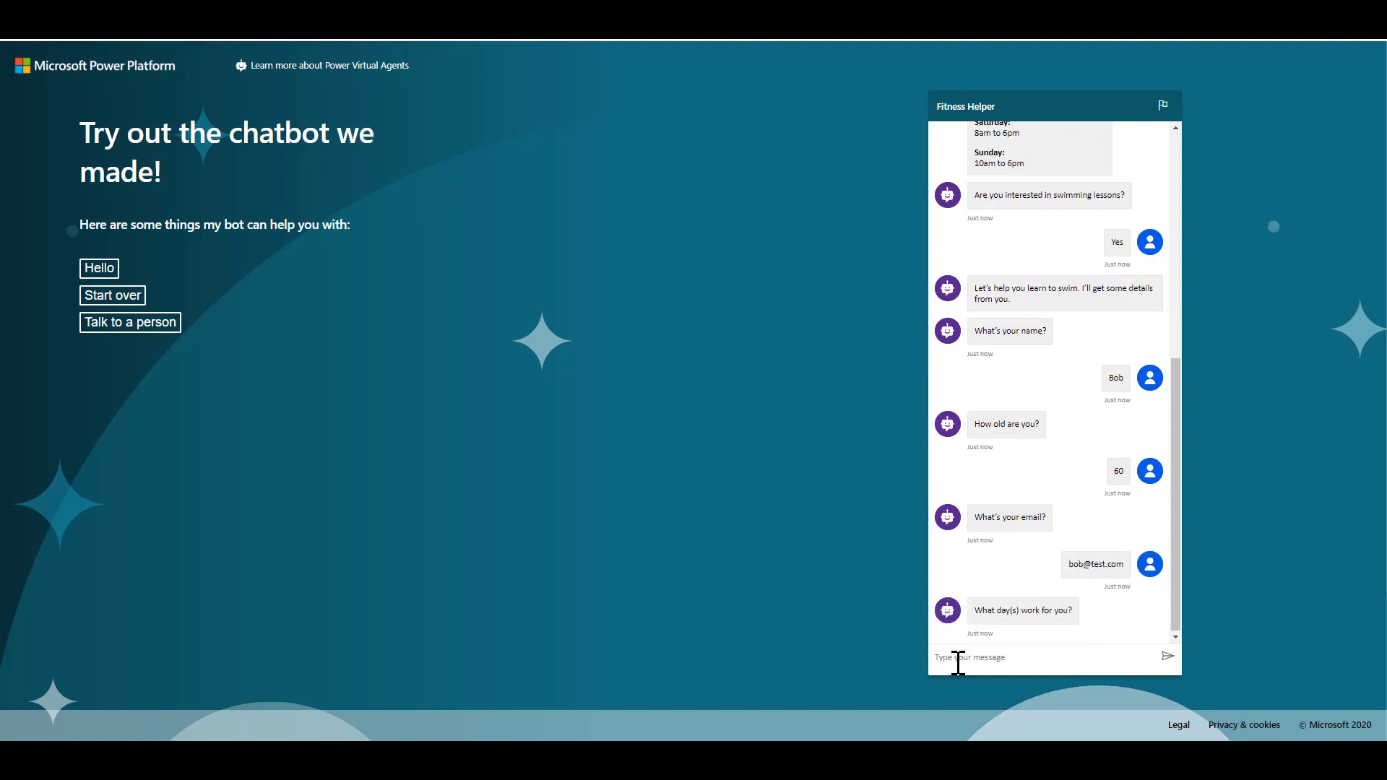
type("Wednesday")
key("Return")
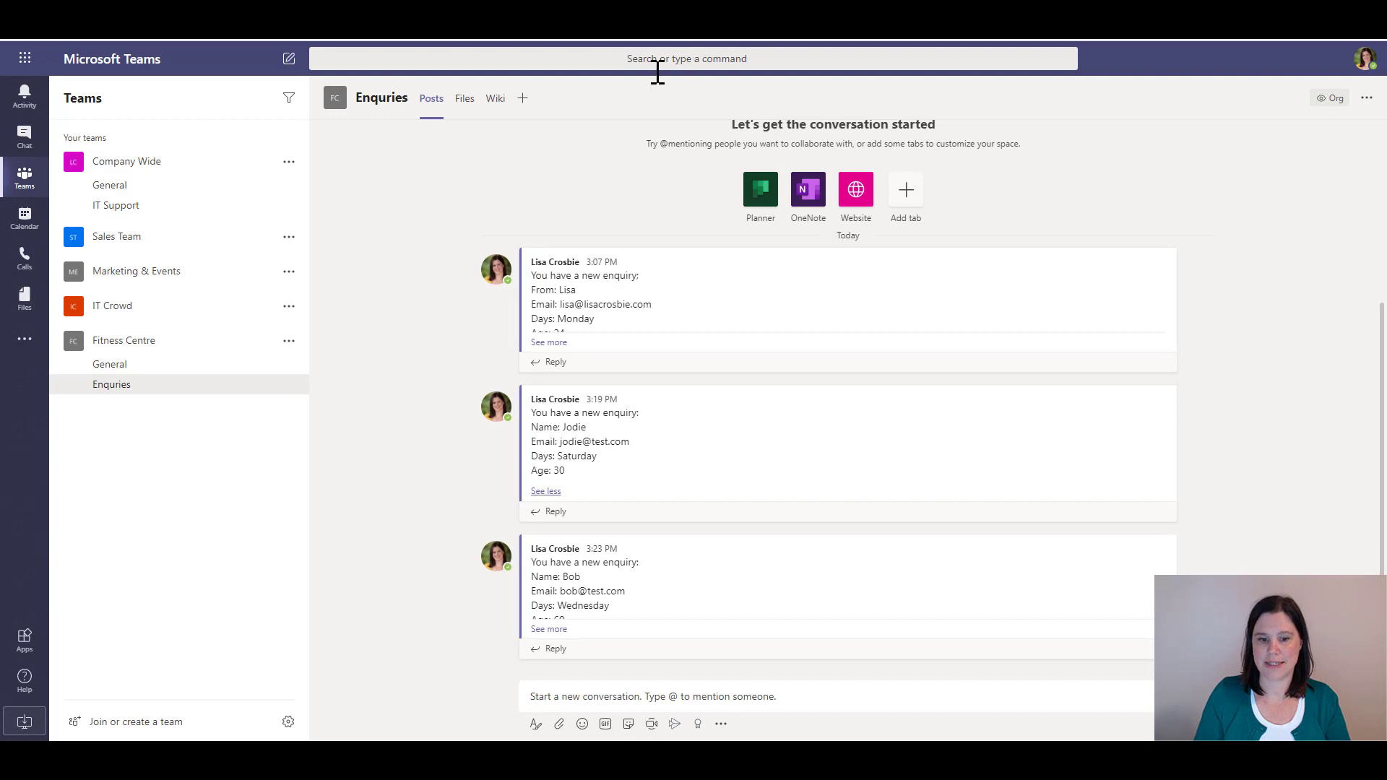
Expand the latest Enquiries post with 'See more' to reveal Wednesday and age 60
left_click(548, 630)
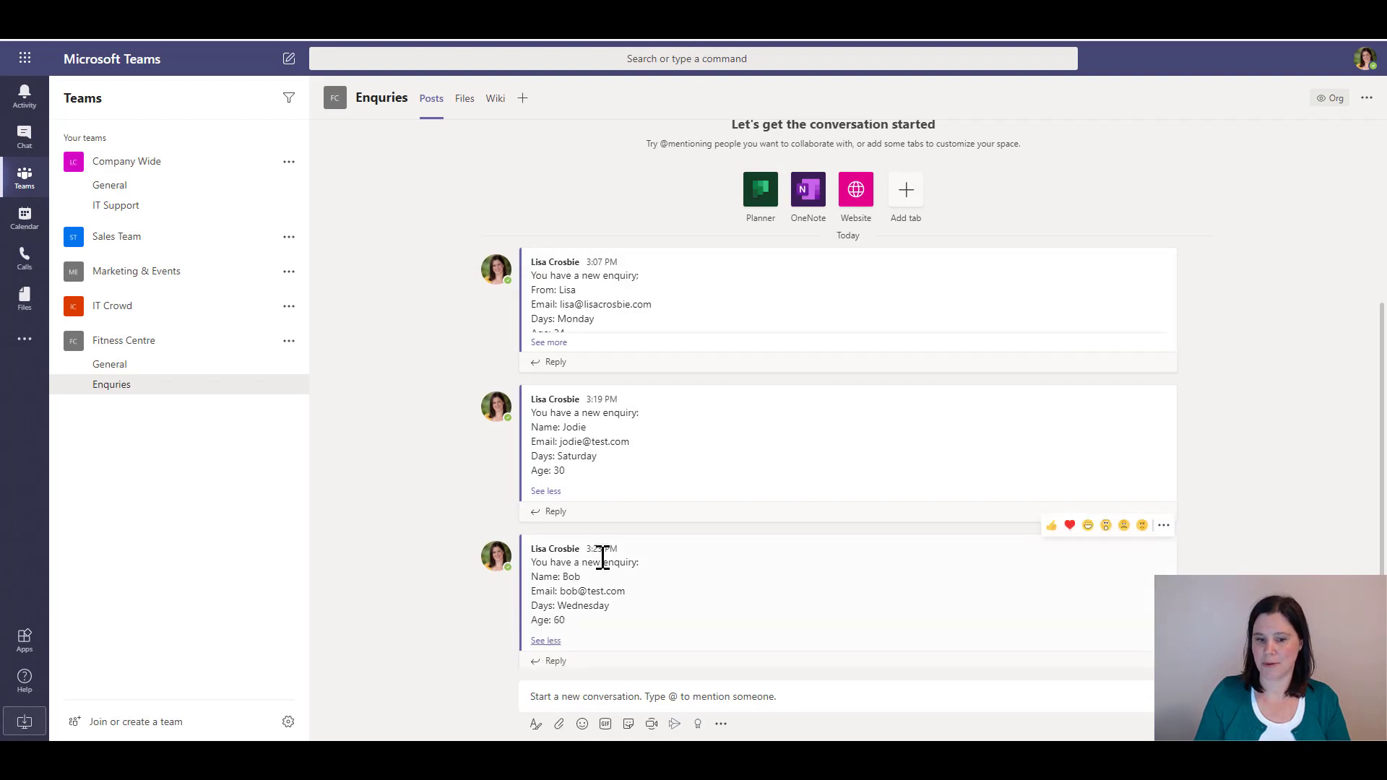